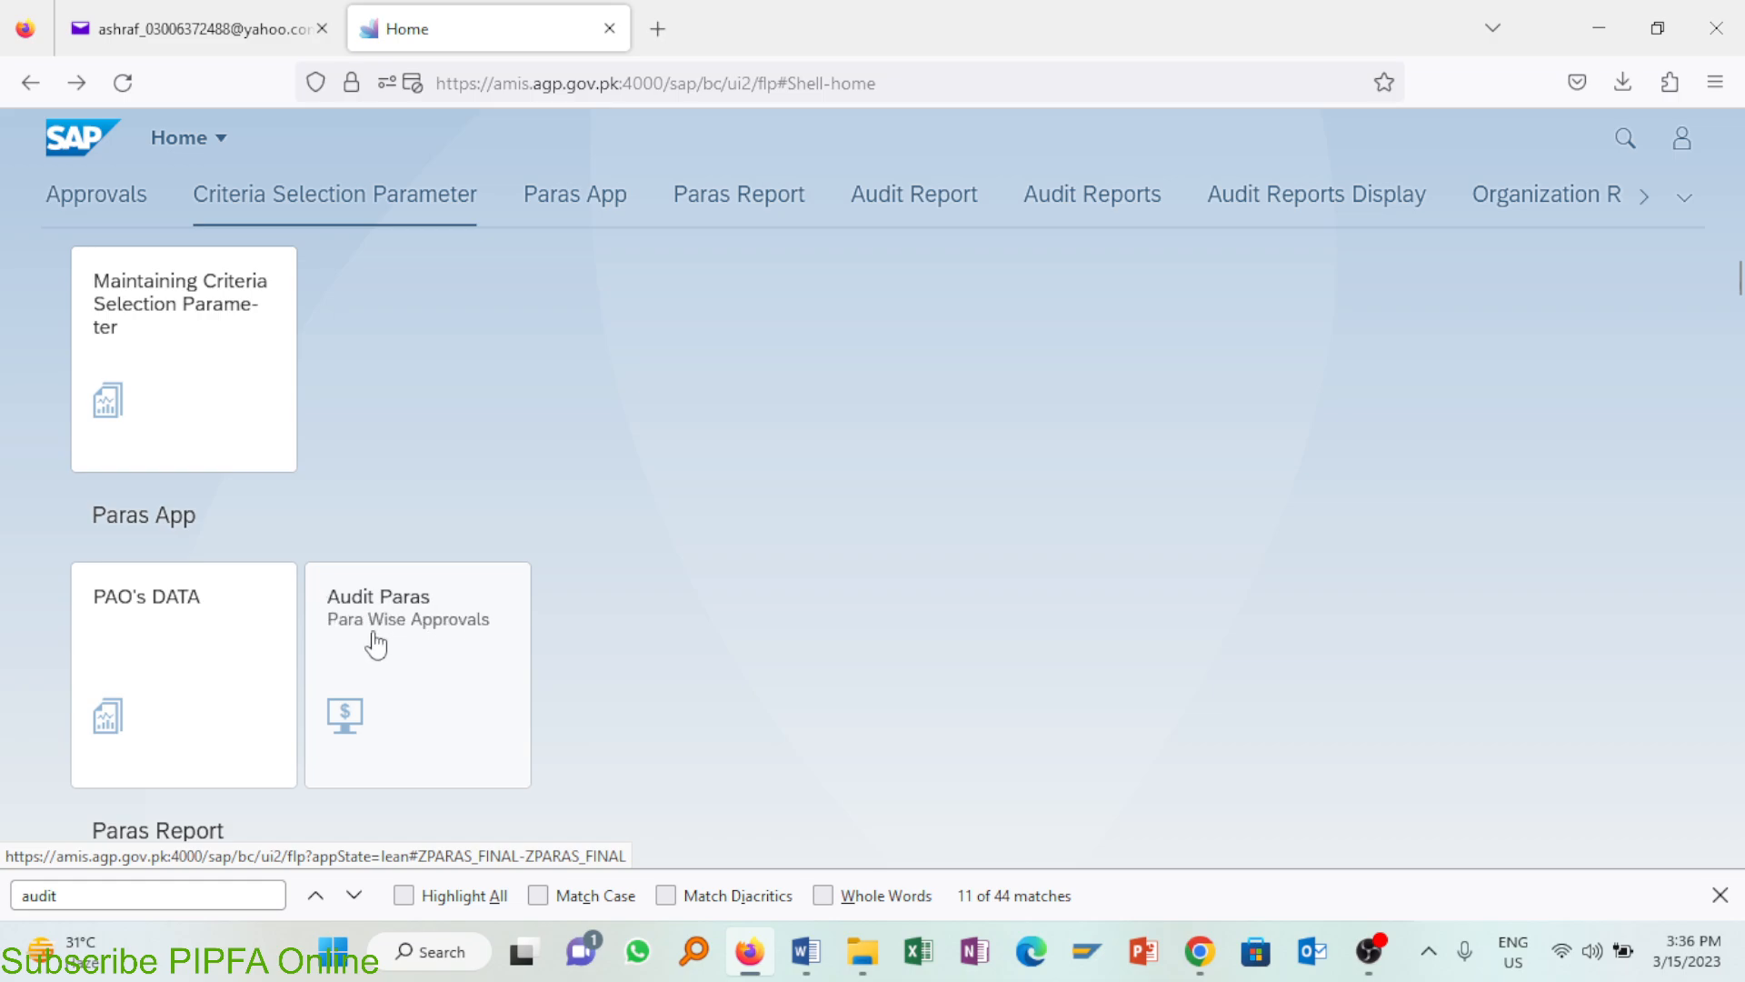
# Step: Open the Audit Paras app and display the details of the audit report titled Audit Report DGAWF 2021-22
pyautogui.click(485, 639)
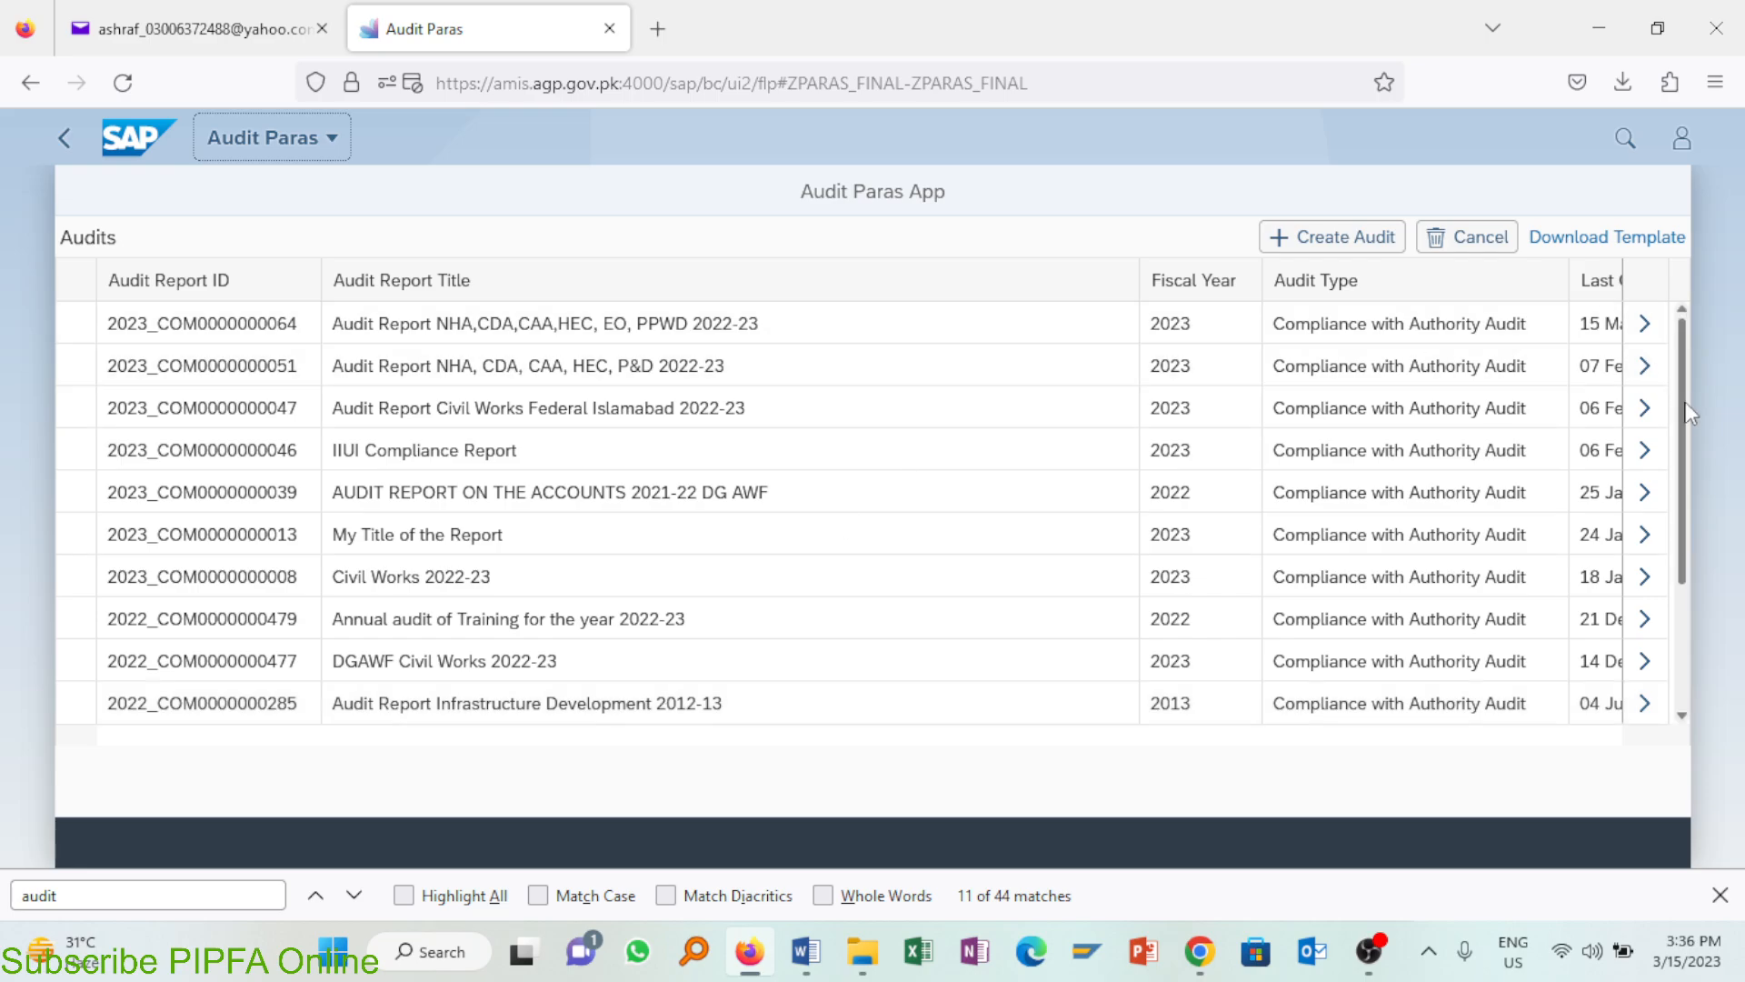
pyautogui.scroll(-1, 1692, 496)
pyautogui.scroll(-1, 1696, 509)
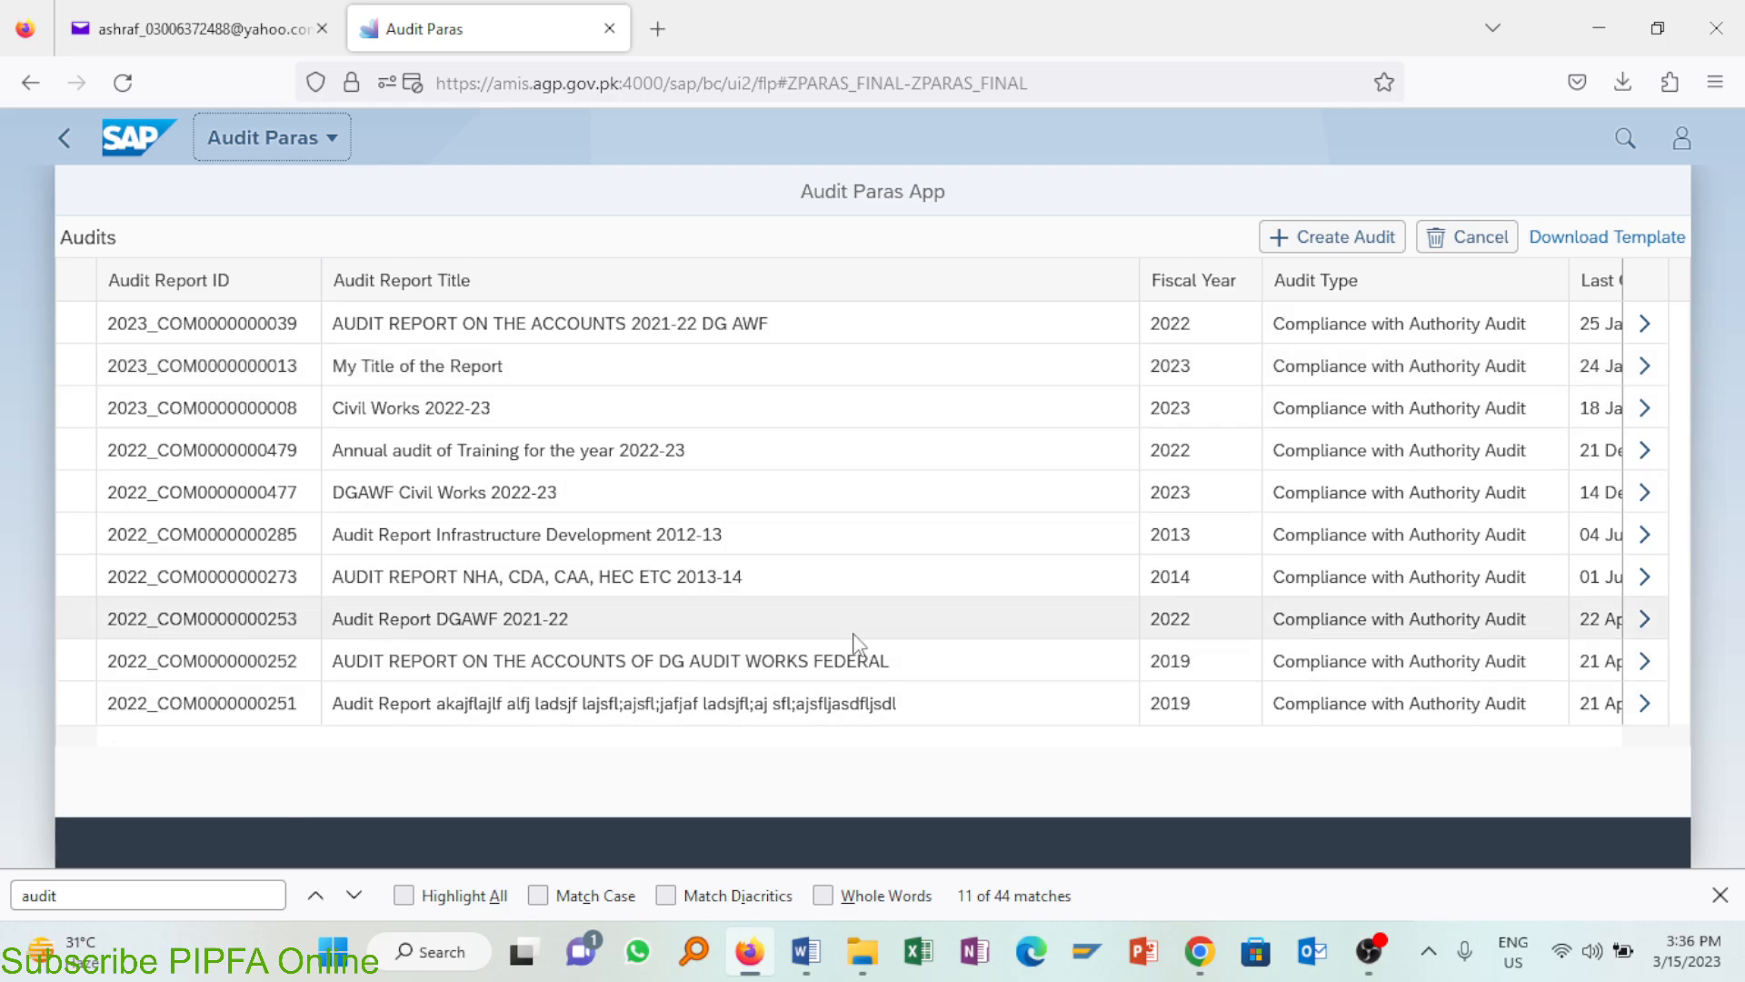
pyautogui.click(1647, 620)
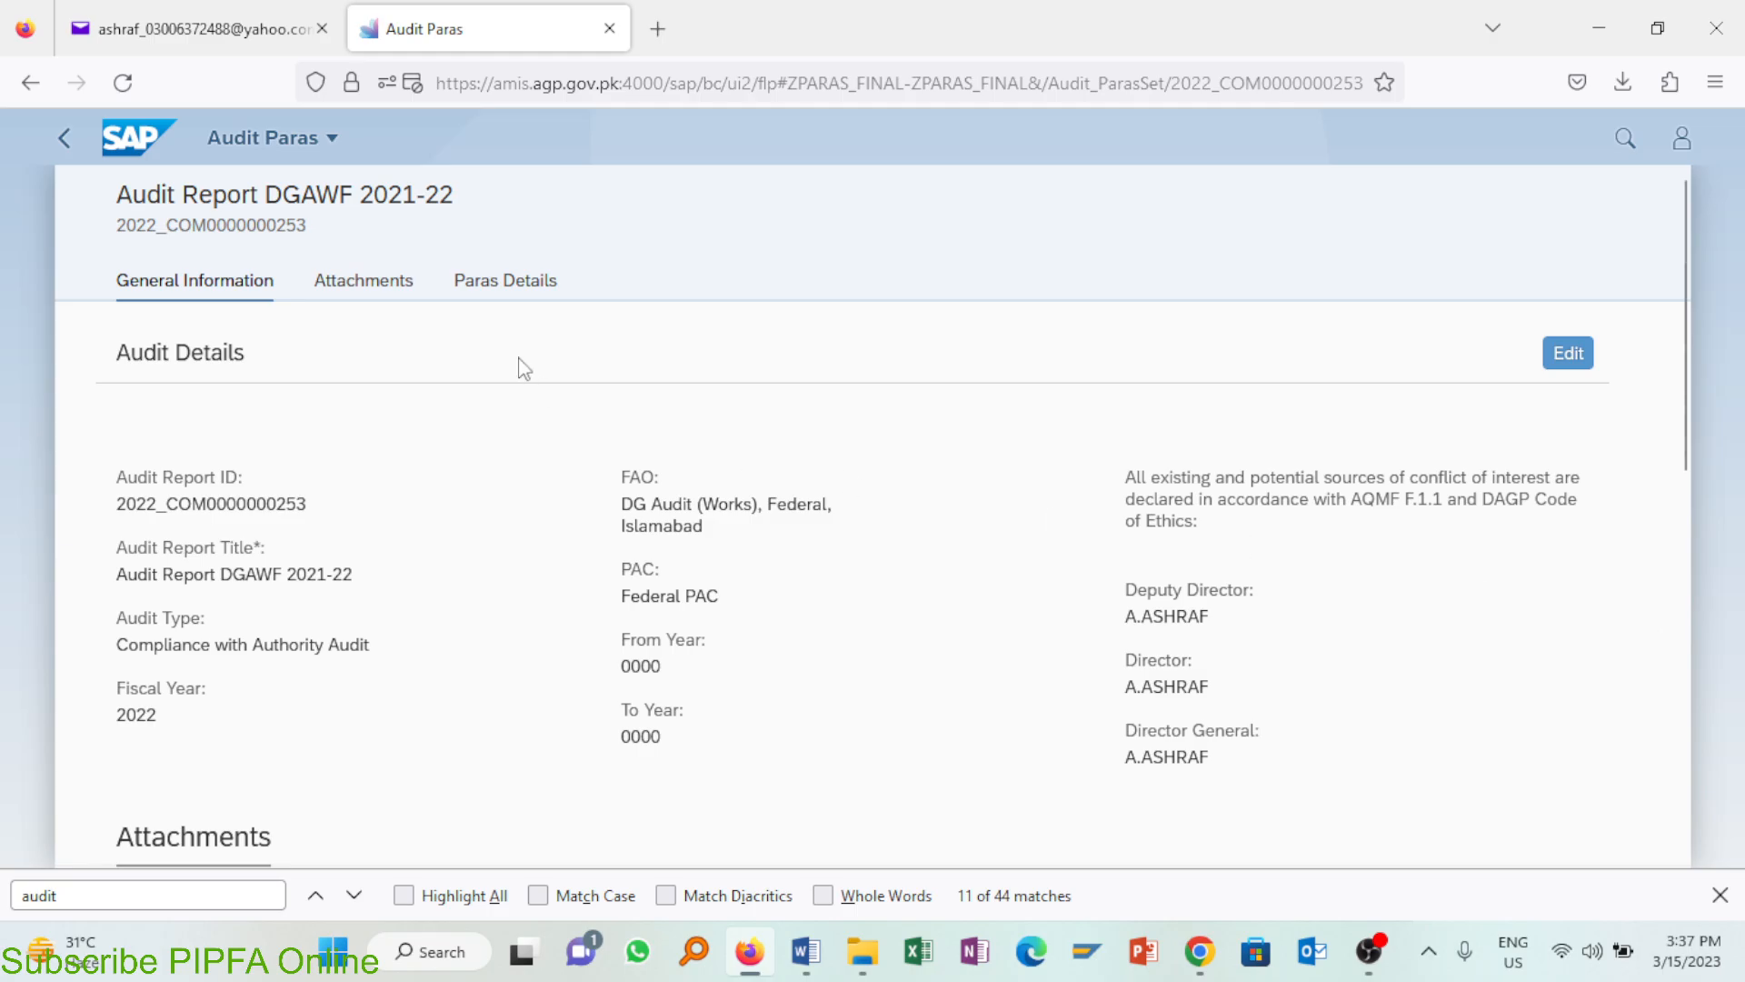
# Step: Review the report's general information, attachments and paras sections
pyautogui.moveTo(117, 459); pyautogui.dragTo(748, 734)
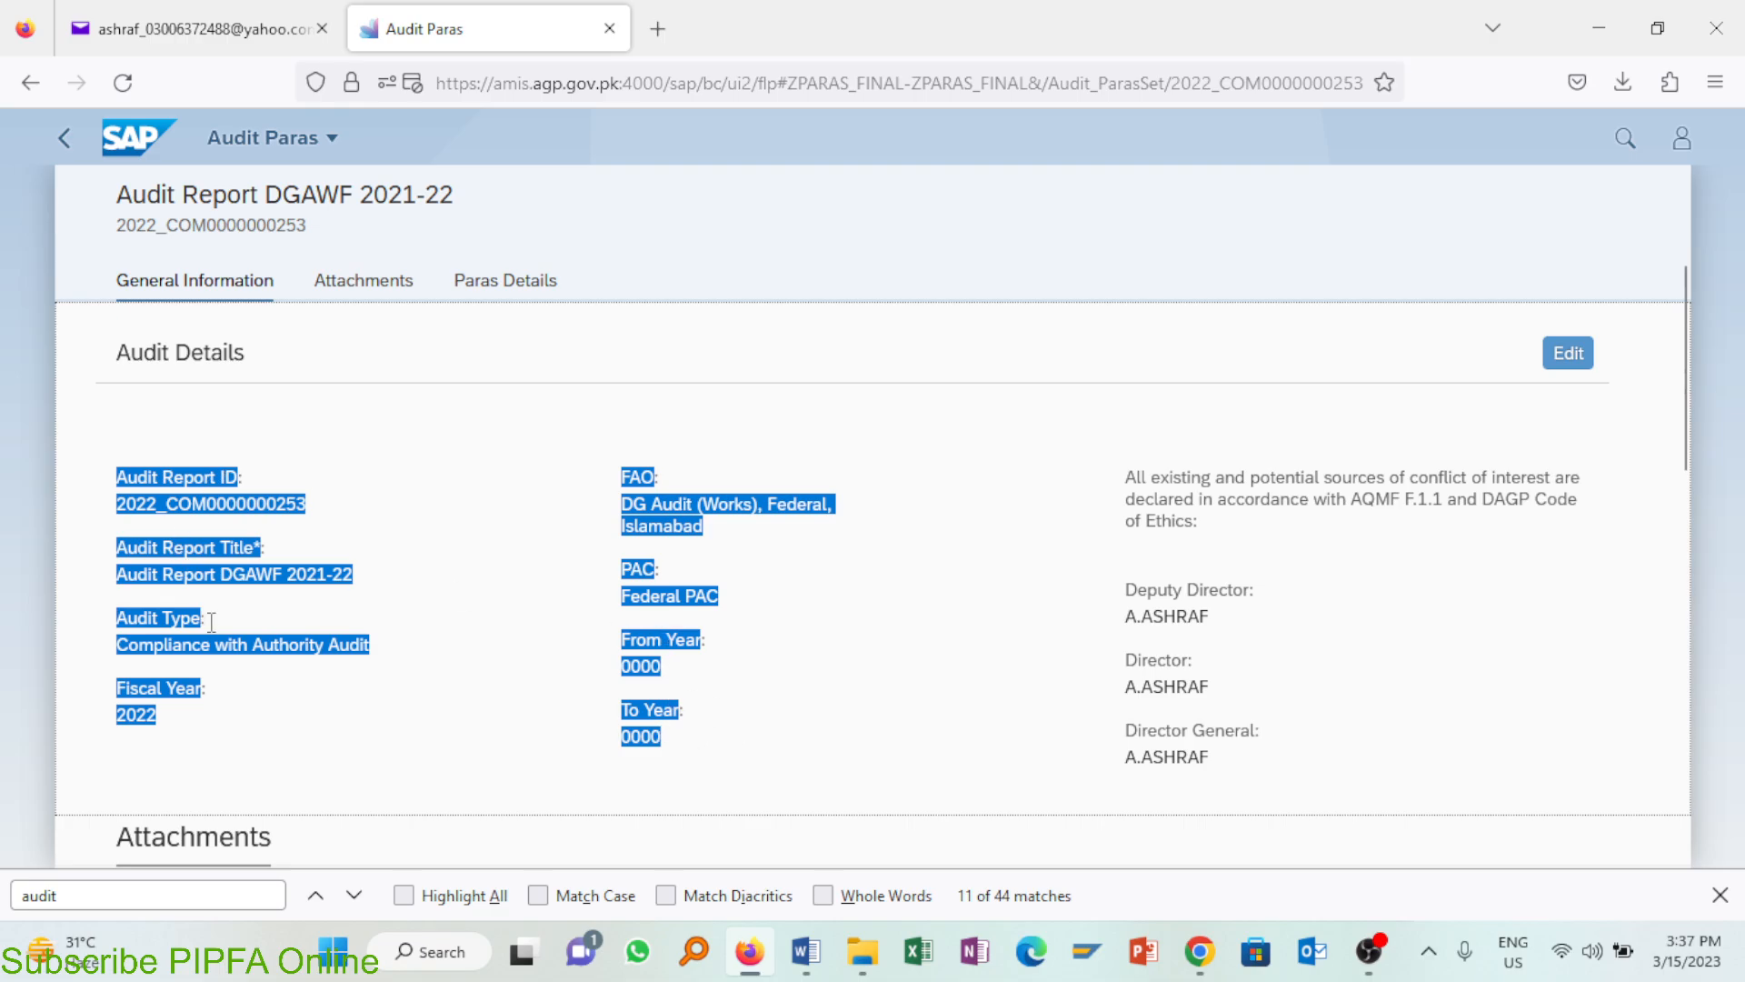
pyautogui.click(1030, 586)
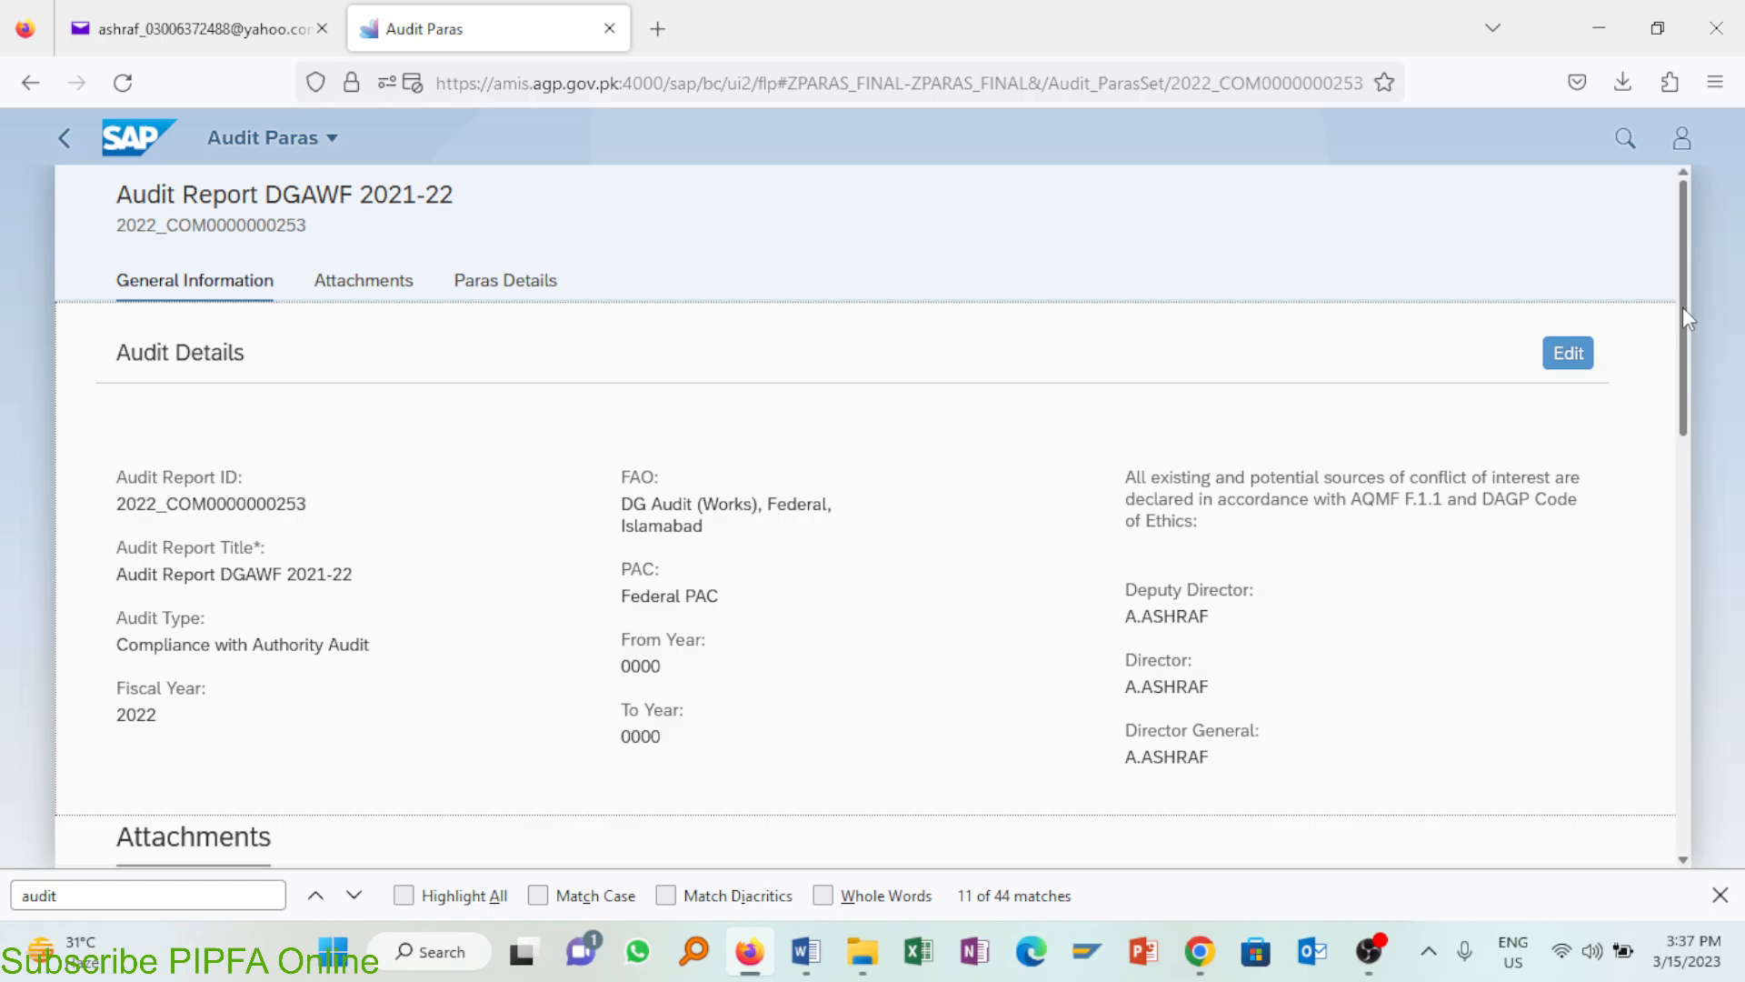
pyautogui.moveTo(1683, 307); pyautogui.dragTo(1722, 479)
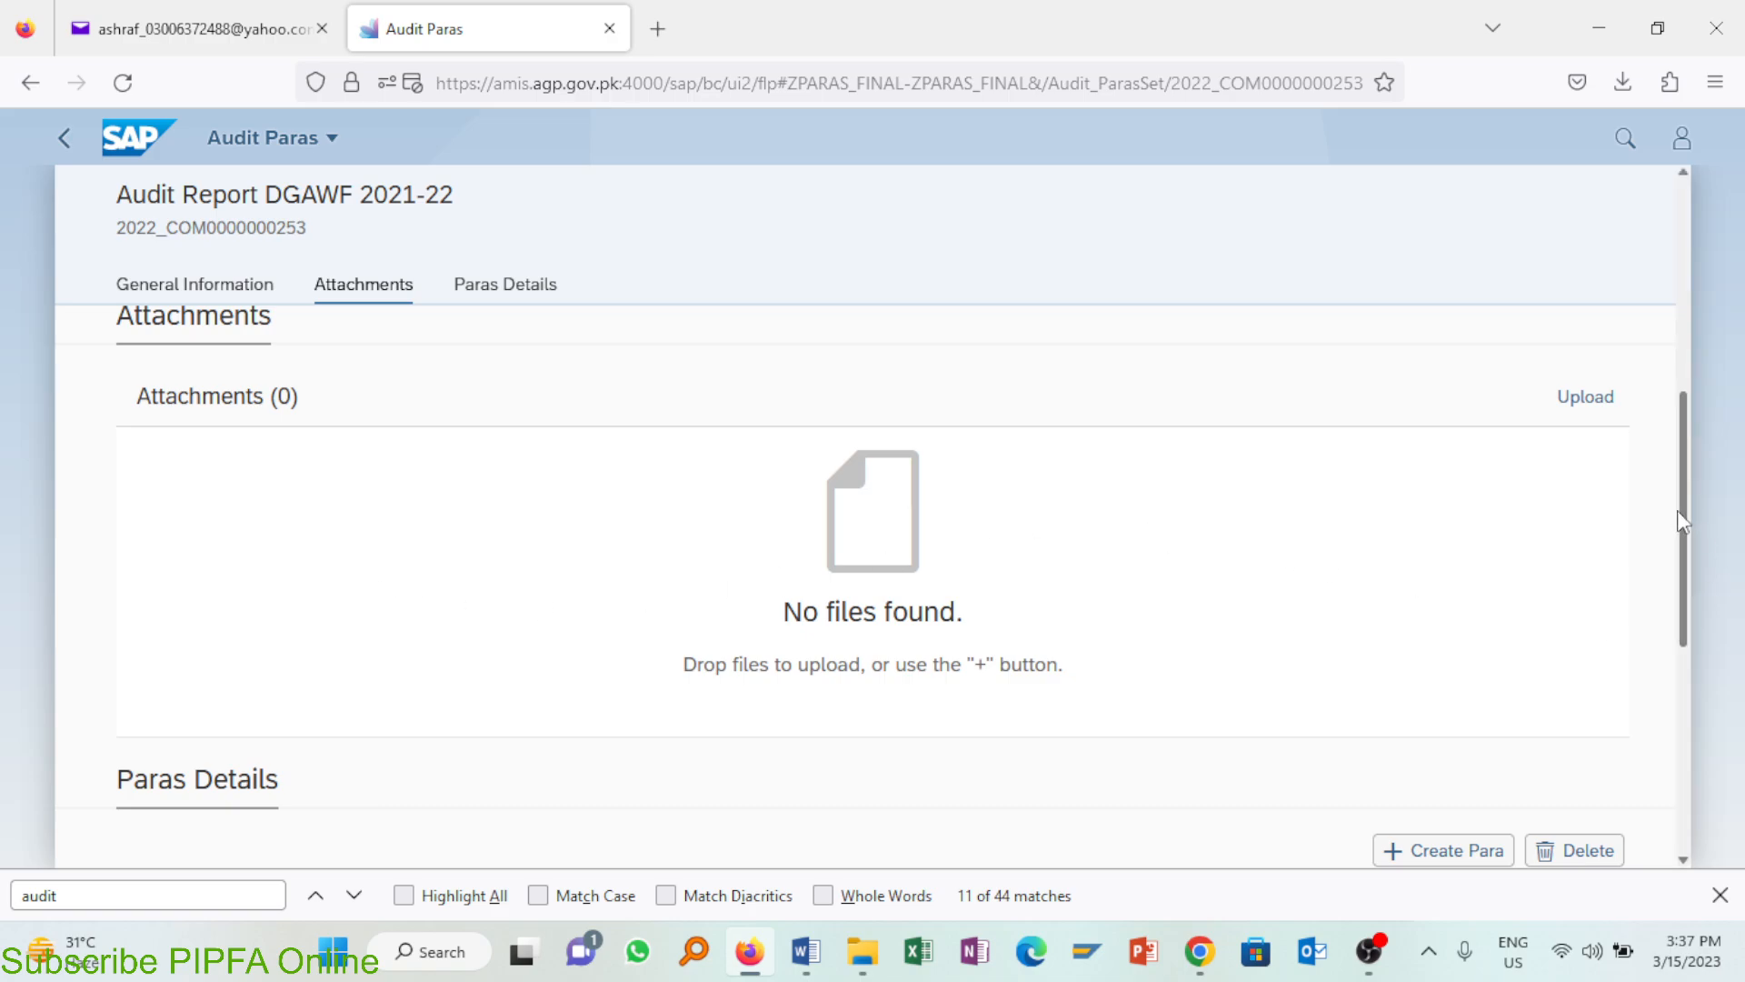
pyautogui.moveTo(1684, 518); pyautogui.dragTo(1689, 601)
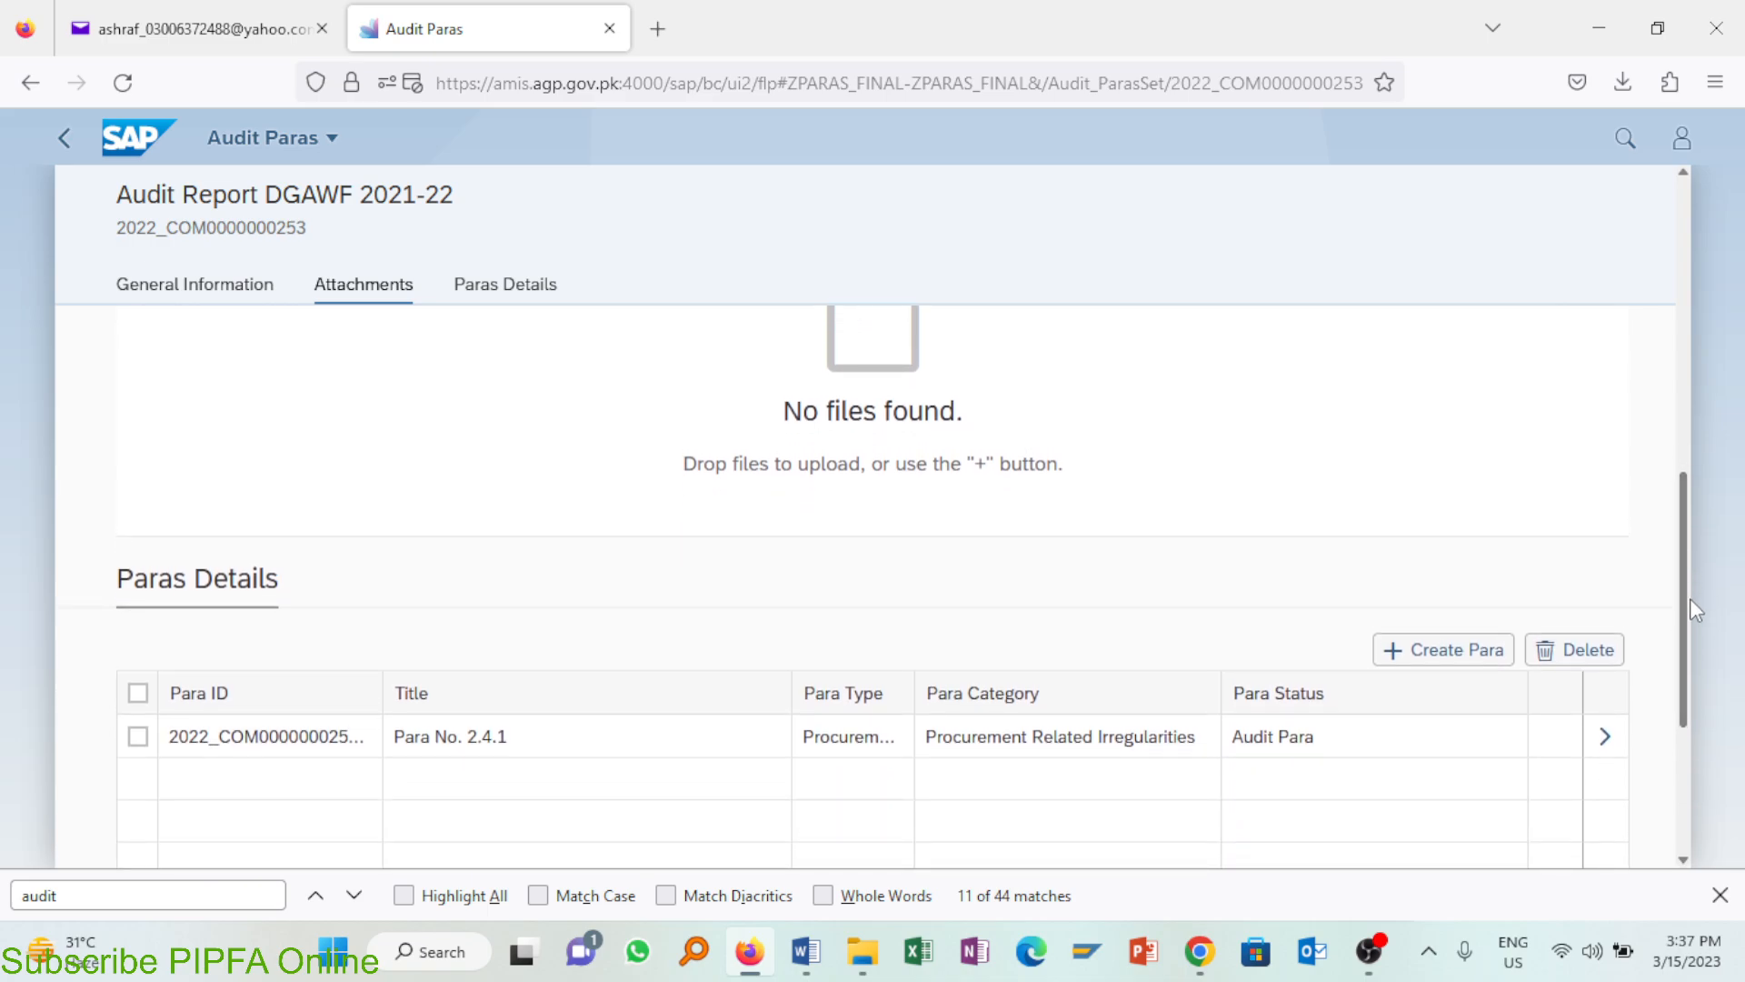
# Step: Start a new para in the report's Paras Details section, ready for its title
pyautogui.click(550, 282)
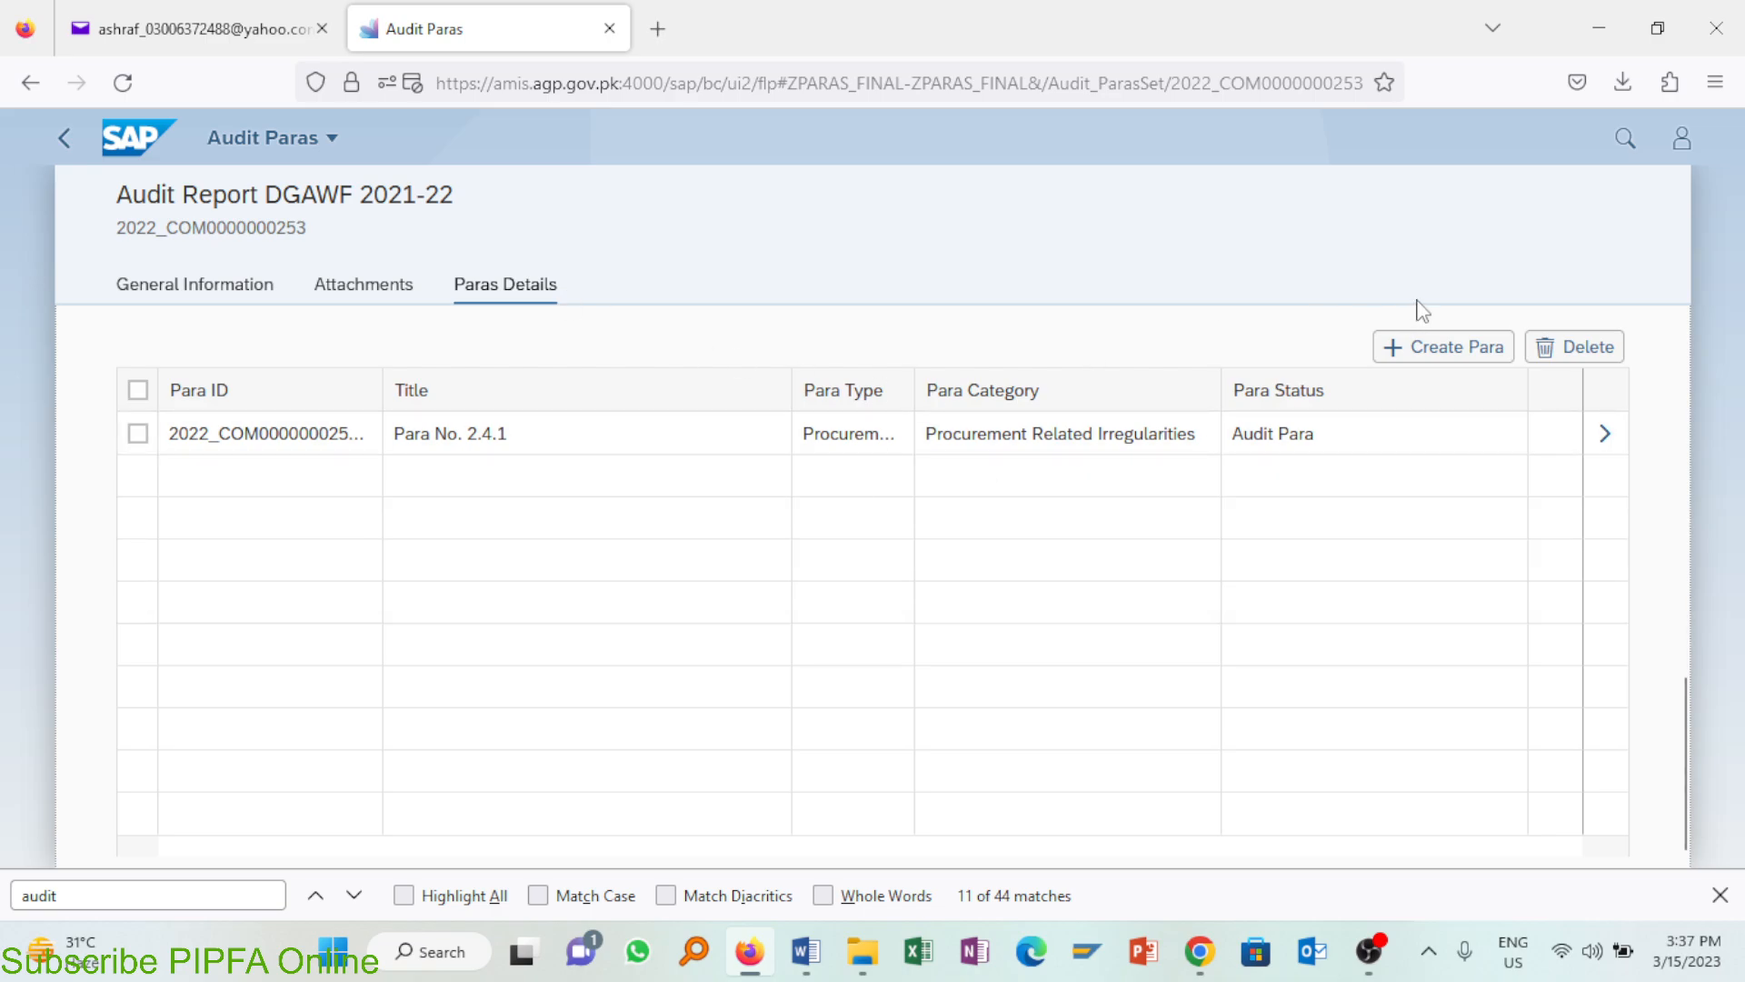
pyautogui.click(1458, 350)
pyautogui.click(952, 264)
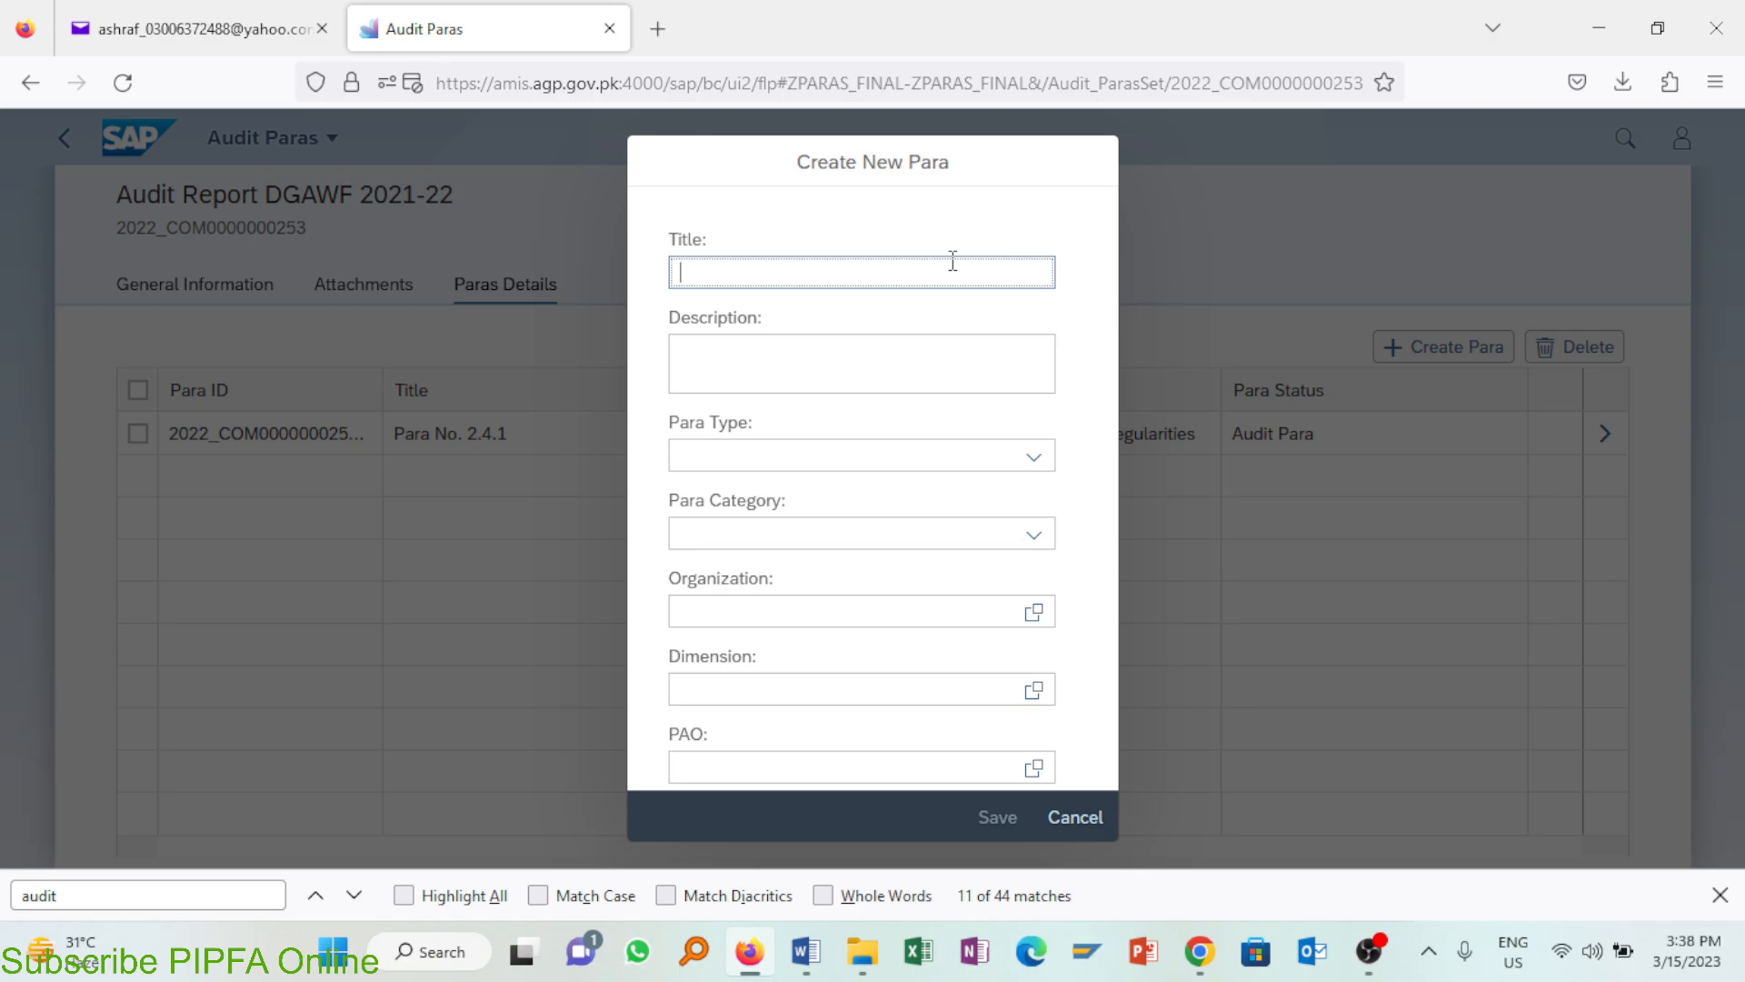
# Step: Switch to the Audit Report DGAWF 2021-22 document in Word and place the cursor around the para 2.5.1 heading
pyautogui.click(806, 954)
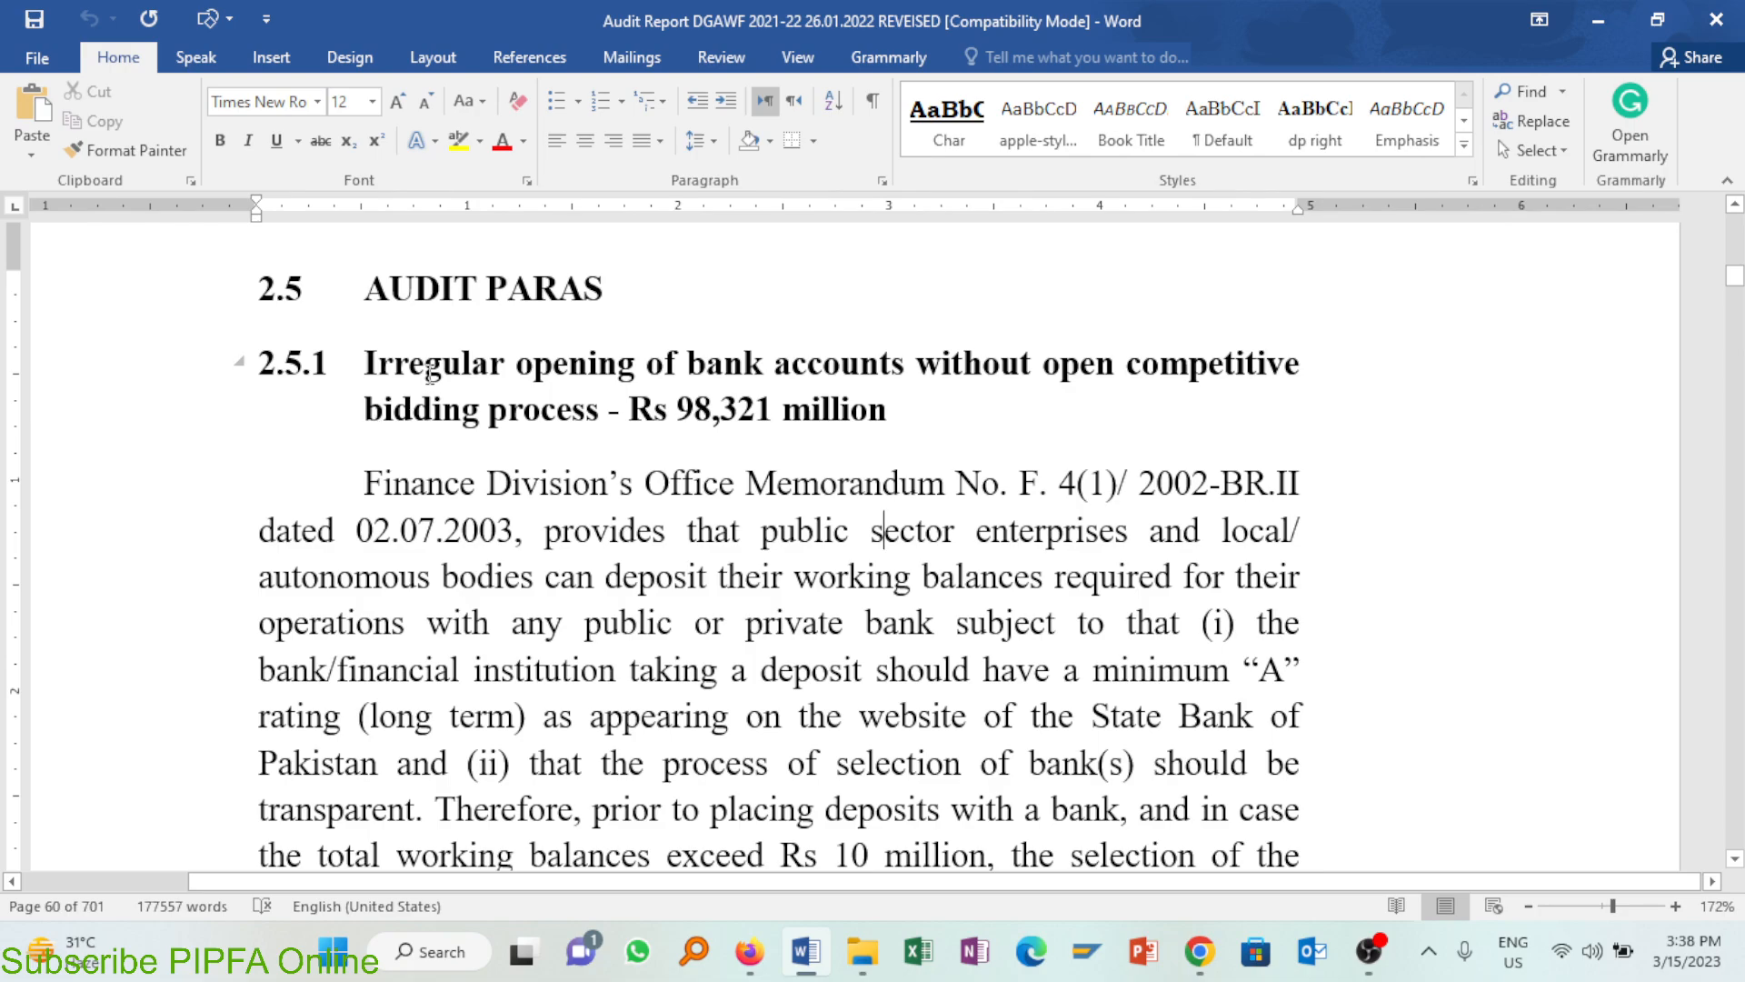
pyautogui.click(364, 359)
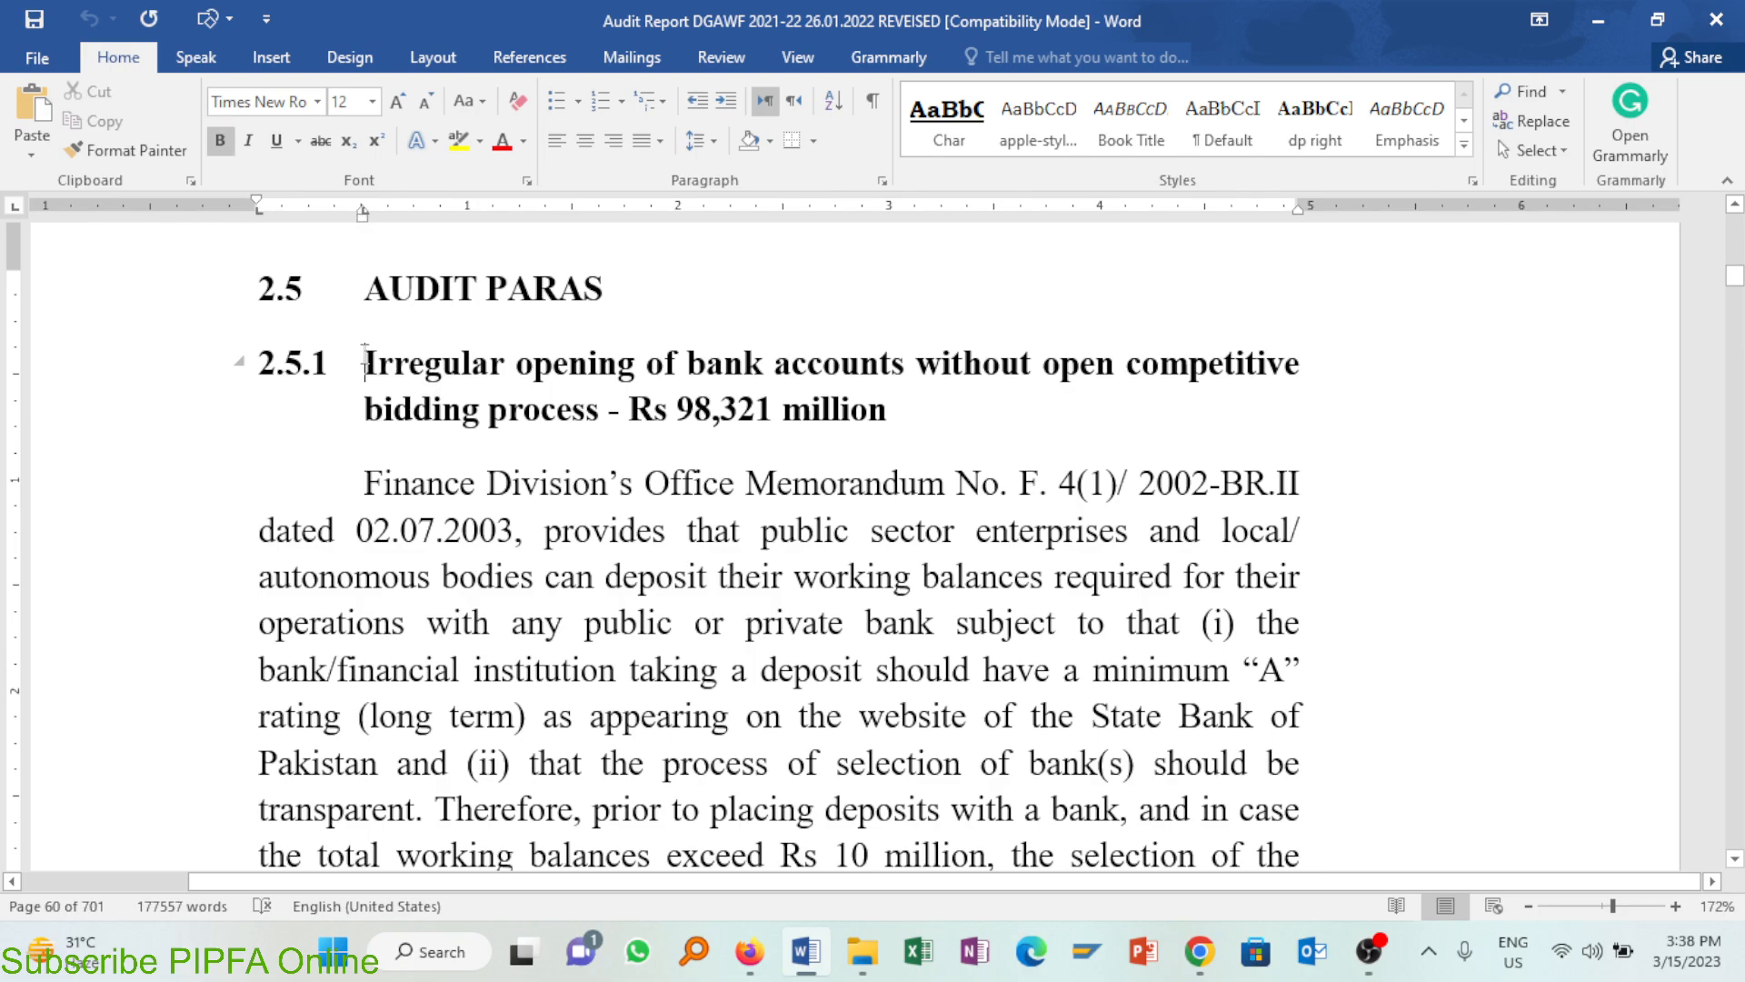
pyautogui.press('Left')
pyautogui.press('Left')
pyautogui.press('Left')
pyautogui.press('Left')
pyautogui.press('Right')
pyautogui.press('Right')
pyautogui.press('Left')
pyautogui.press('Left')
pyautogui.press('Left')
pyautogui.press('Left')
pyautogui.press('Right')
pyautogui.press('Right')
pyautogui.press('Right')
pyautogui.press('Right')
pyautogui.press('Right')
pyautogui.press('Right')
pyautogui.press('Left')
pyautogui.press('Left')
pyautogui.press('Left')
pyautogui.press('Left')
pyautogui.press('Left')
pyautogui.press('Left')
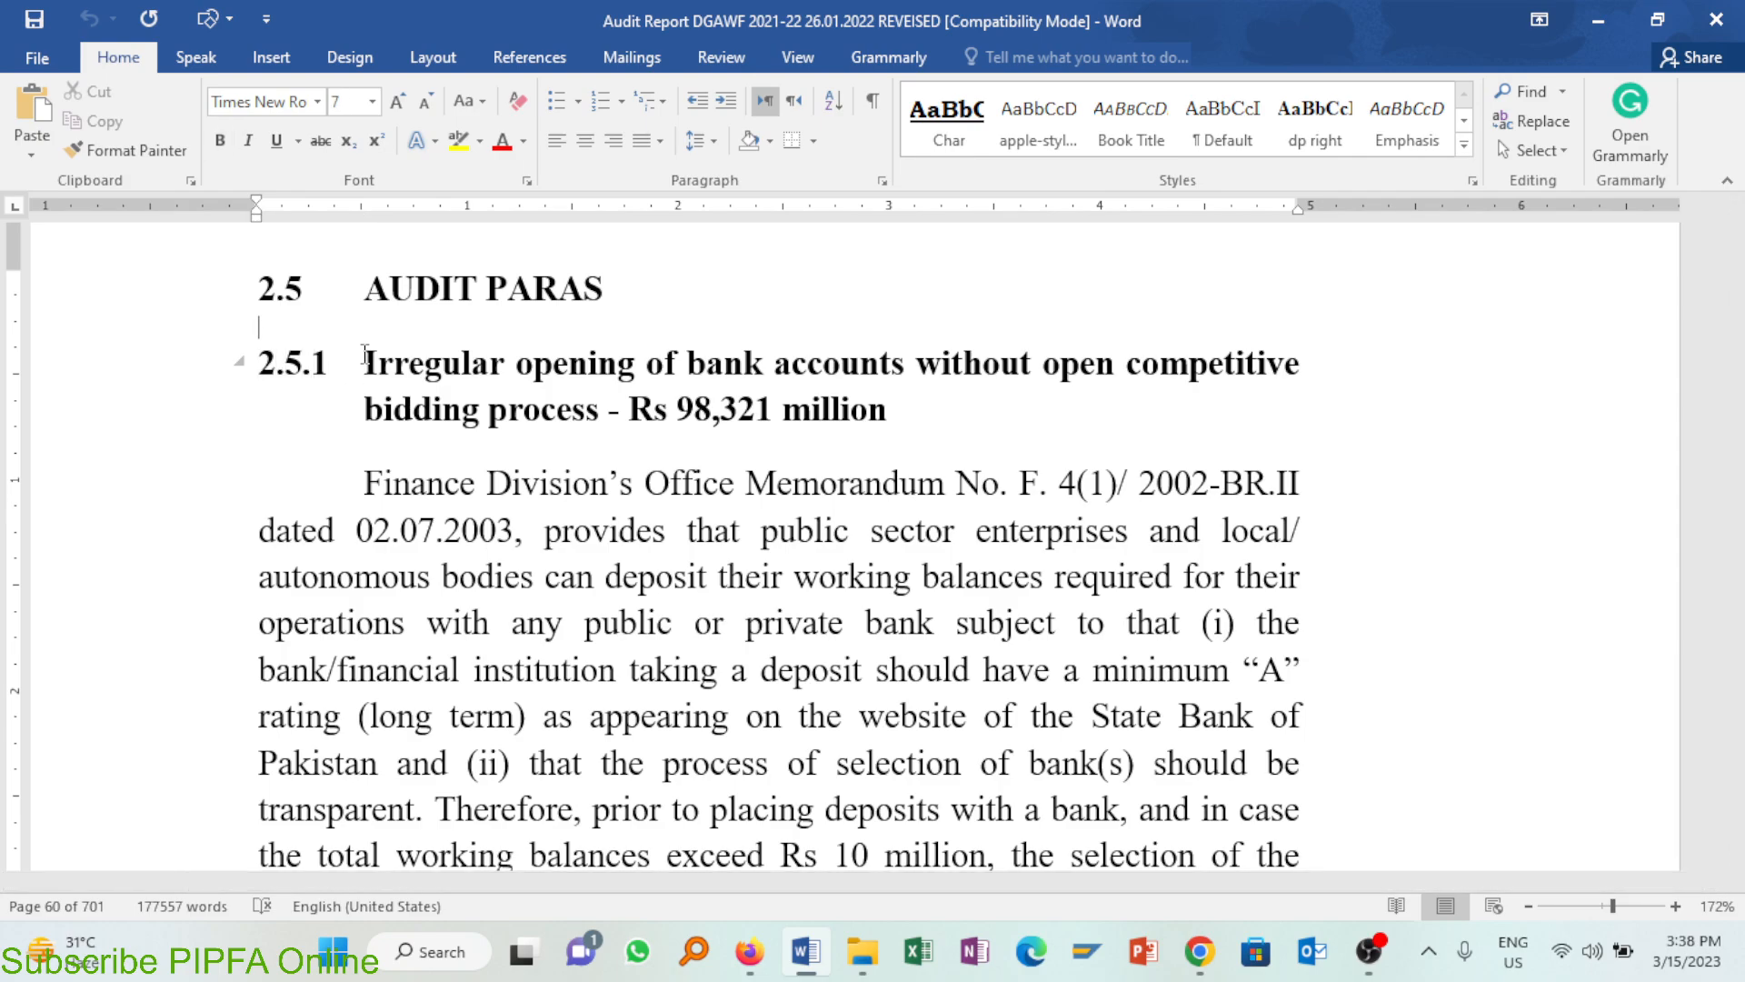
# Step: Check the existing para's number in the browser and search the Word report for 2.4.2 and 2.5.2
pyautogui.hotkey('alt', 'Tab')
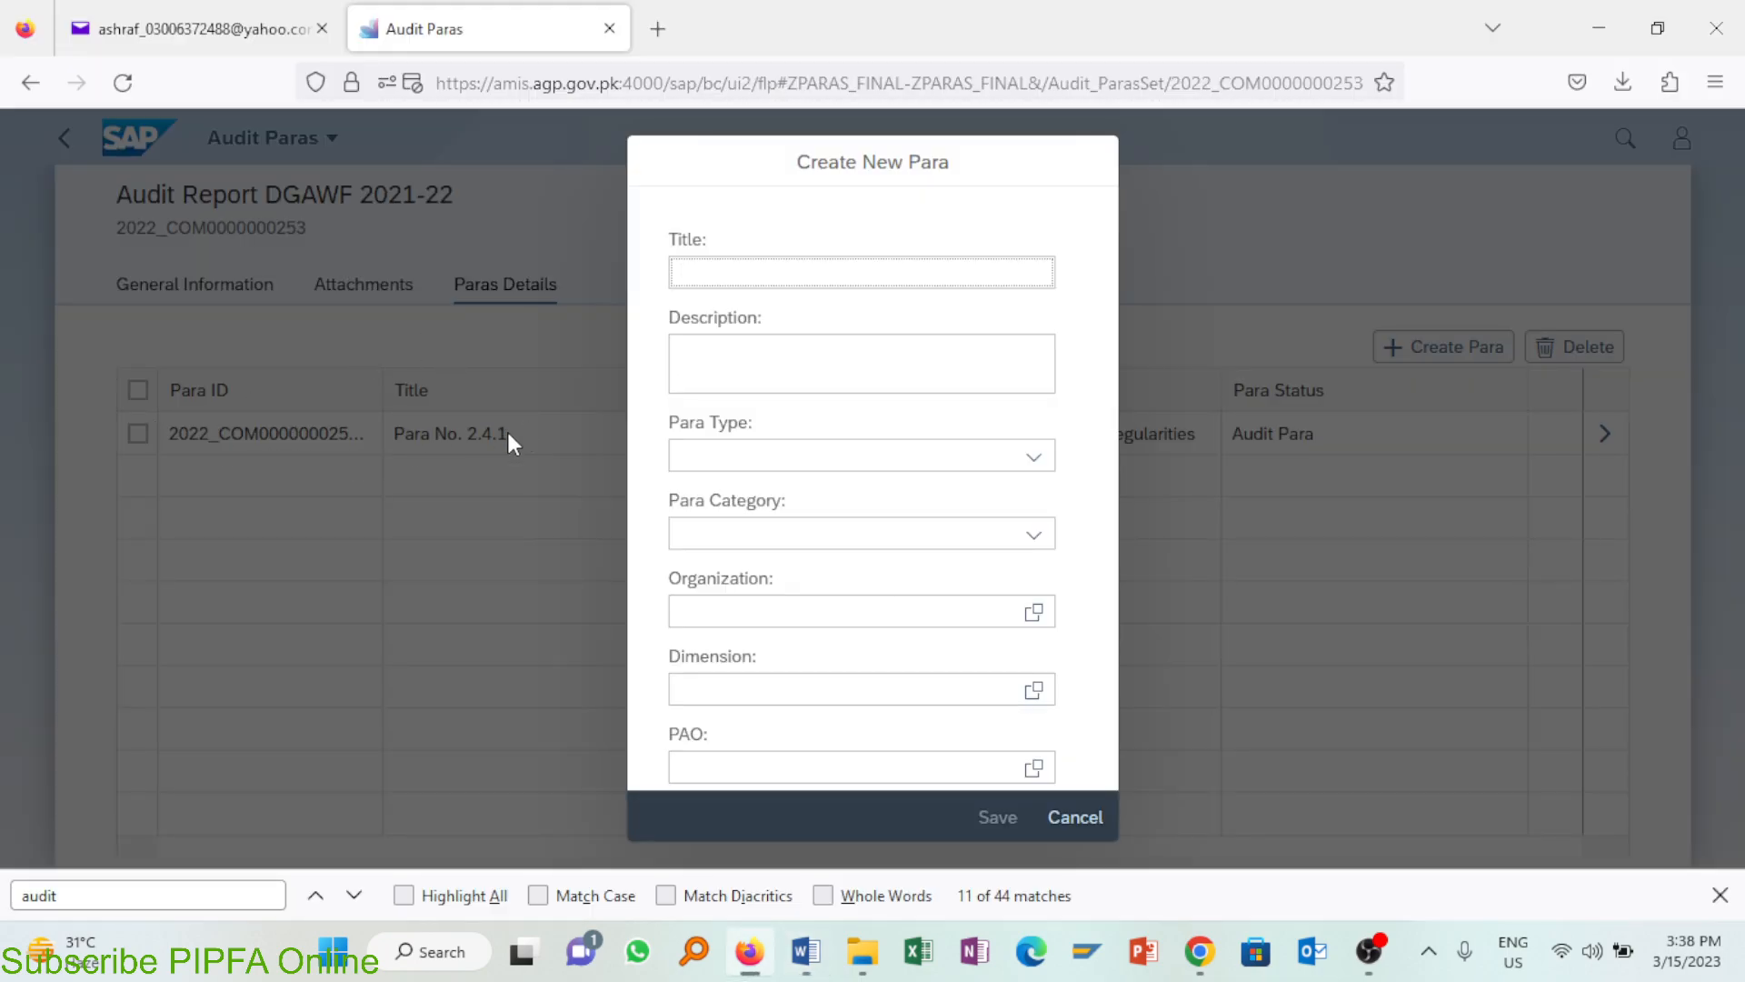
pyautogui.hotkey('alt', 'Tab')
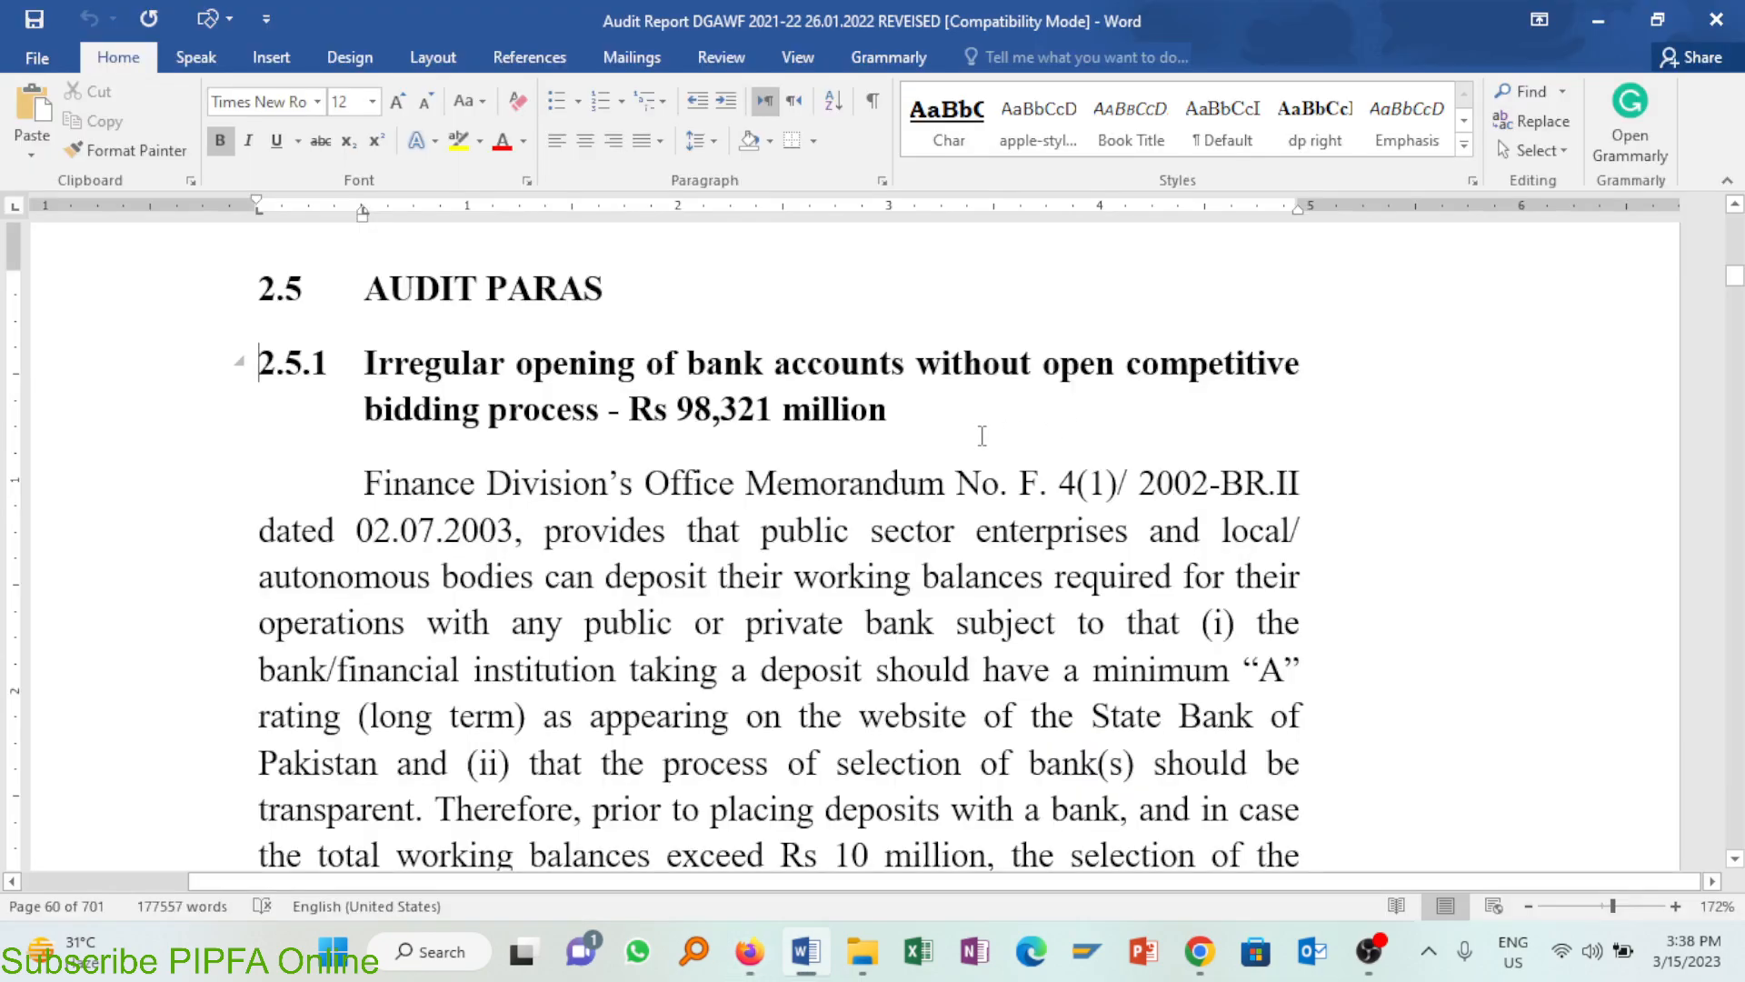
pyautogui.hotkey('ctrl', 'f')
pyautogui.write('20')
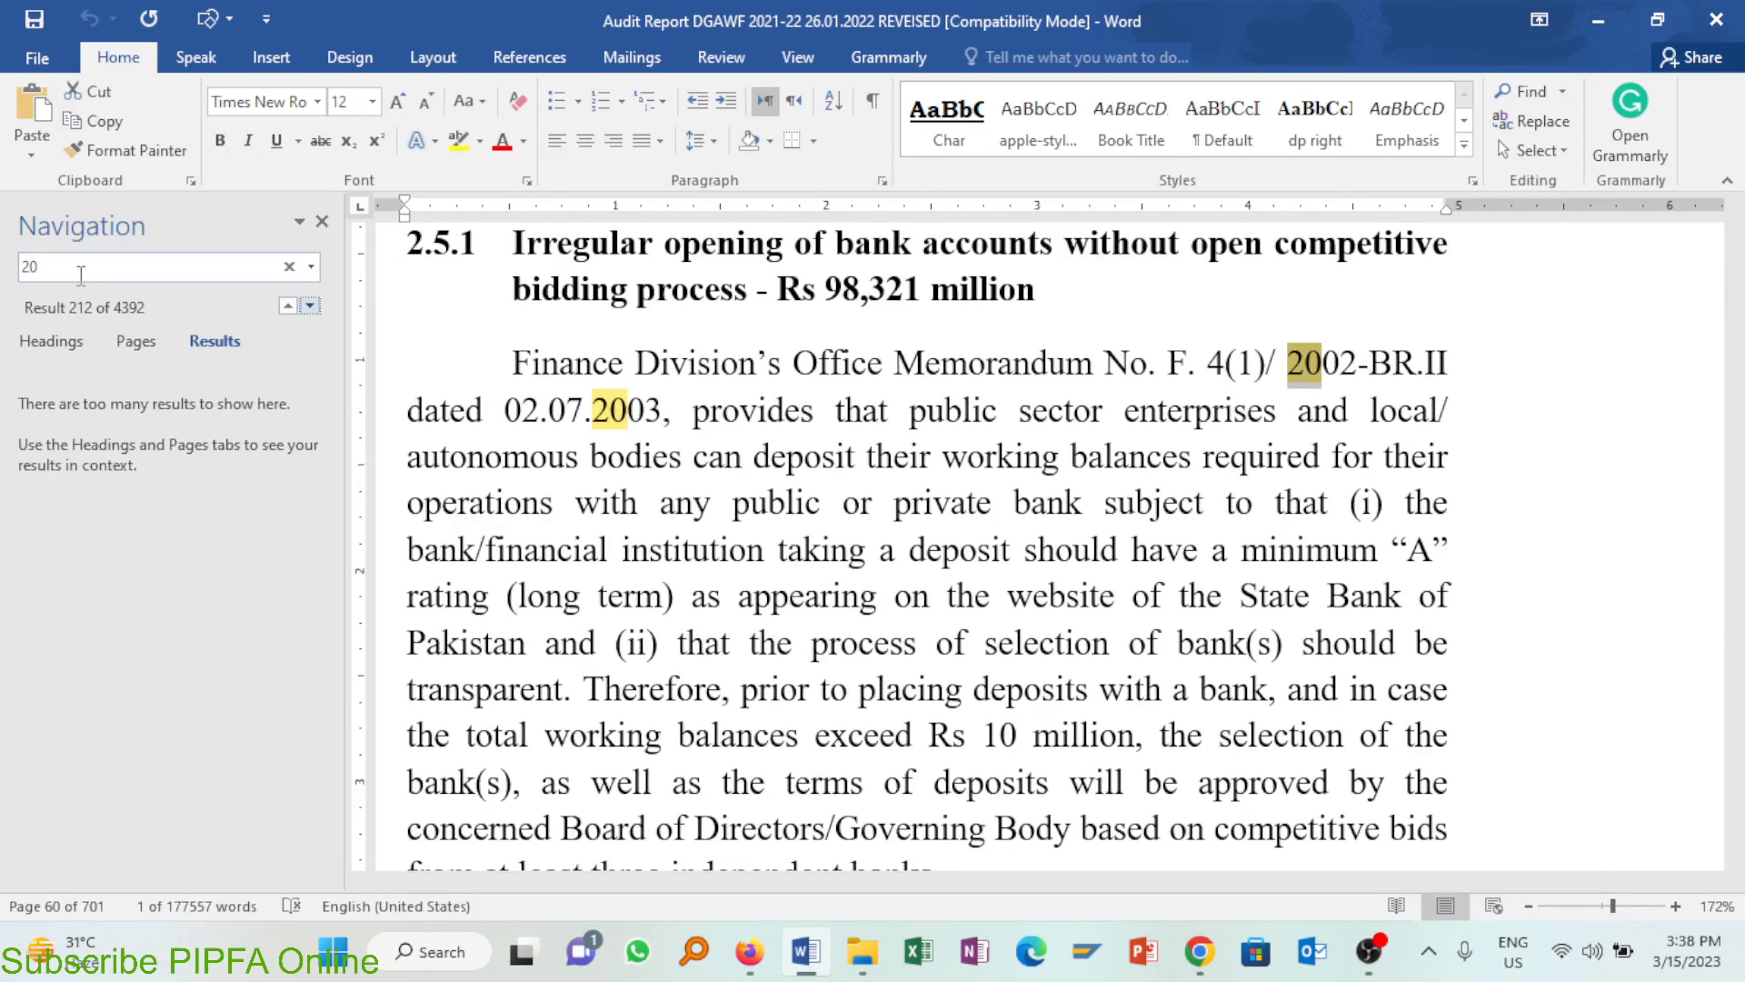
pyautogui.press('BackSpace')
pyautogui.write('.4.2')
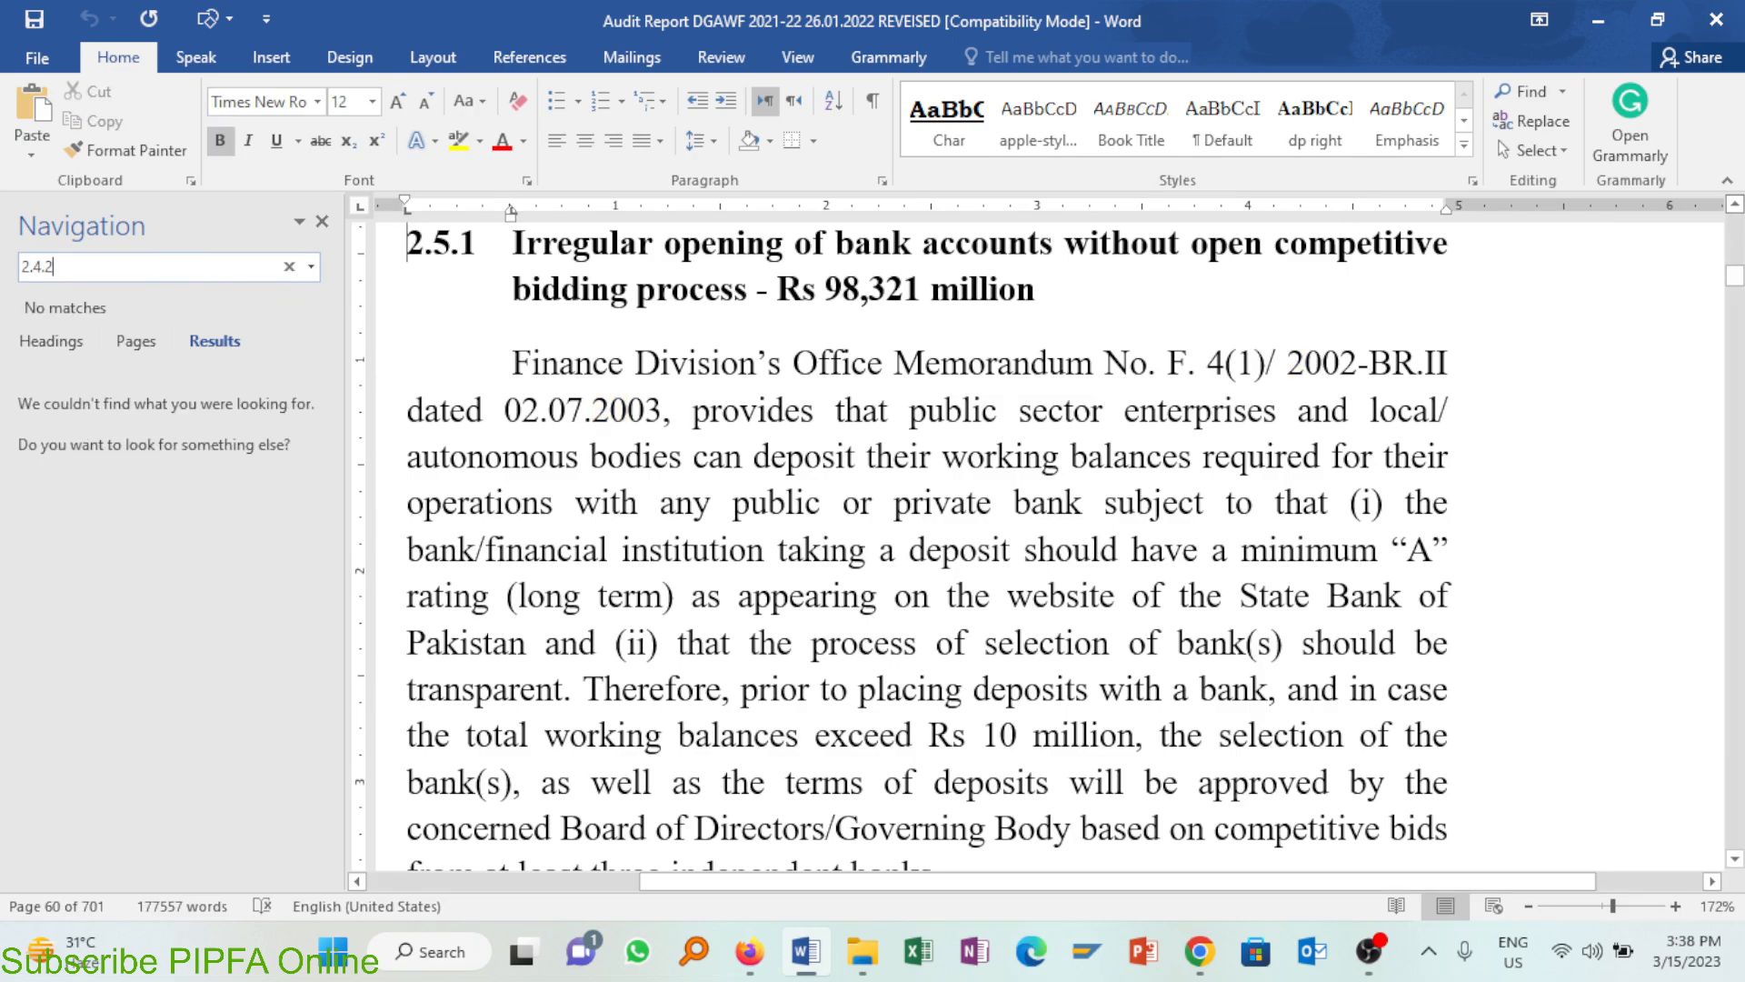
pyautogui.moveTo(1735, 277); pyautogui.dragTo(1738, 229)
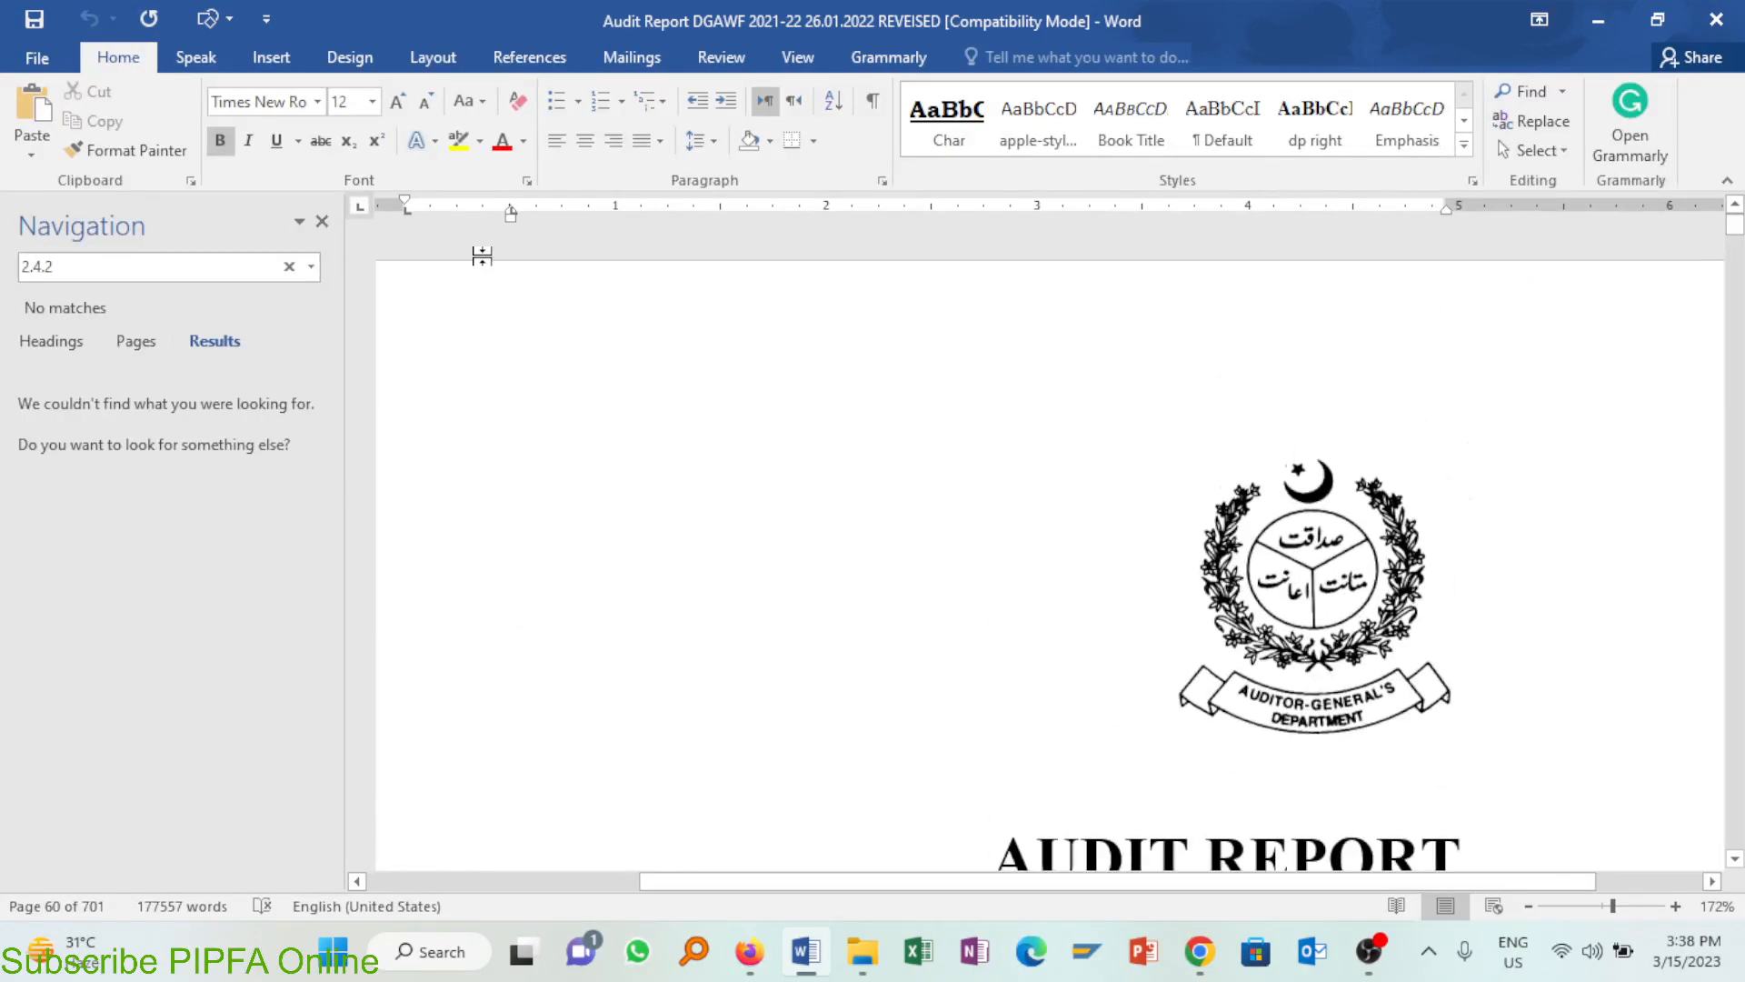
pyautogui.click(216, 264)
pyautogui.write('2.5.2')
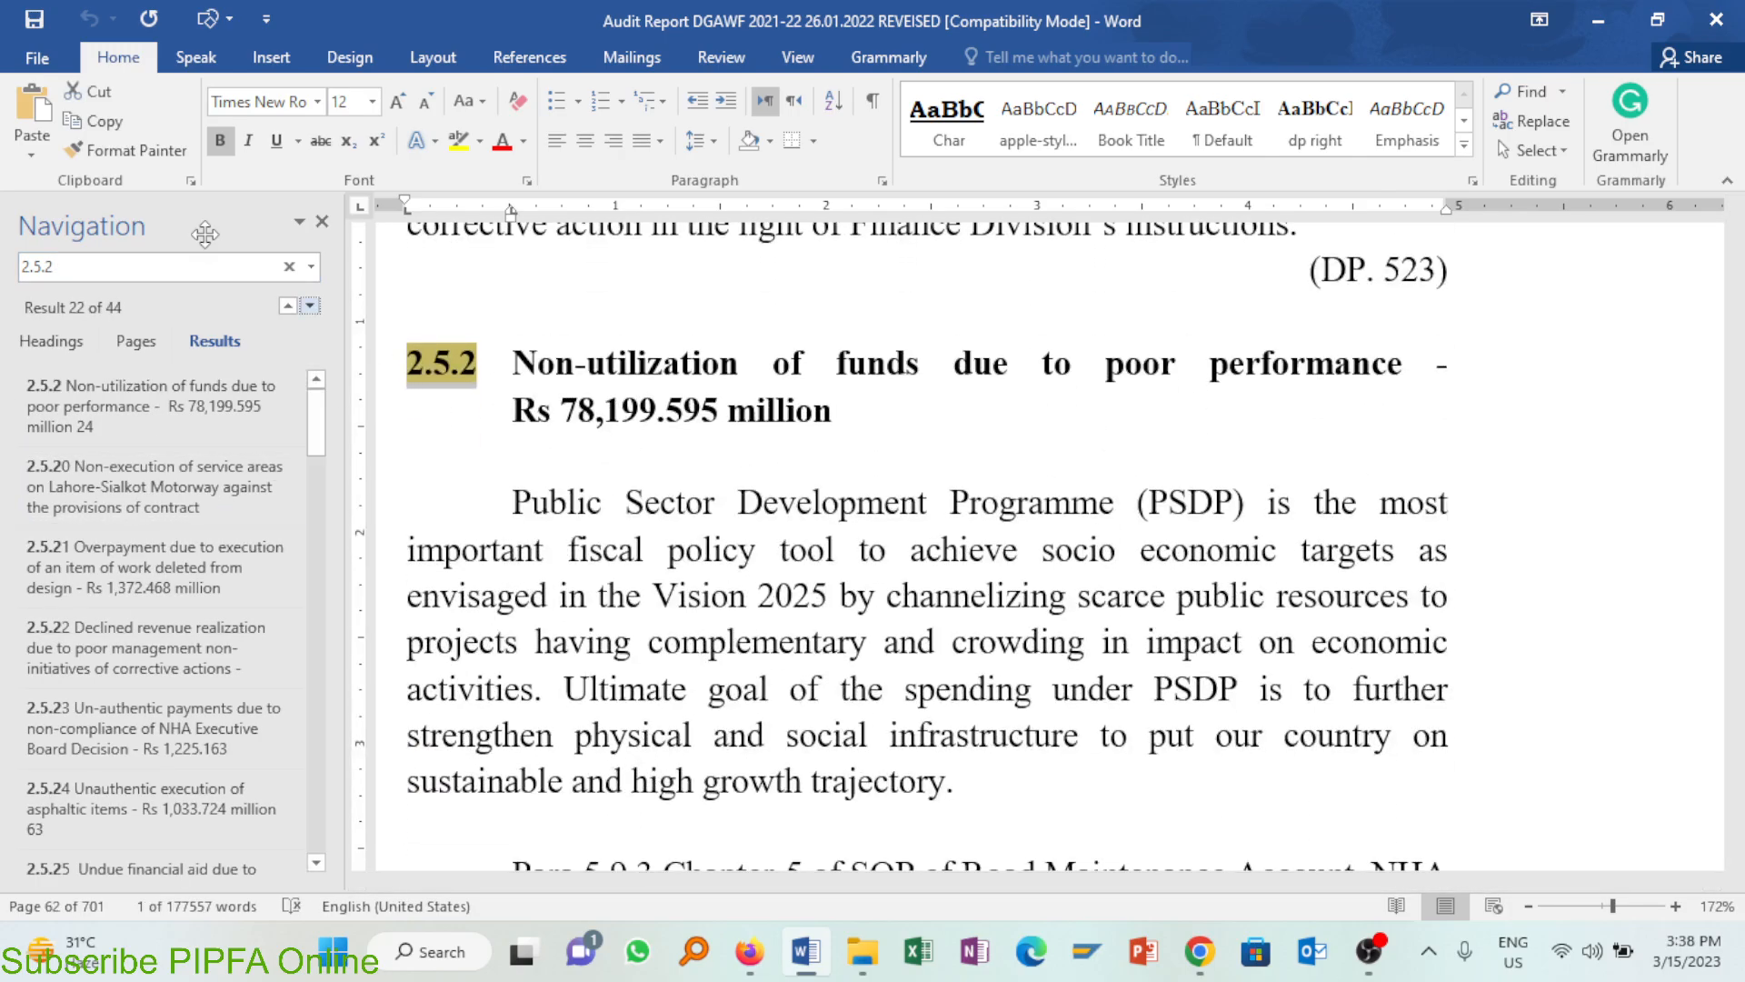
# Step: Search the Word report for 2.5.1 and copy the text of that para's heading
pyautogui.click(205, 264)
pyautogui.write('=')
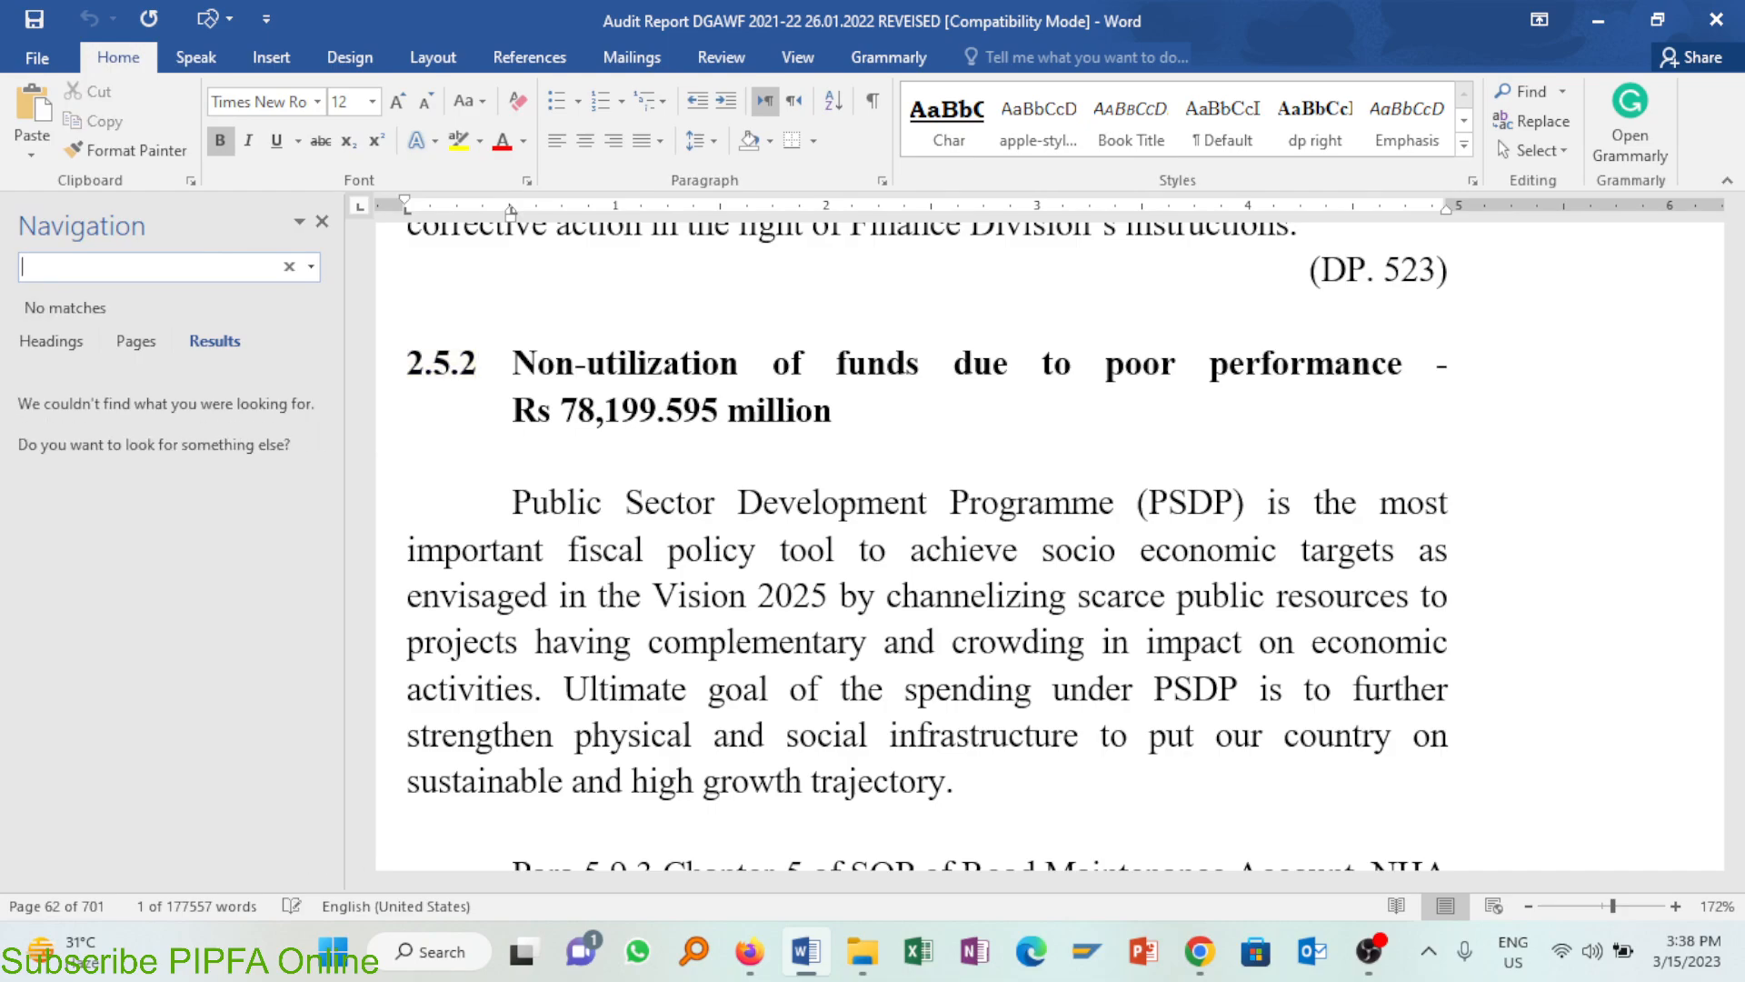
pyautogui.press('BackSpace')
pyautogui.write('2.5.1')
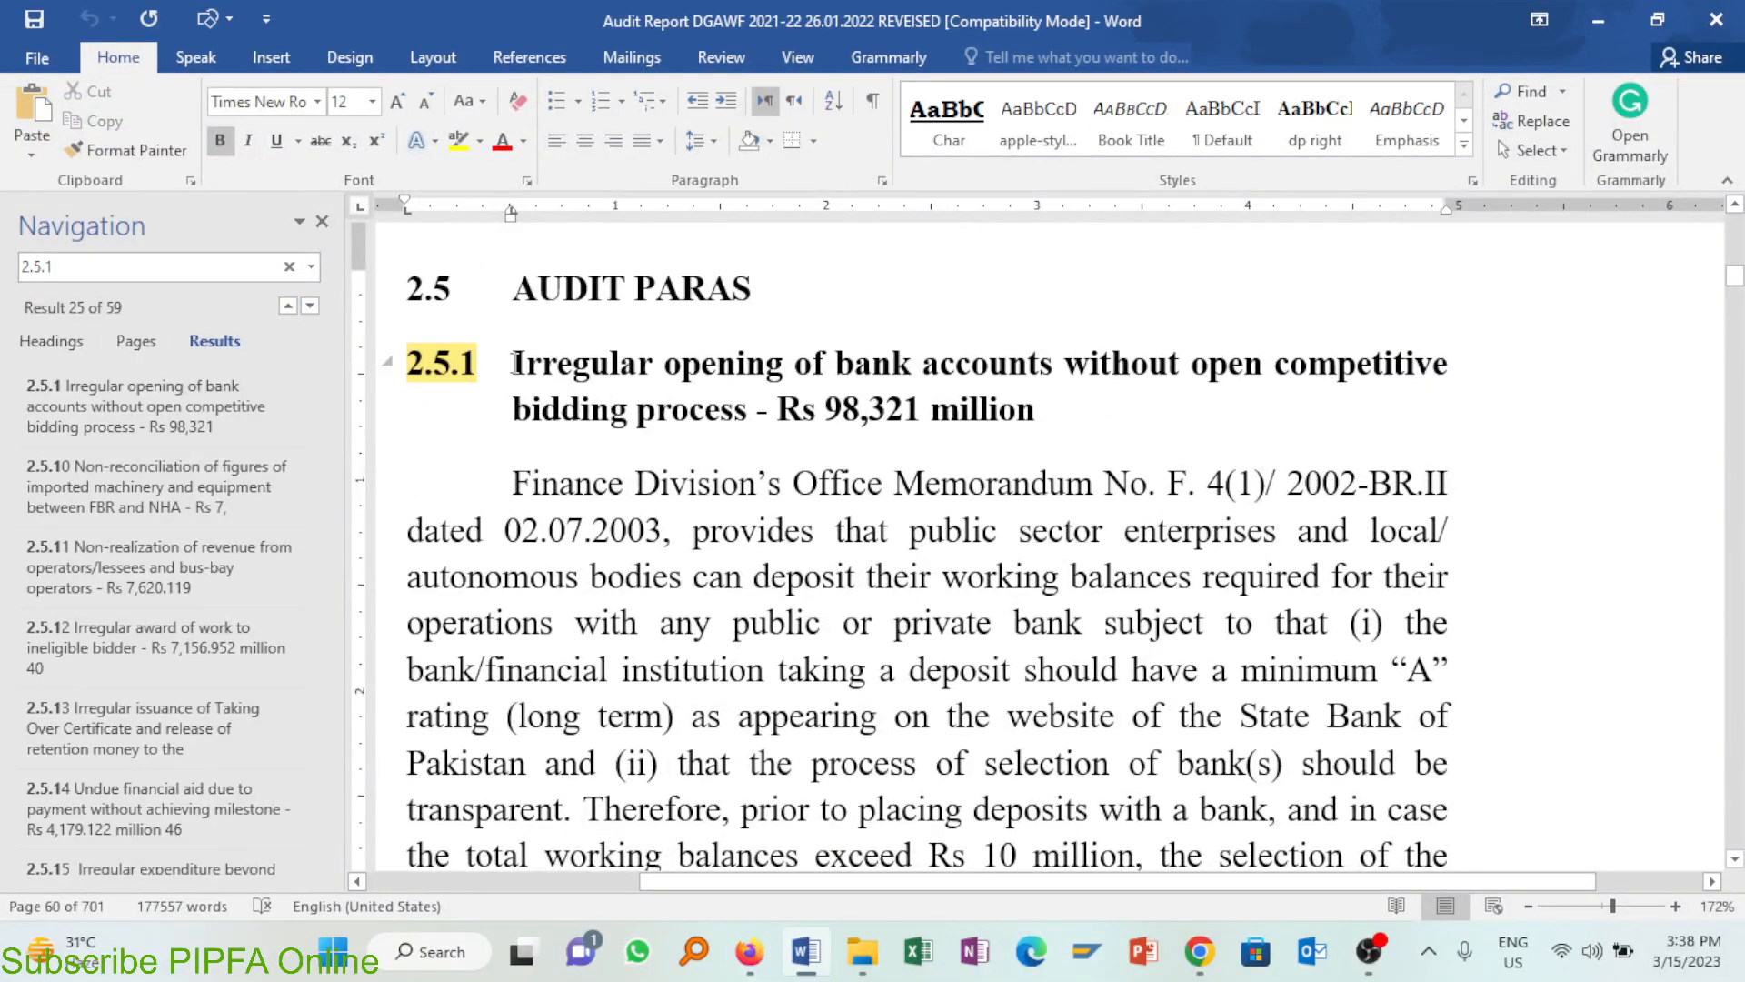
pyautogui.moveTo(514, 363); pyautogui.dragTo(1060, 414)
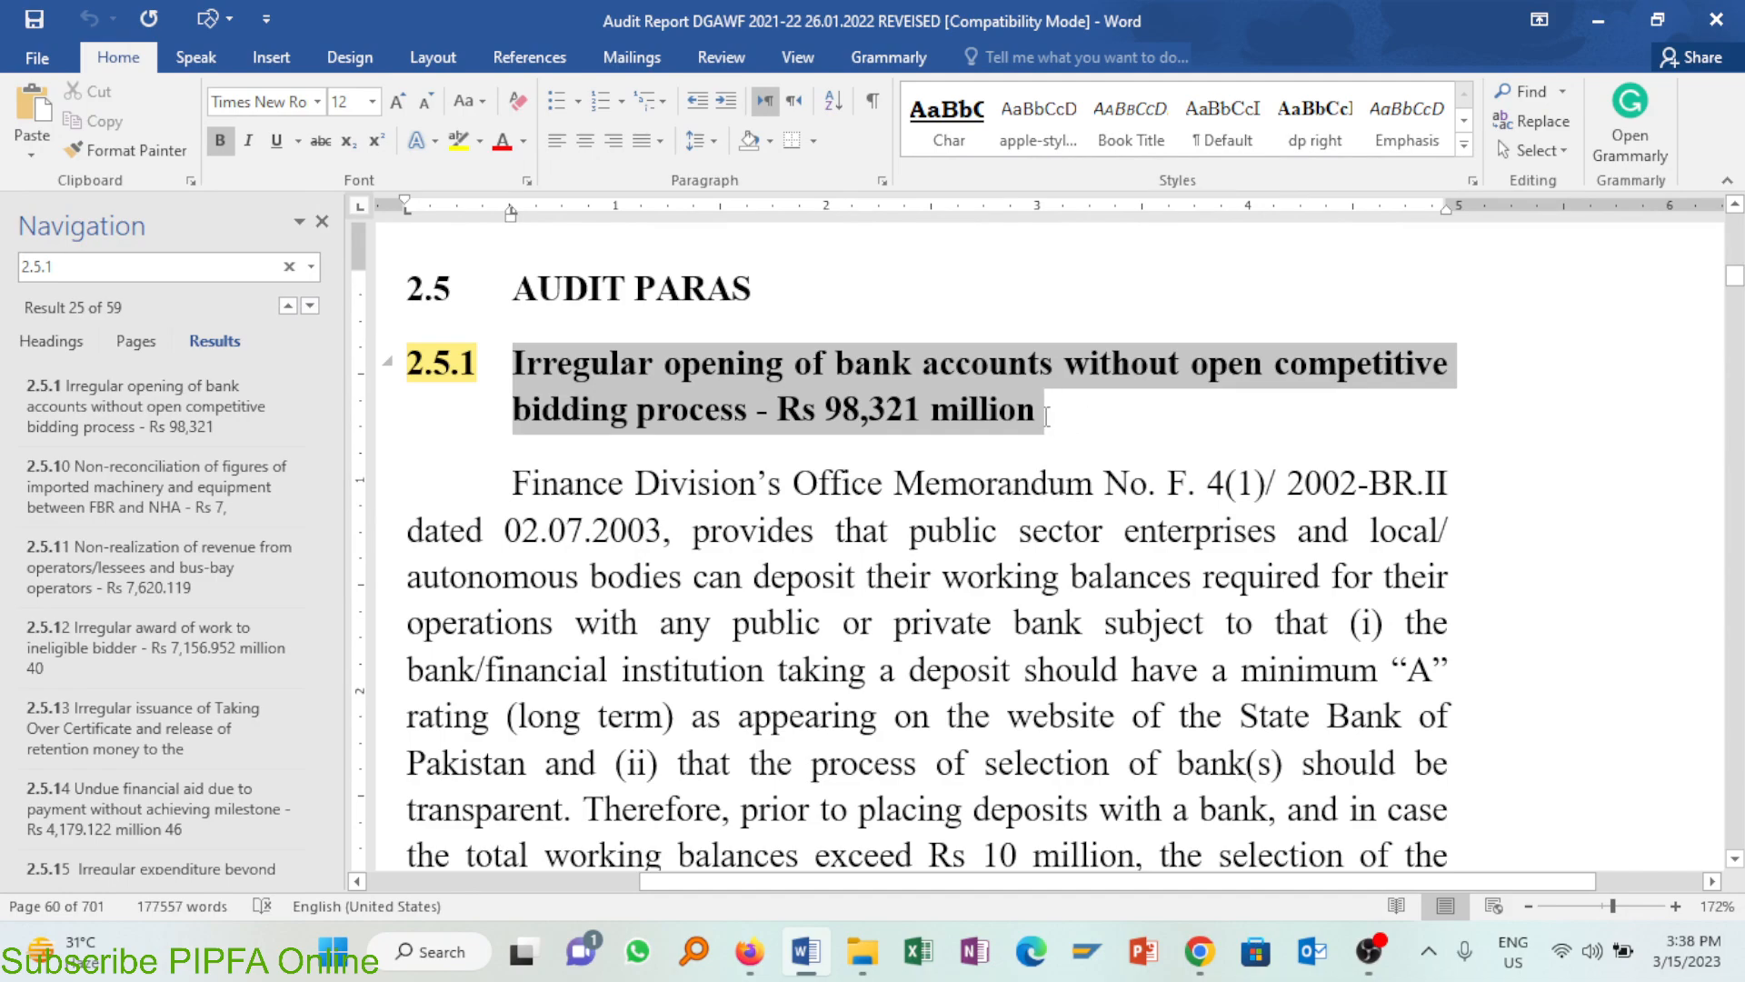
# Step: Switch to Firefox and paste the copied para heading into the new para's Title and Description
pyautogui.hotkey('alt', 'Tab')
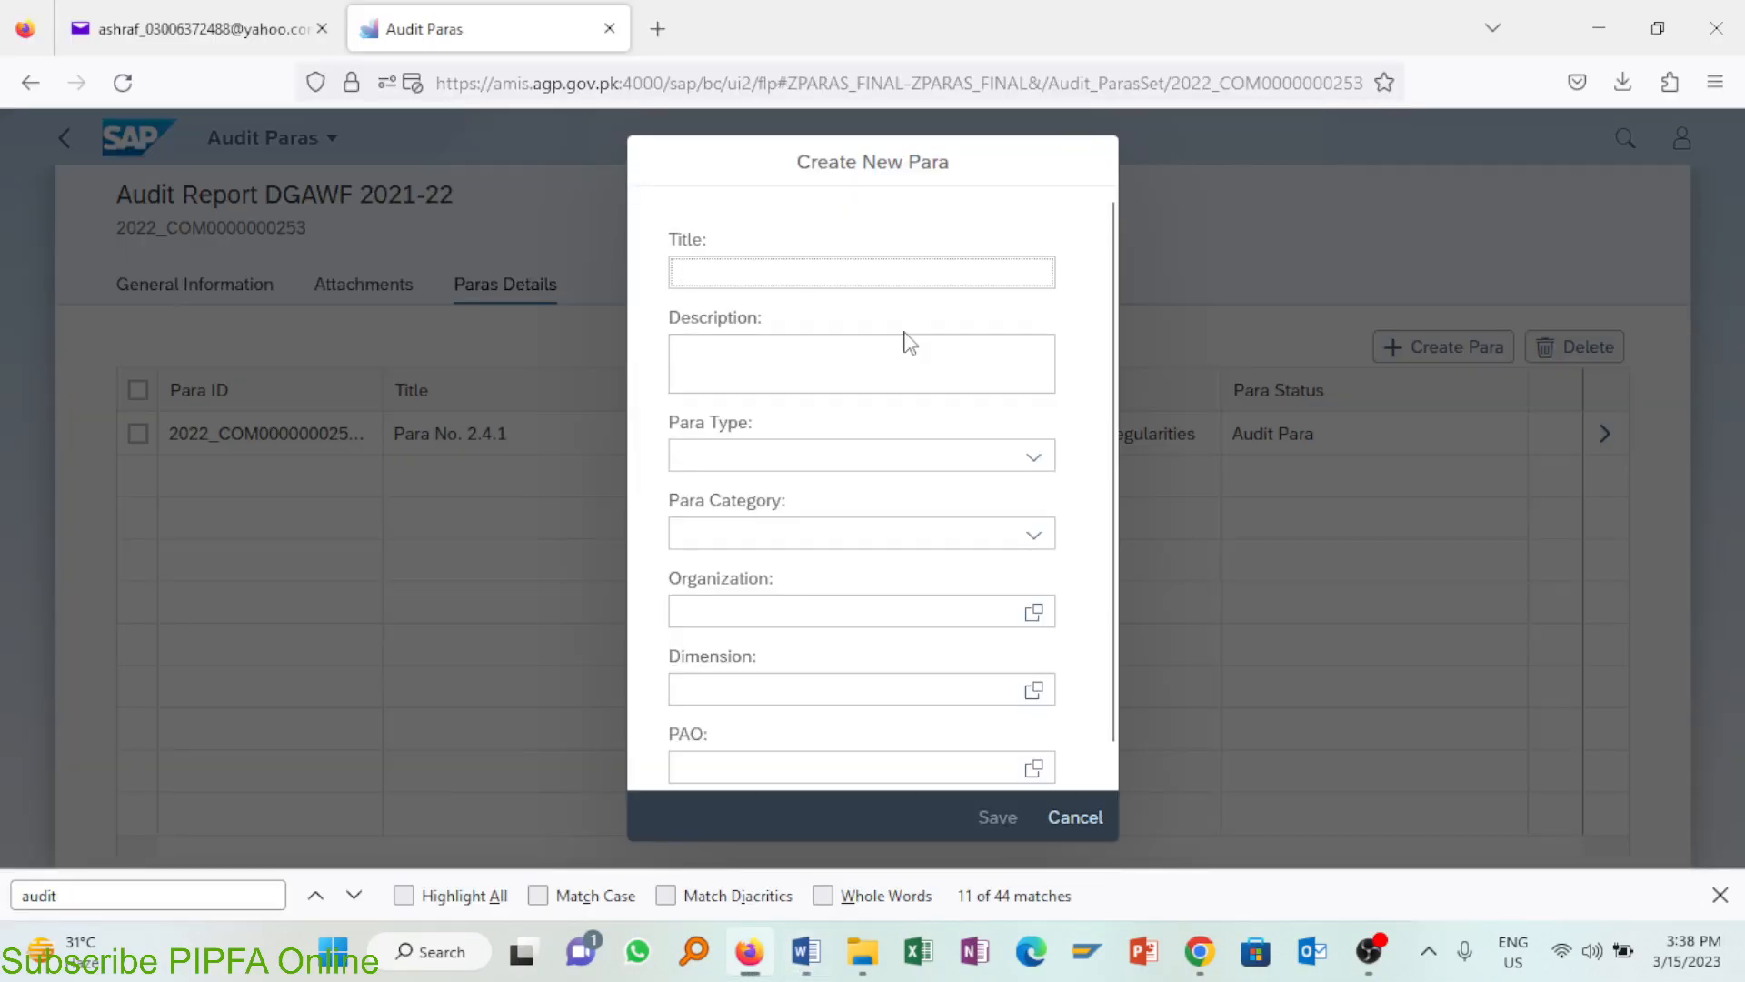
pyautogui.hotkey('ctrl', 'v')
pyautogui.click(880, 356)
pyautogui.hotkey('ctrl', 'v')
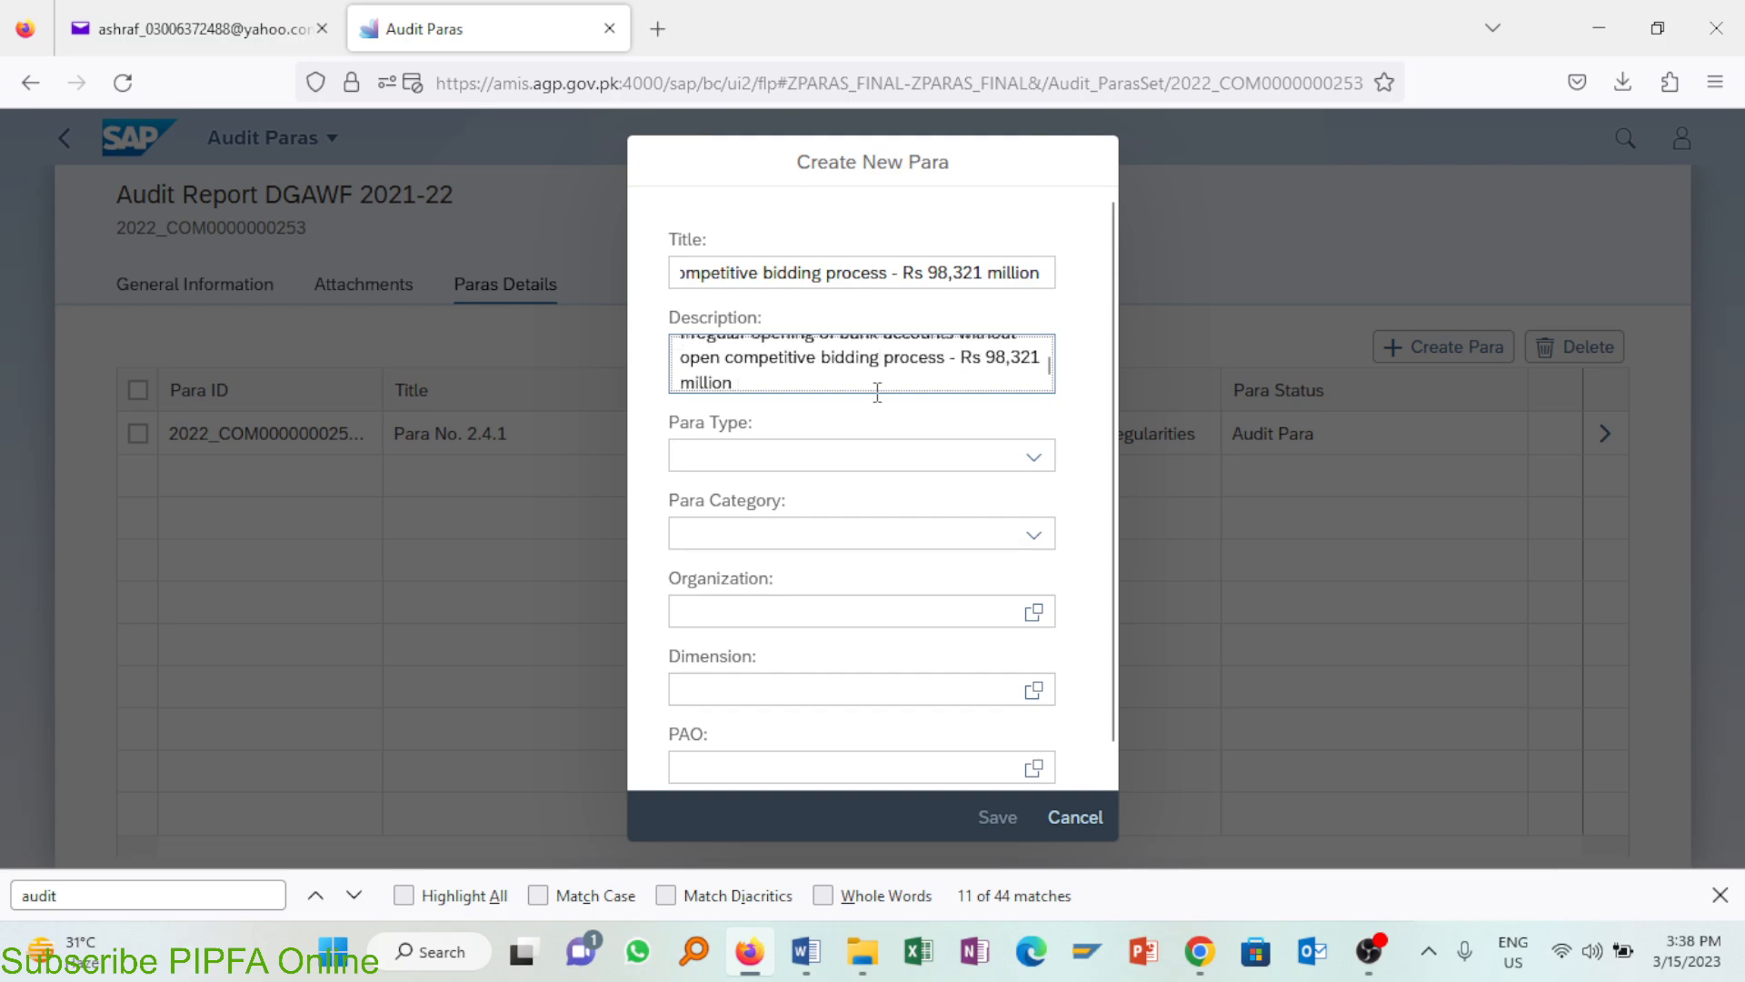
# Step: Set the Para Type to Procurement and Contract management and the Para Category to Compliance Issue
pyautogui.click(1029, 459)
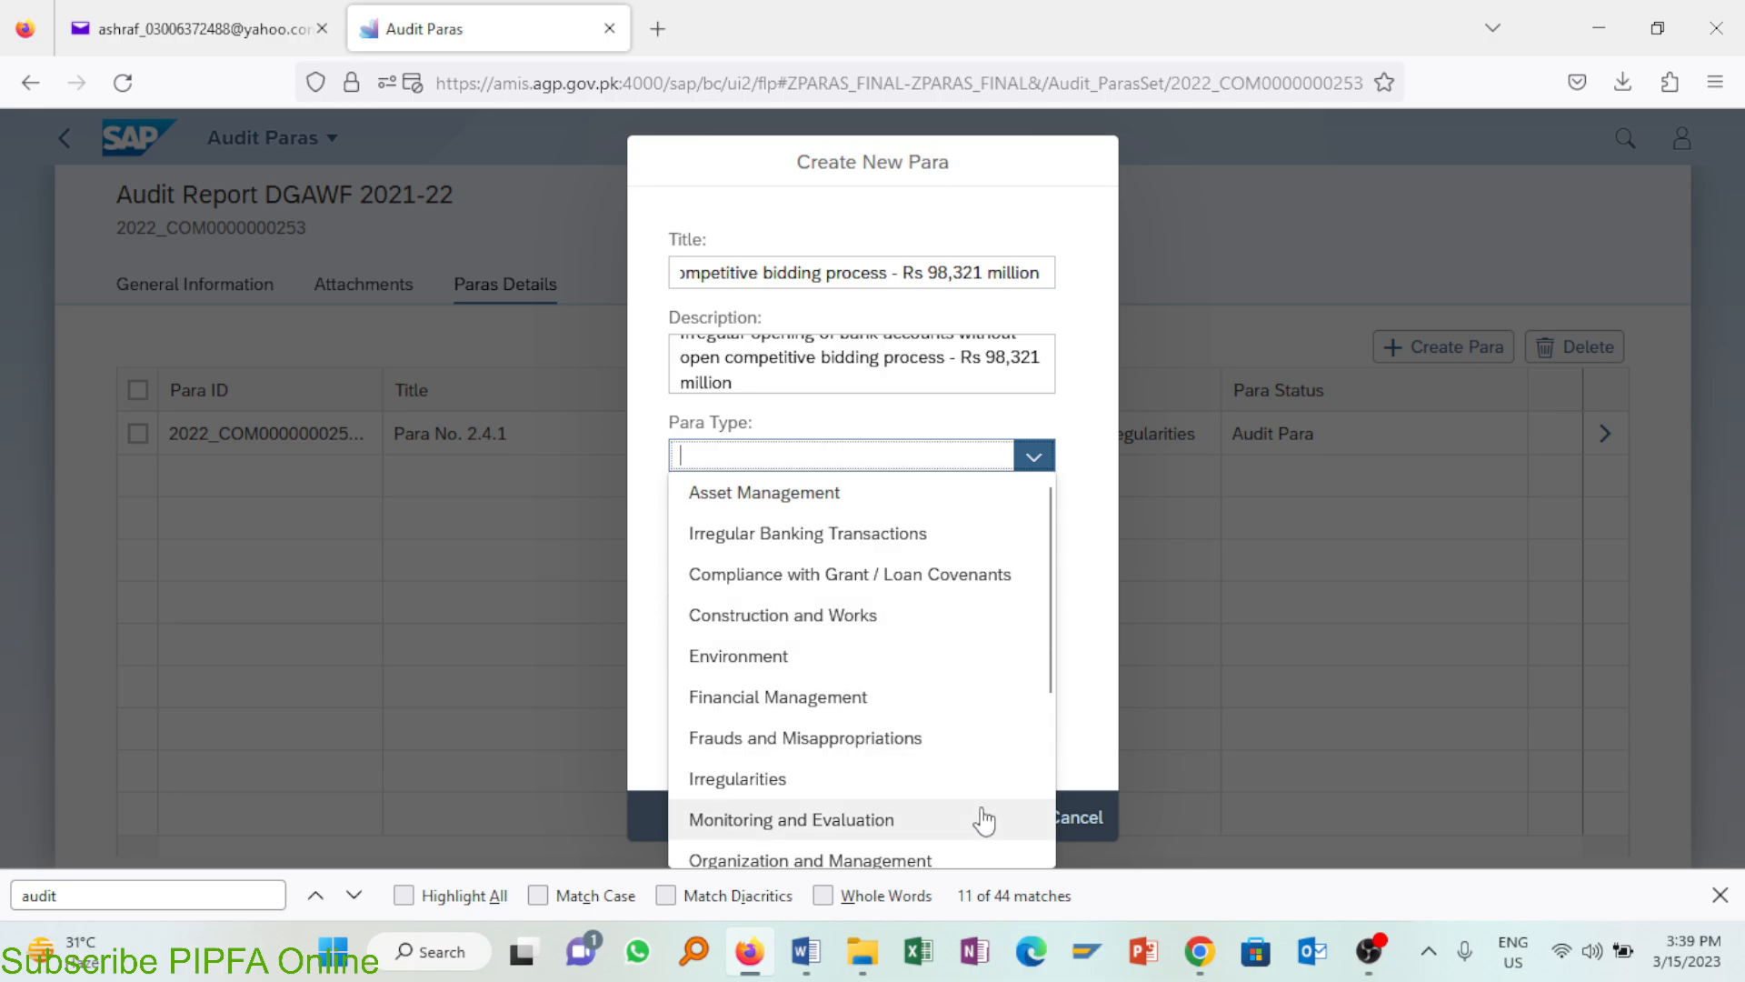
pyautogui.moveTo(1051, 597); pyautogui.dragTo(1049, 691)
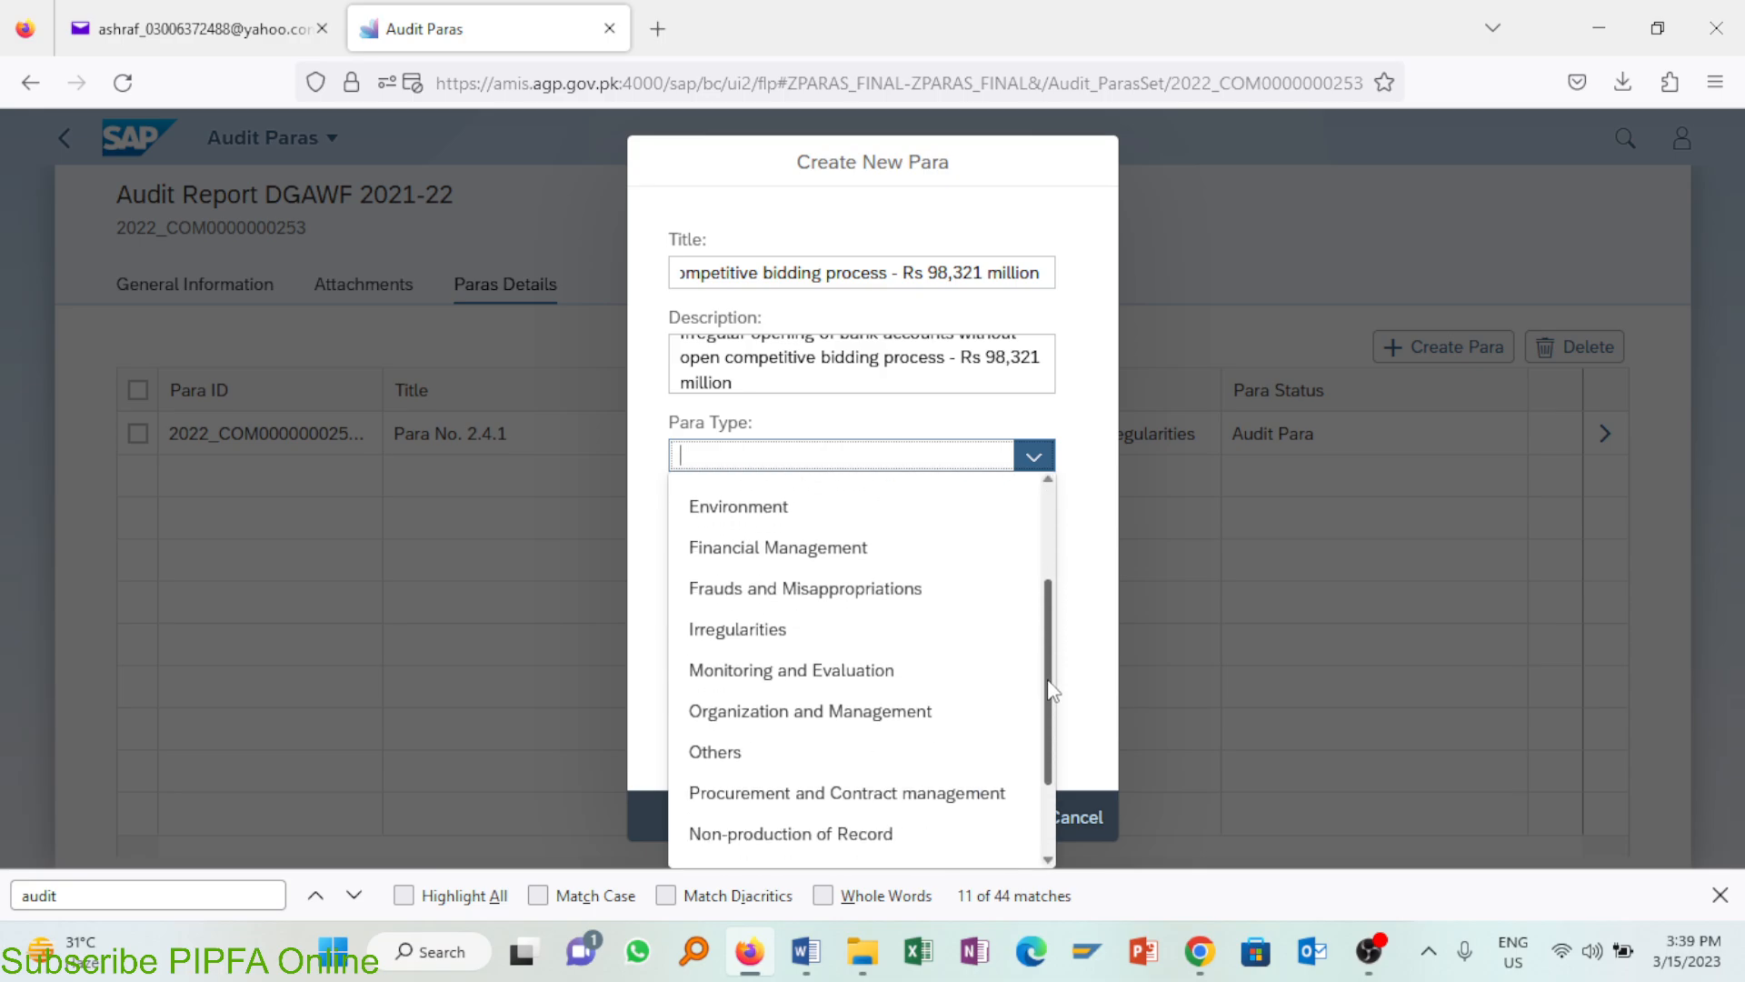
pyautogui.scroll(-1, 1052, 691)
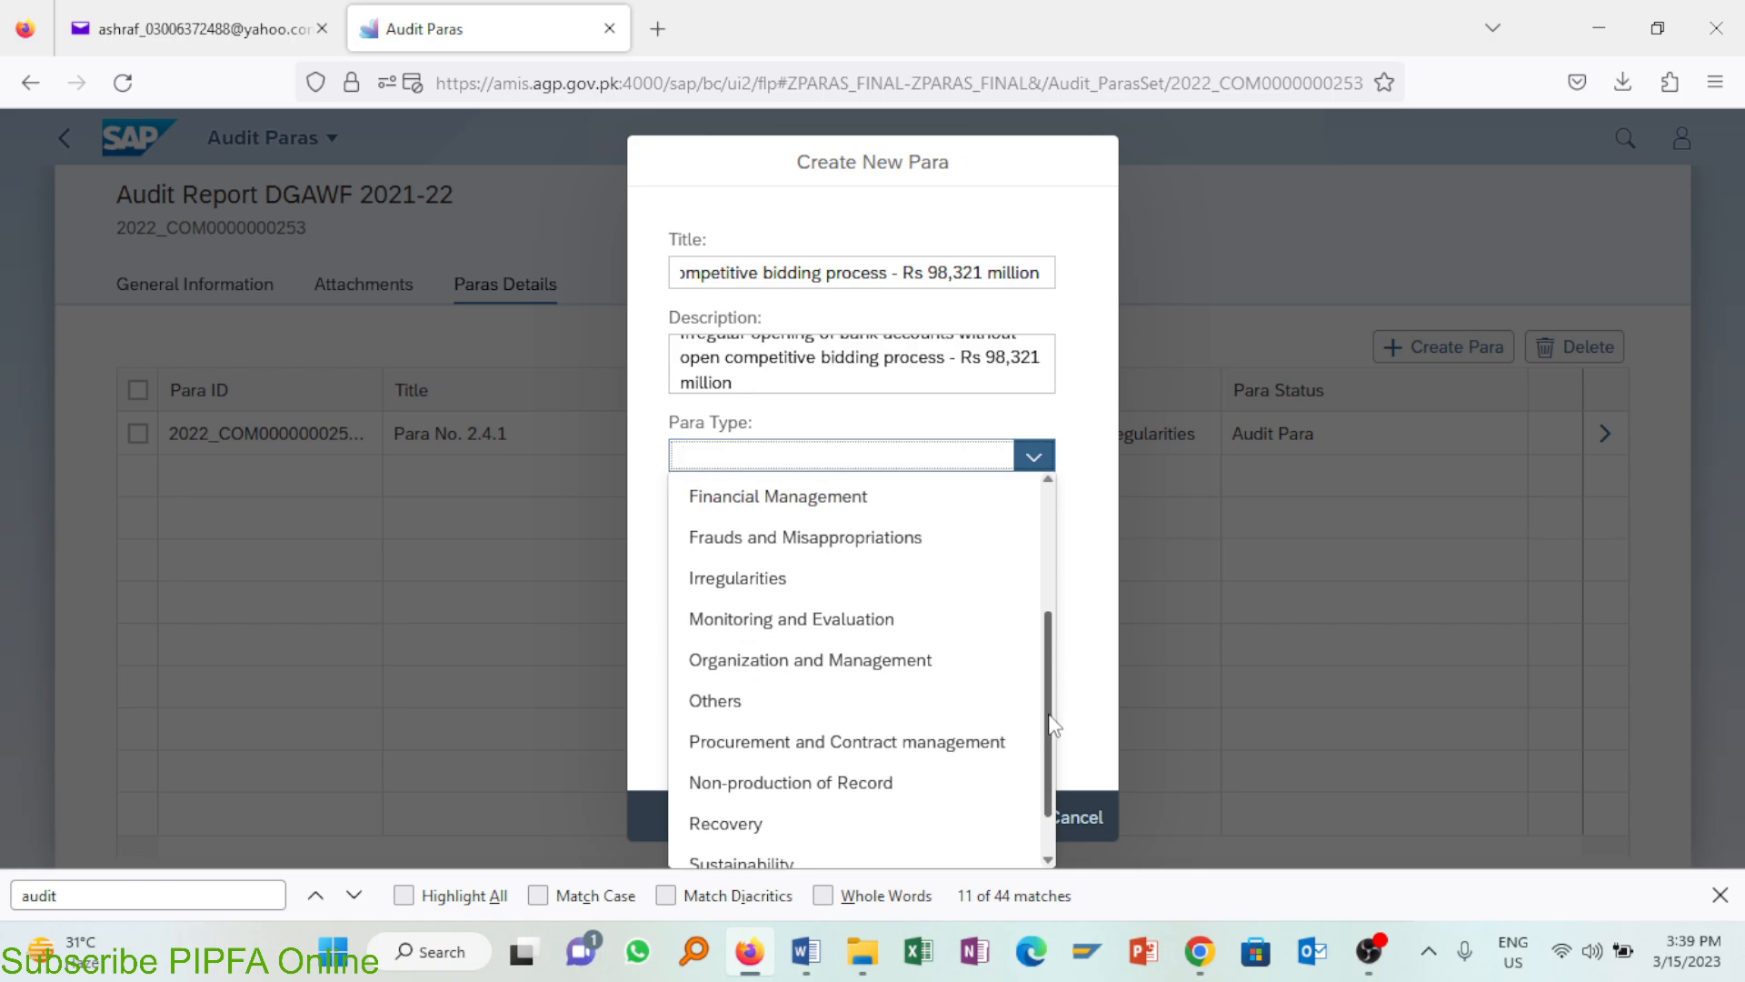
pyautogui.click(886, 744)
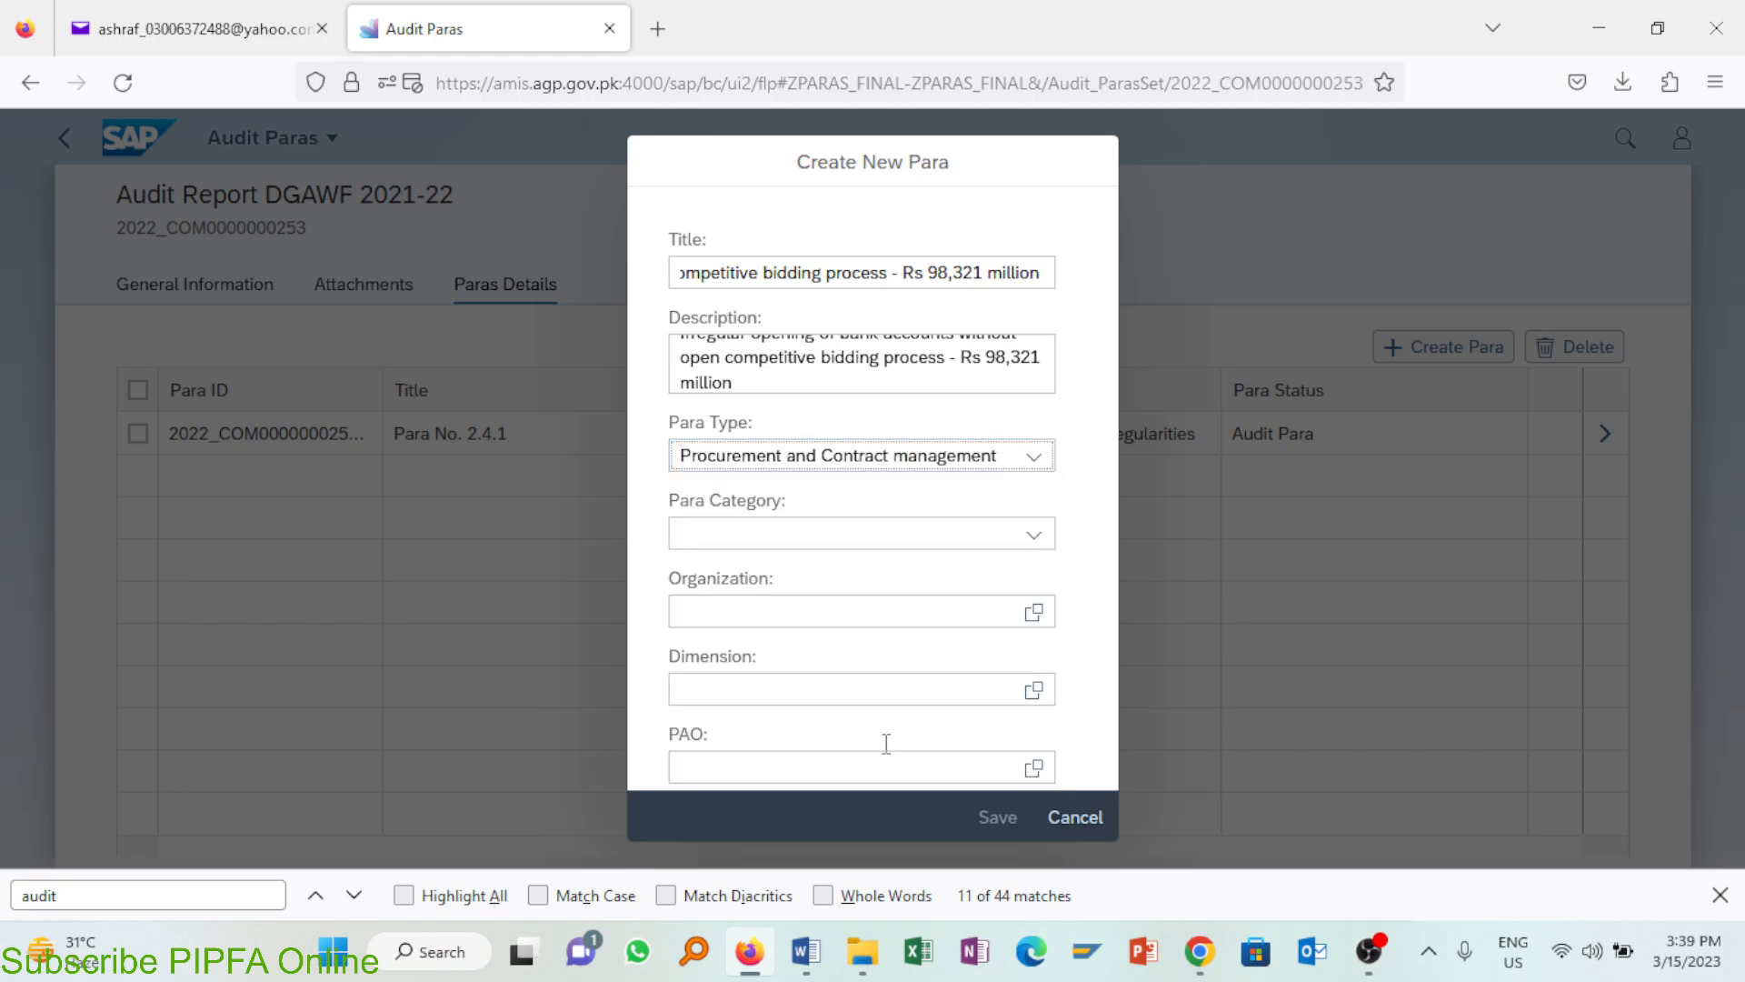
pyautogui.click(1036, 537)
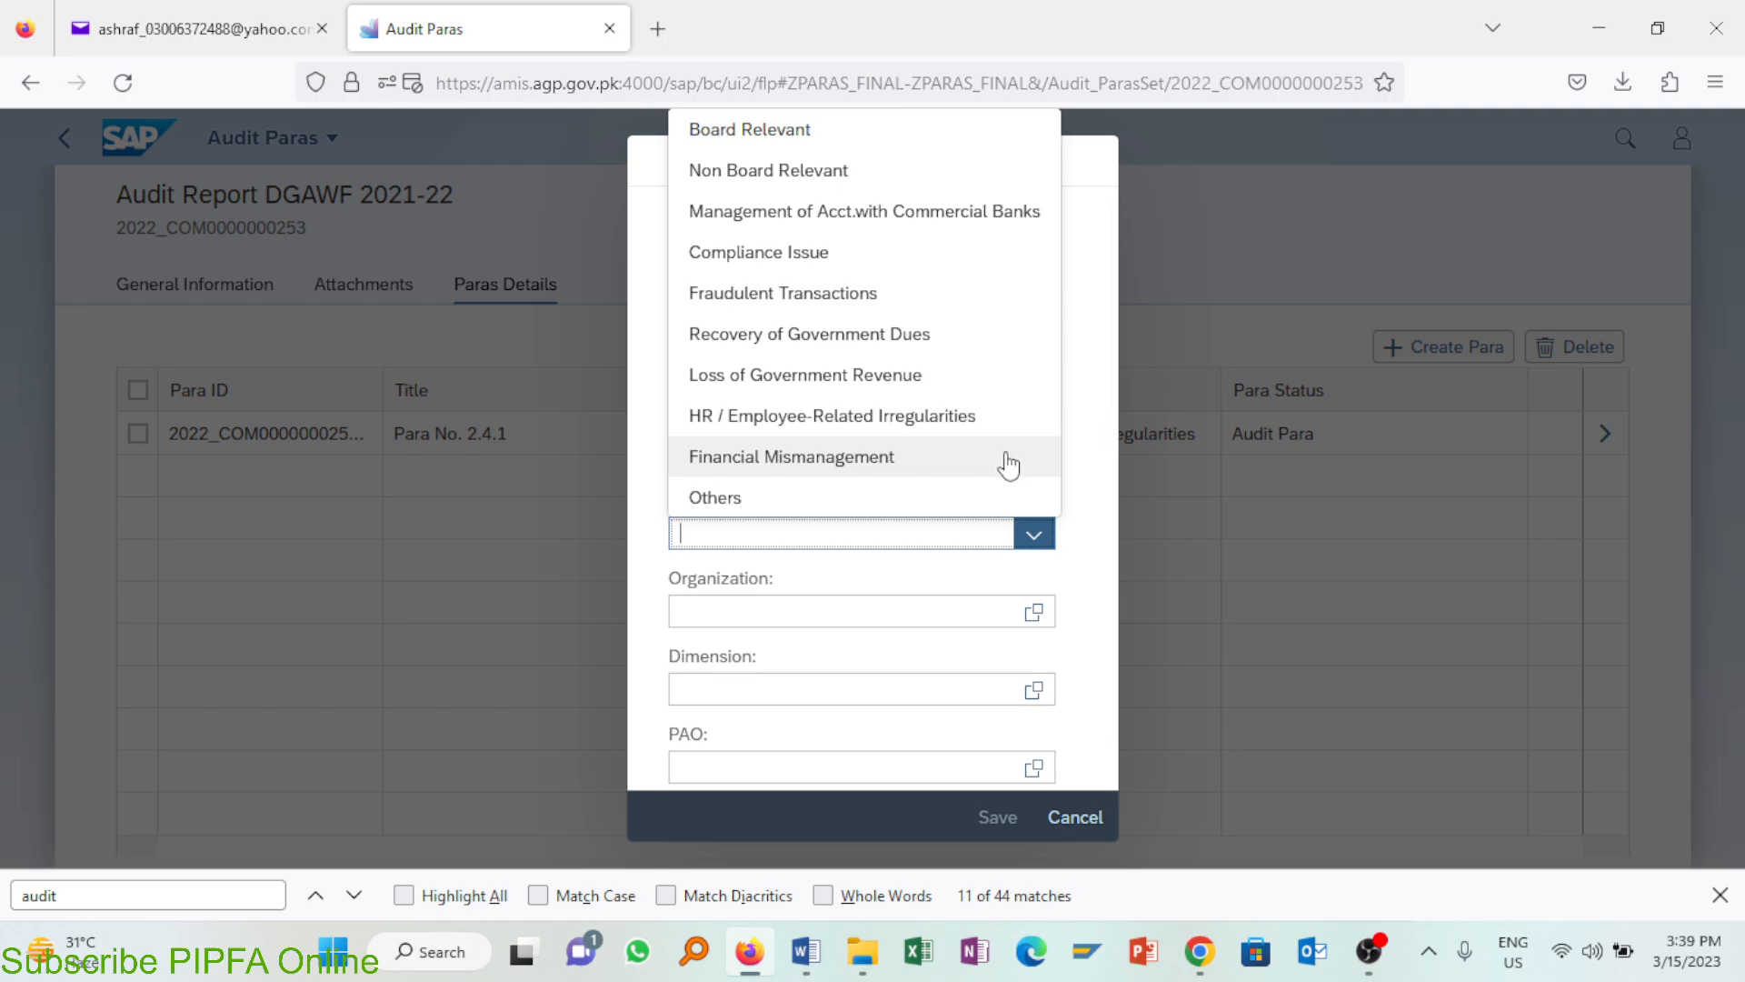
pyautogui.click(835, 254)
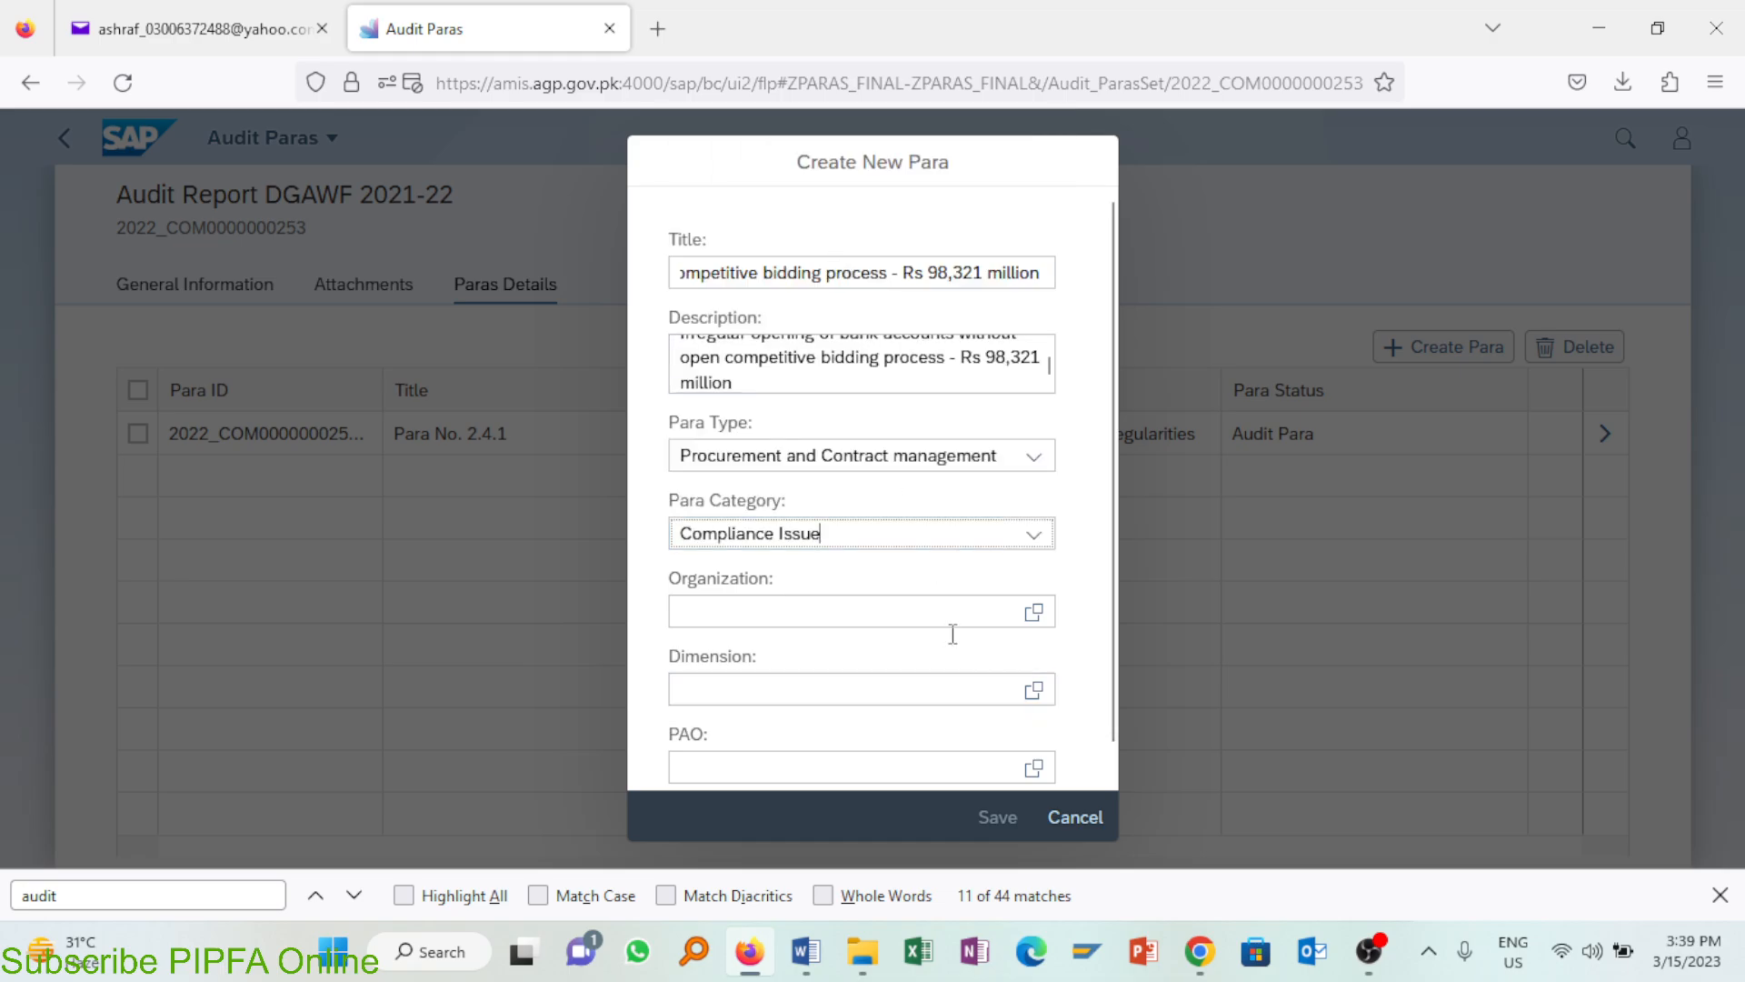
# Step: Search the organizations for works and Audit works, and set the new para's Organization to Directorate General Audit Works (P) Lahore
pyautogui.click(1033, 612)
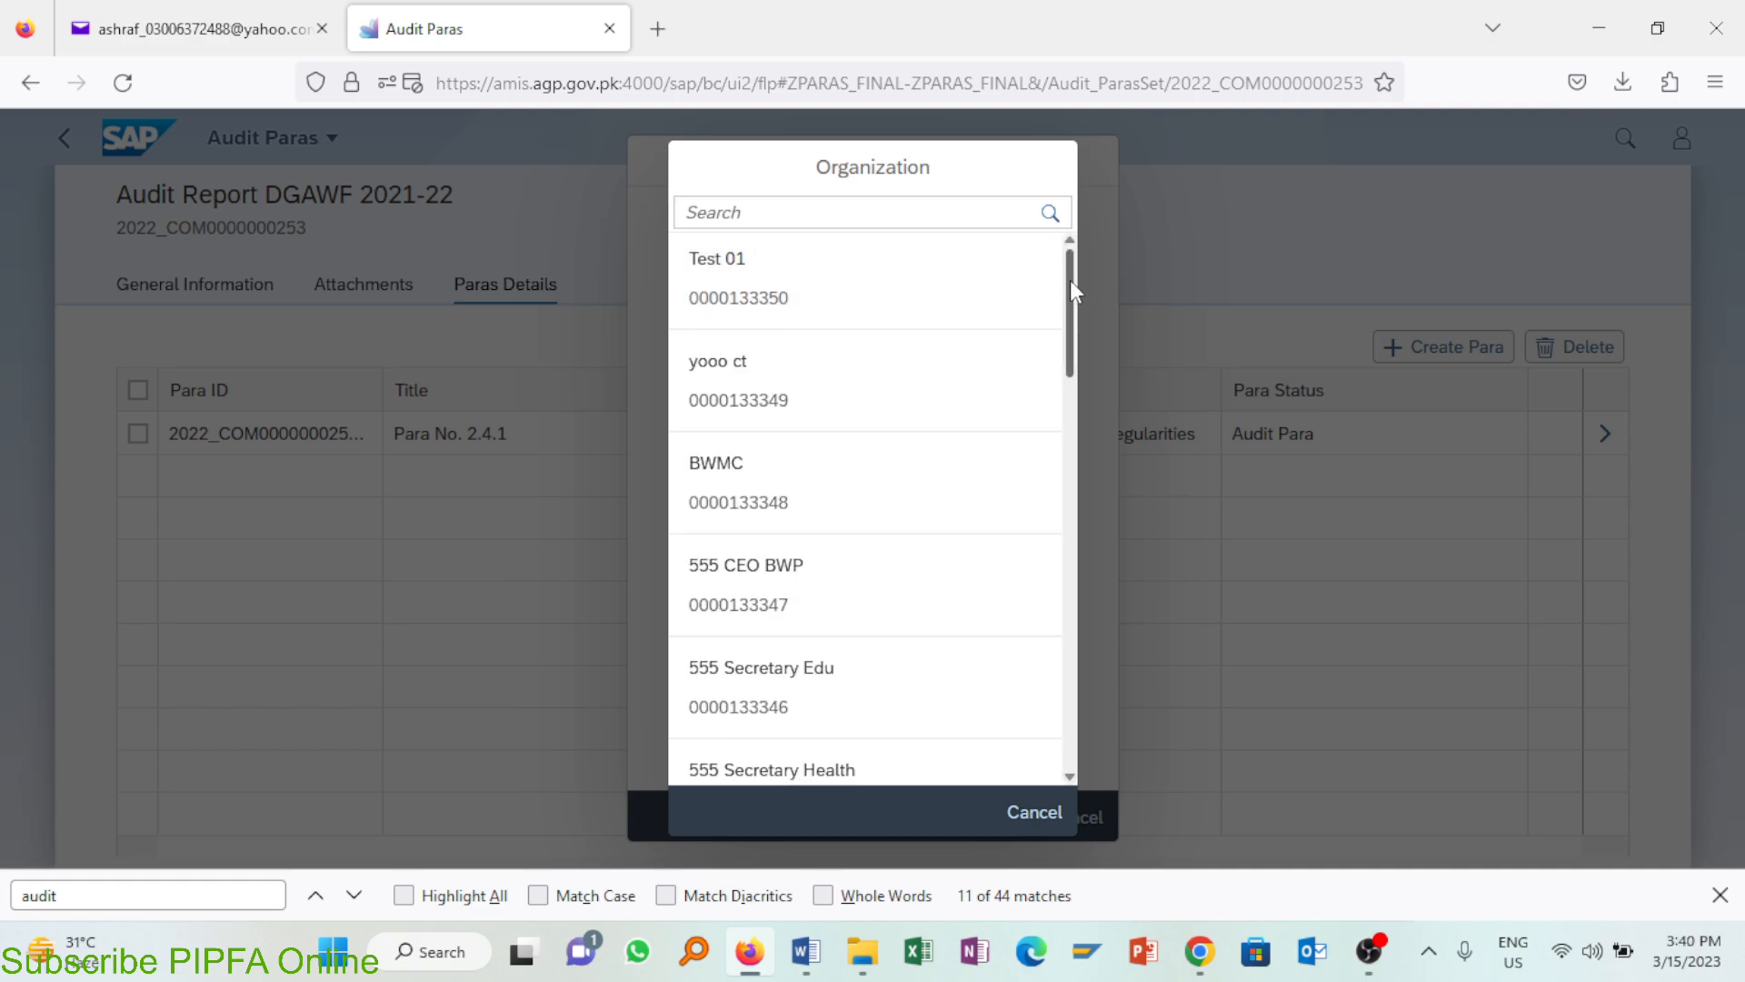
pyautogui.moveTo(1070, 280); pyautogui.dragTo(1077, 753)
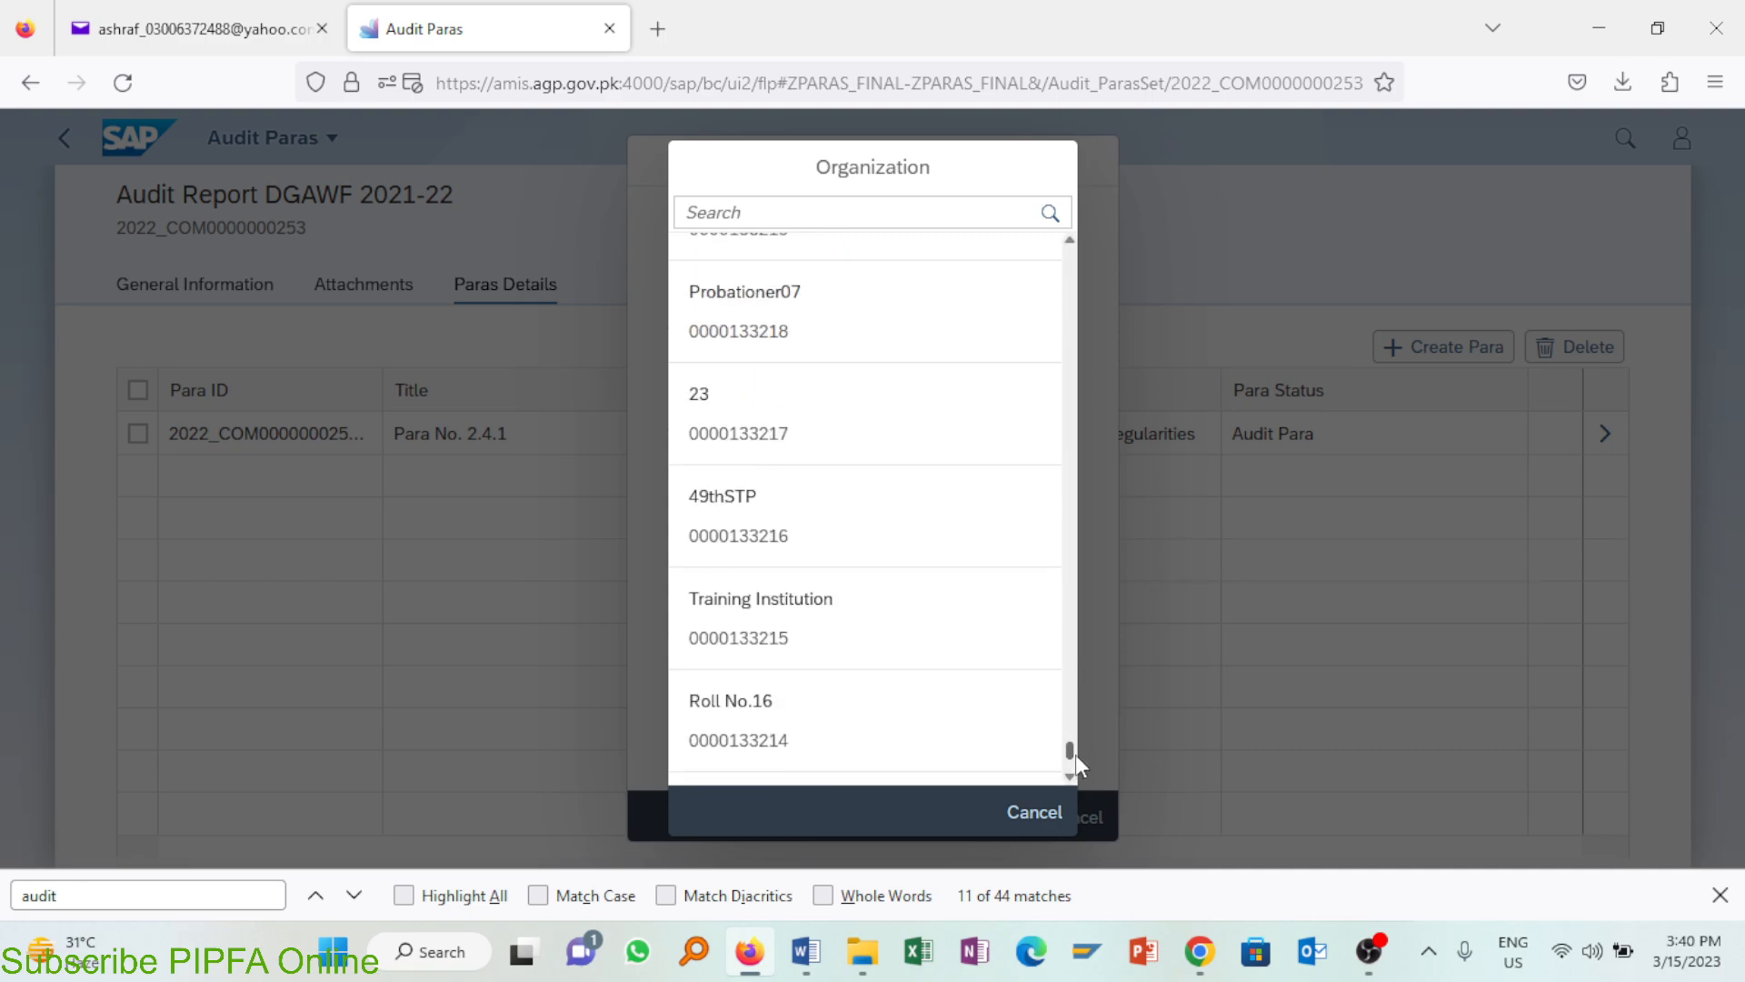
pyautogui.click(814, 213)
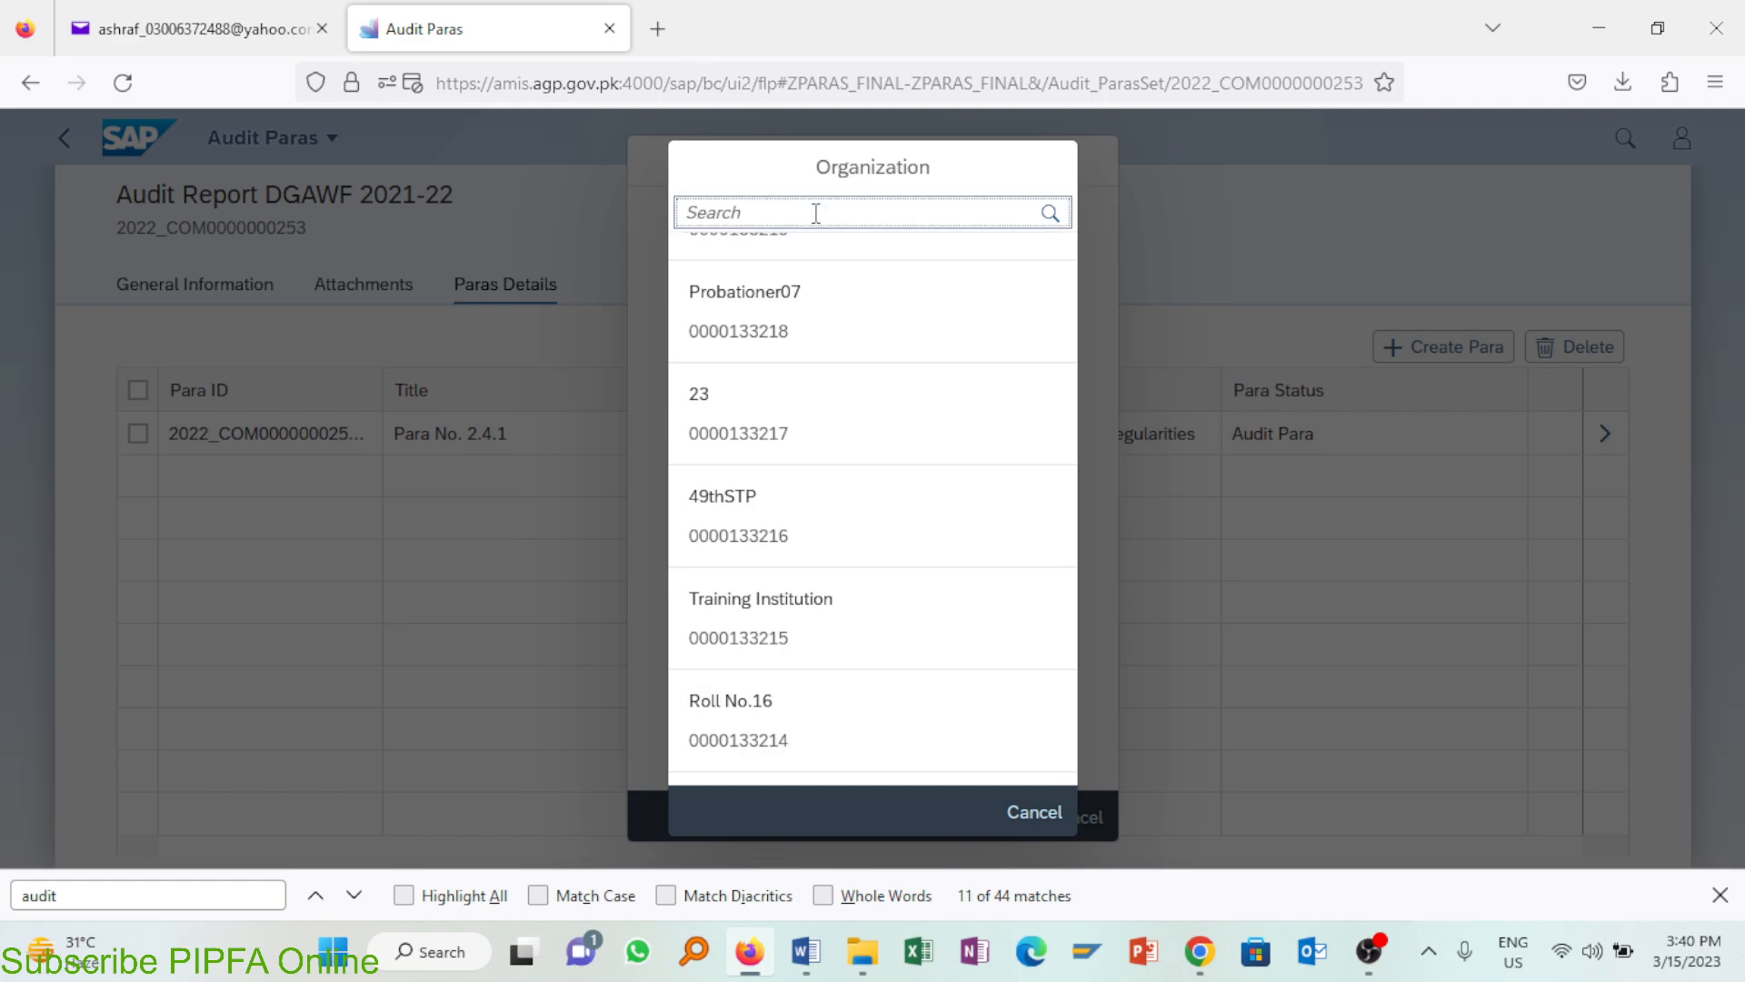
pyautogui.write('works')
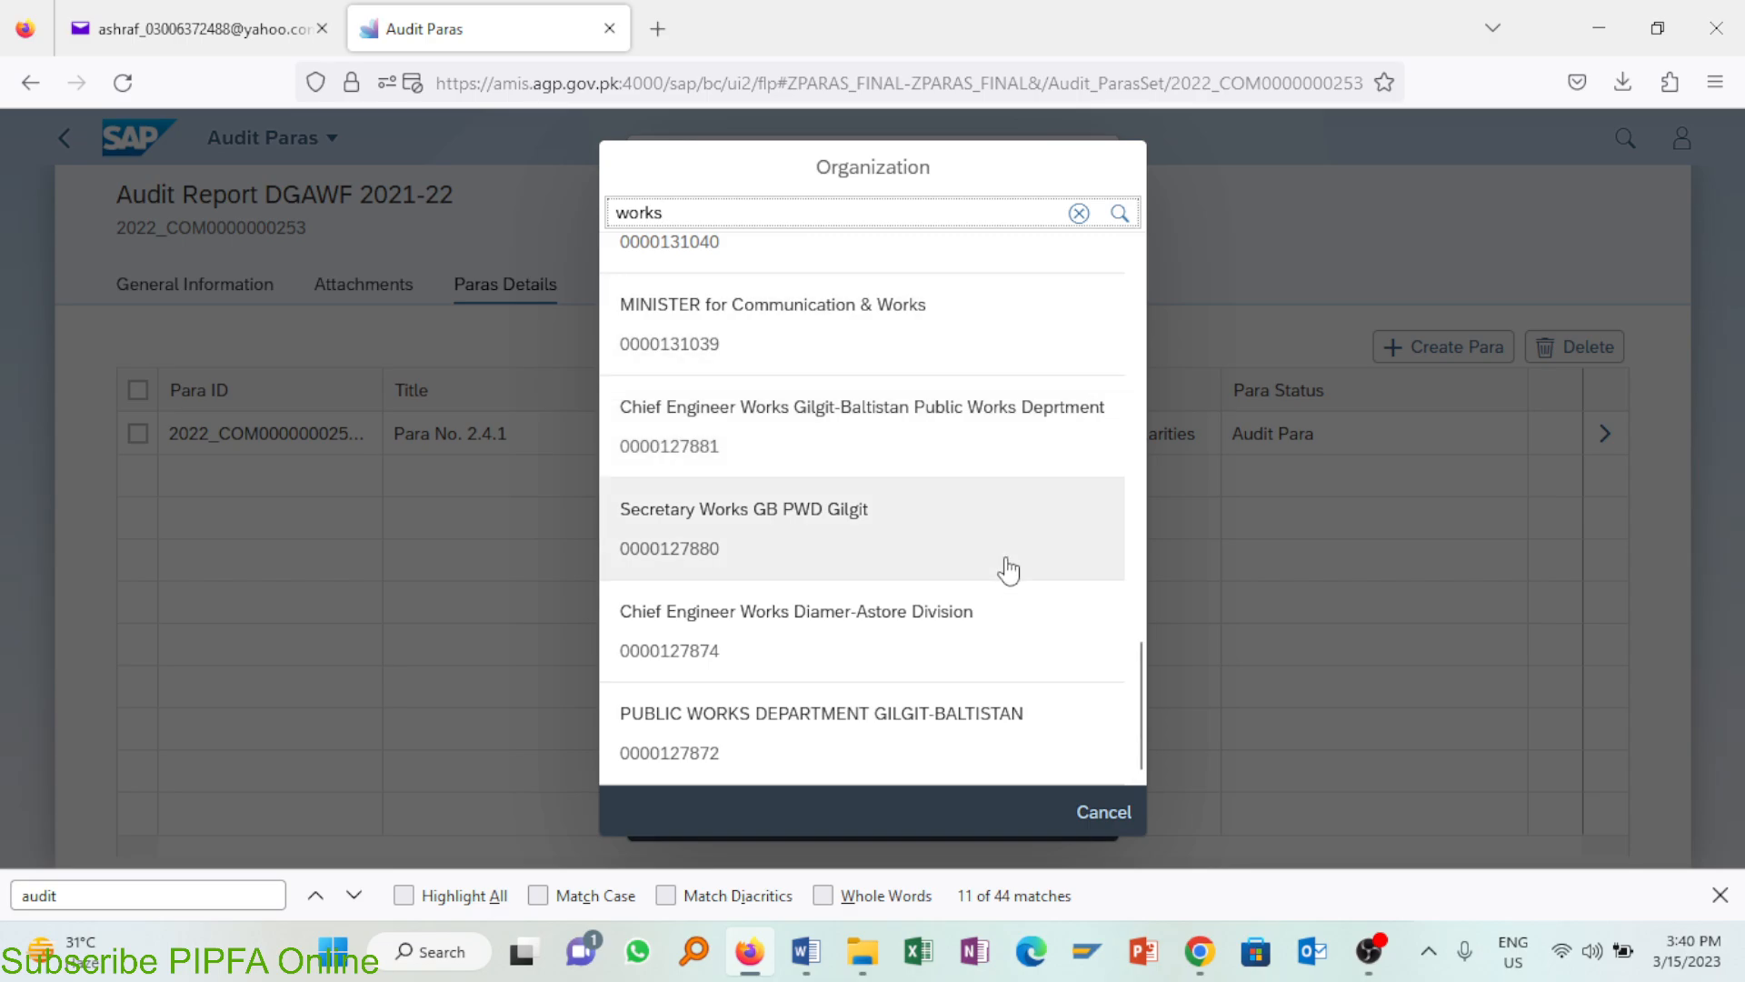
pyautogui.scroll(10, 1123, 546)
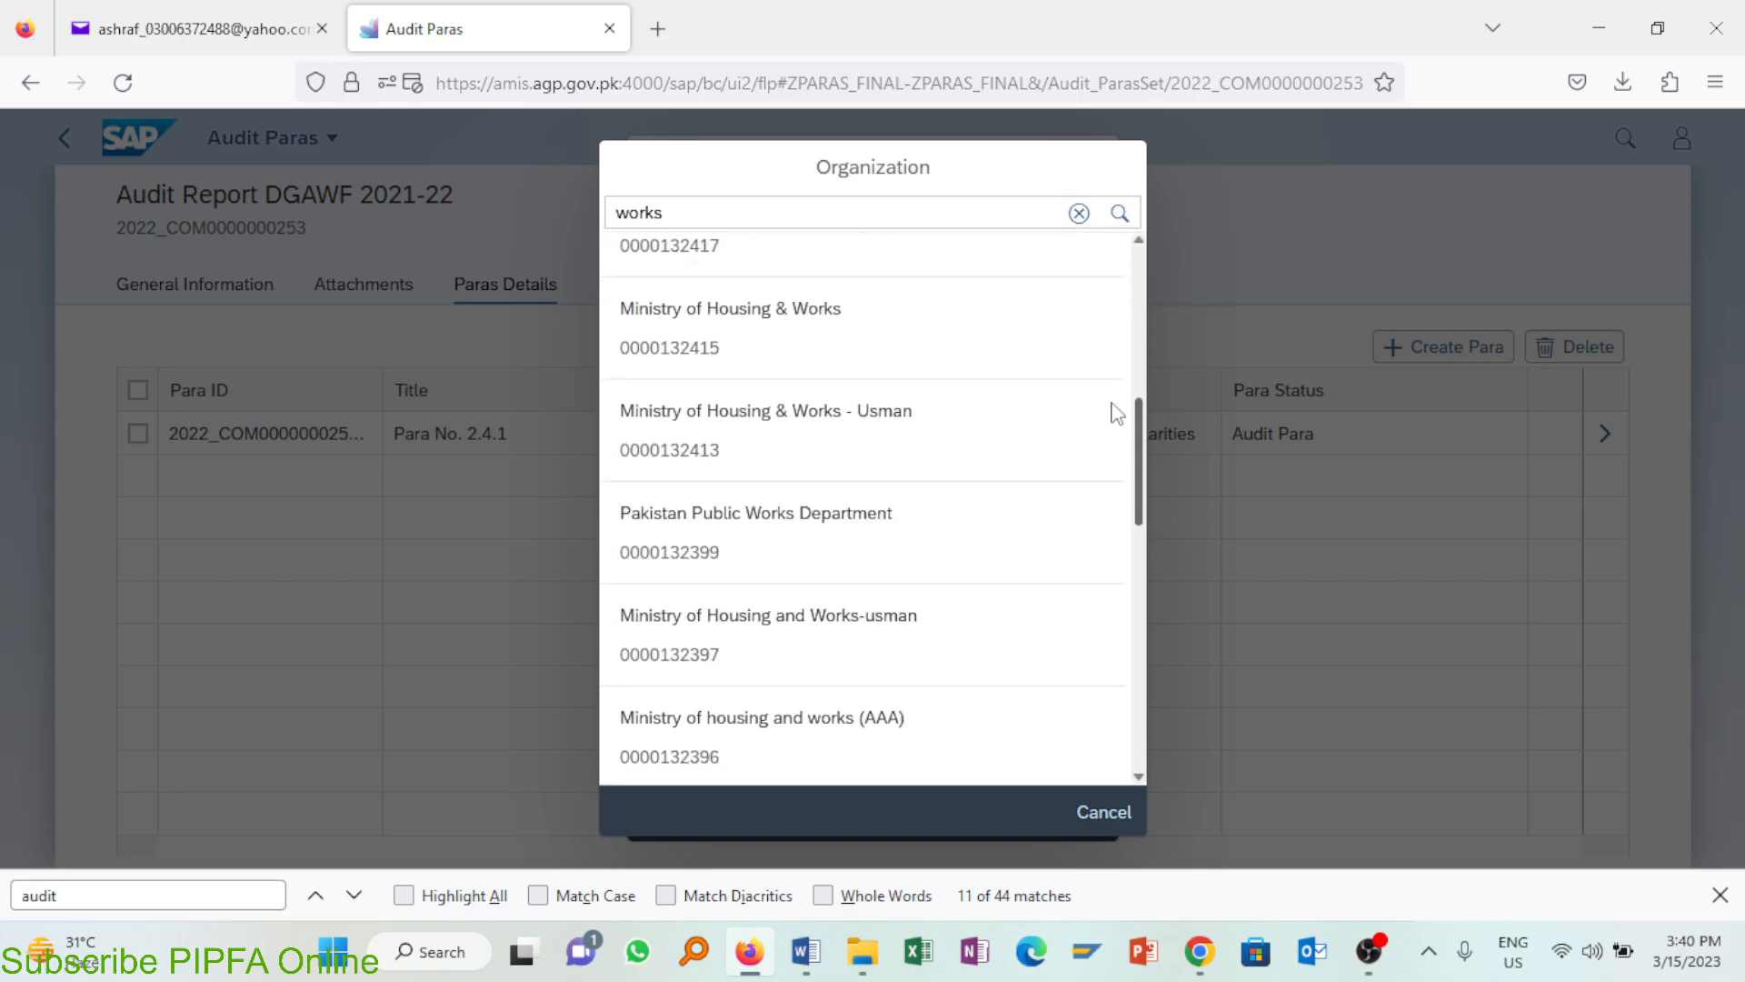
pyautogui.scroll(5, 1116, 403)
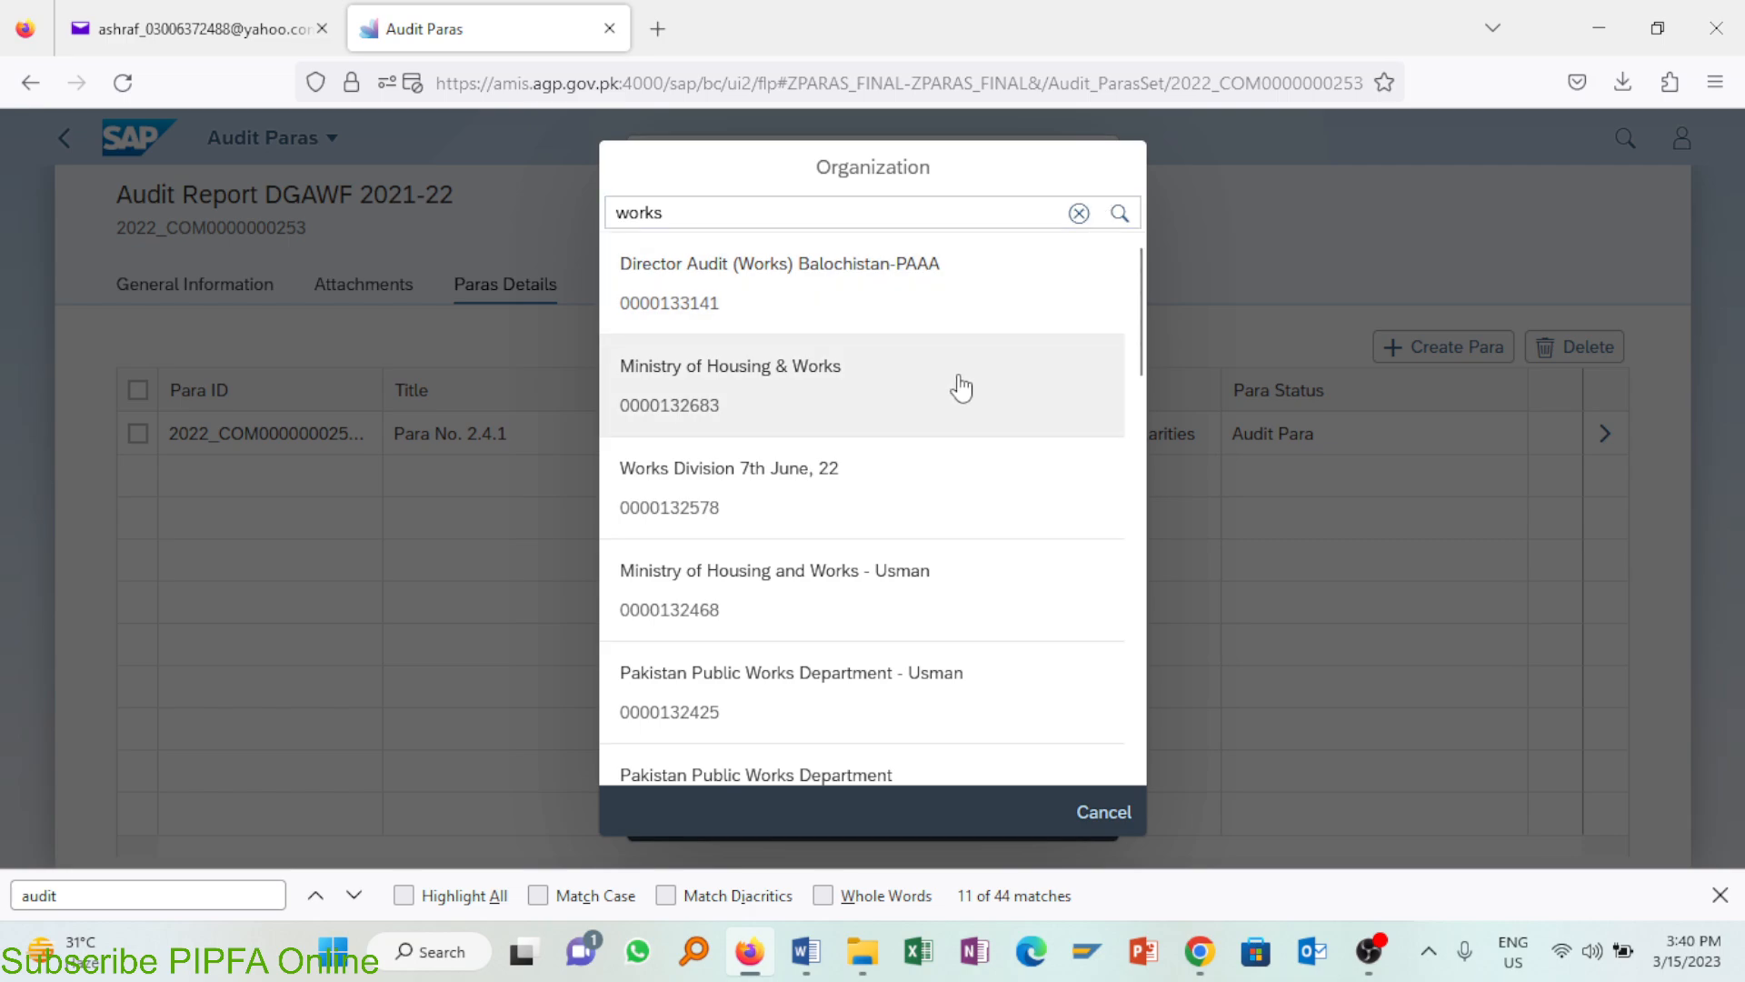
pyautogui.doubleClick(728, 234)
pyautogui.doubleClick(722, 214)
pyautogui.write('\\')
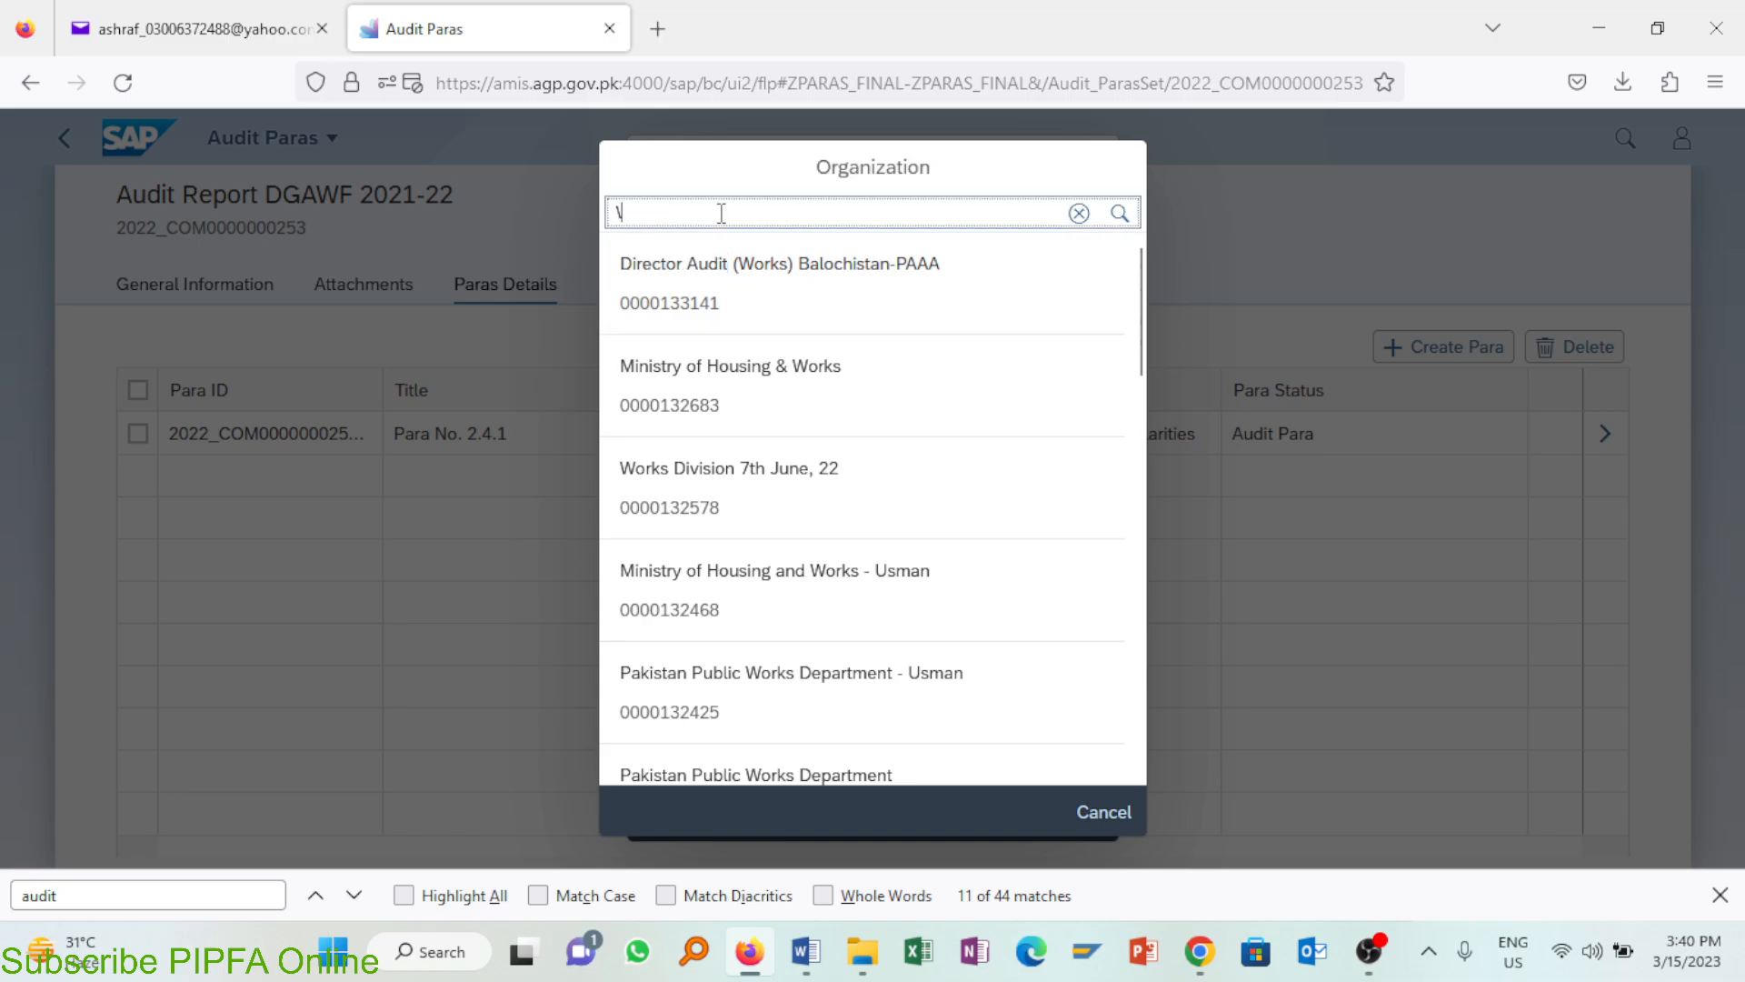
pyautogui.press('BackSpace')
pyautogui.write('Audit works')
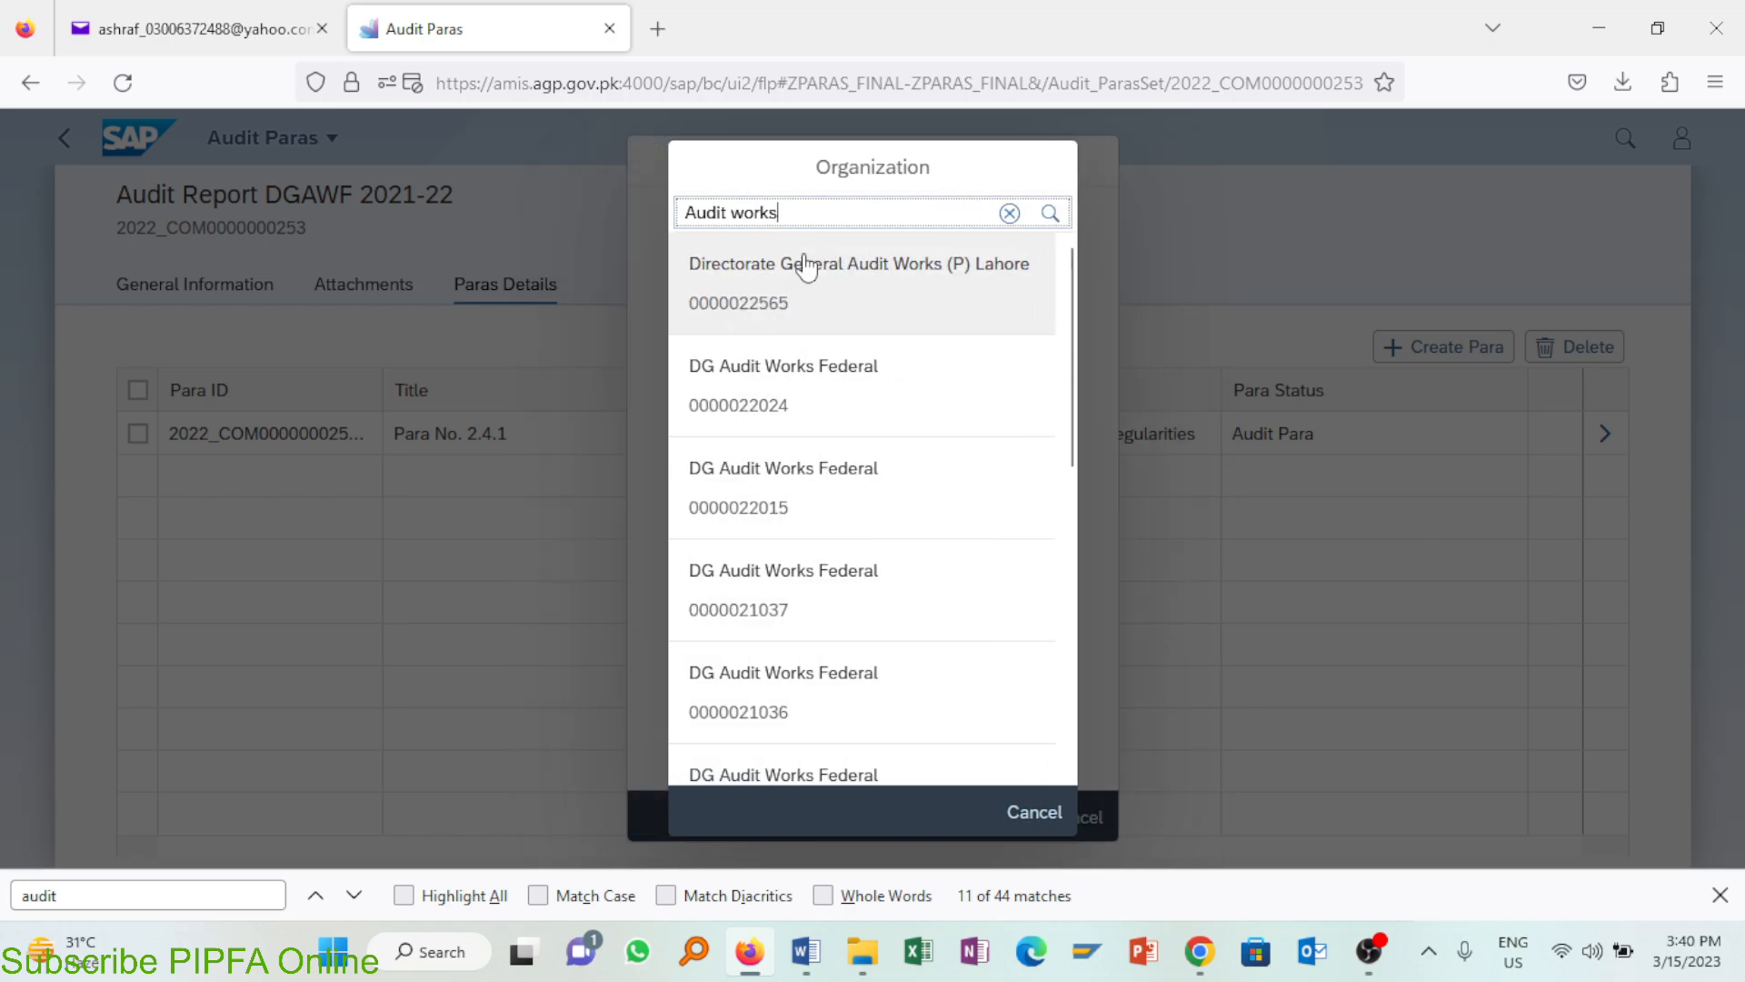
pyautogui.click(928, 297)
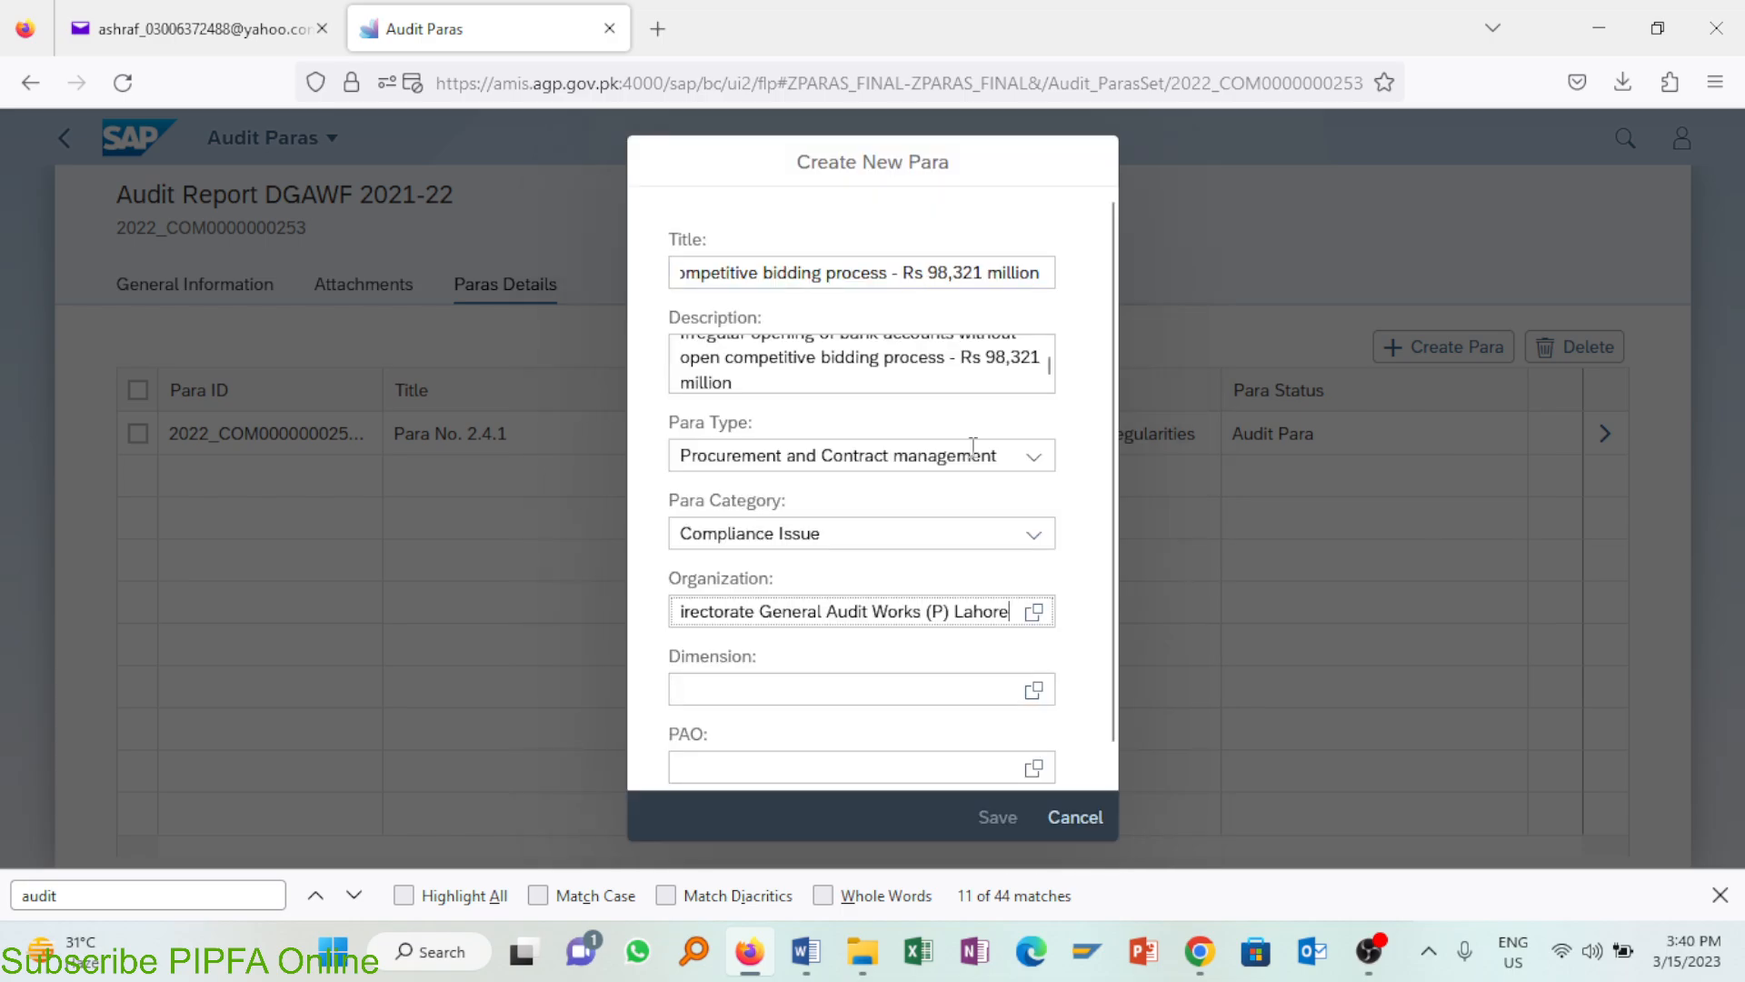
pyautogui.click(1035, 613)
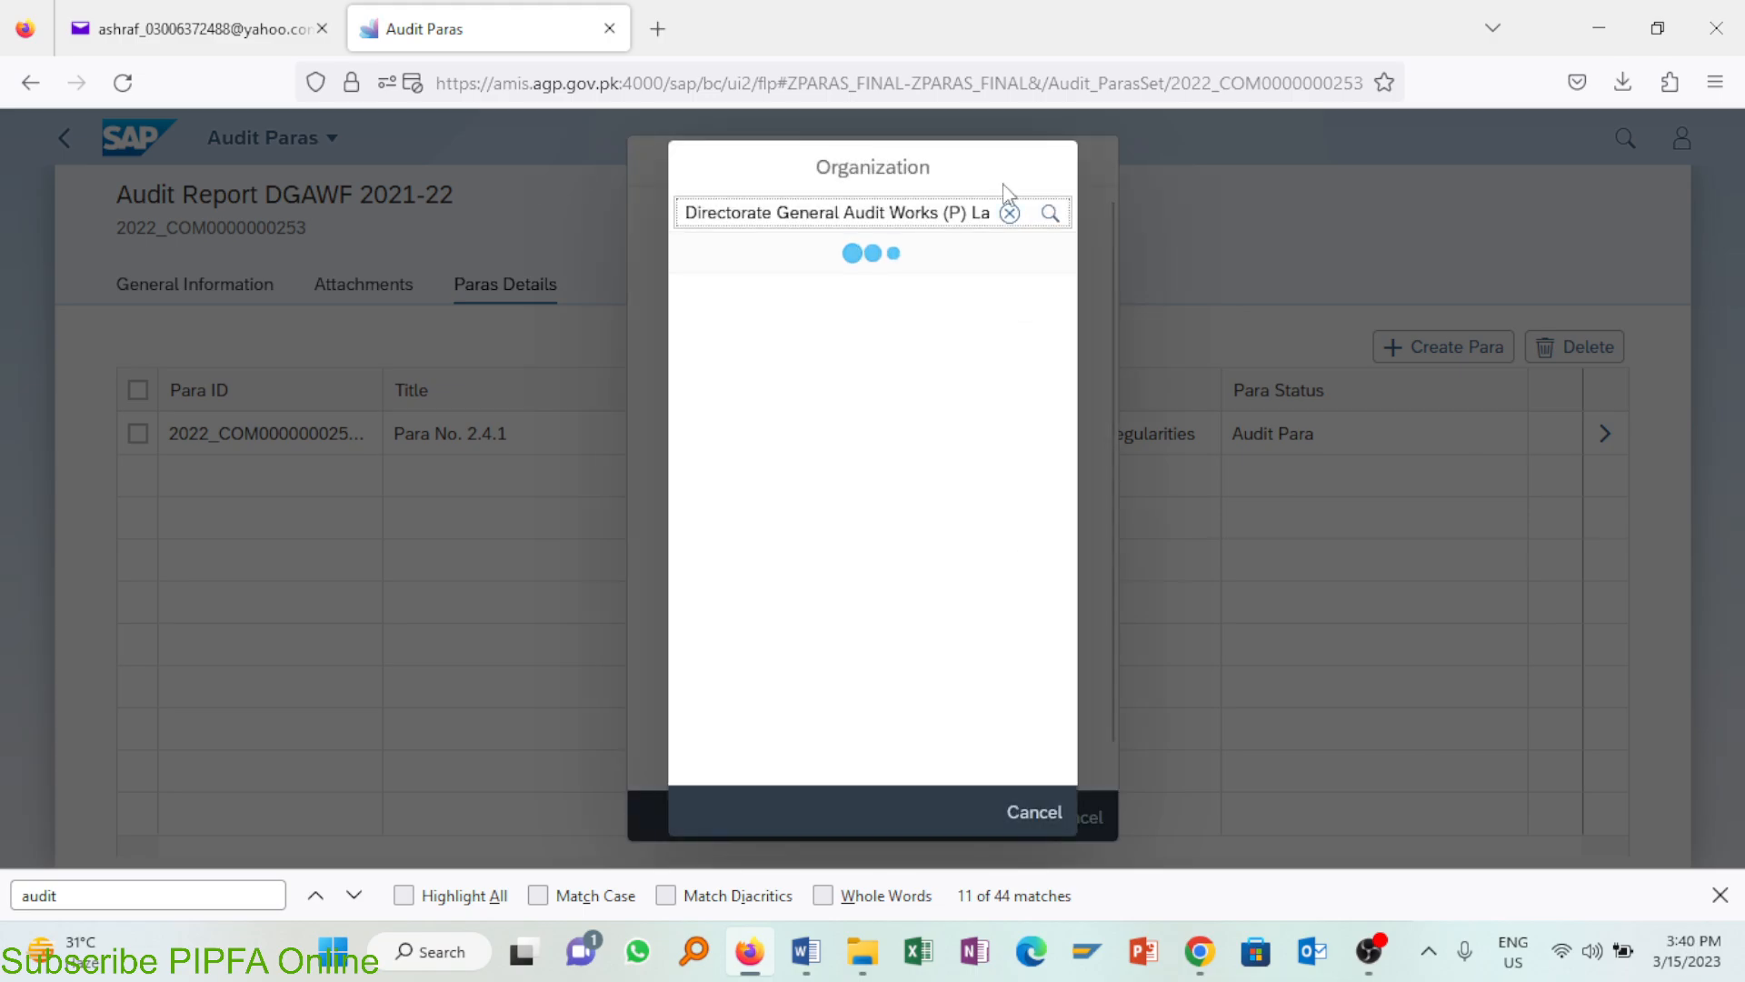
pyautogui.click(1009, 213)
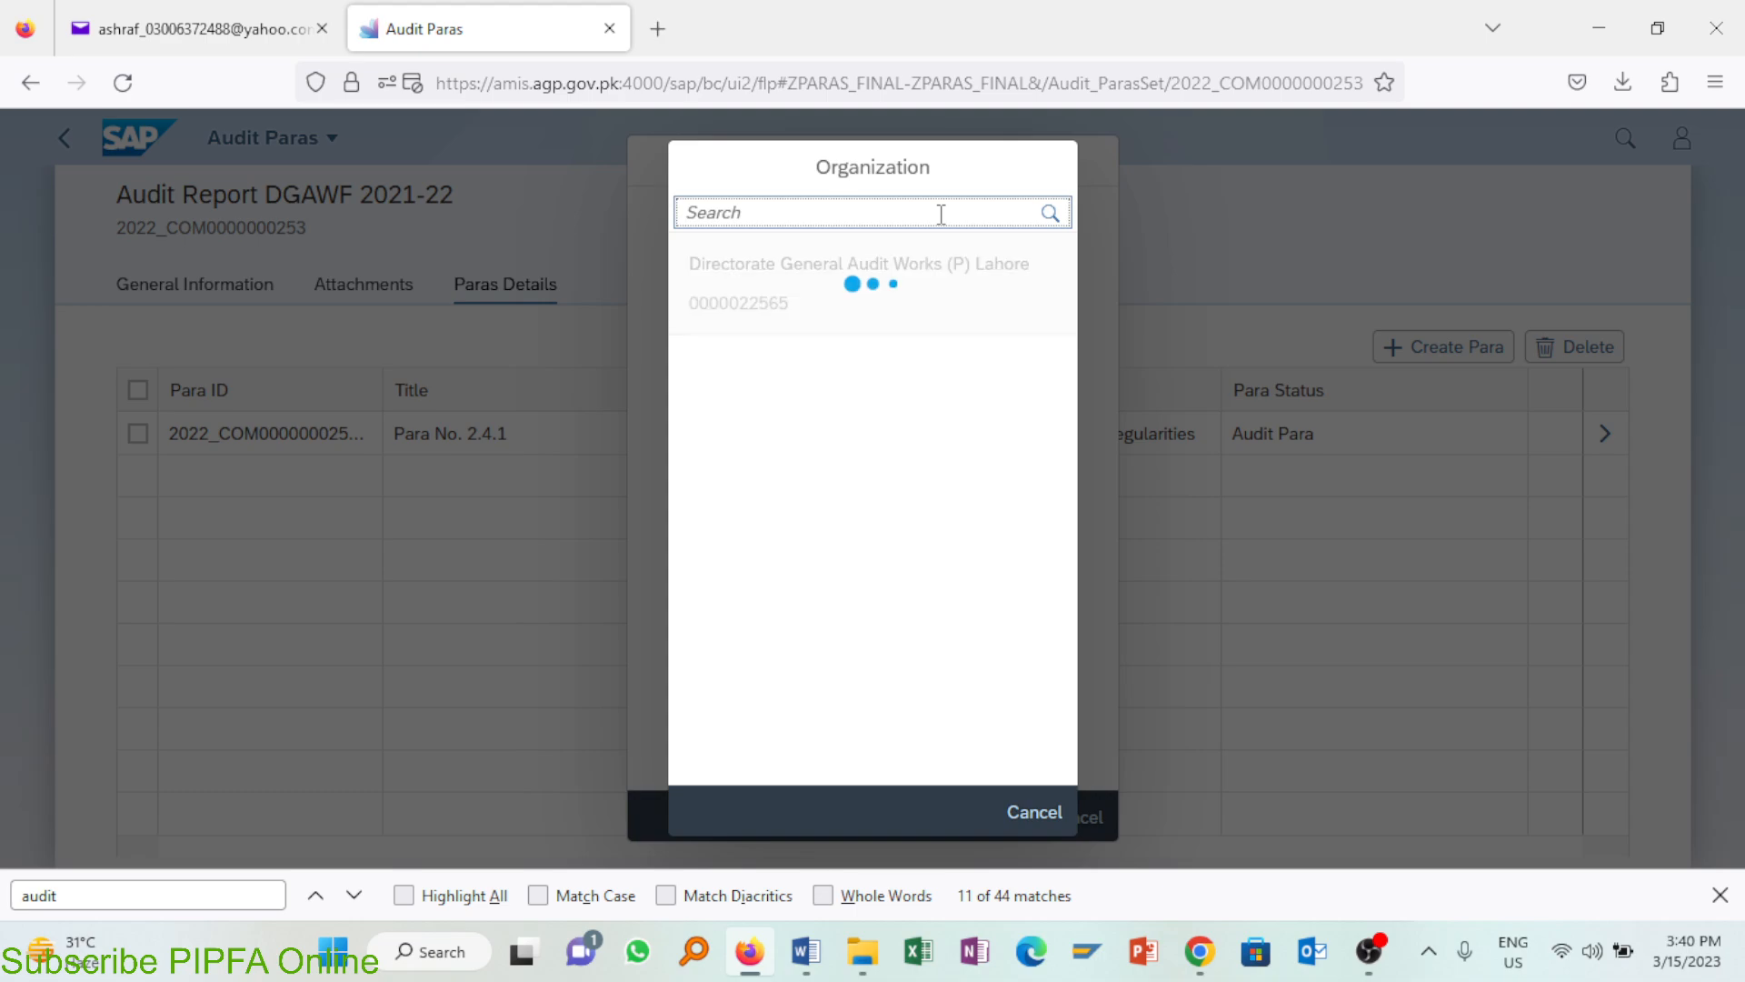
pyautogui.write('Audit Work')
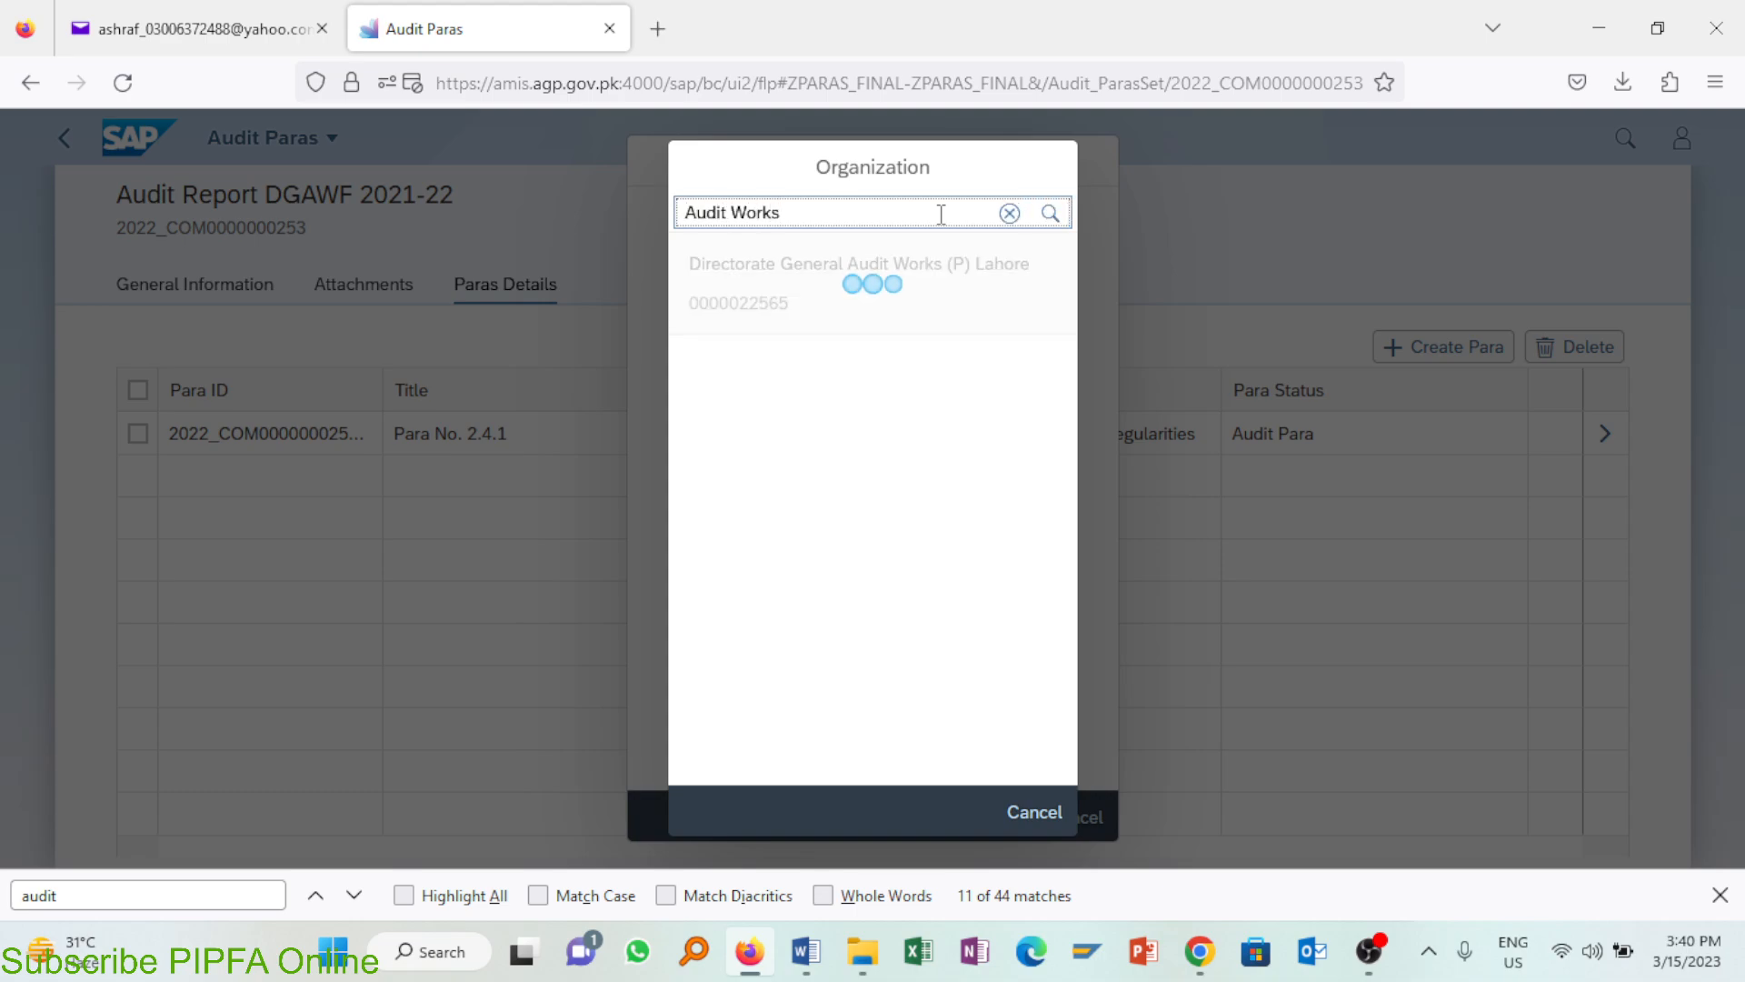
pyautogui.write('s')
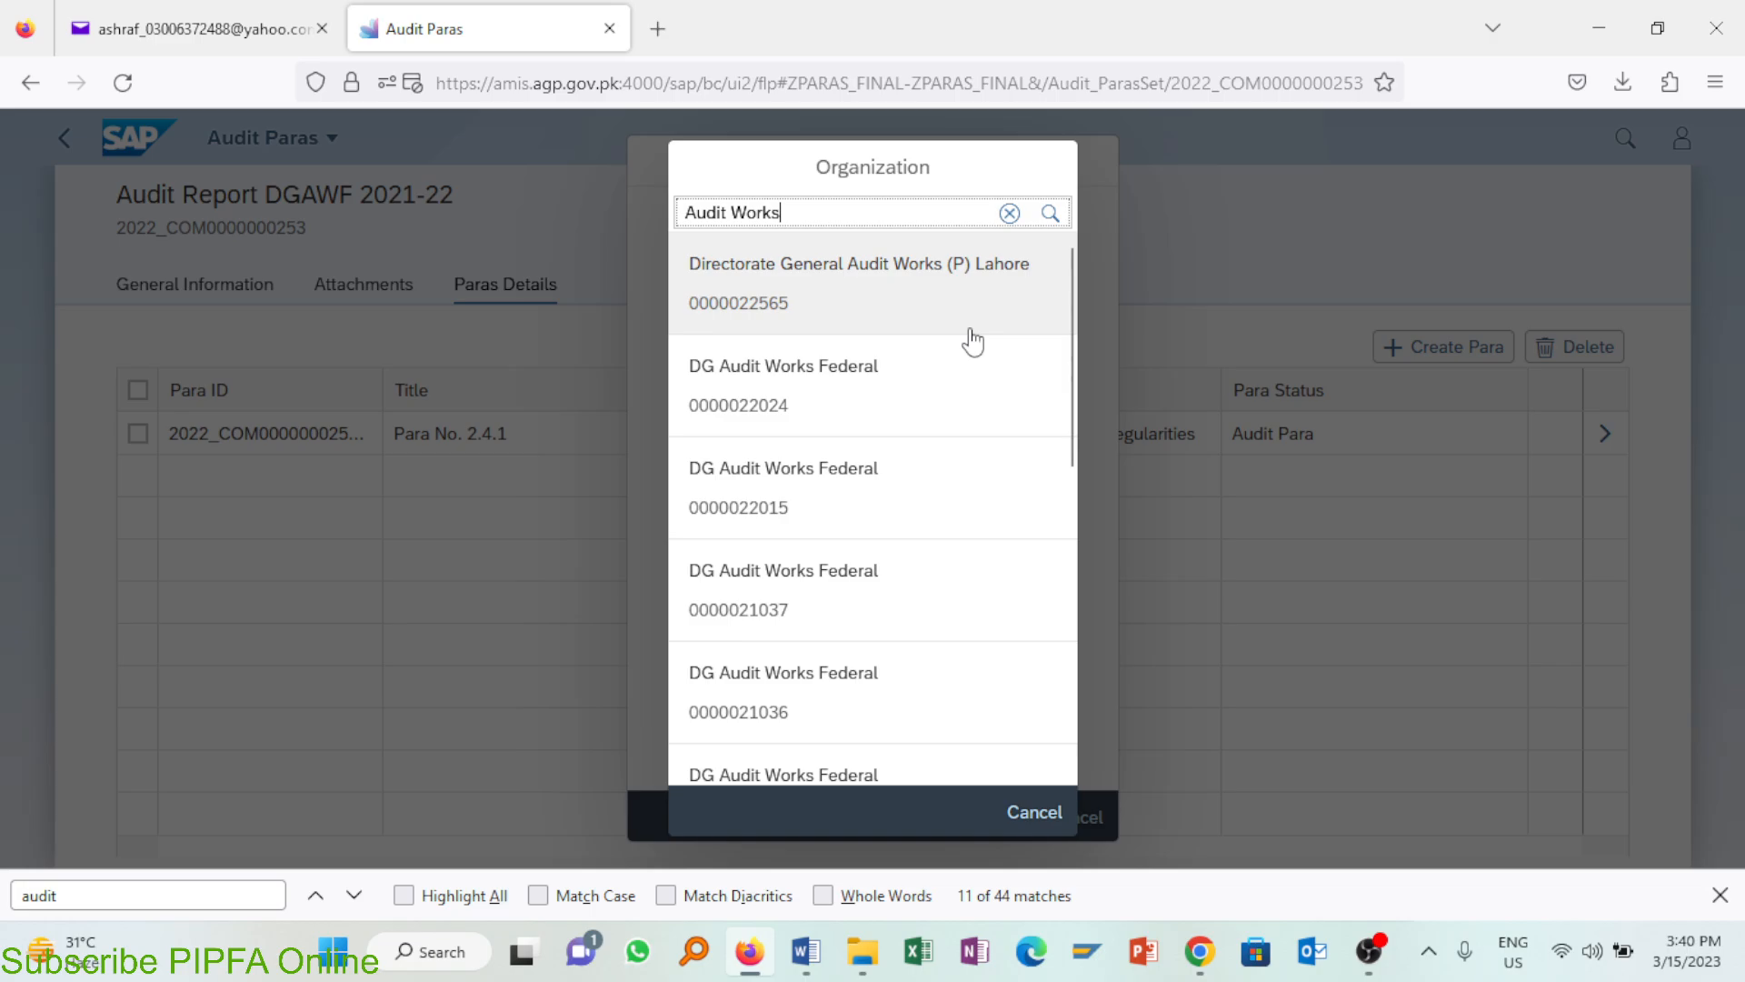
pyautogui.click(958, 385)
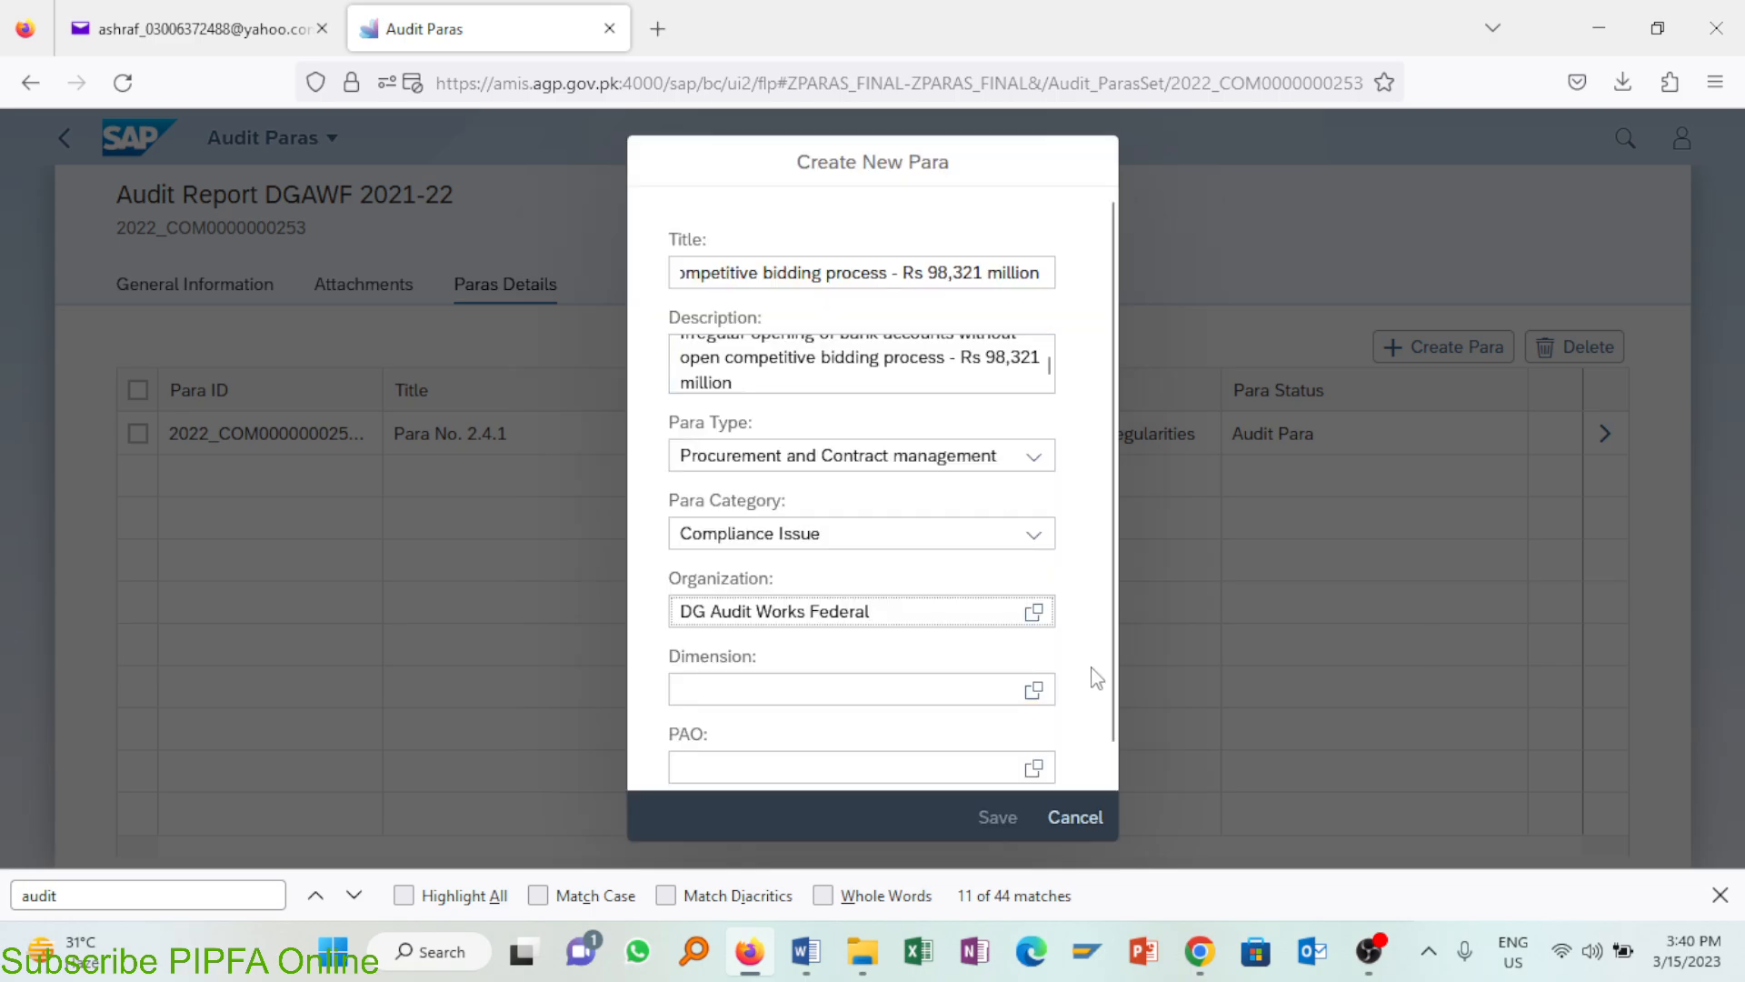
# Step: Set the Dimension to DGAWF-Islamabad and change the Organization to National Highway Authority - PM&E
pyautogui.click(1034, 689)
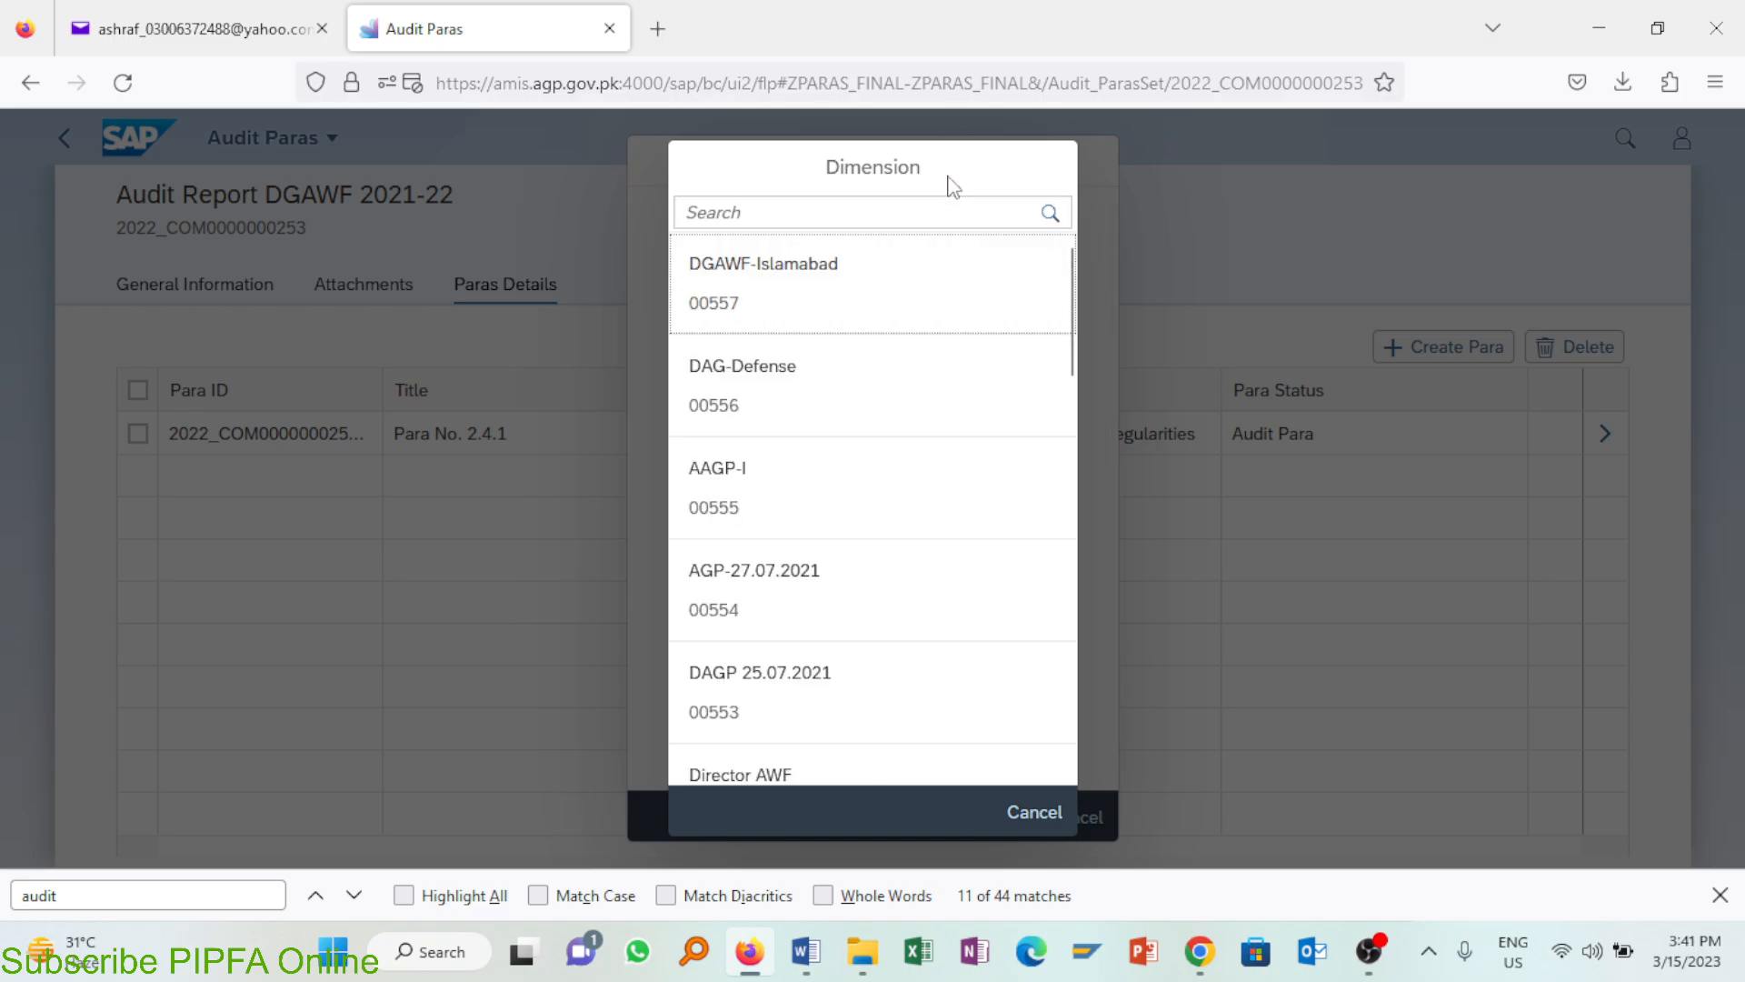
pyautogui.click(939, 309)
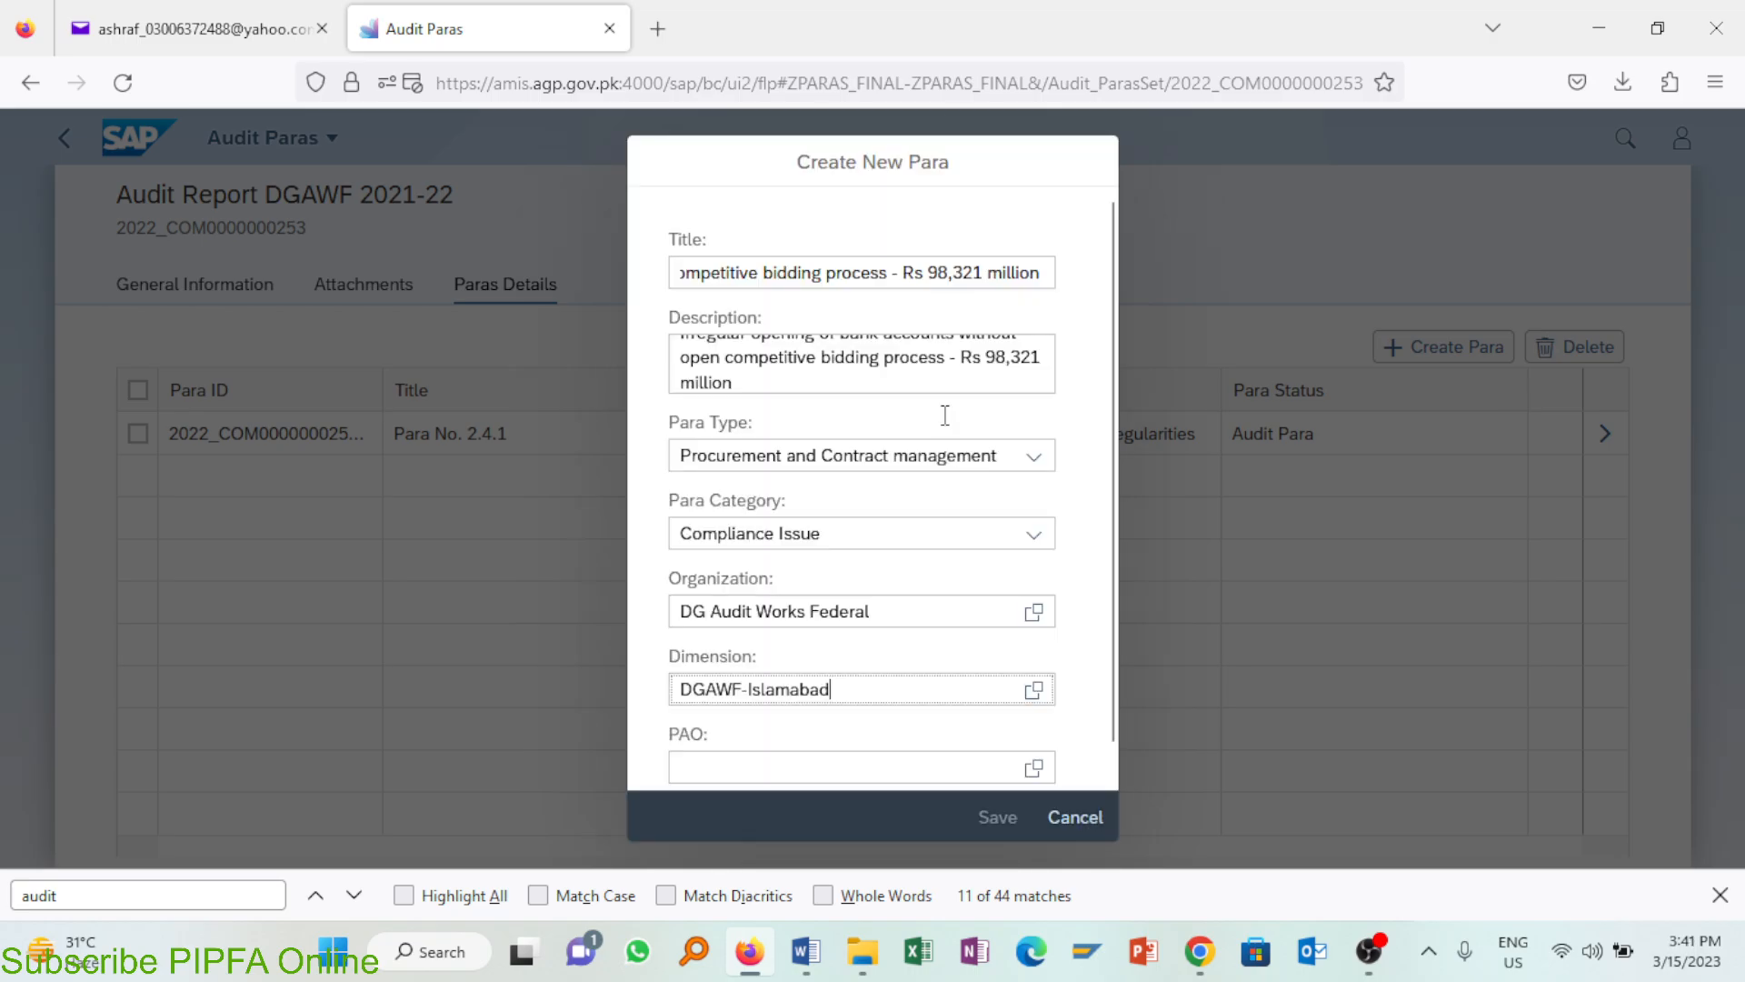
pyautogui.click(1031, 616)
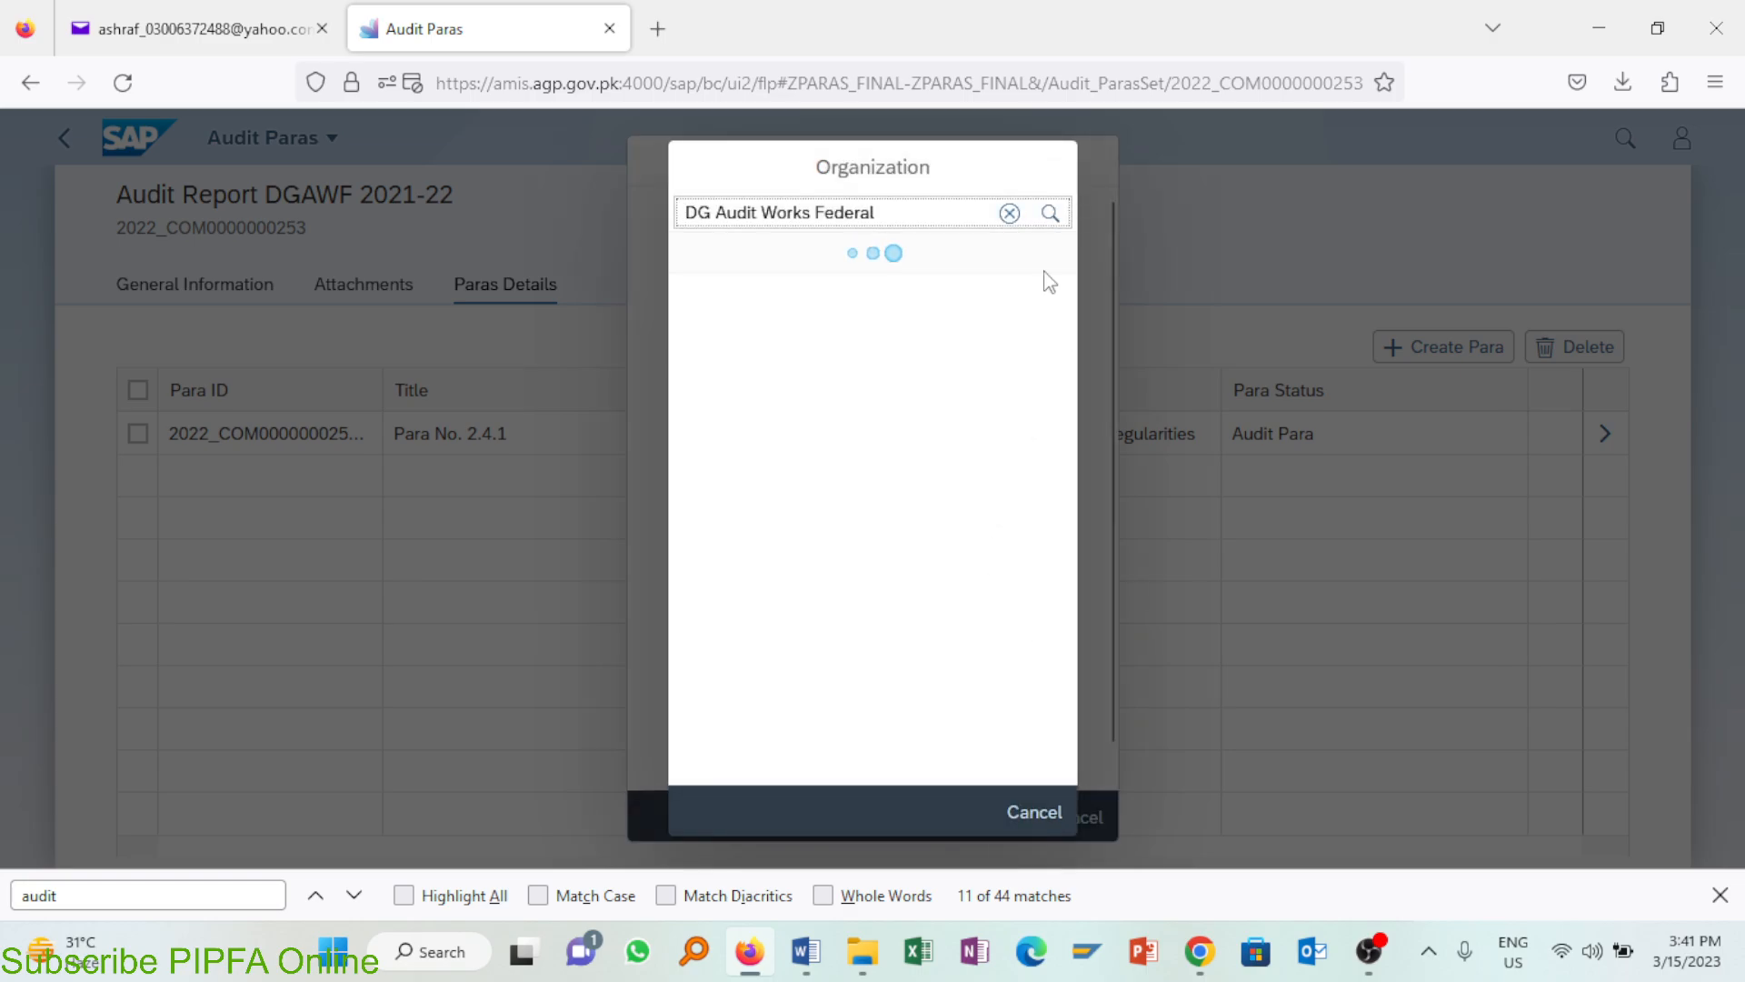
pyautogui.click(1009, 212)
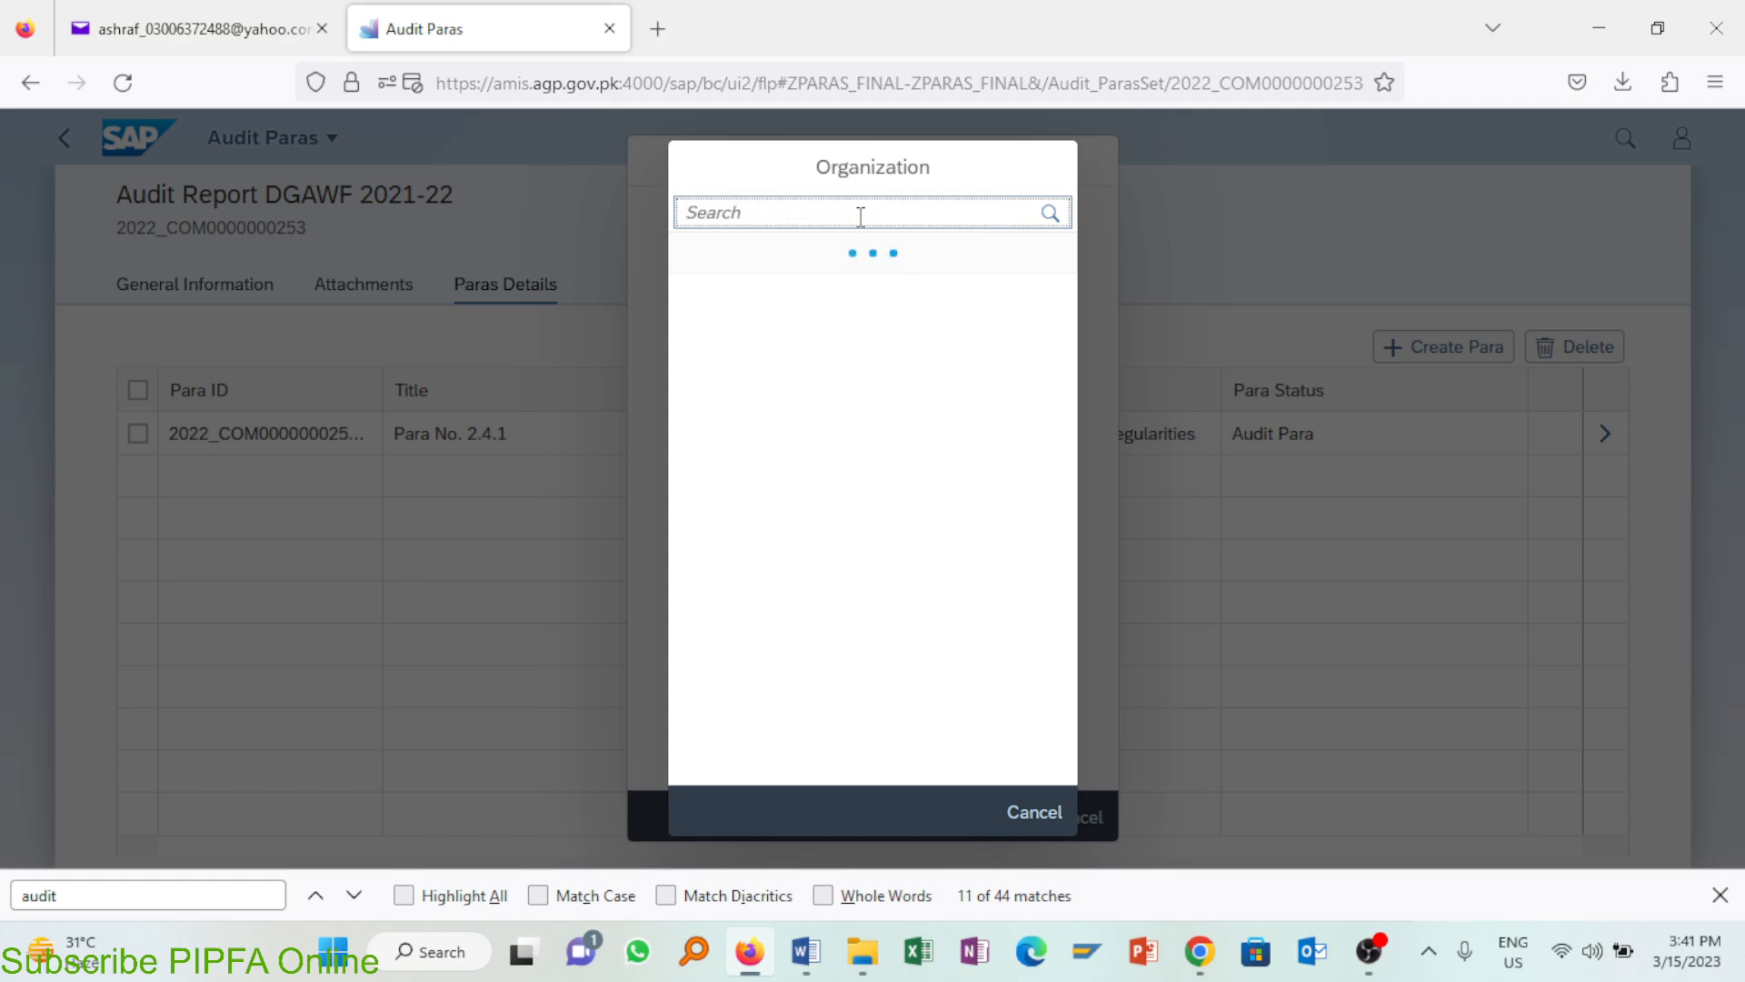
pyautogui.write('national highway authority')
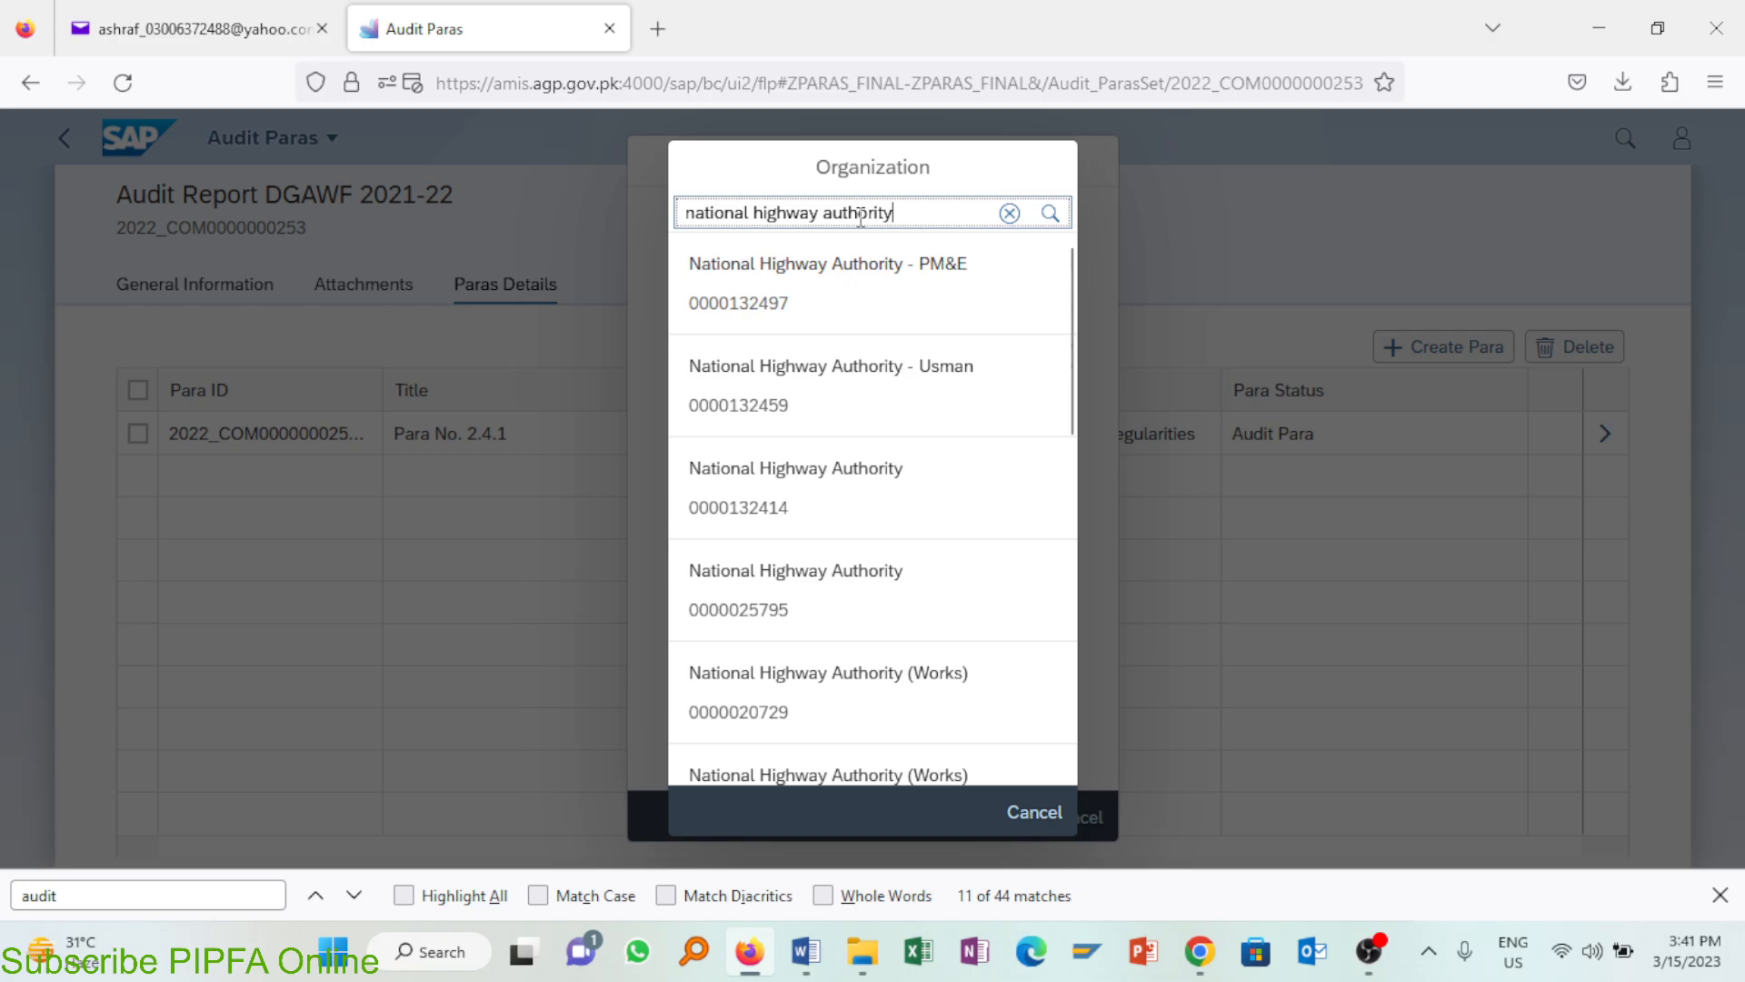
pyautogui.click(864, 292)
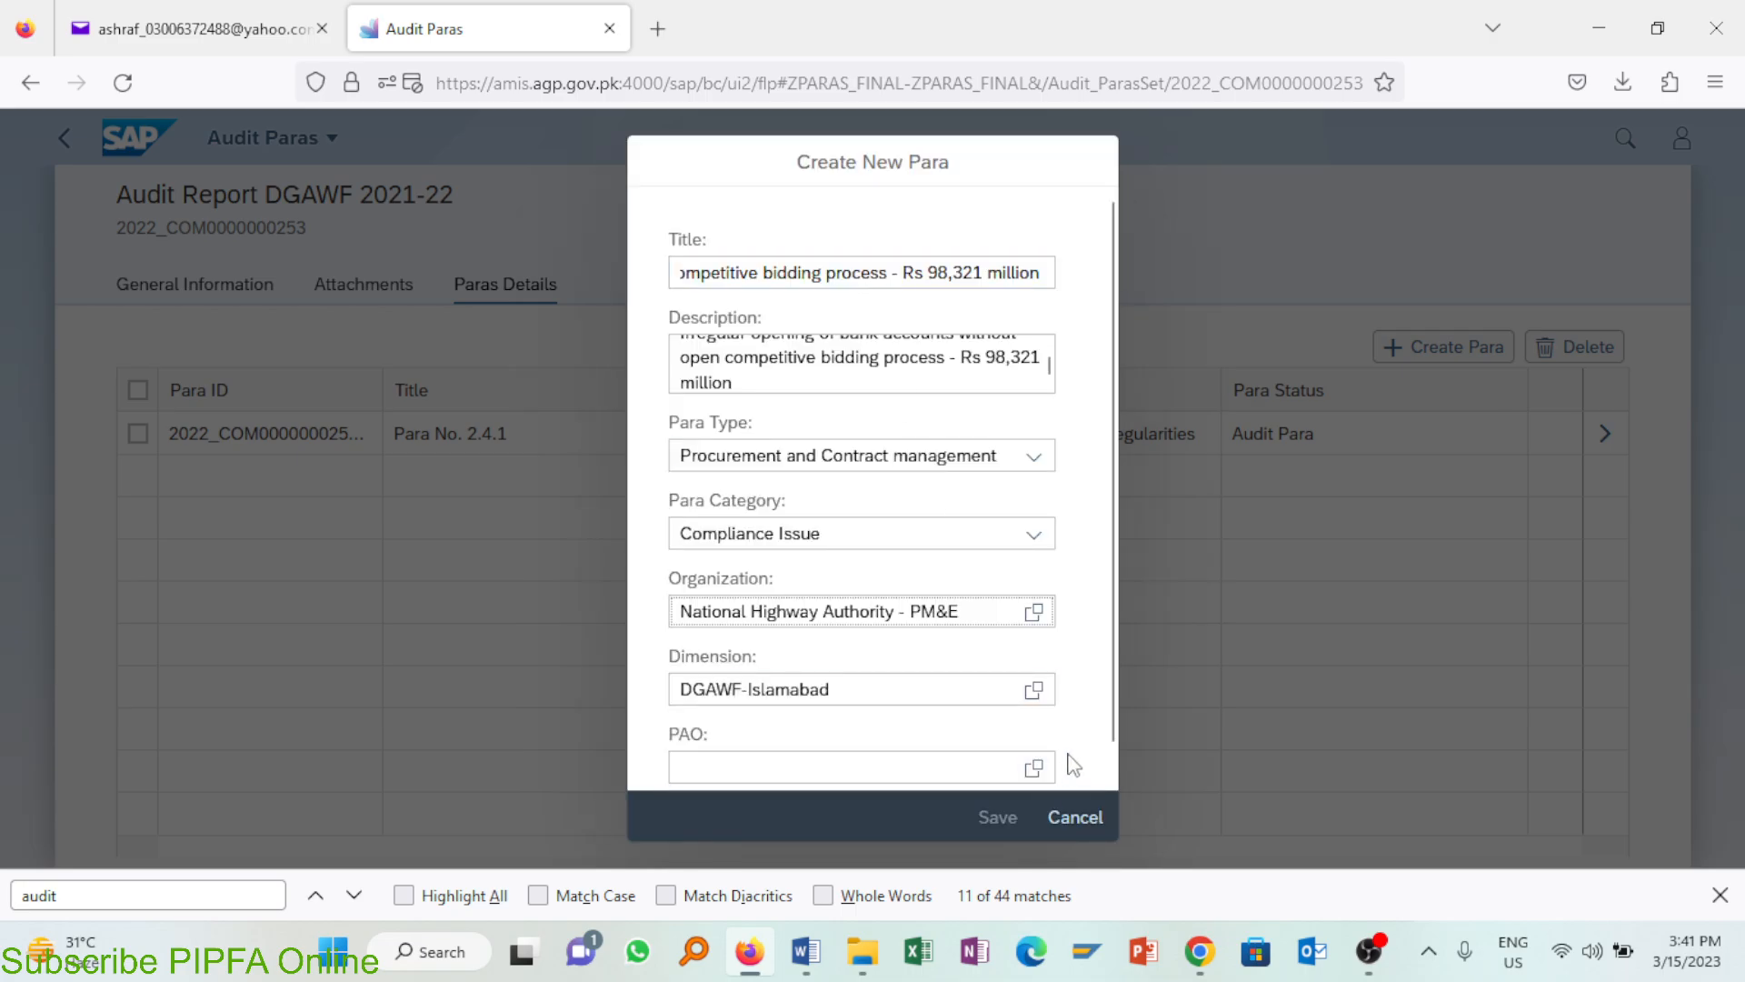
# Step: Set the PAO to Secretary, Interior Division and save the new para
pyautogui.scroll(-1, 1111, 685)
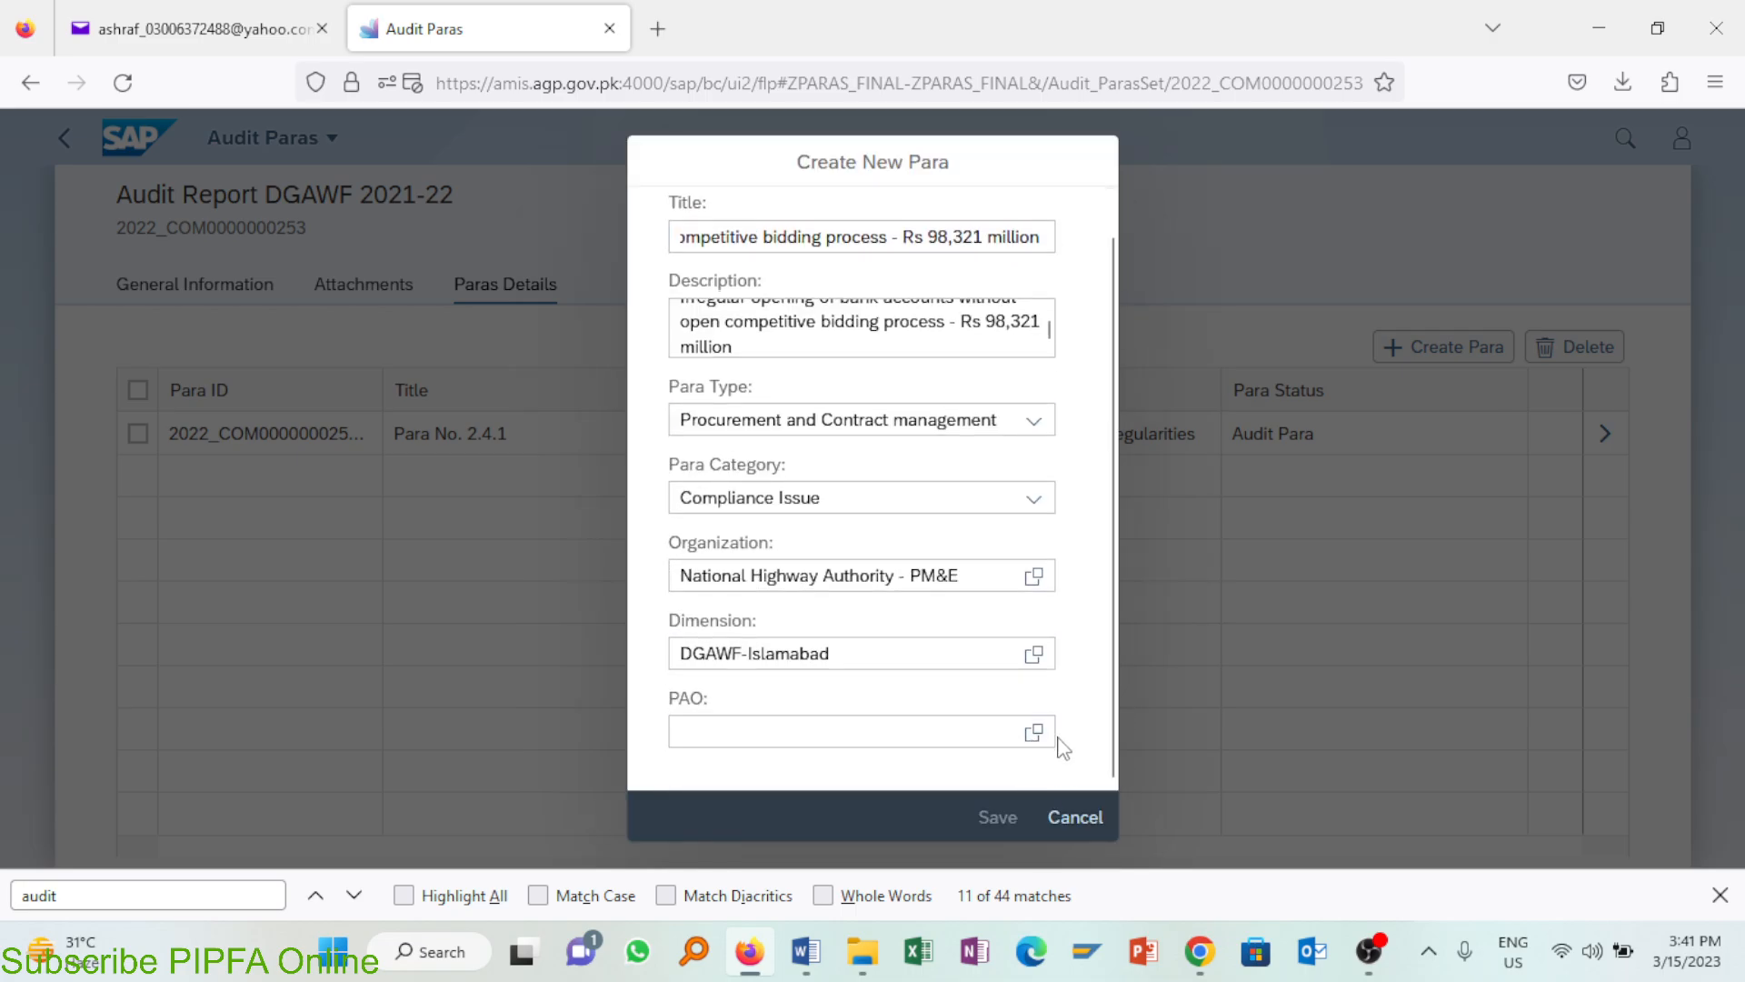
pyautogui.click(1036, 733)
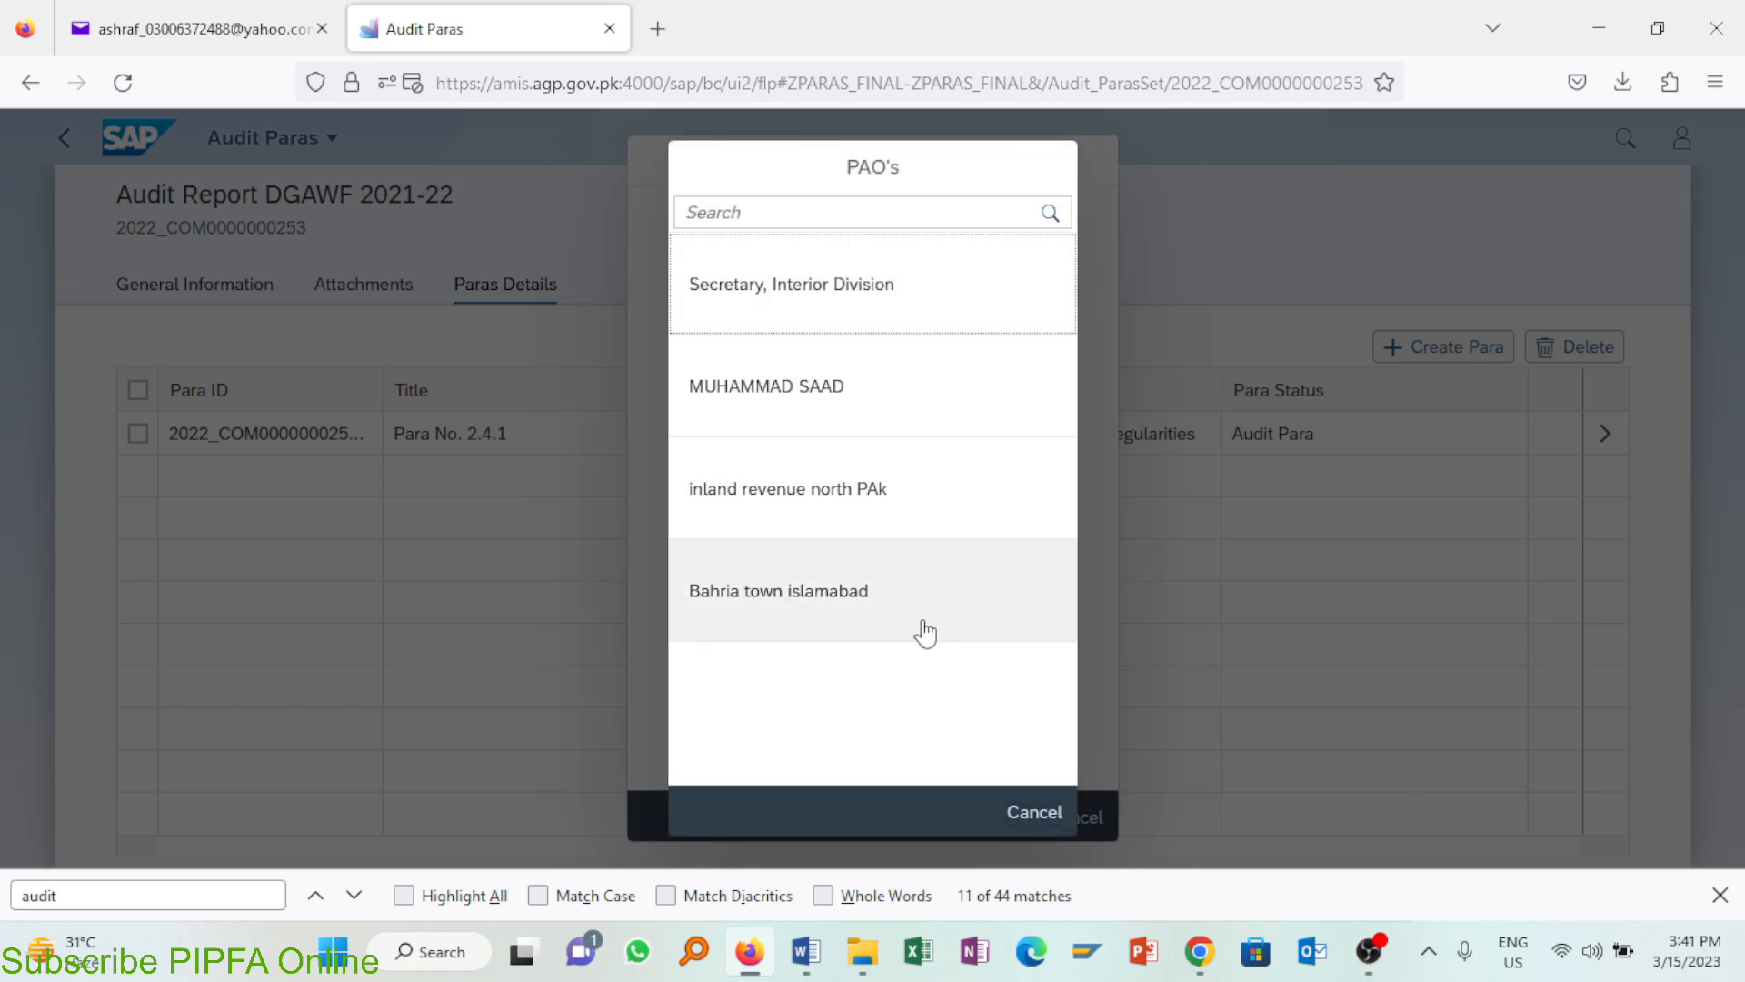
pyautogui.click(970, 302)
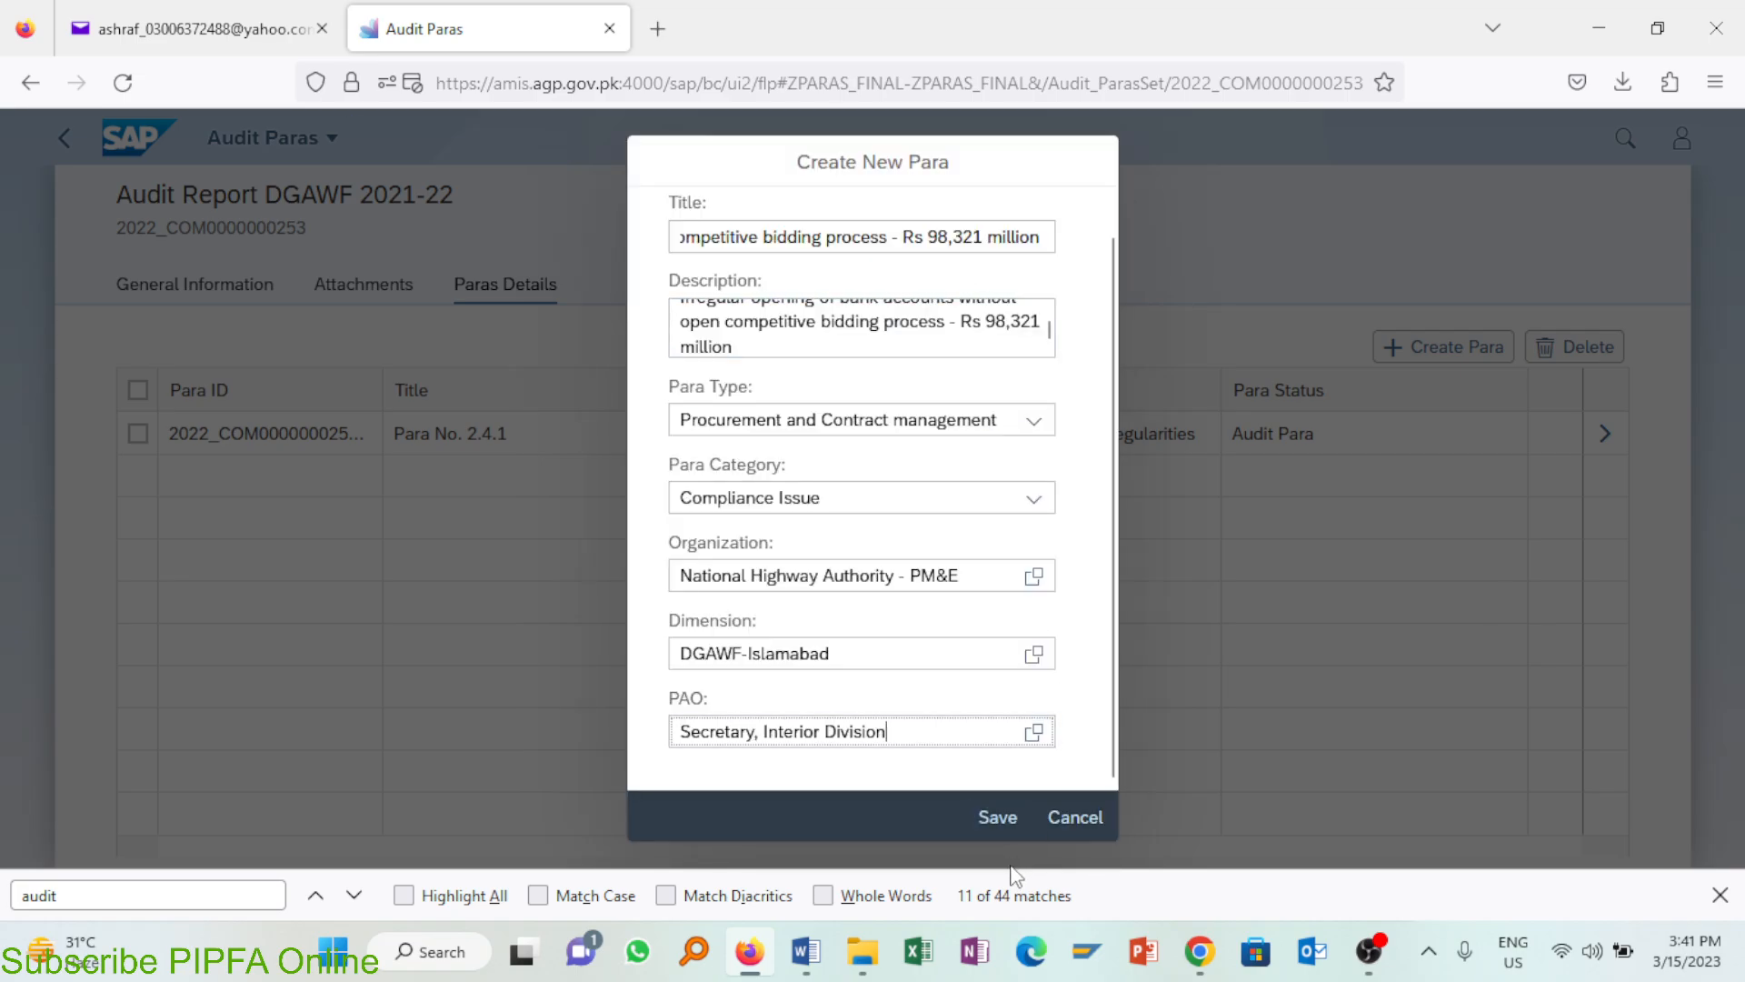
pyautogui.click(1002, 822)
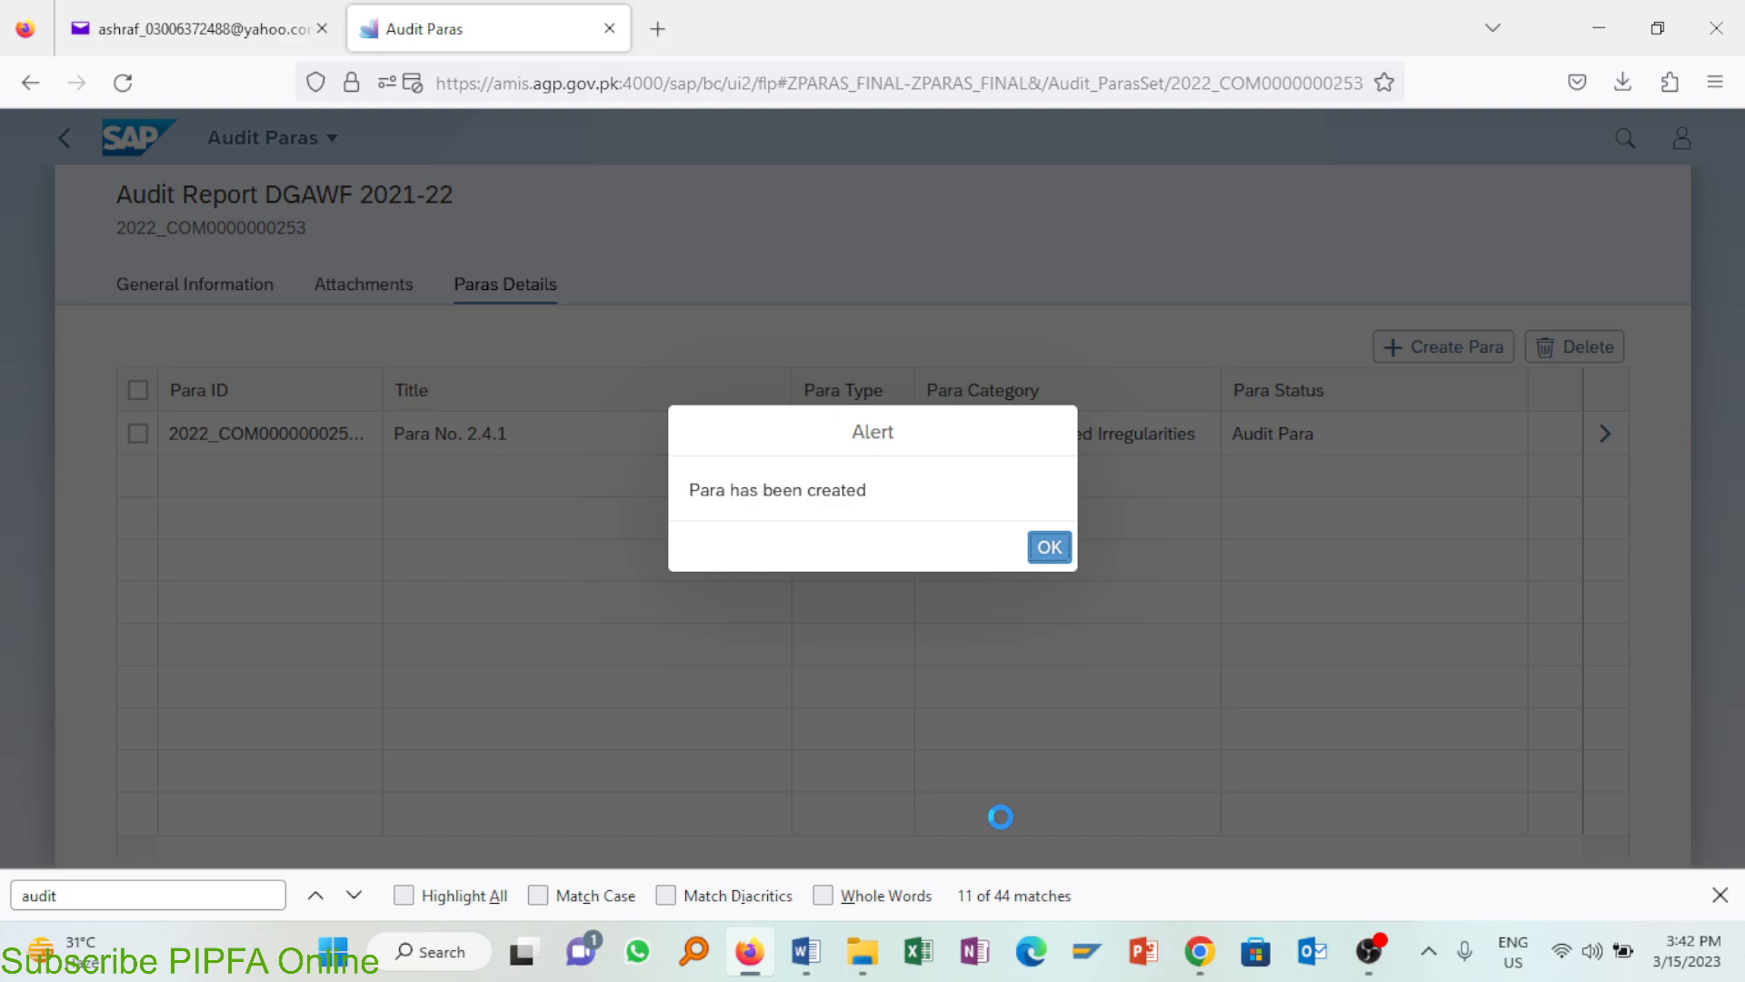
pyautogui.click(1059, 547)
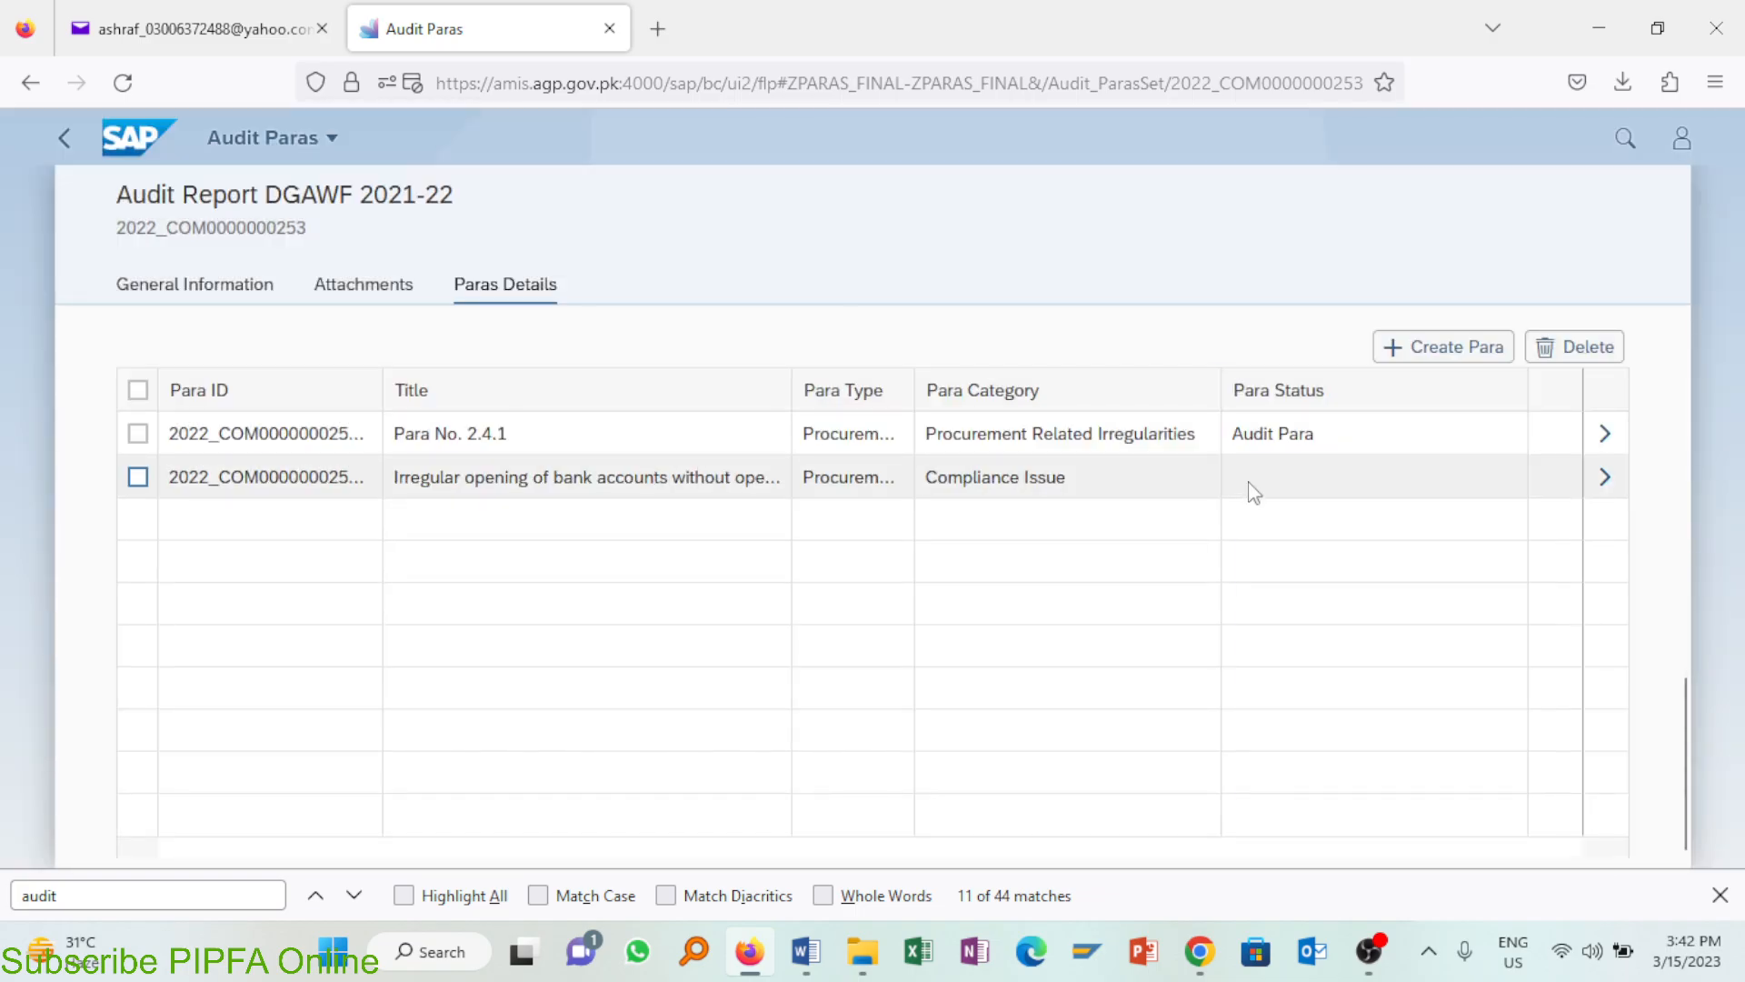
# Step: Open the newly created Irregular opening of bank accounts para and make its Para Details editable
pyautogui.click(1602, 489)
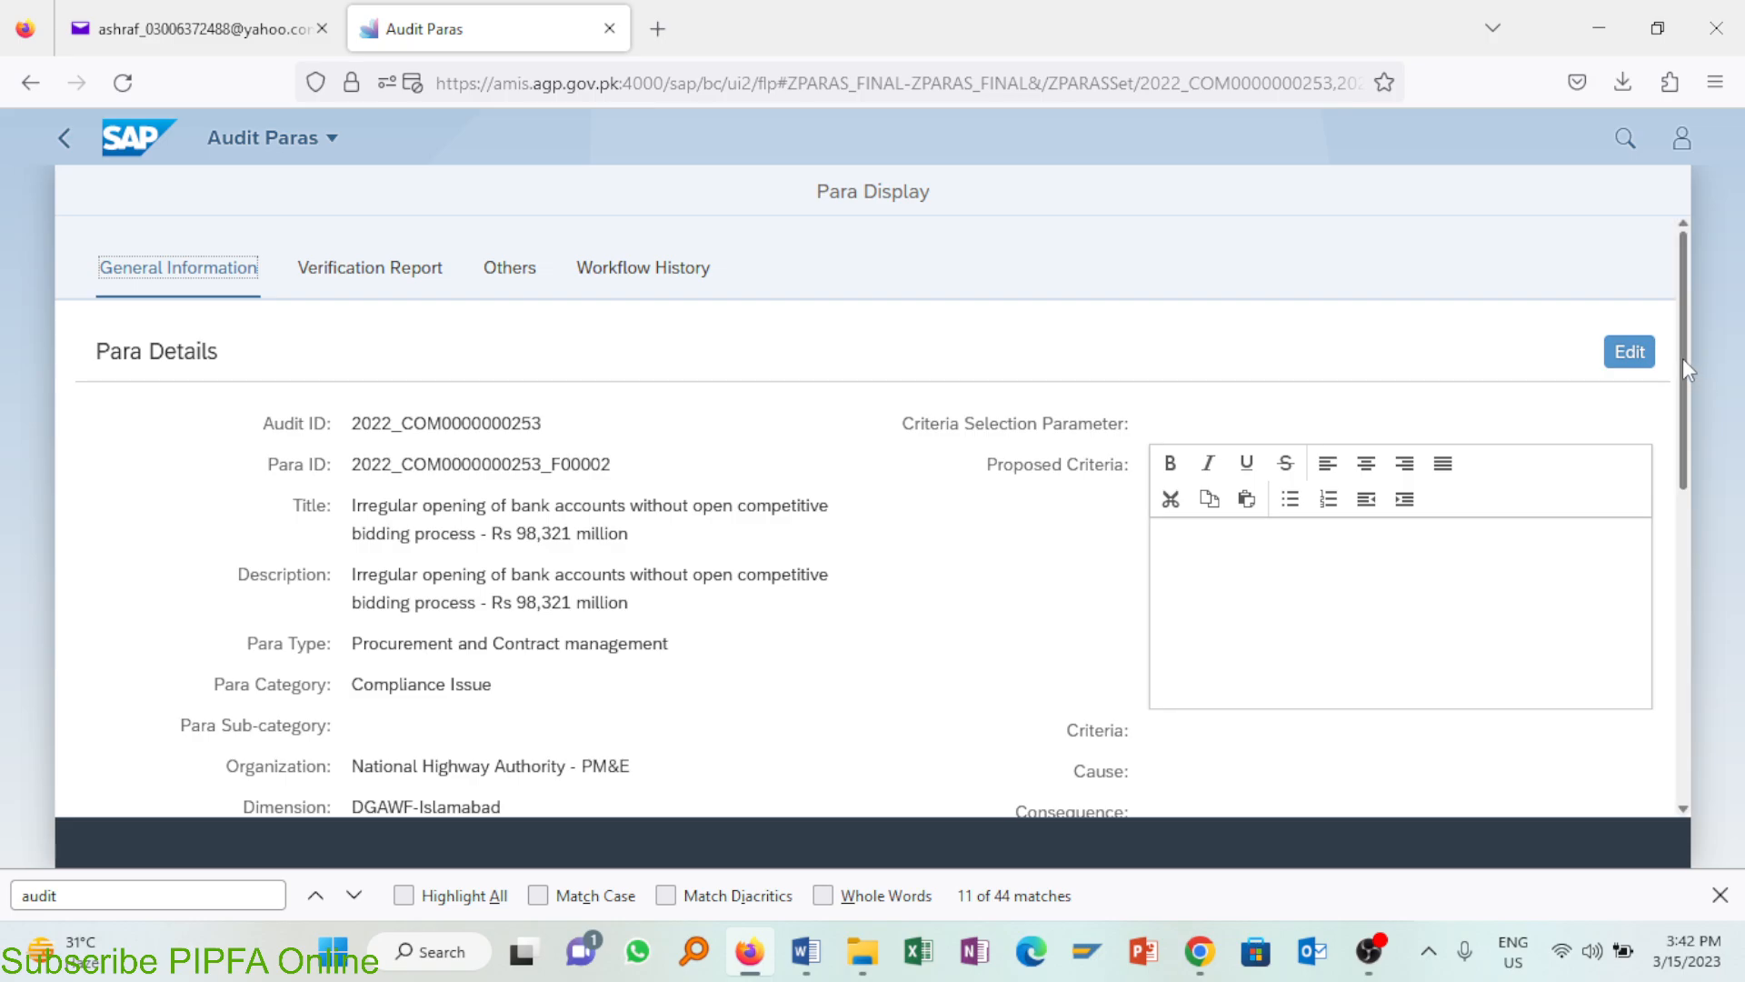
pyautogui.scroll(-1, 1682, 358)
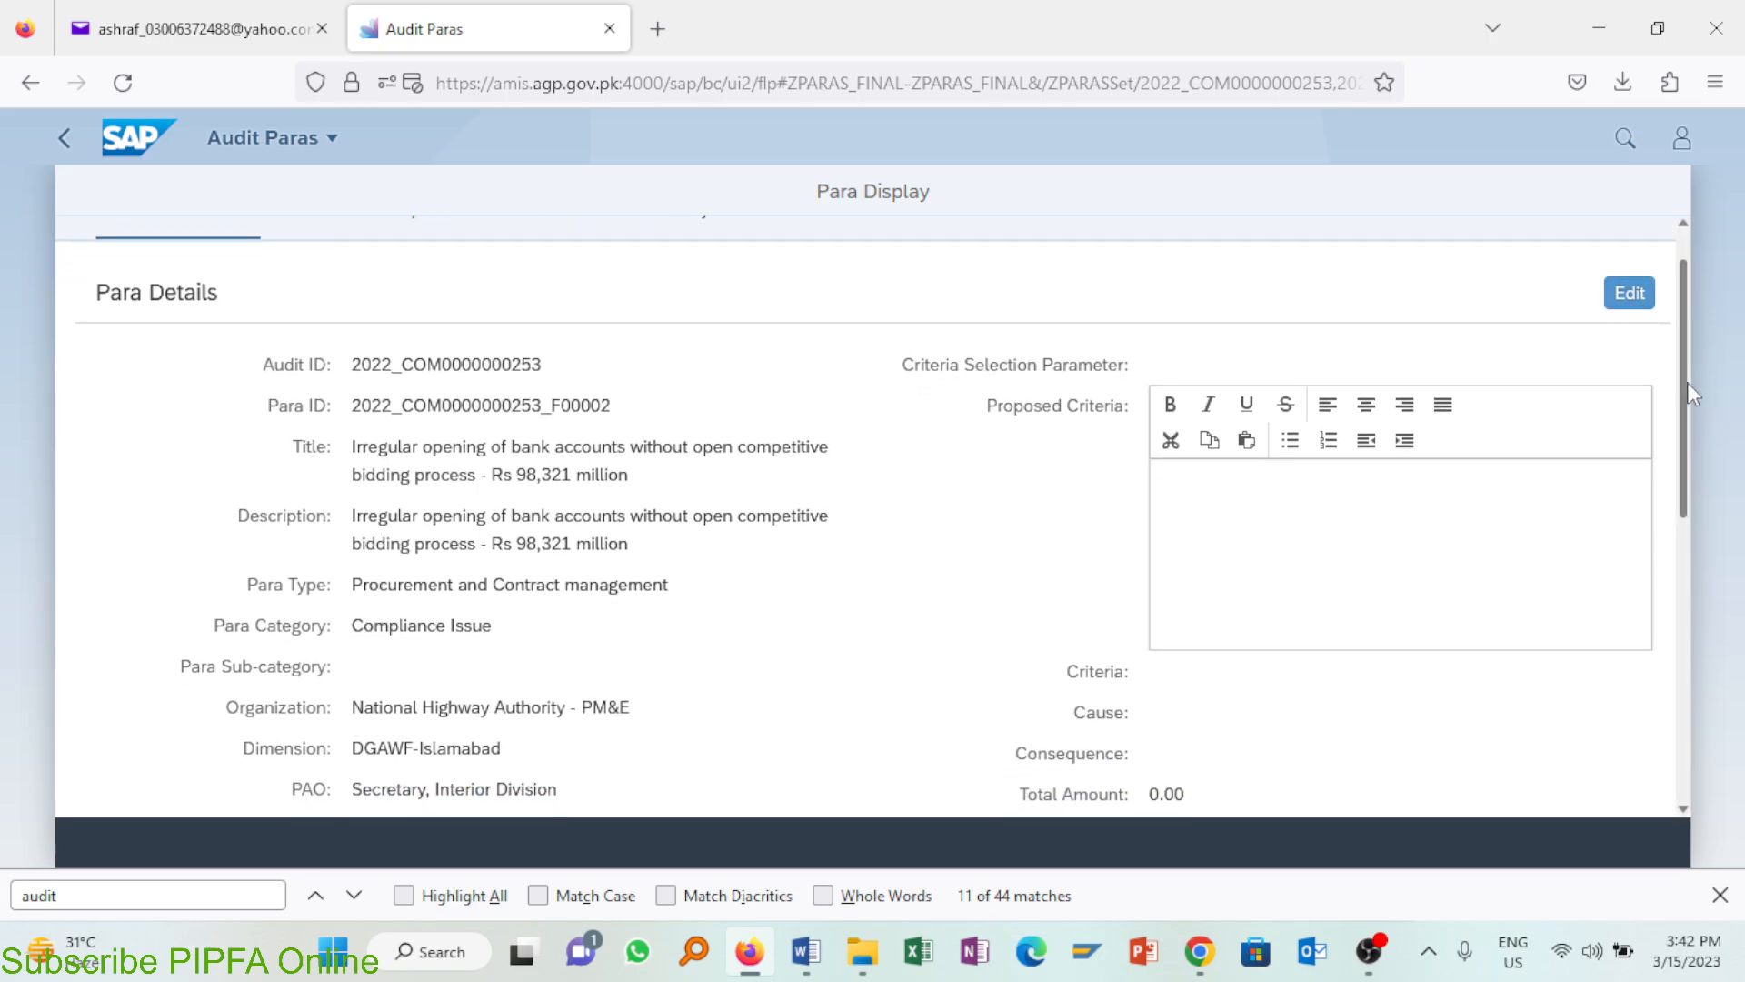
pyautogui.scroll(1, 1682, 364)
pyautogui.click(1636, 355)
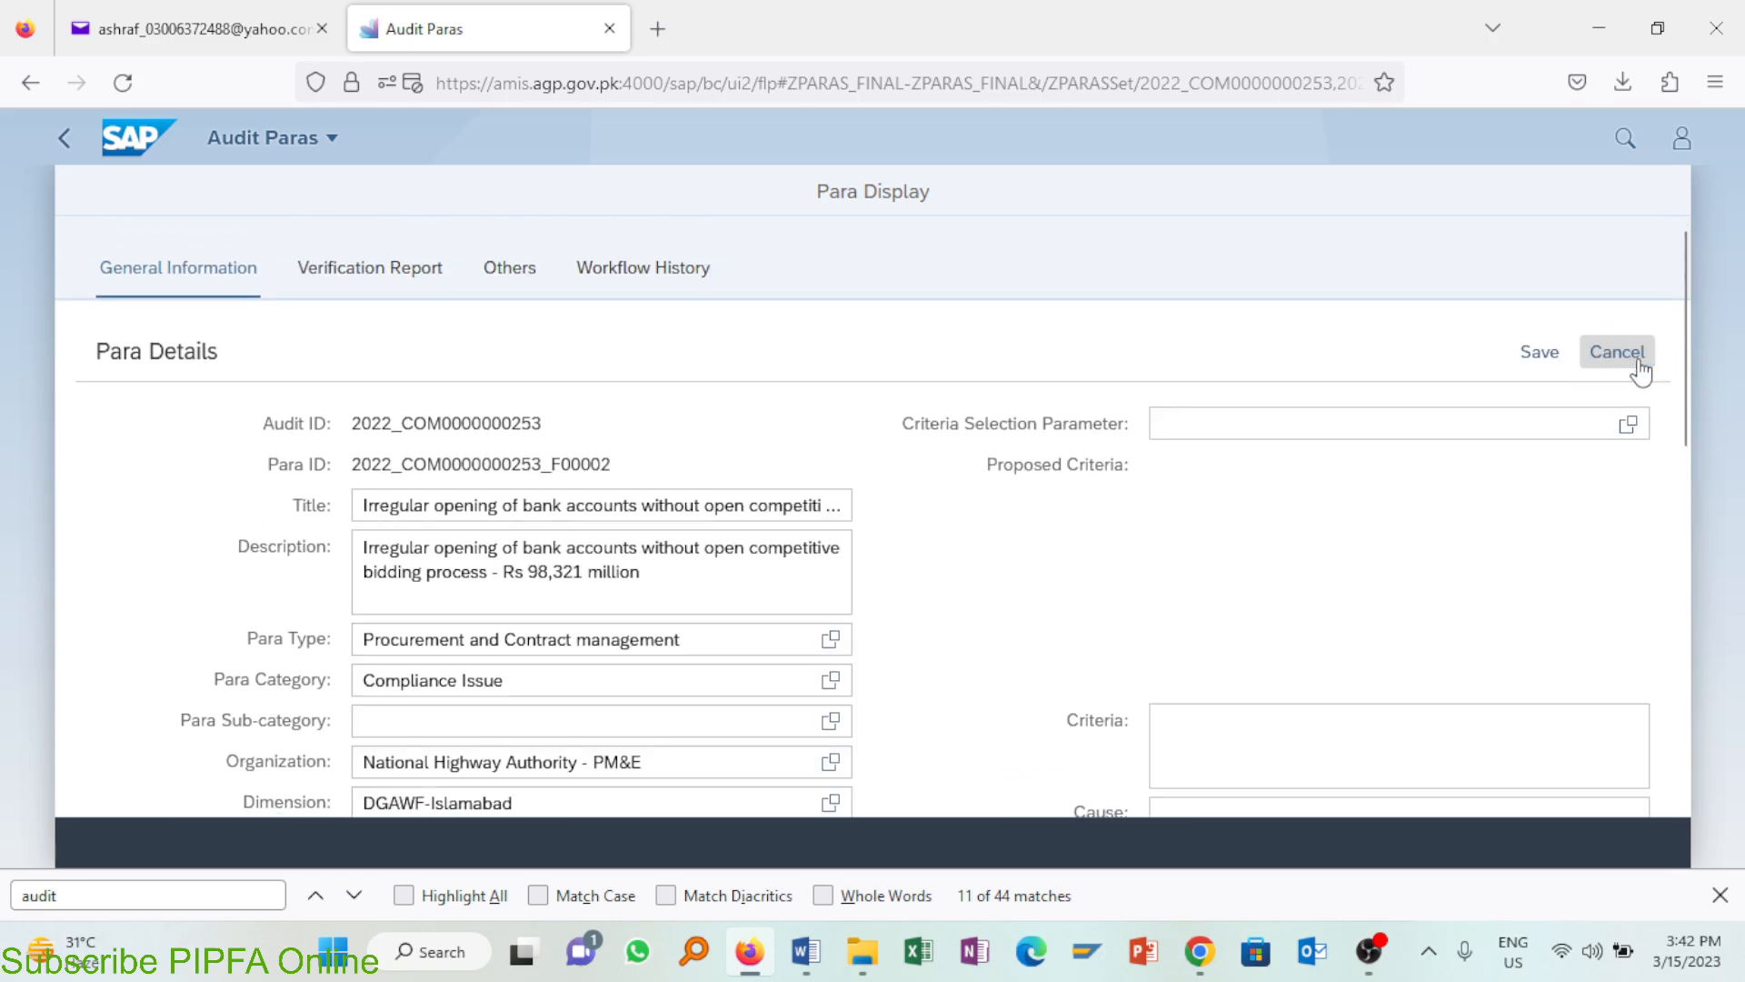
# Step: Set the Para Sub-category to Approvals not taken
pyautogui.scroll(-1, 1684, 343)
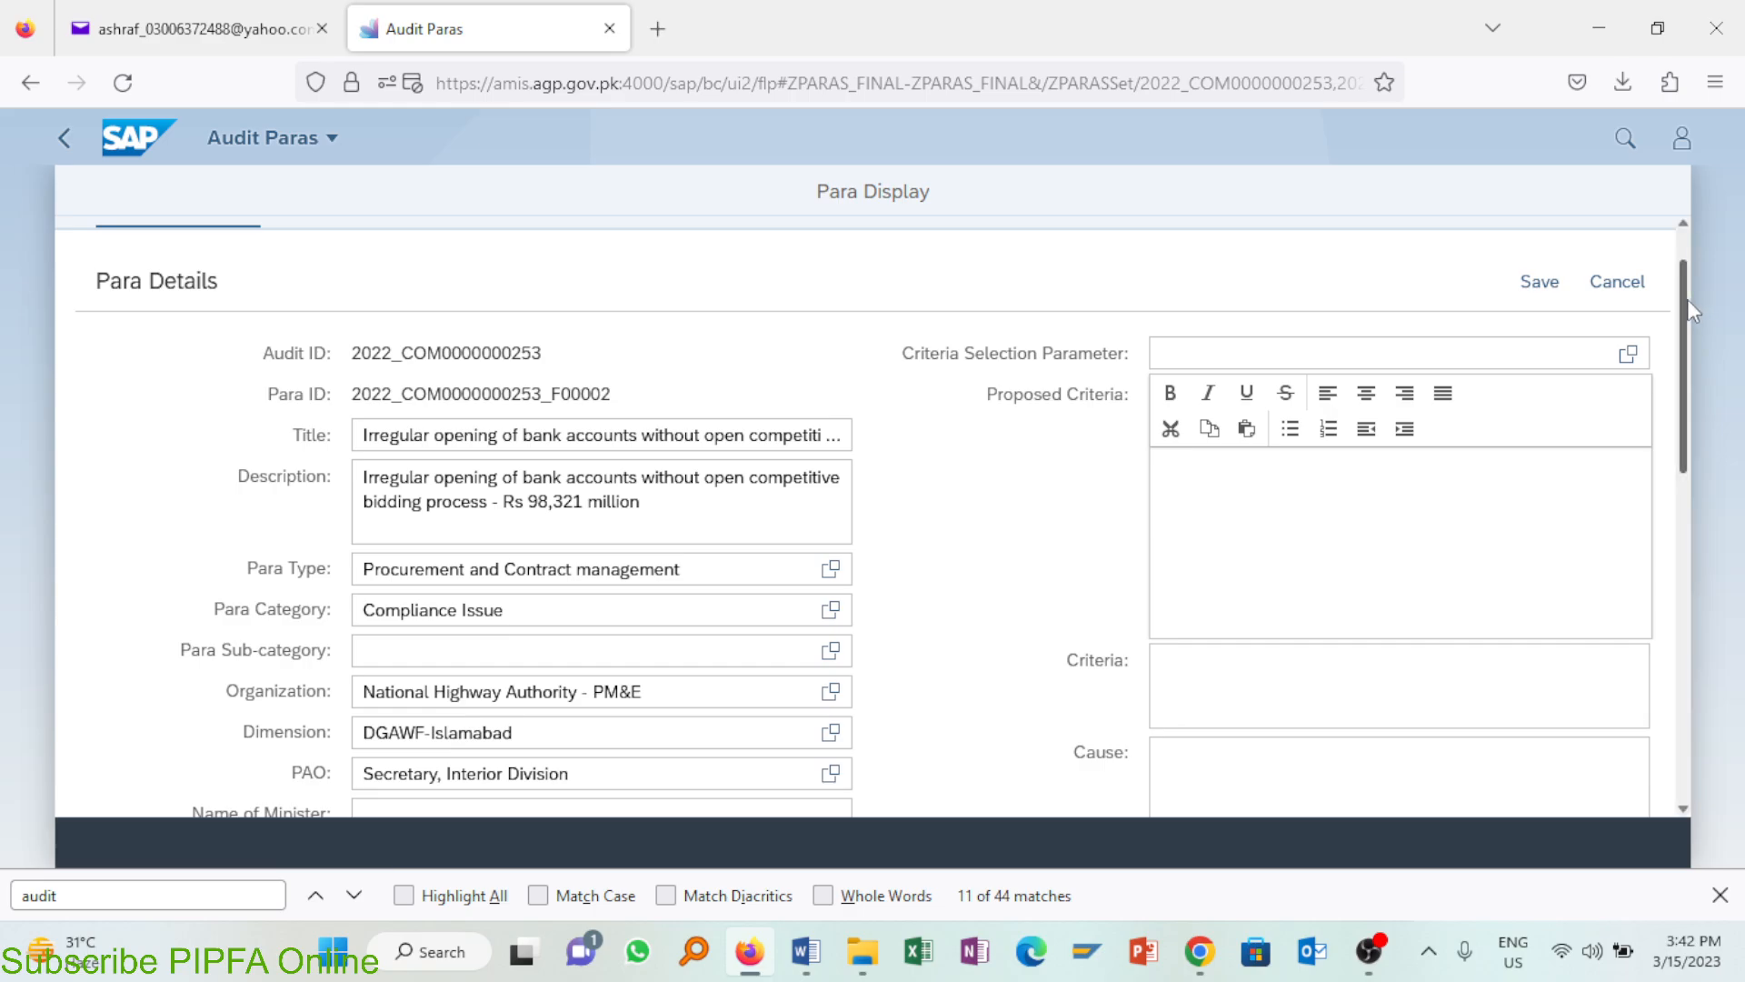
pyautogui.scroll(-3, 1687, 298)
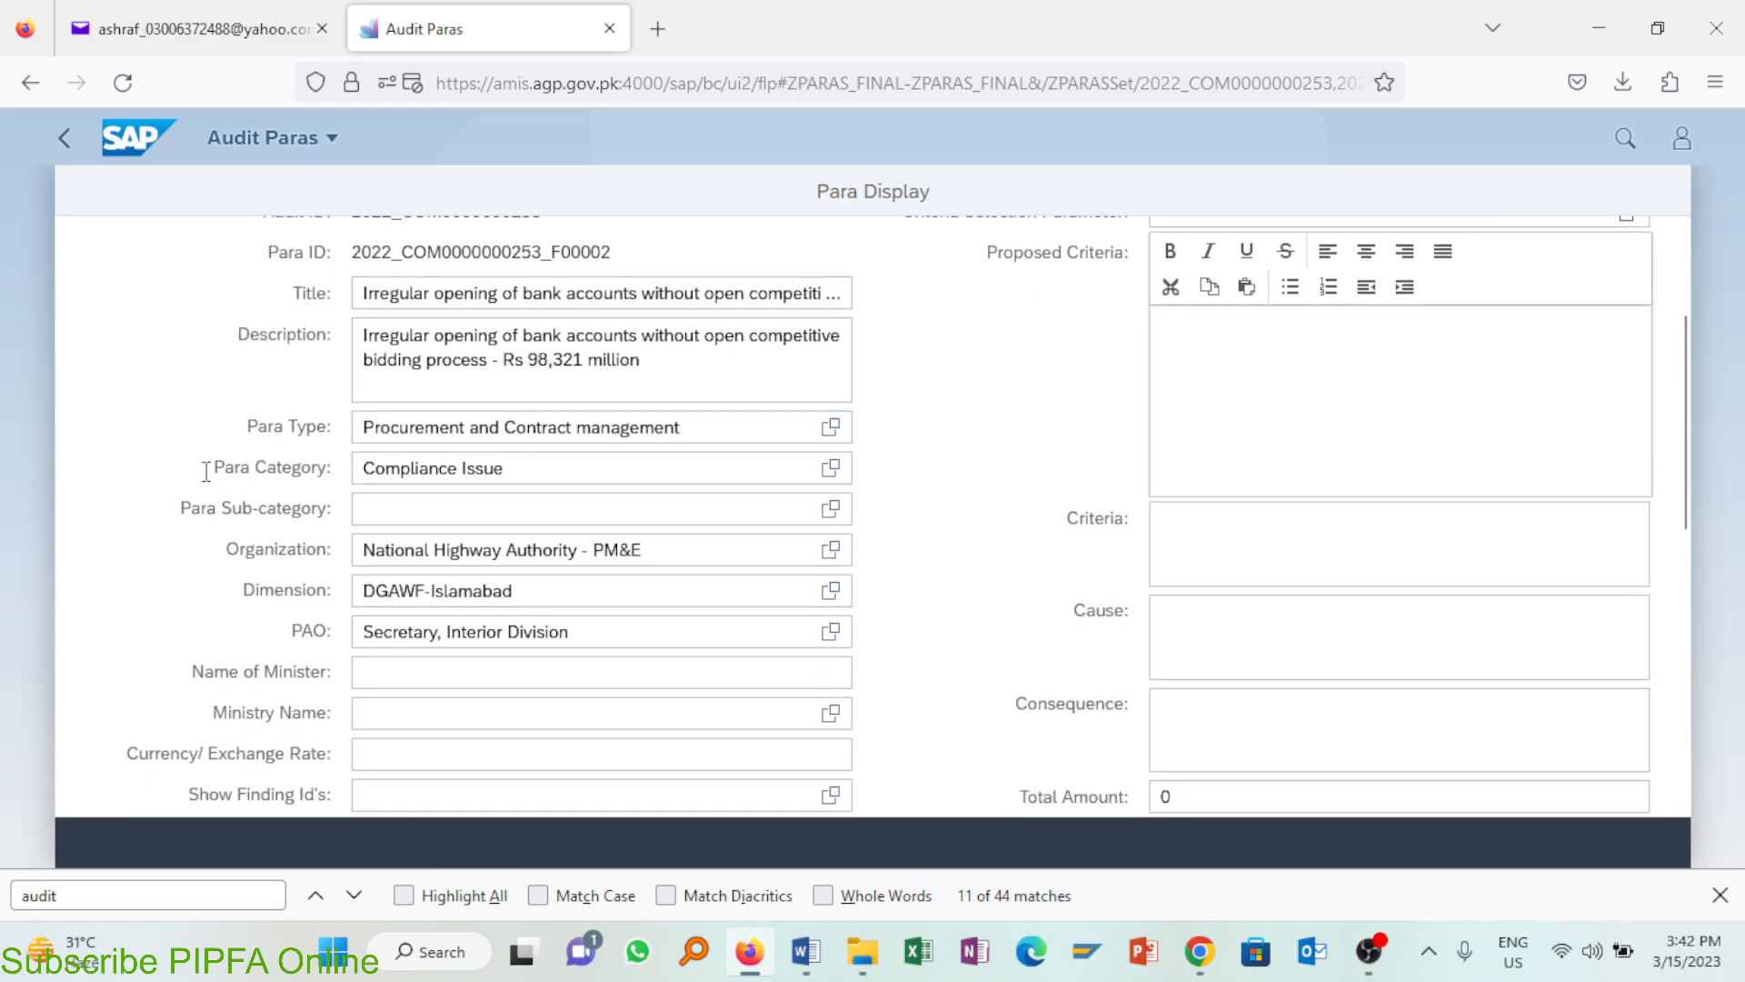
pyautogui.moveTo(211, 467); pyautogui.dragTo(340, 473)
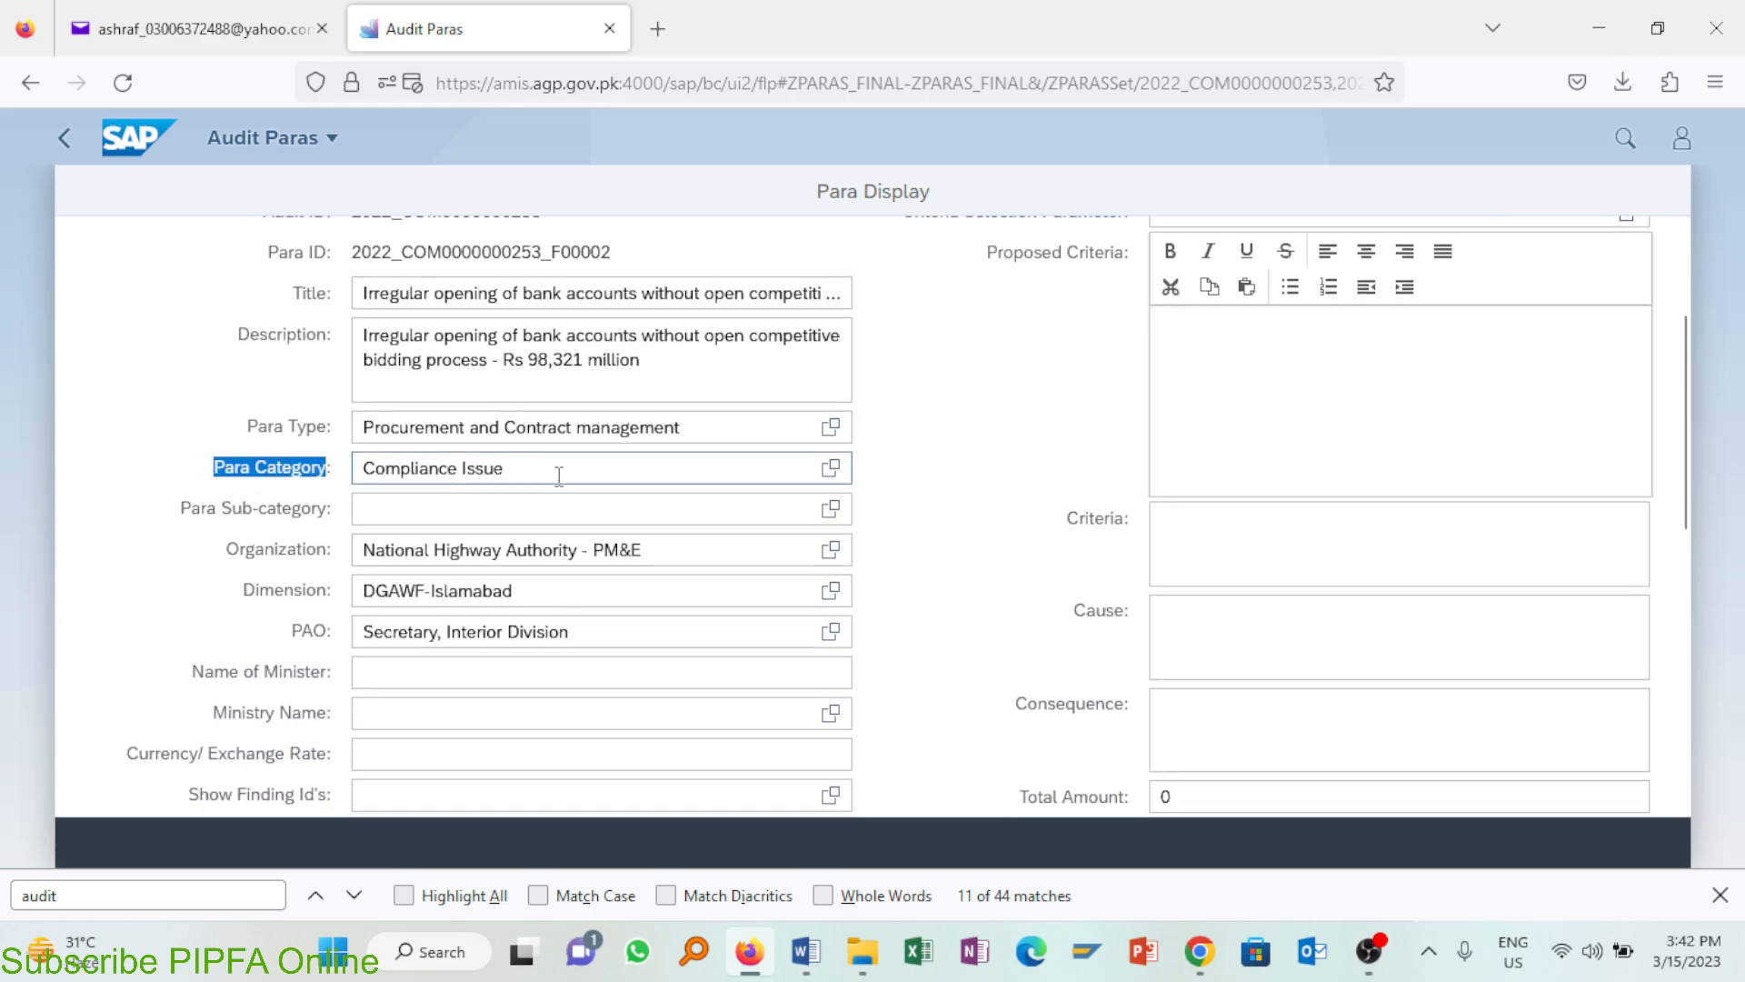
pyautogui.click(830, 508)
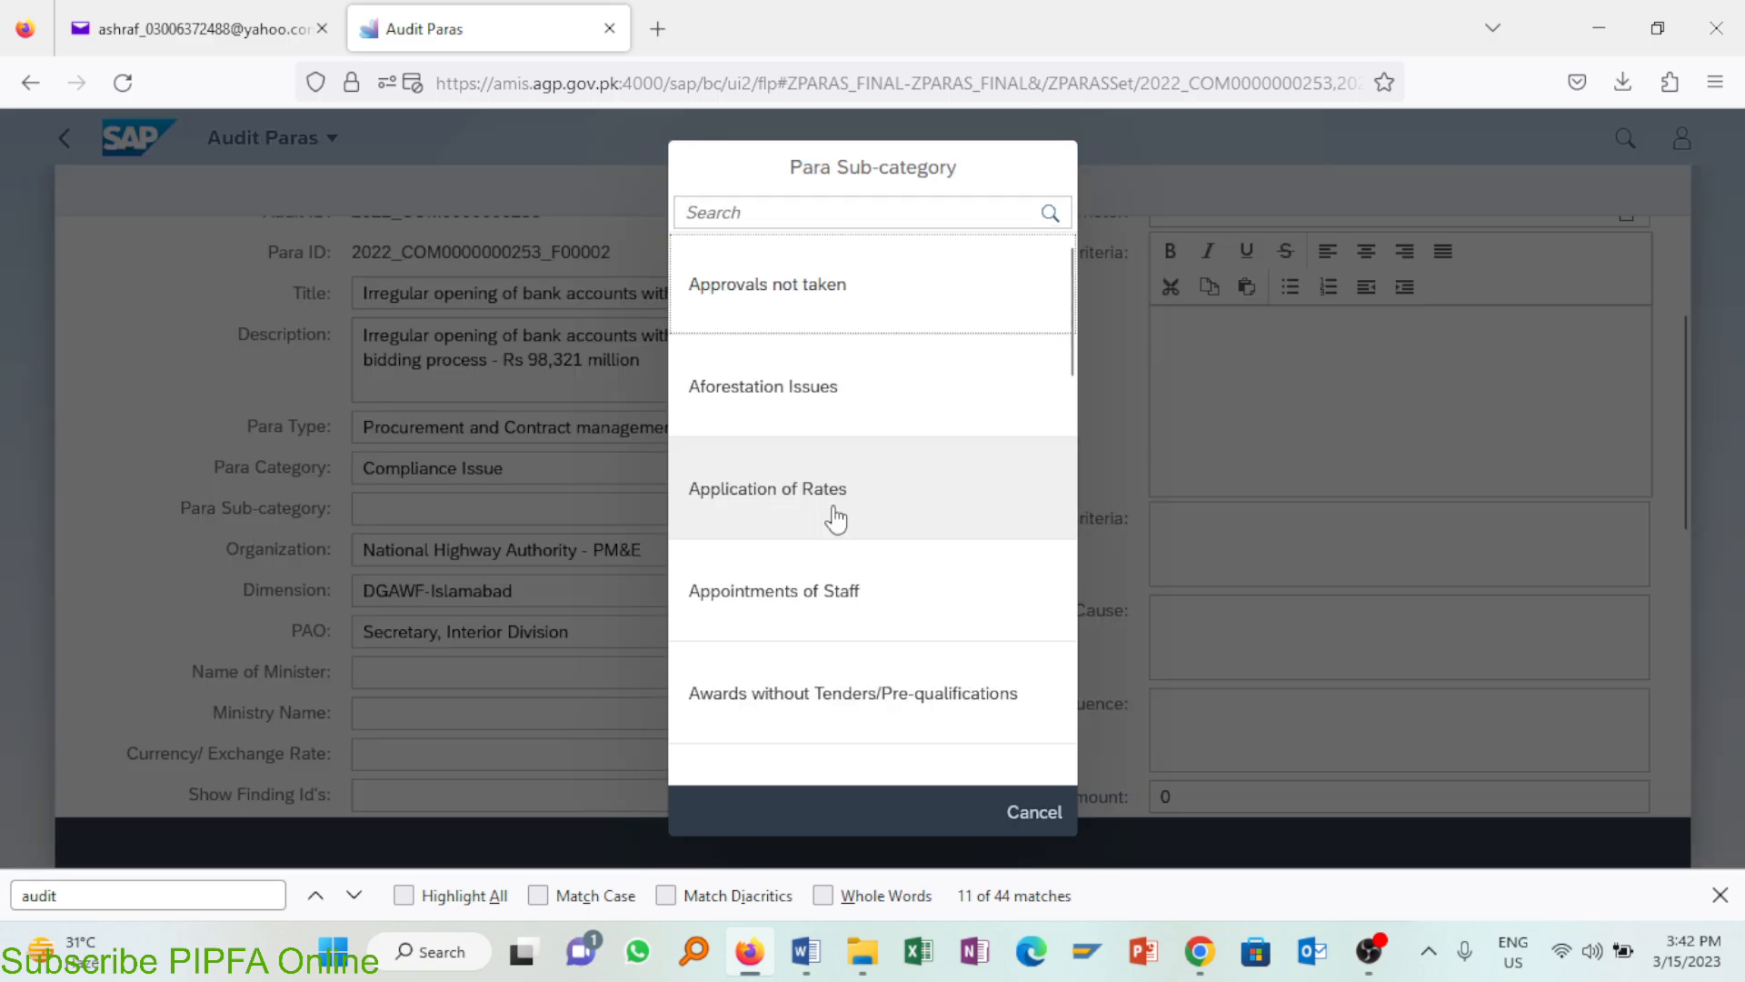
pyautogui.click(880, 307)
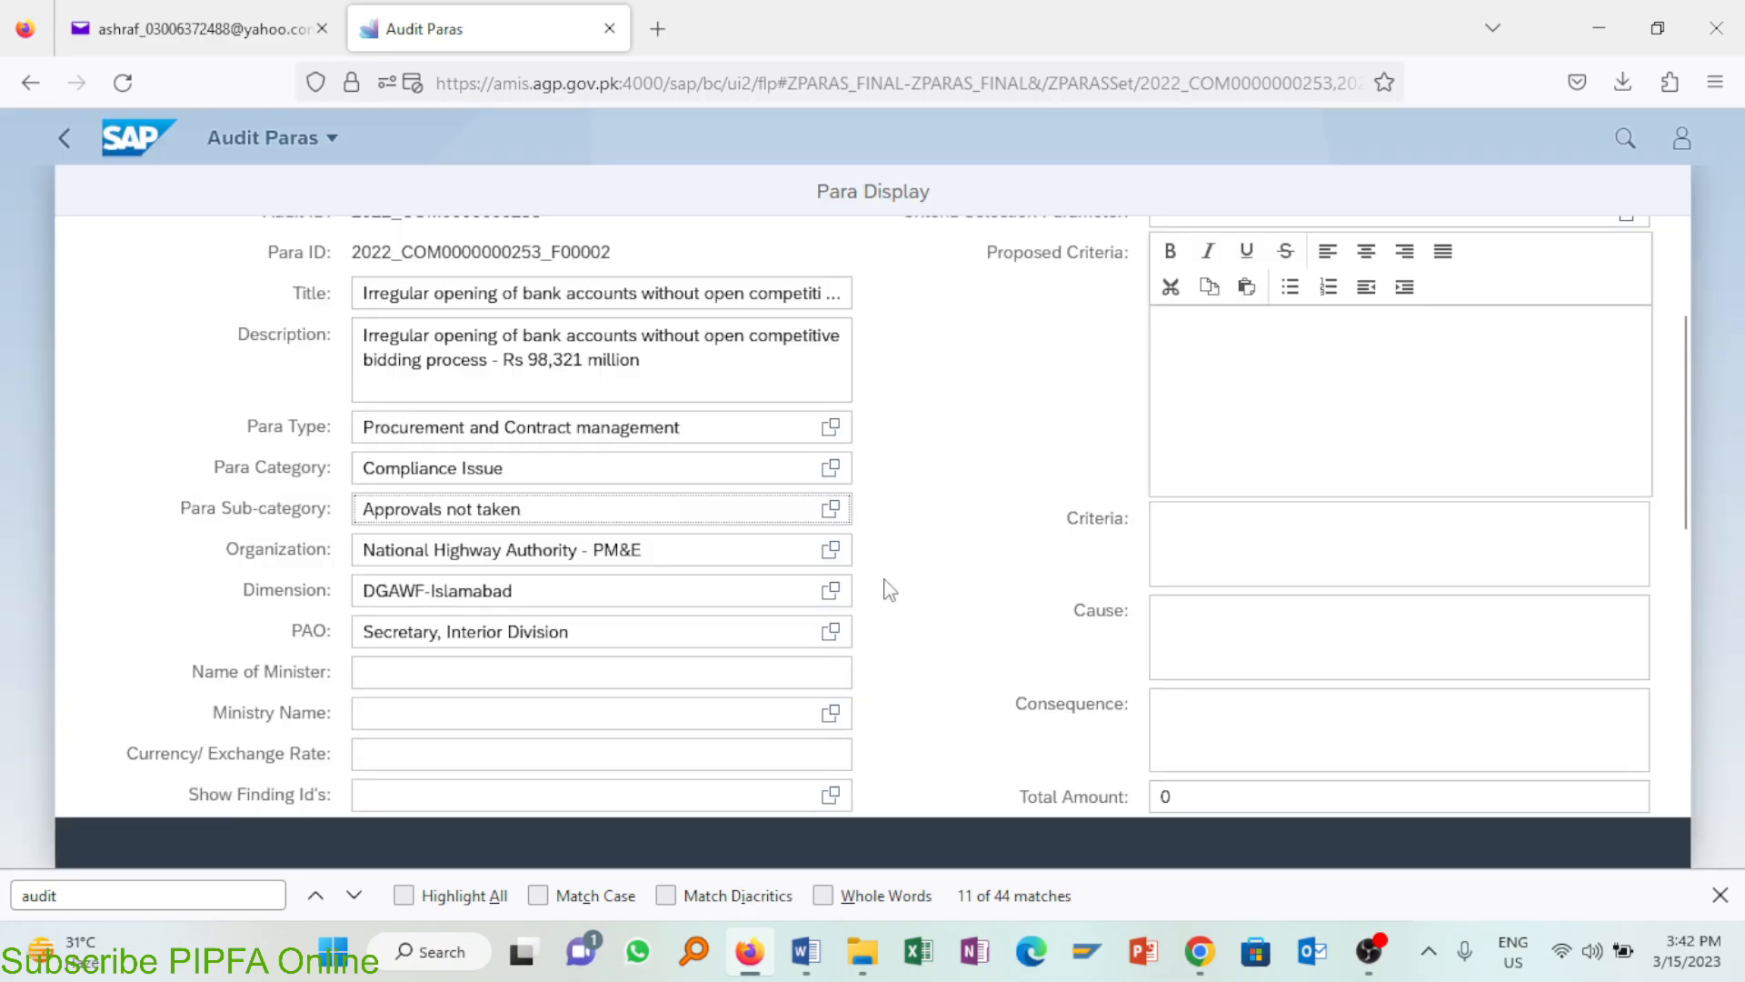
# Step: Enter Murad Saeed as the Name of Minister and set the Ministry Name to Ministry of Communications
pyautogui.click(824, 683)
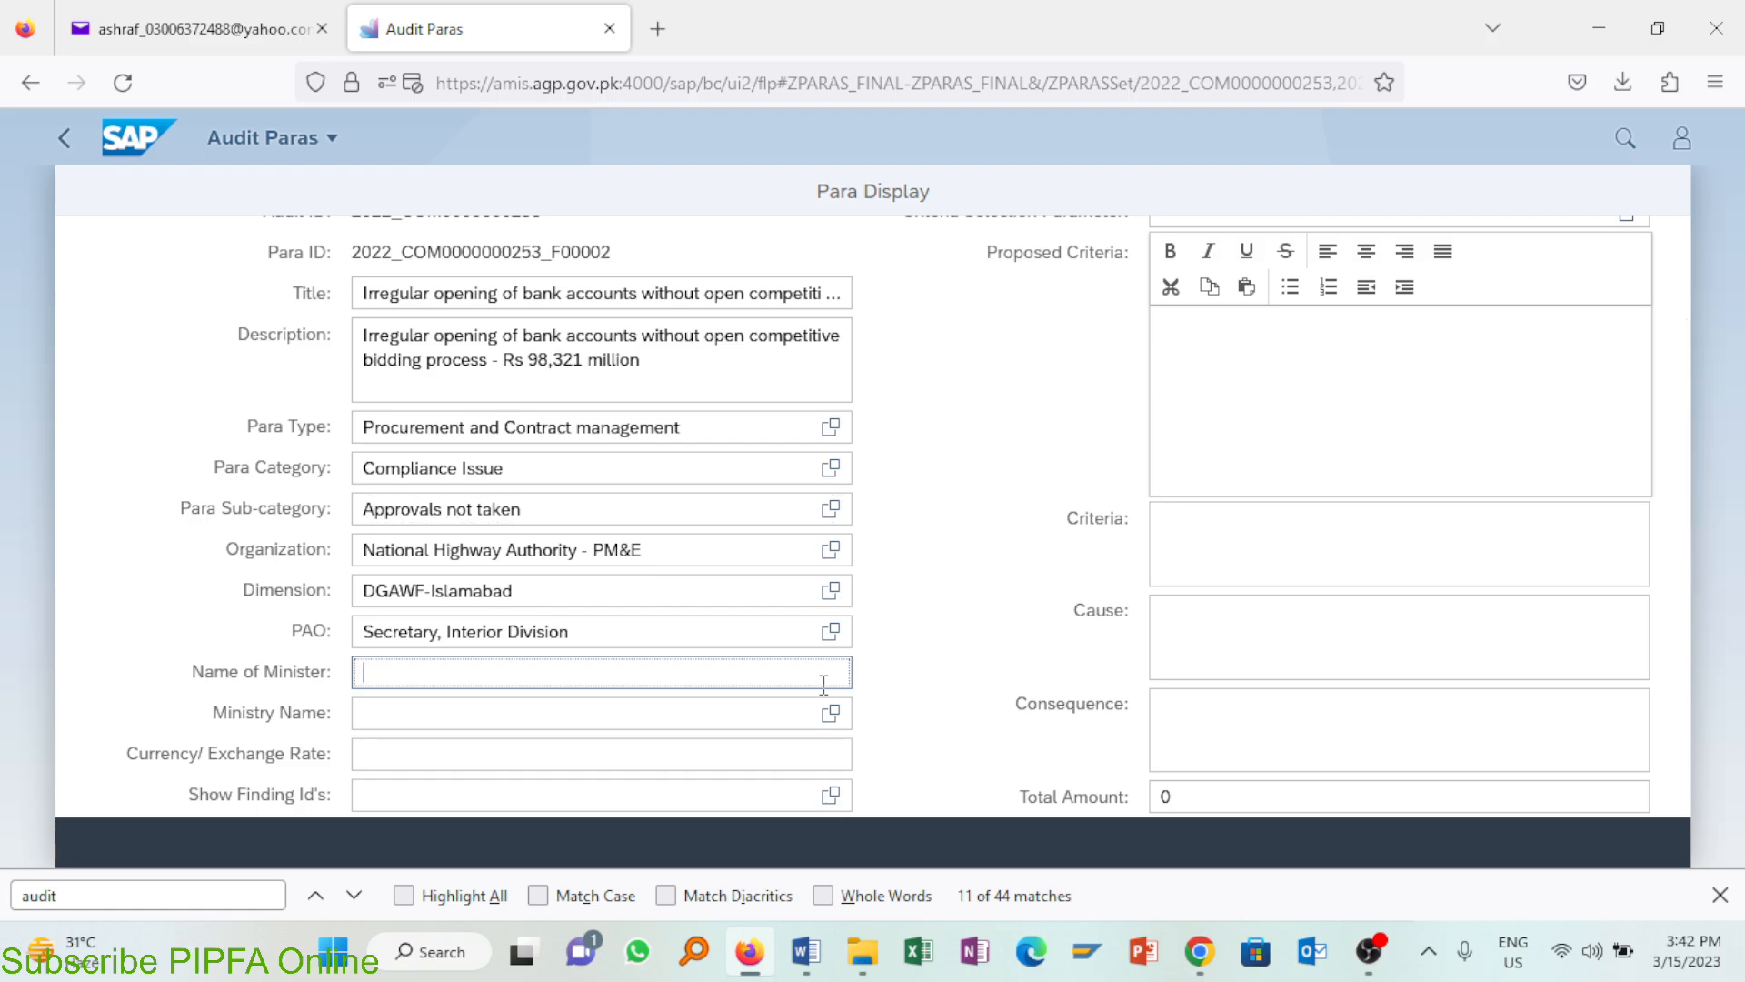
pyautogui.write('Murad')
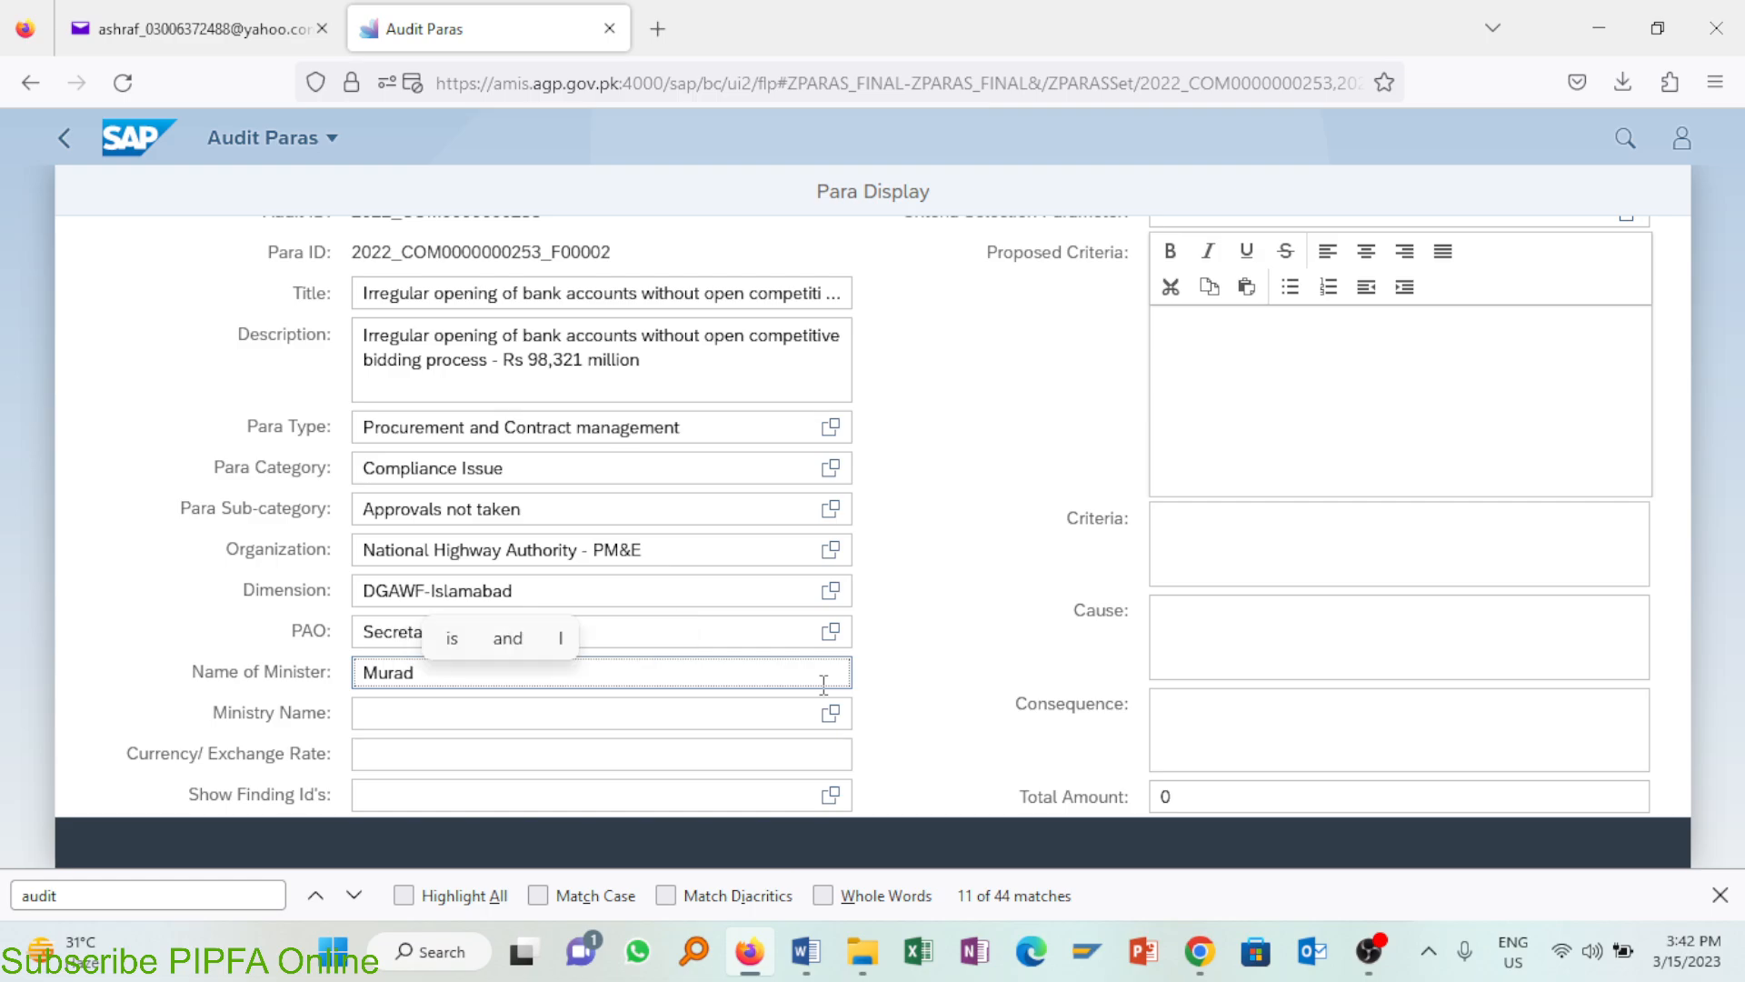
pyautogui.write(' Saeed')
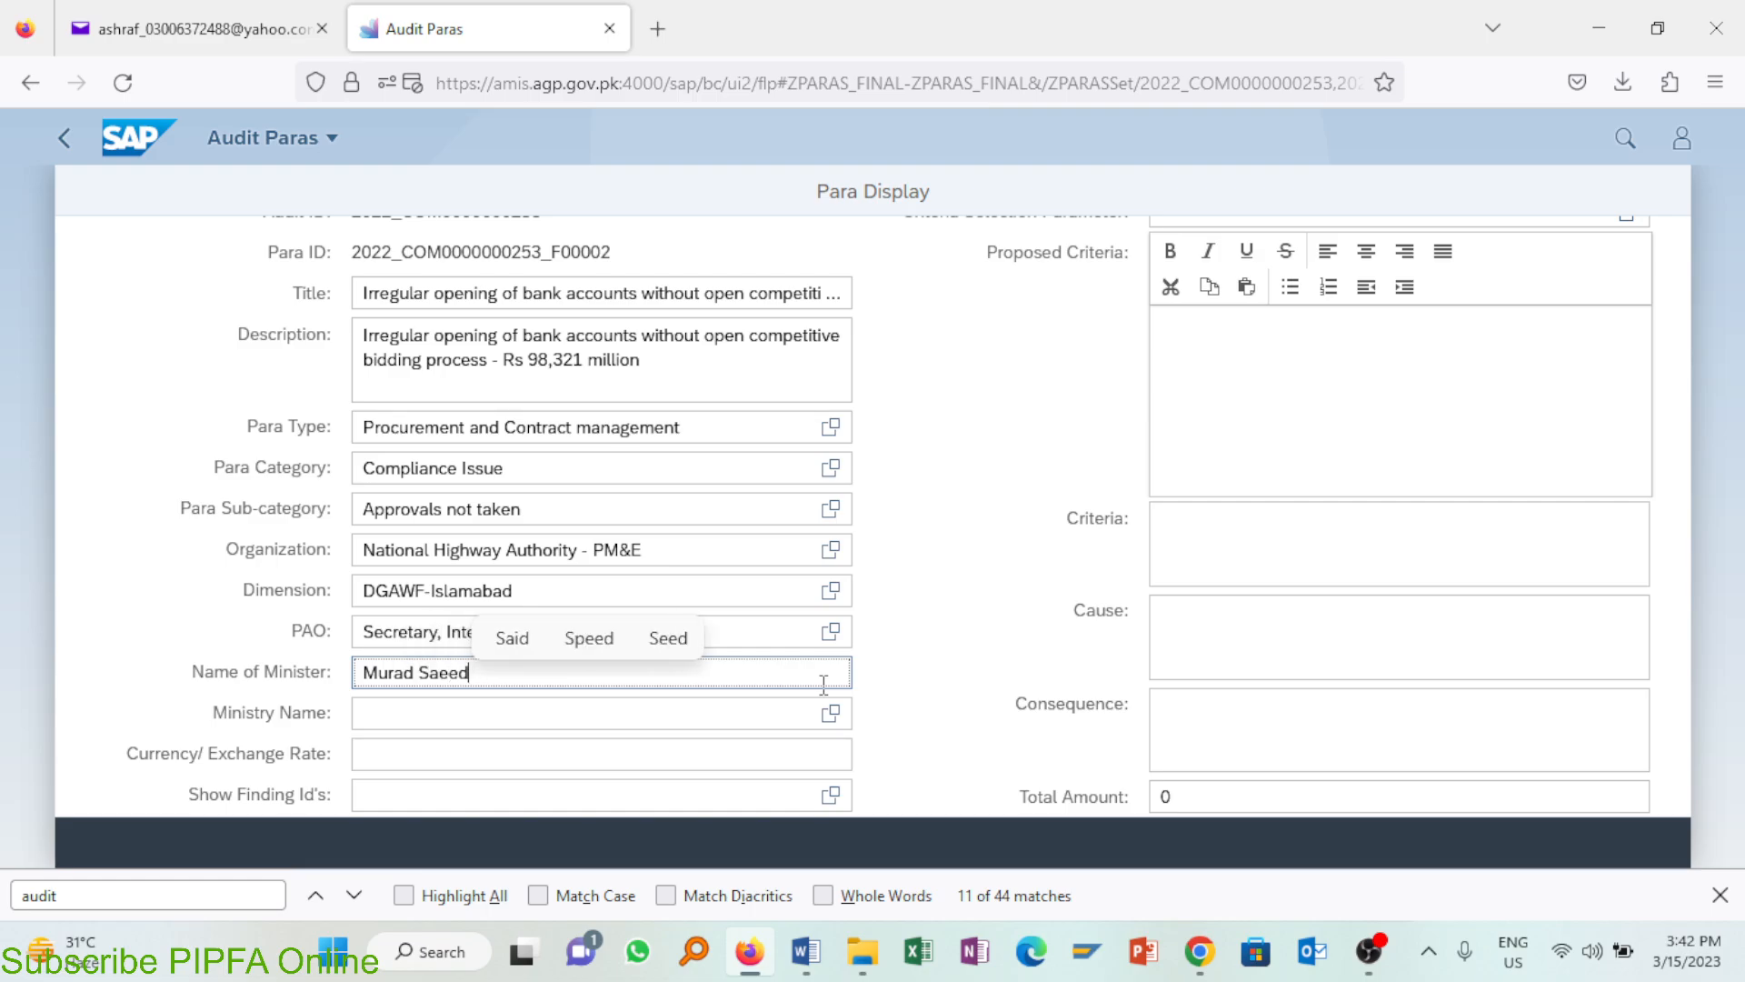
pyautogui.press('Tab')
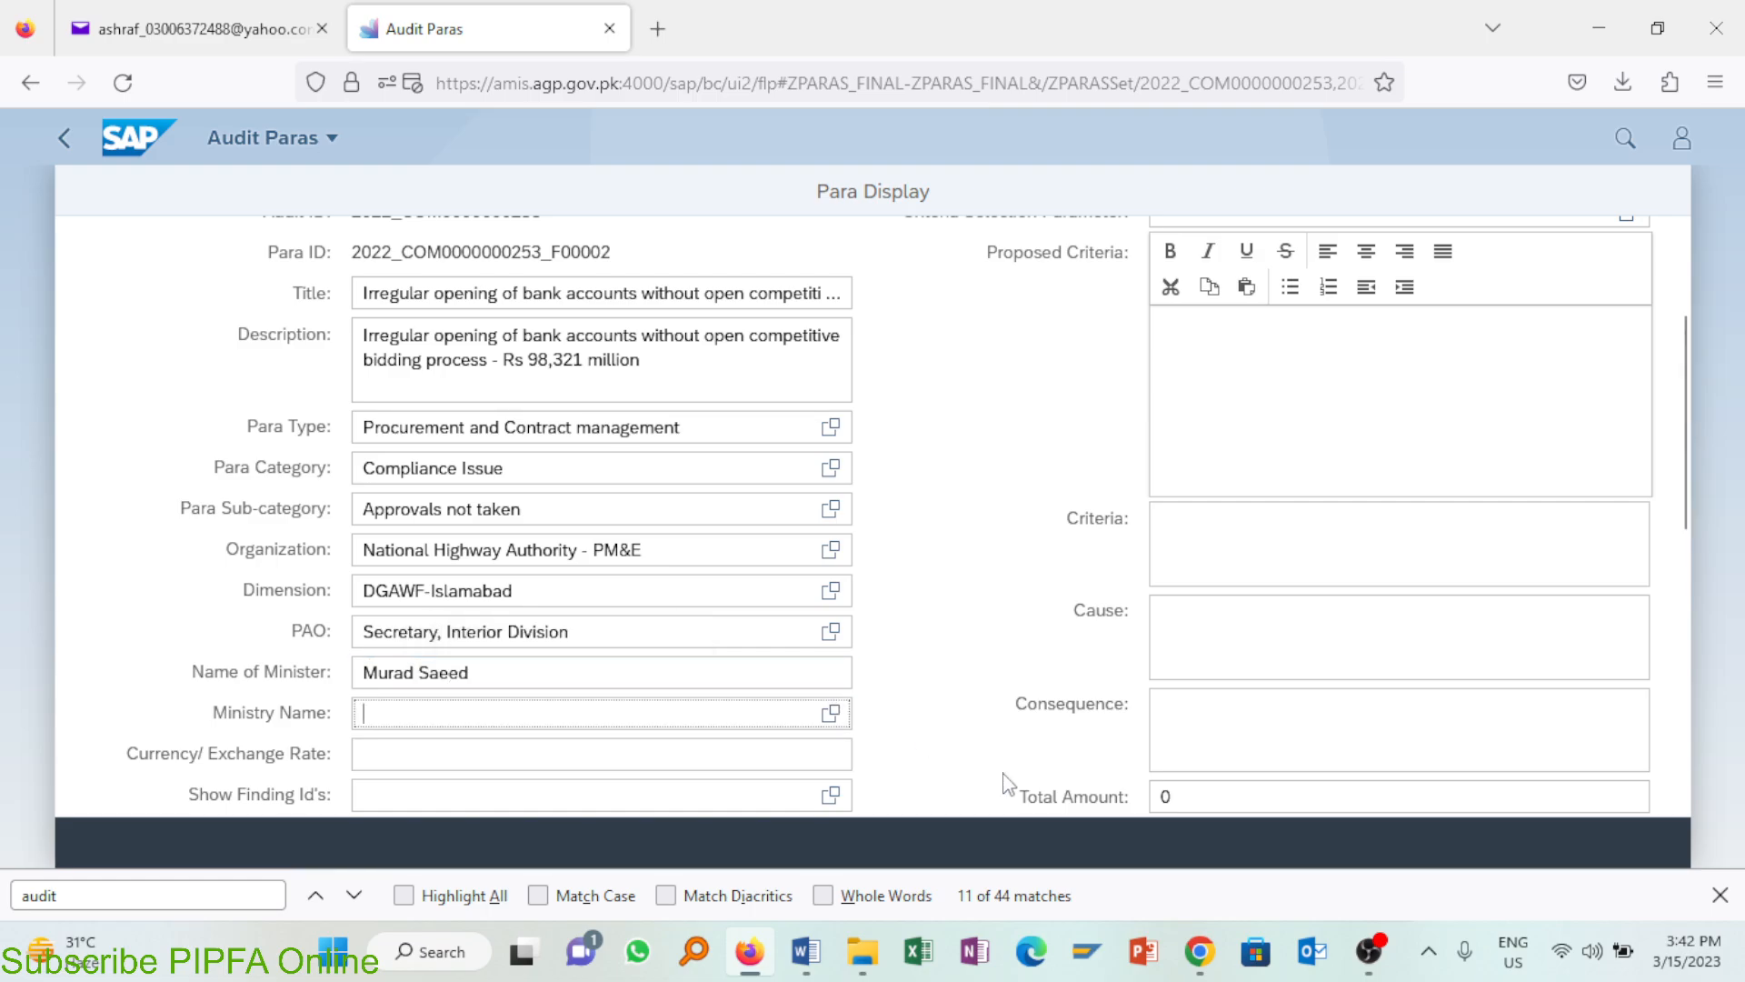
pyautogui.click(828, 714)
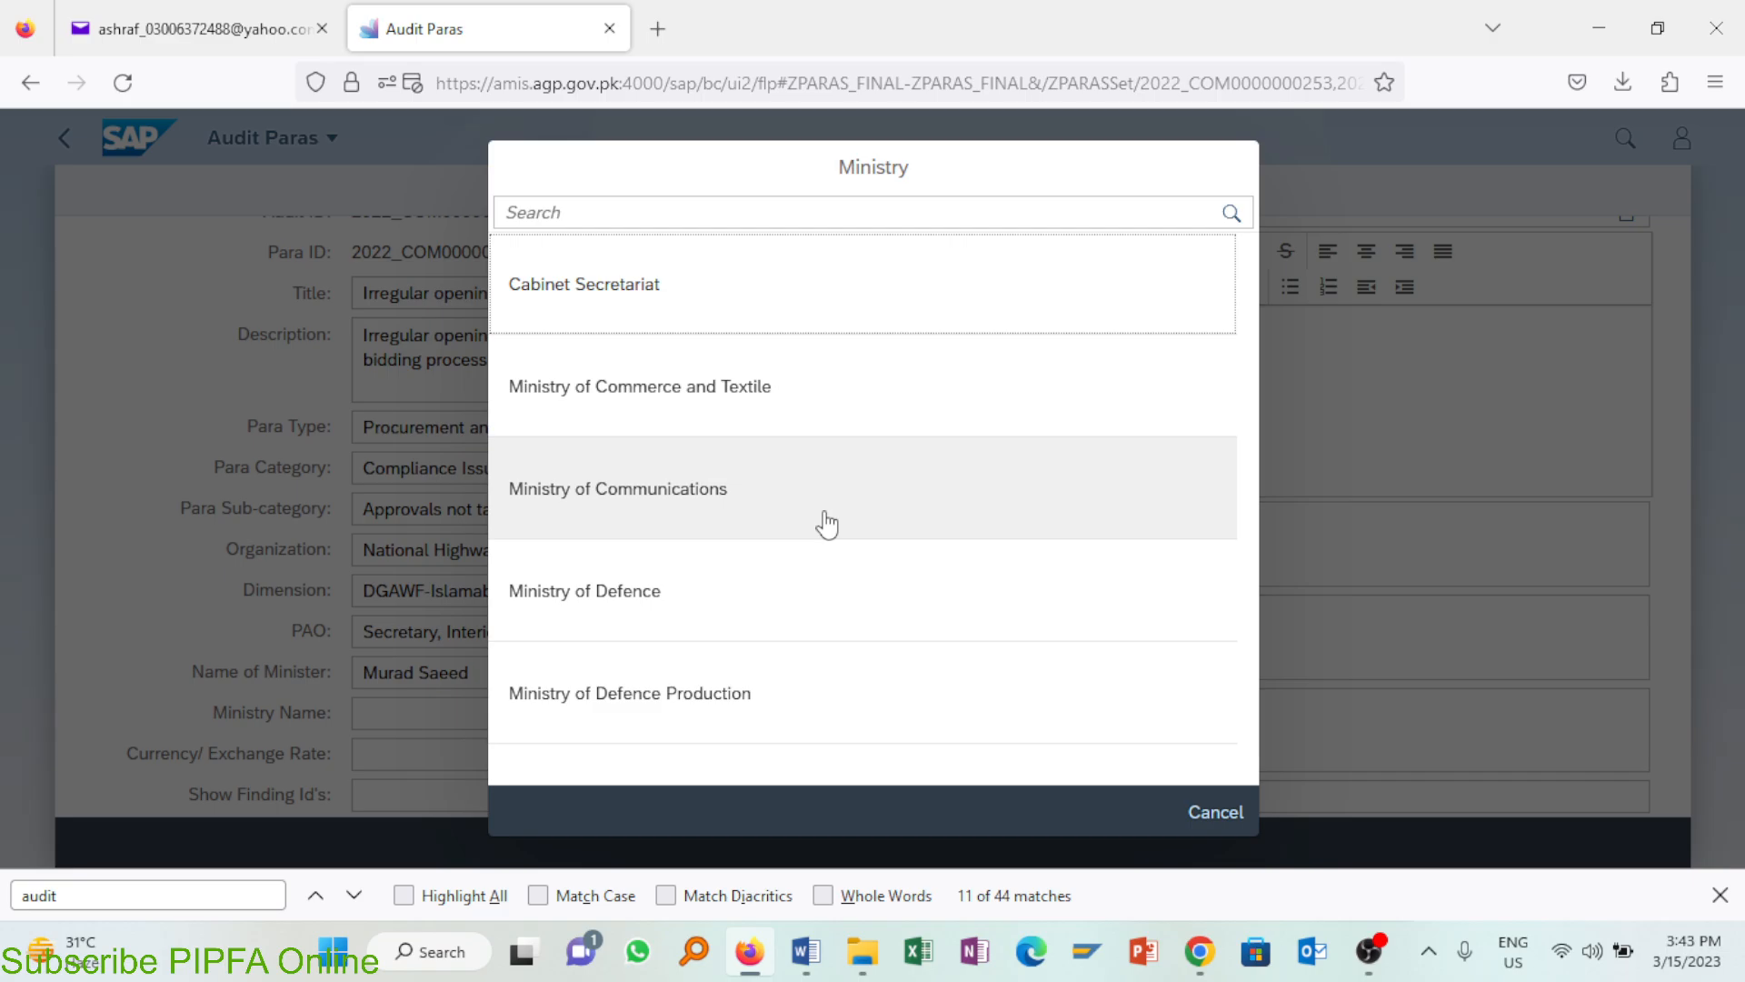
pyautogui.click(828, 525)
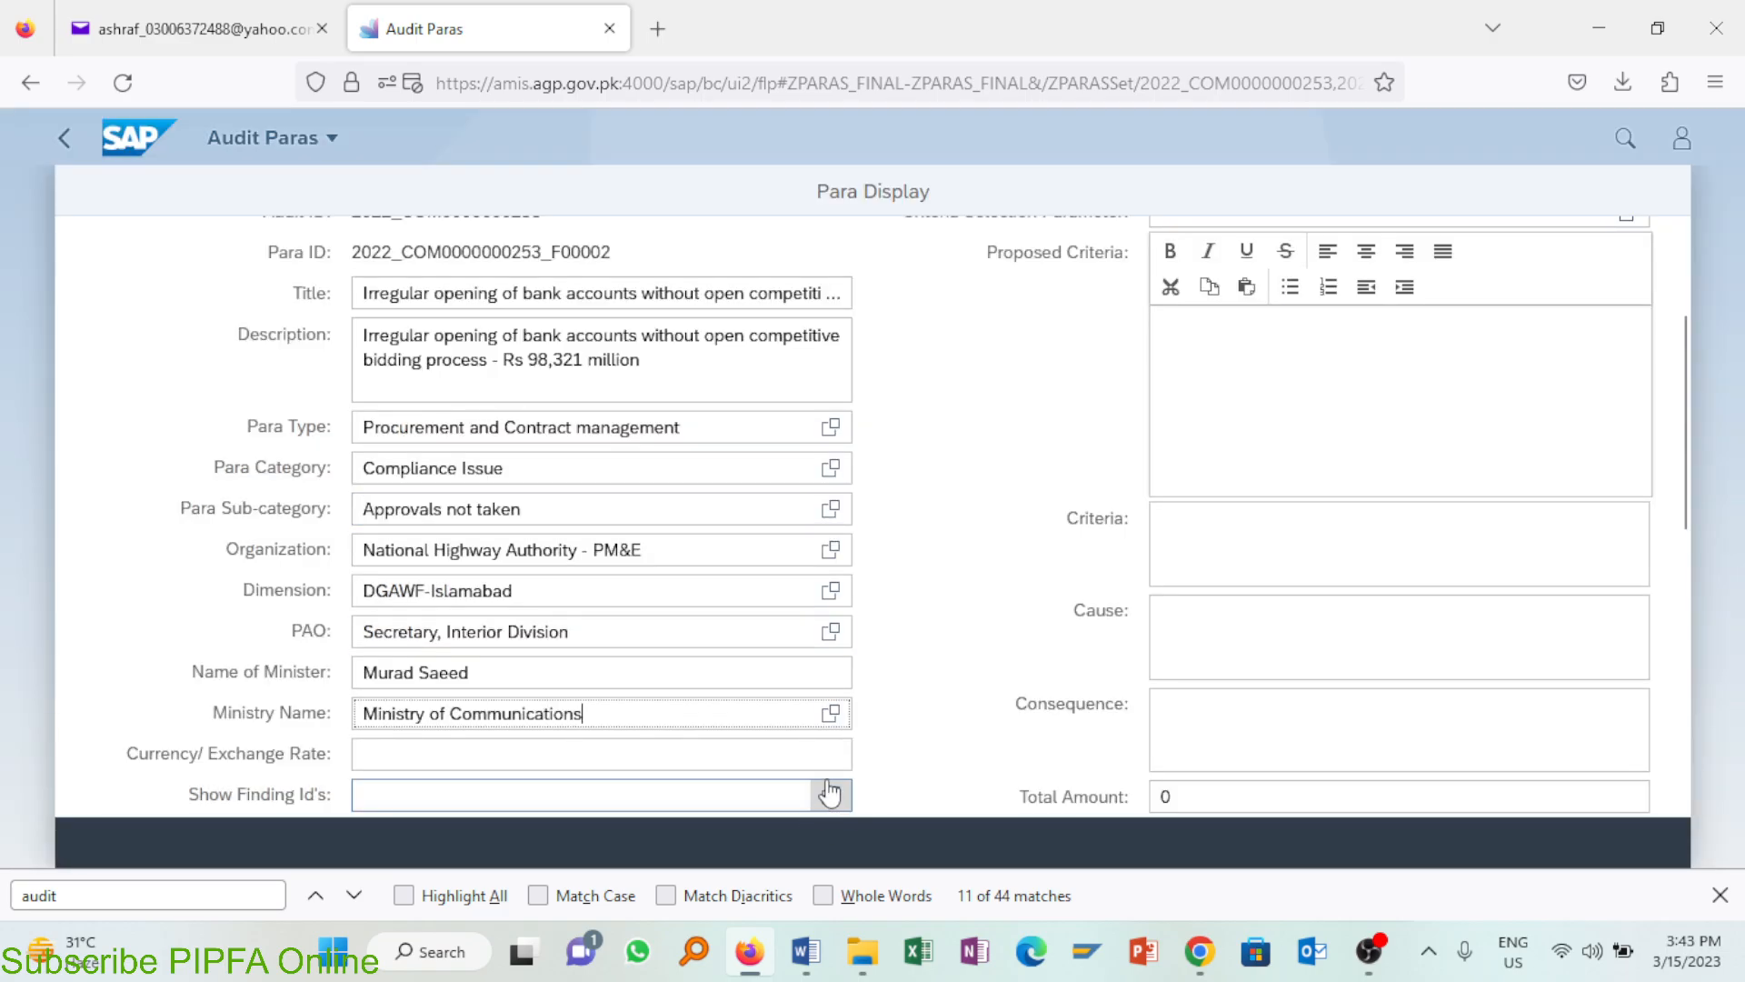
# Step: Set the Currency/Exchange Rate of the para to US$ @ 280
pyautogui.click(830, 745)
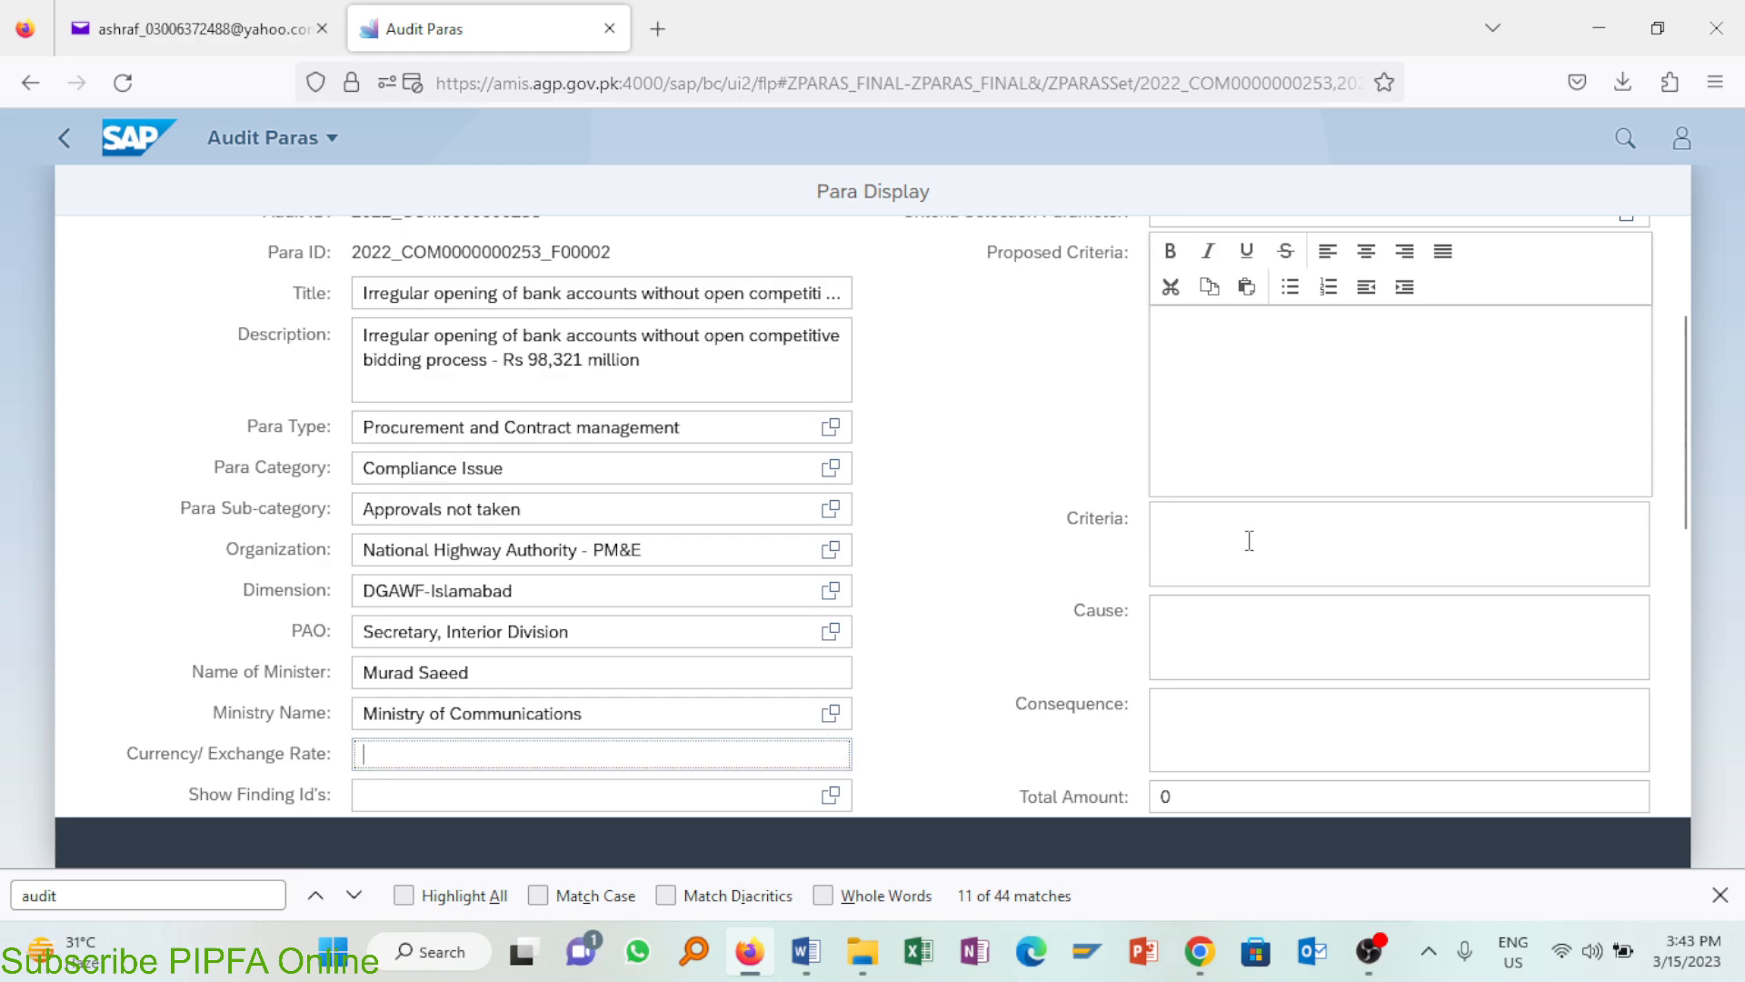
pyautogui.moveTo(1687, 407); pyautogui.dragTo(1687, 526)
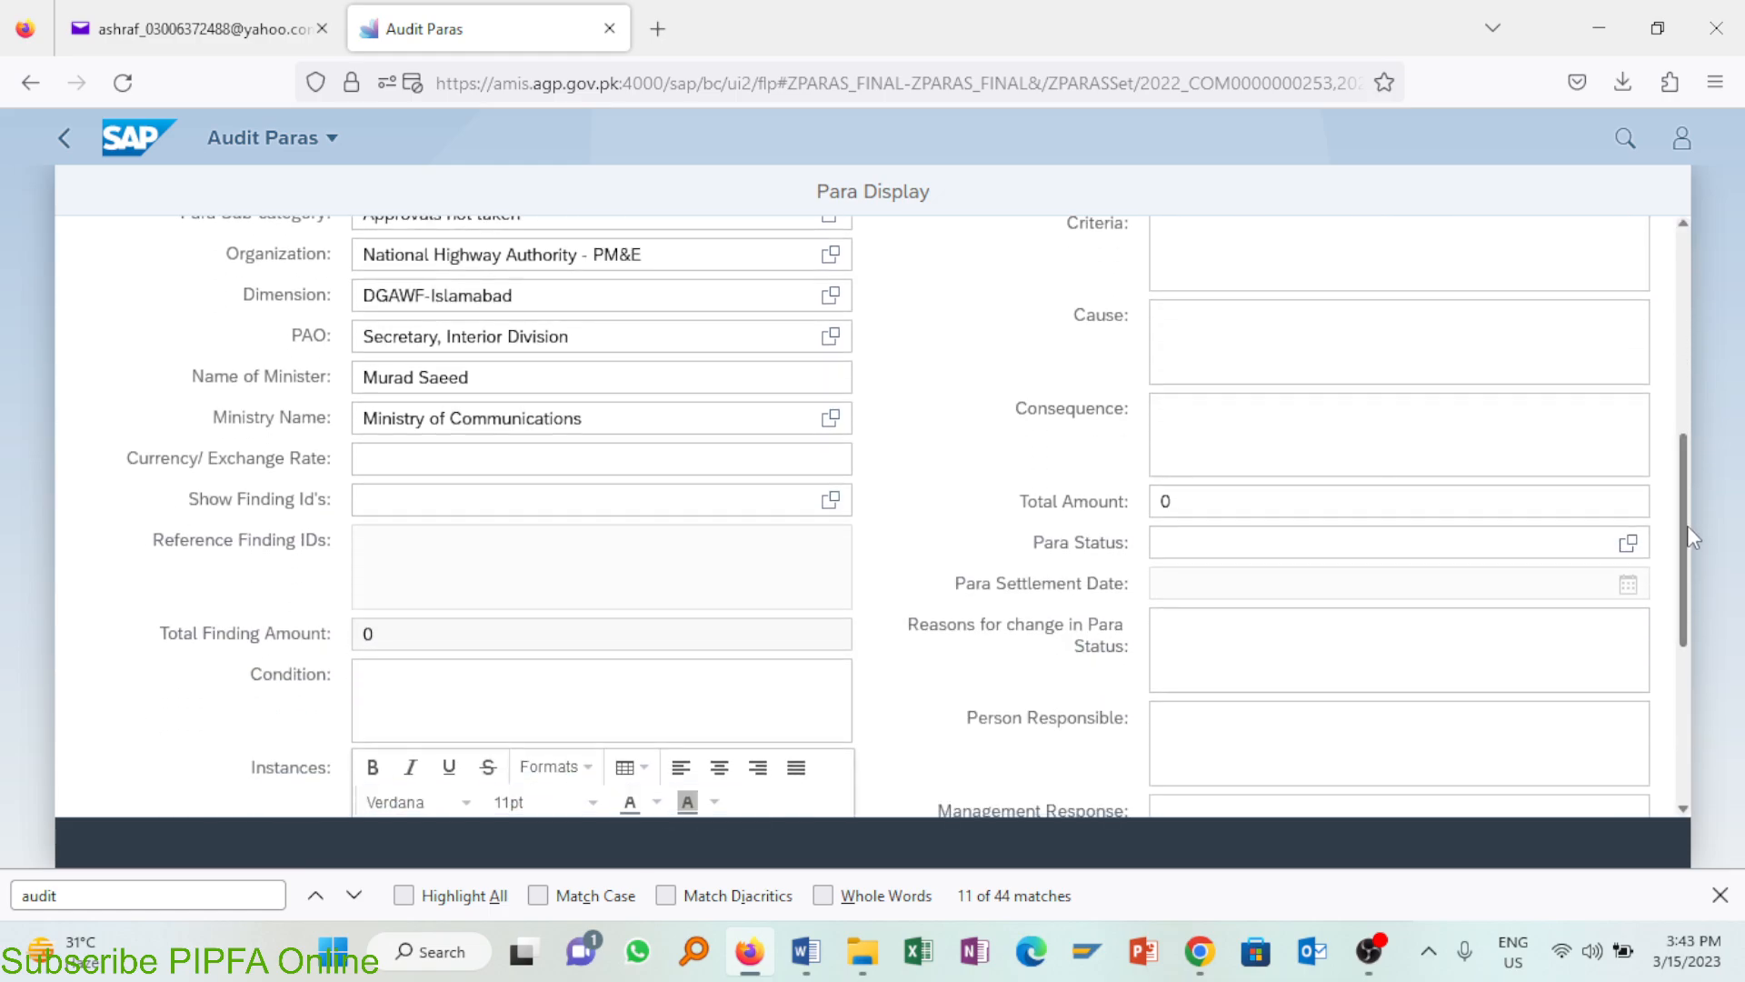
pyautogui.click(742, 457)
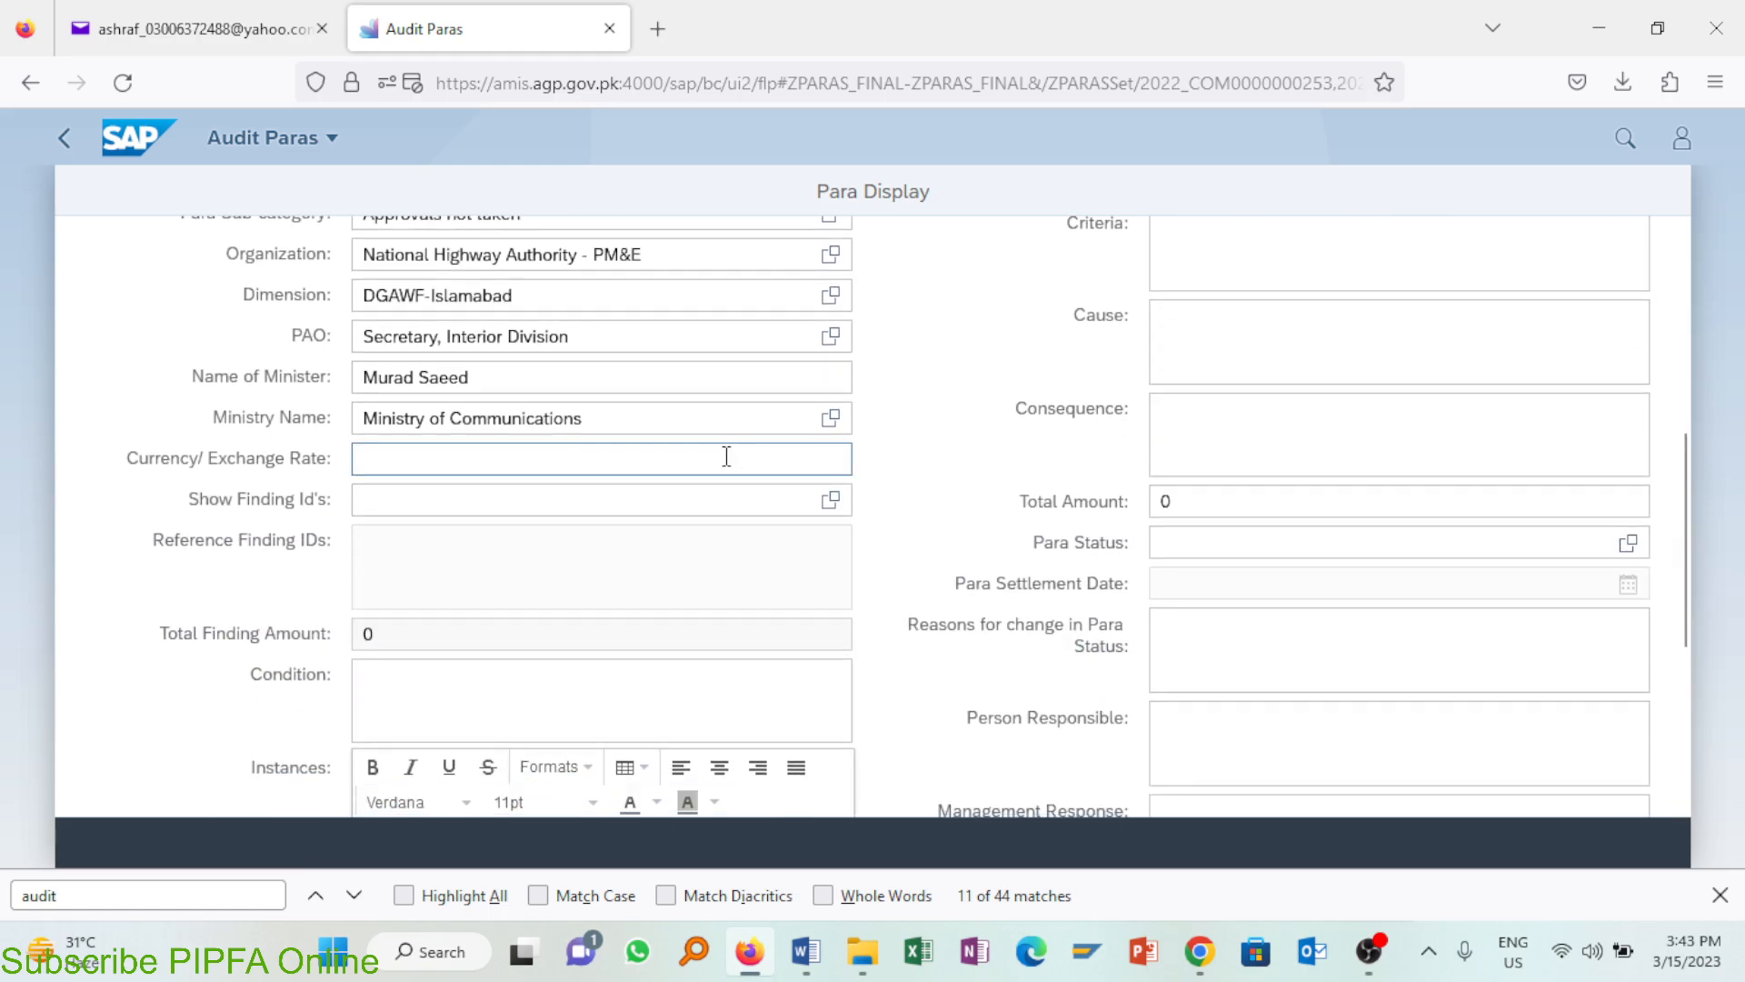
pyautogui.click(726, 456)
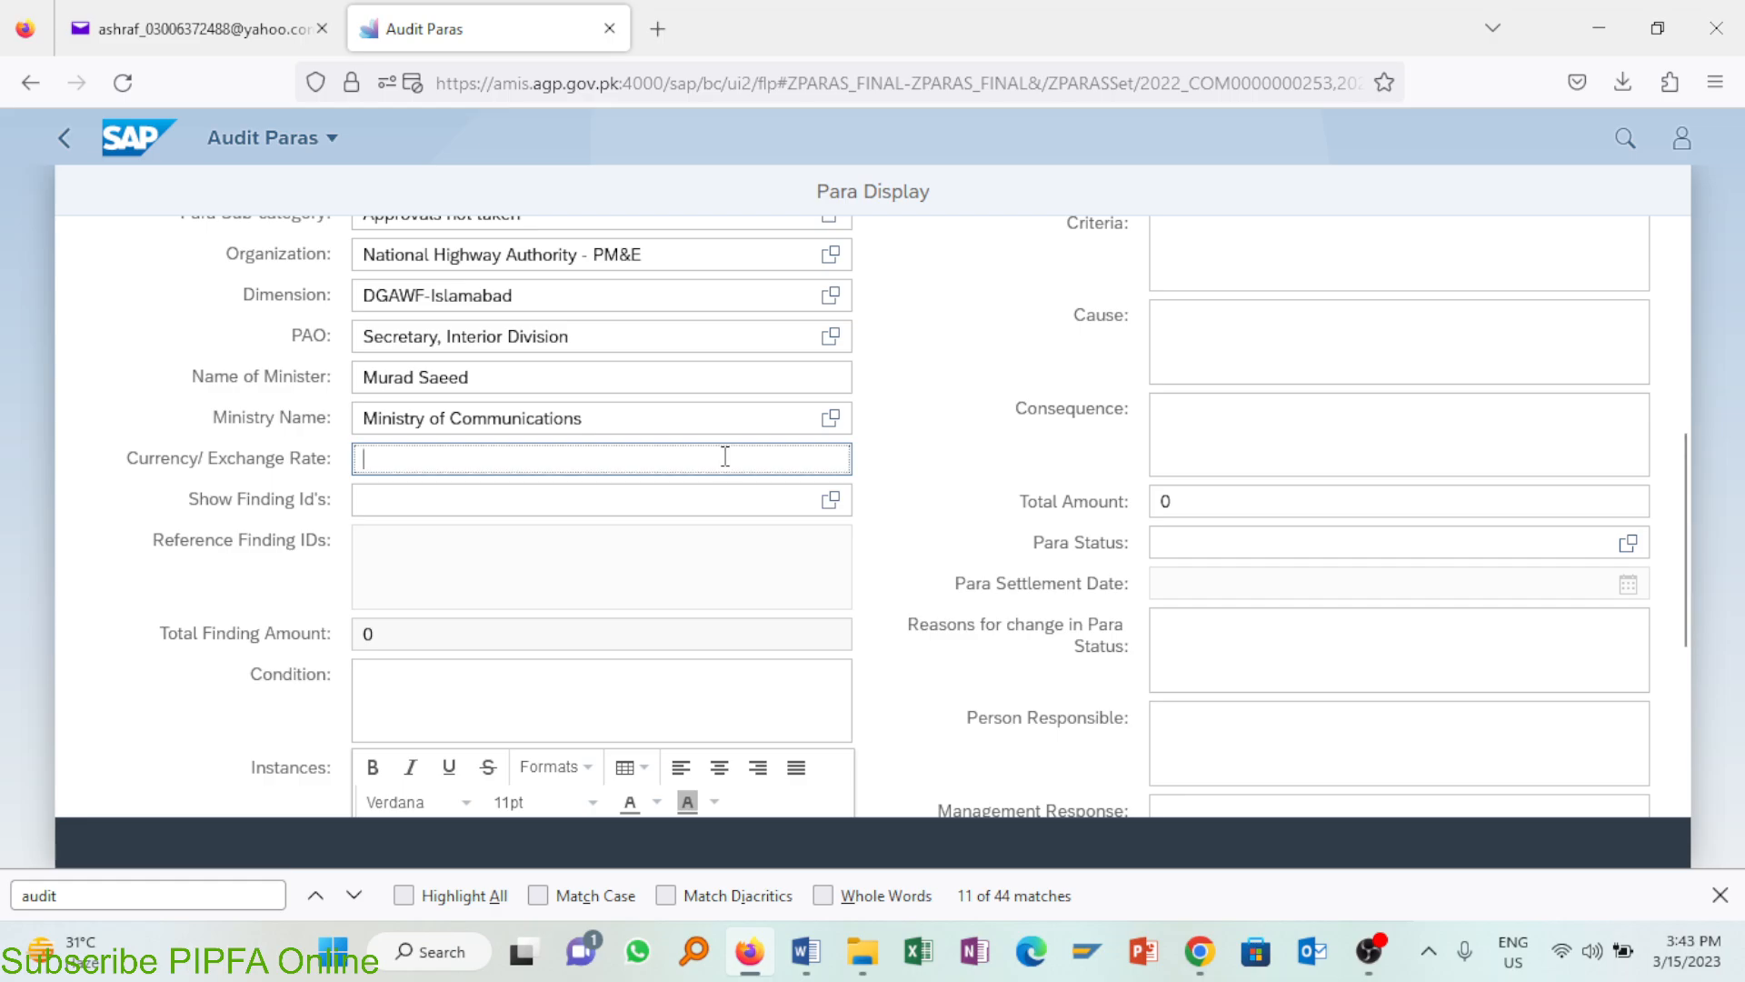
pyautogui.write('US')
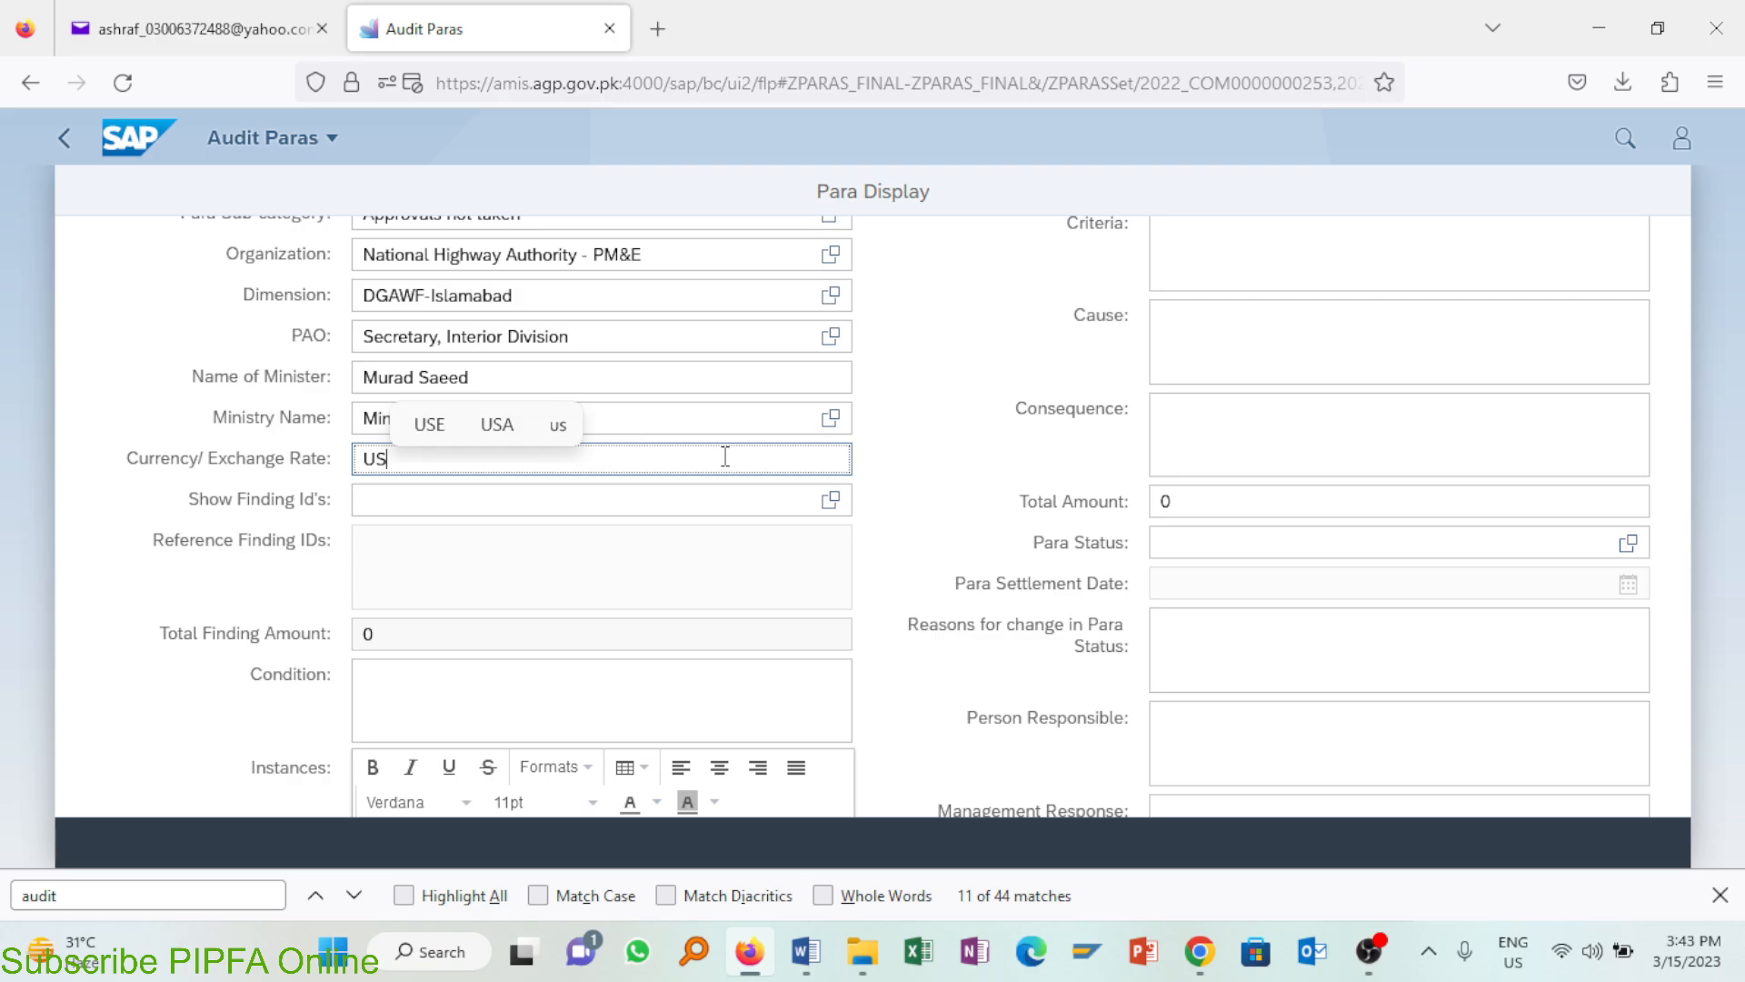
pyautogui.write('$ @ 280')
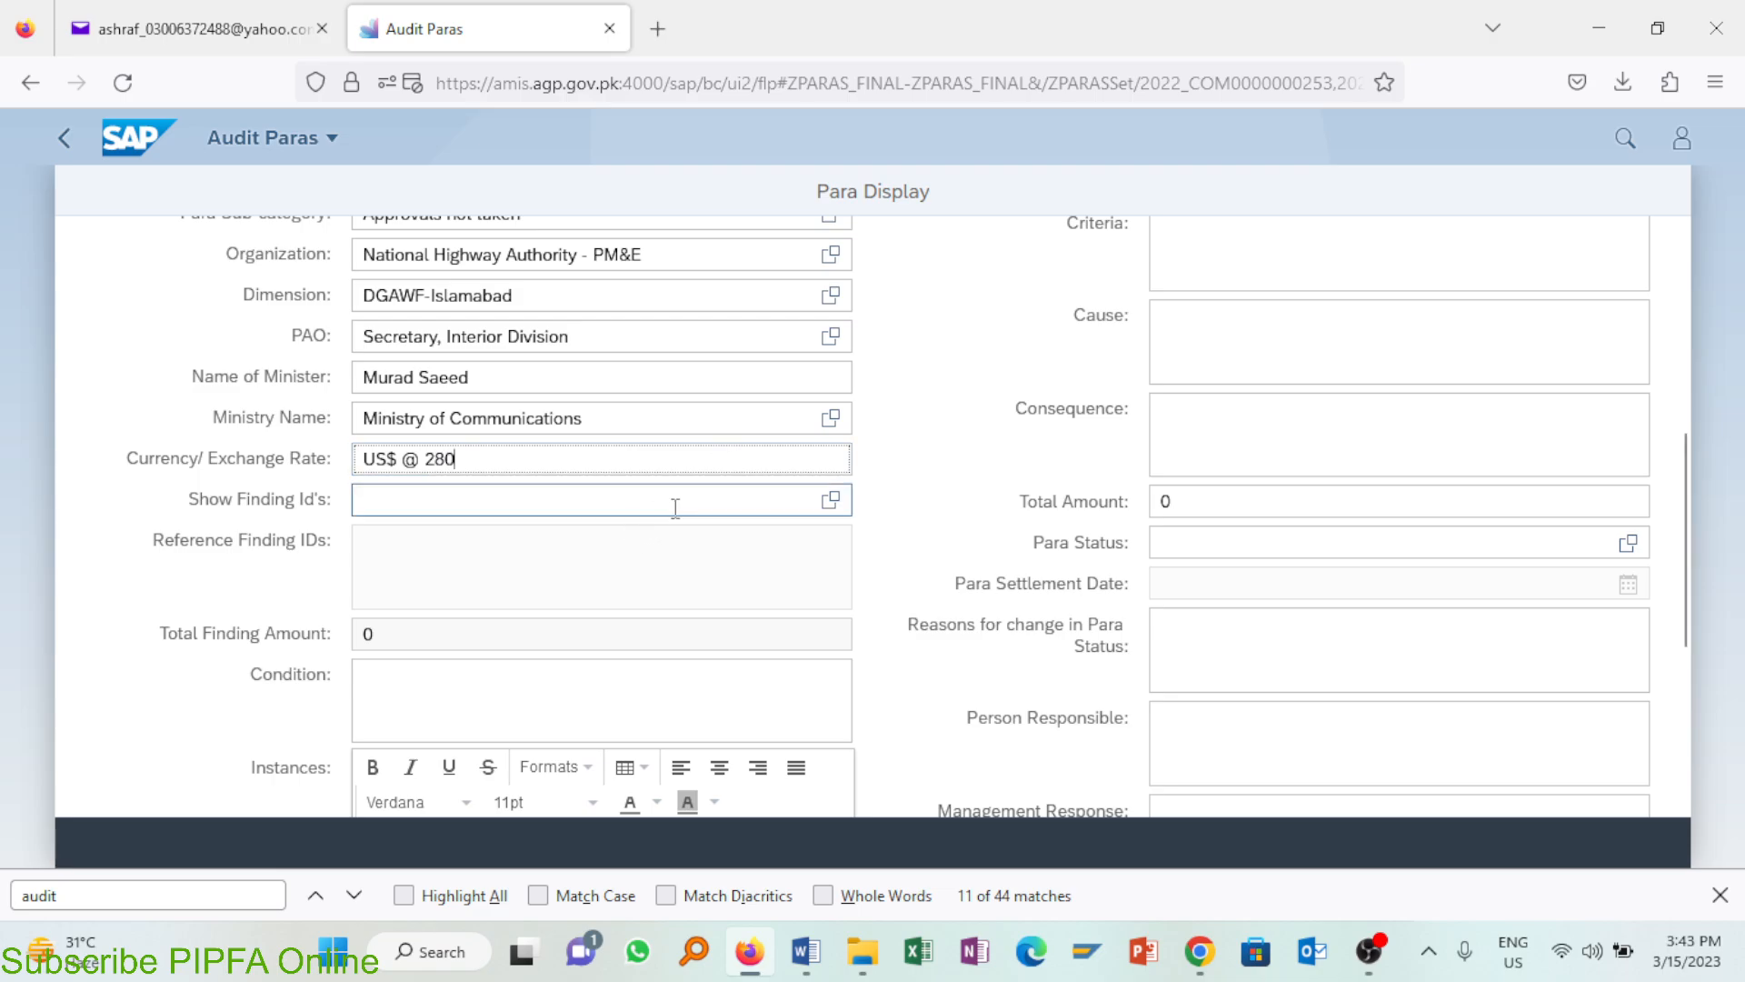
# Step: Open the findings selection for Show Finding Id's and close it without choosing a finding
pyautogui.click(823, 507)
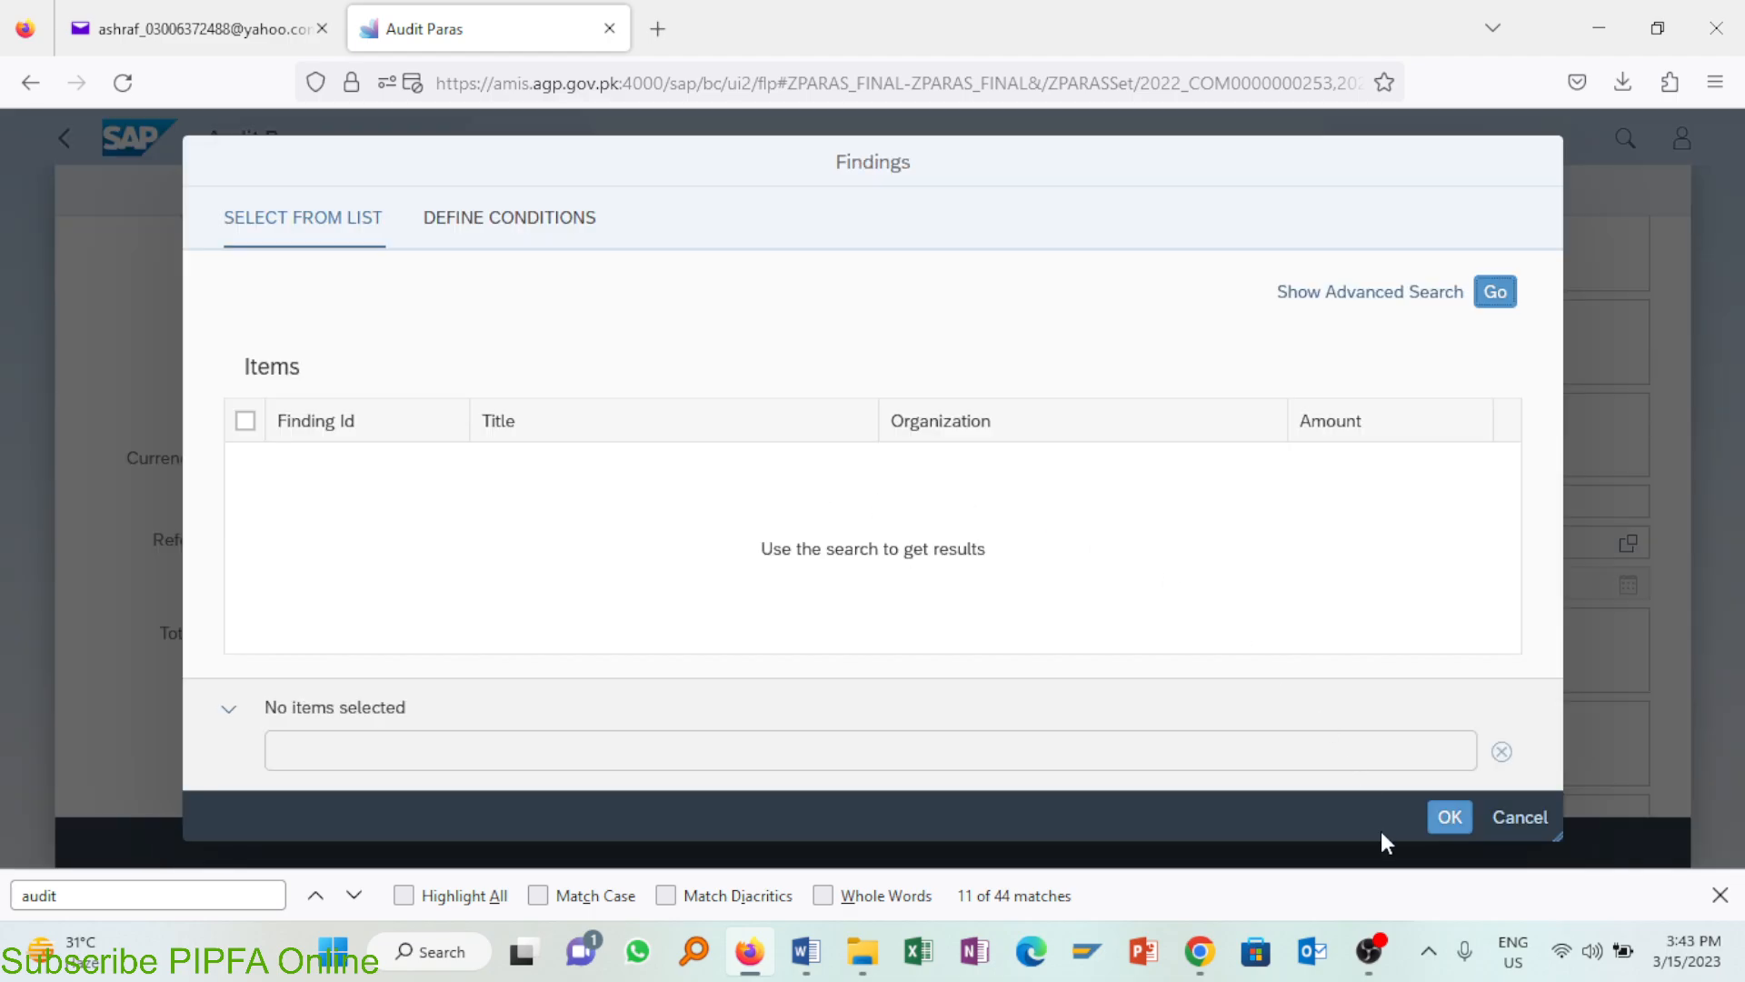
pyautogui.click(1527, 818)
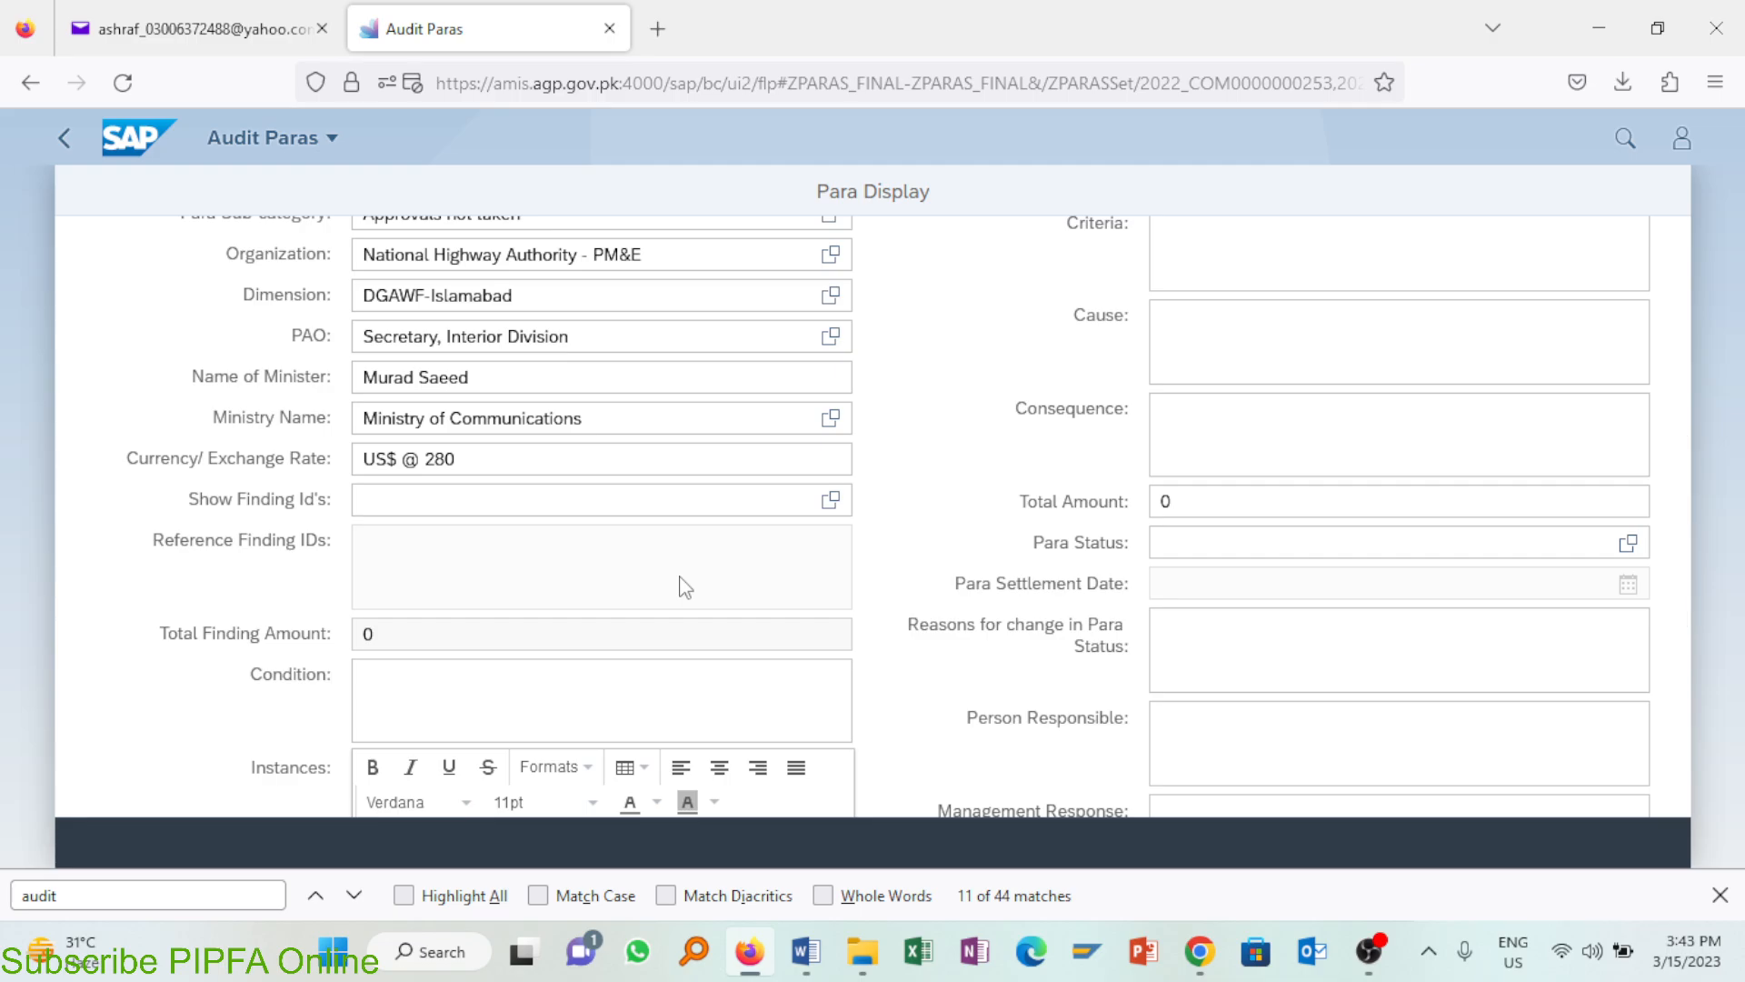
pyautogui.click(649, 678)
# Step: Copy the whole paragraph beginning "Finance Division's Office Memorandum" under 2.5.1 in the Word report into the Criteria field in Audit Paras
pyautogui.moveTo(1684, 556); pyautogui.dragTo(1691, 400)
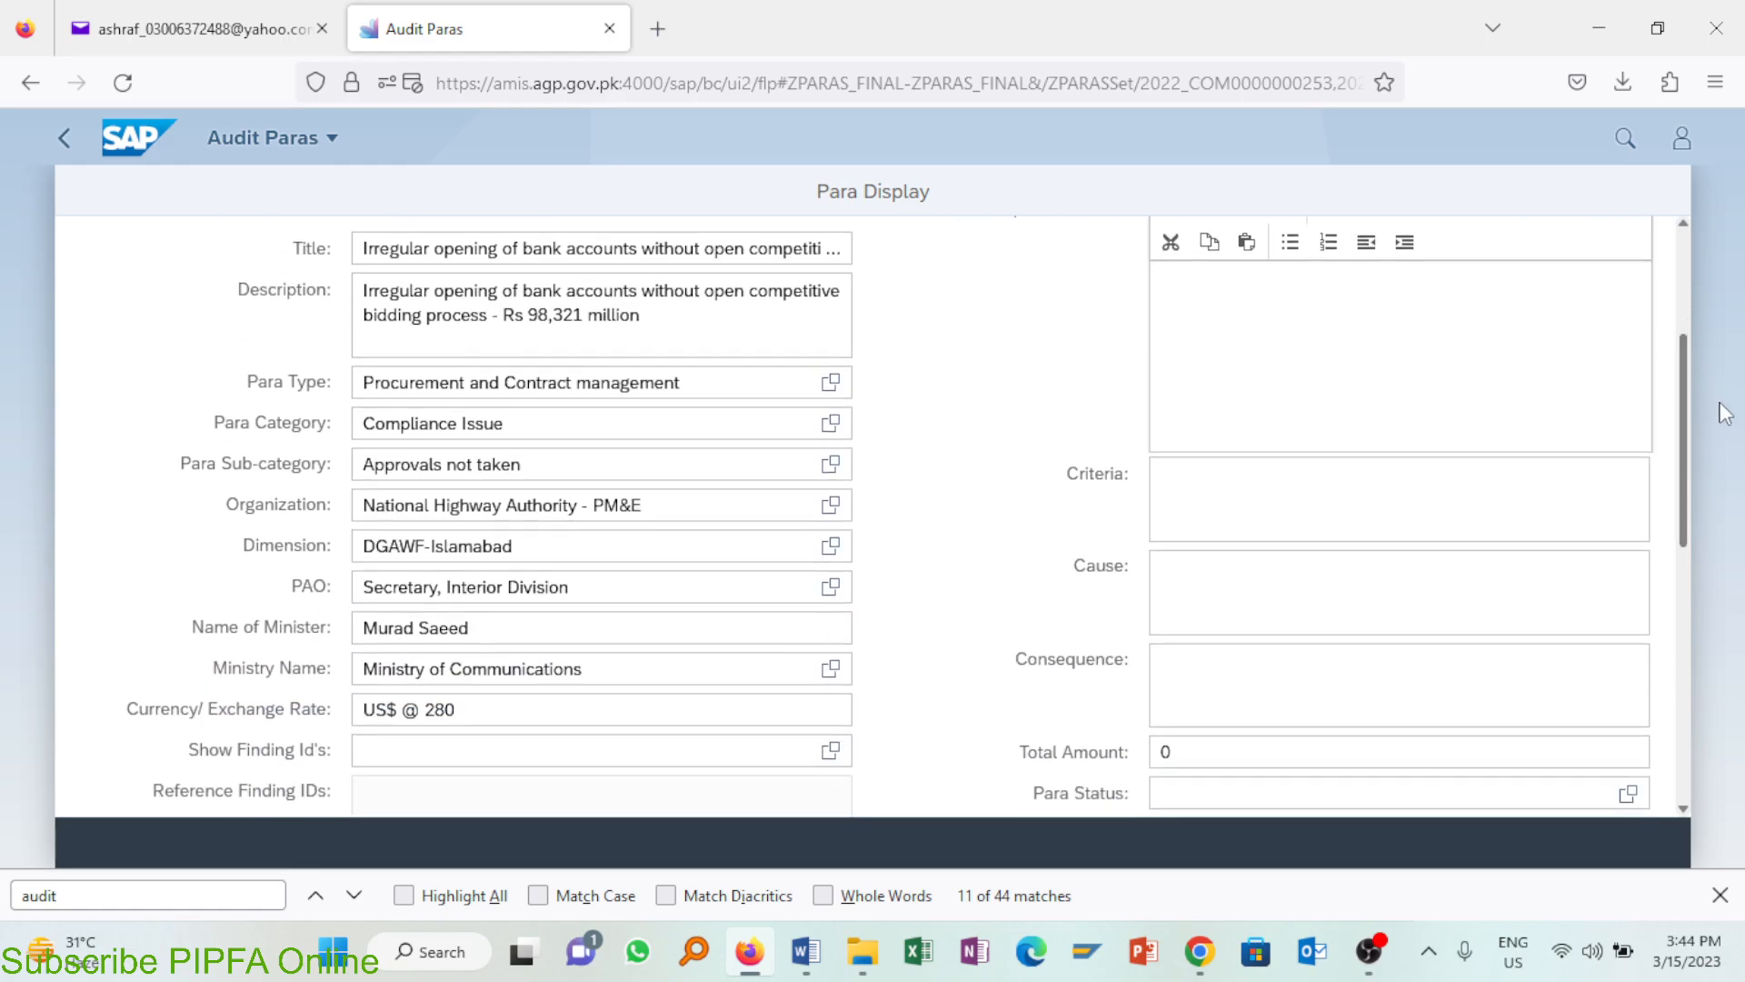
pyautogui.click(1342, 476)
pyautogui.hotkey('alt', 'Tab')
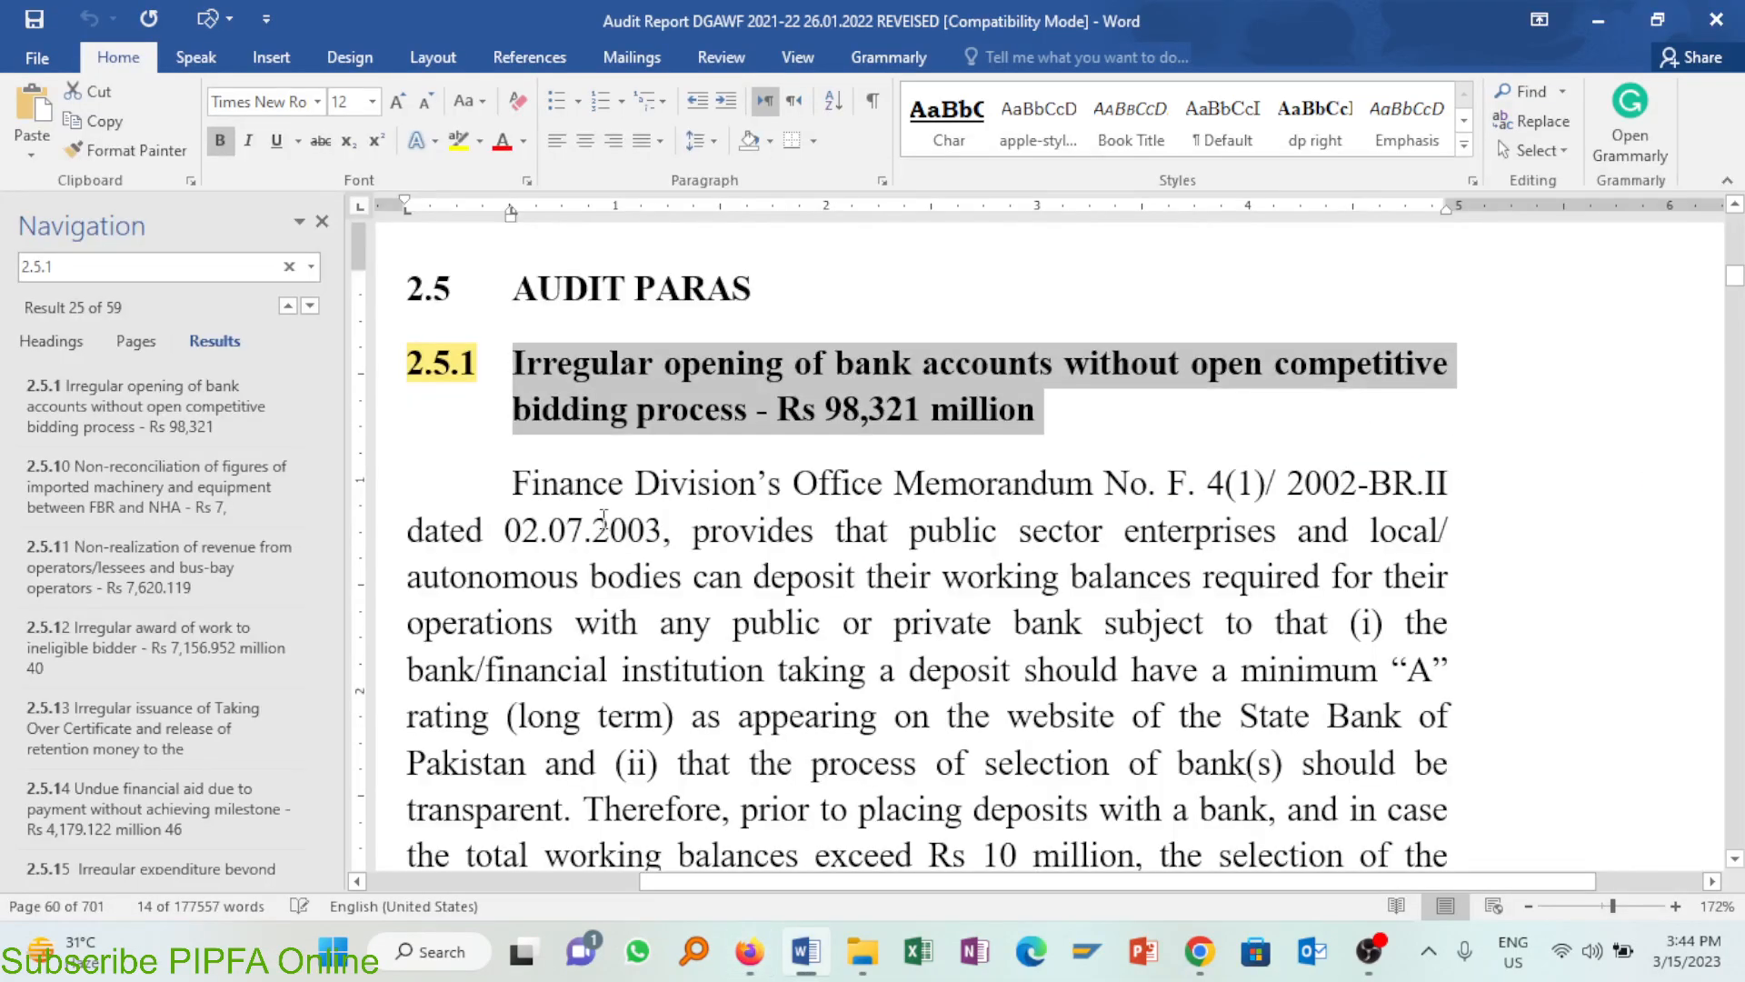
pyautogui.click(516, 483)
pyautogui.hotkey('shift', 'Down')
pyautogui.hotkey('shift', 'Down')
pyautogui.hotkey('shift', 'Down')
pyautogui.hotkey('shift', 'Down')
pyautogui.hotkey('shift', 'Down')
pyautogui.hotkey('shift', 'Down')
pyautogui.hotkey('shift', 'Down')
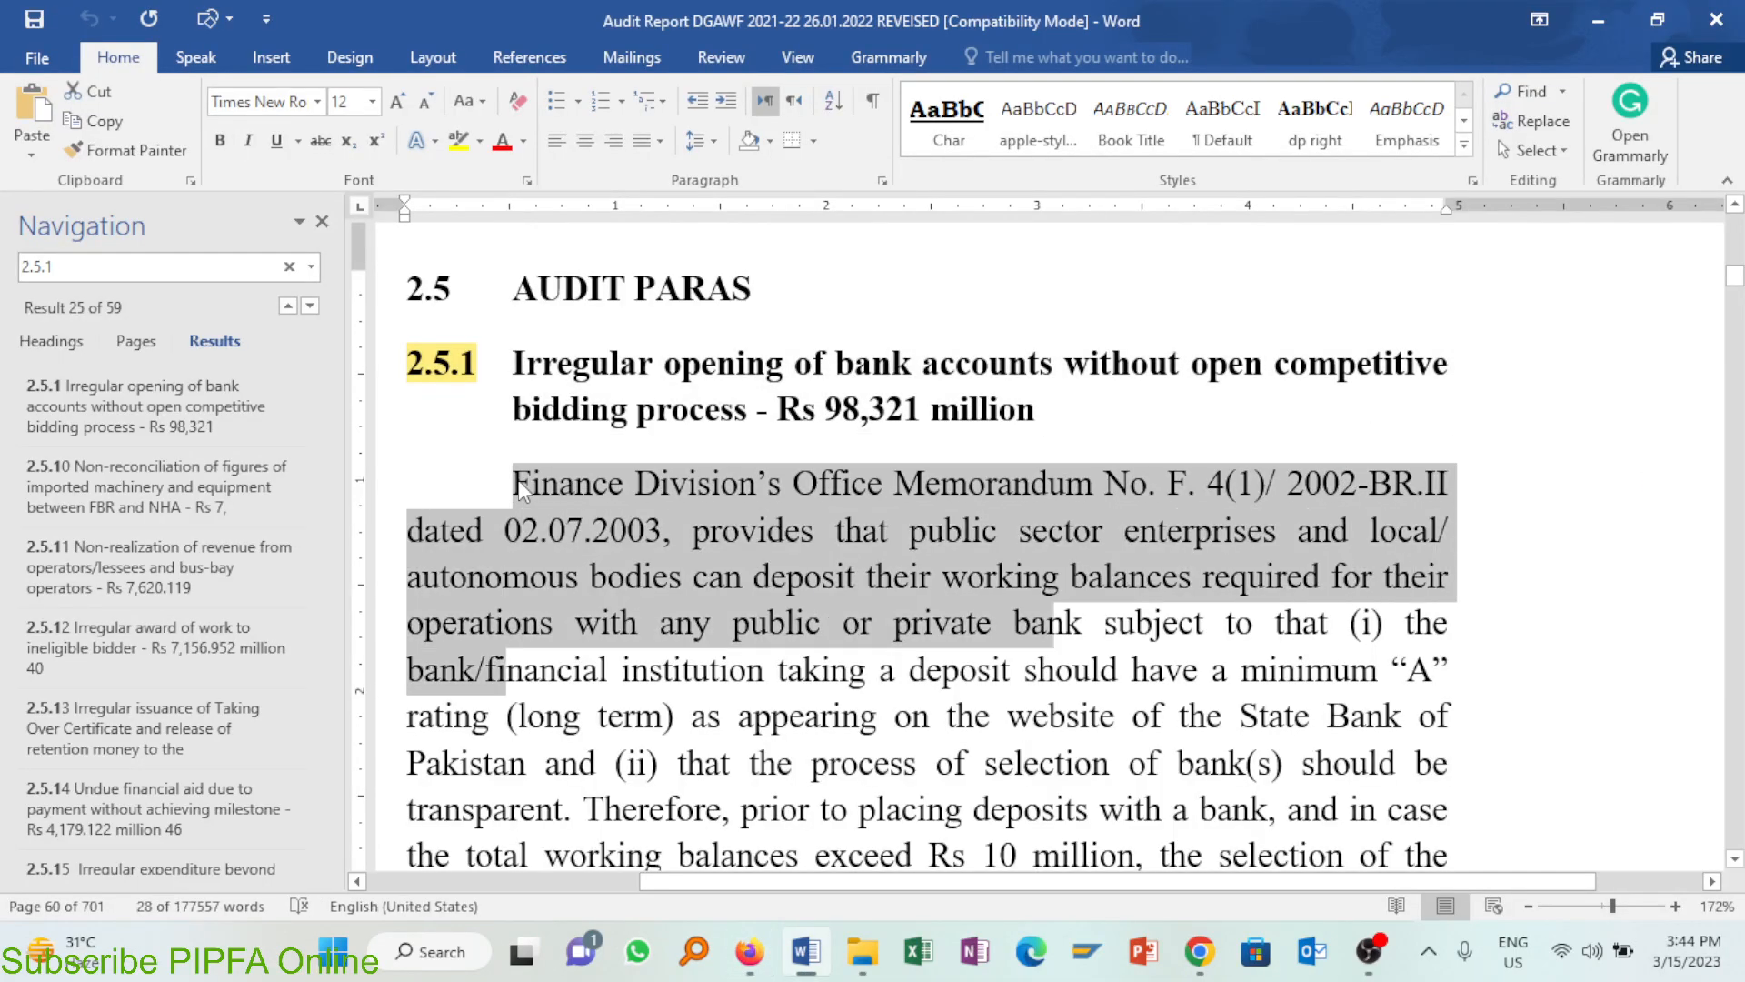
pyautogui.hotkey('shift', 'Down')
pyautogui.hotkey('shift', 'Down')
pyautogui.hotkey('shift', 'Down')
pyautogui.hotkey('shift', 'Down')
pyautogui.hotkey('shift', 'Down')
pyautogui.hotkey('shift', 'Down')
pyautogui.hotkey('shift', 'Down')
pyautogui.hotkey('shift', 'Down')
pyautogui.hotkey('shift', 'Down')
pyautogui.hotkey('shift', 'Down')
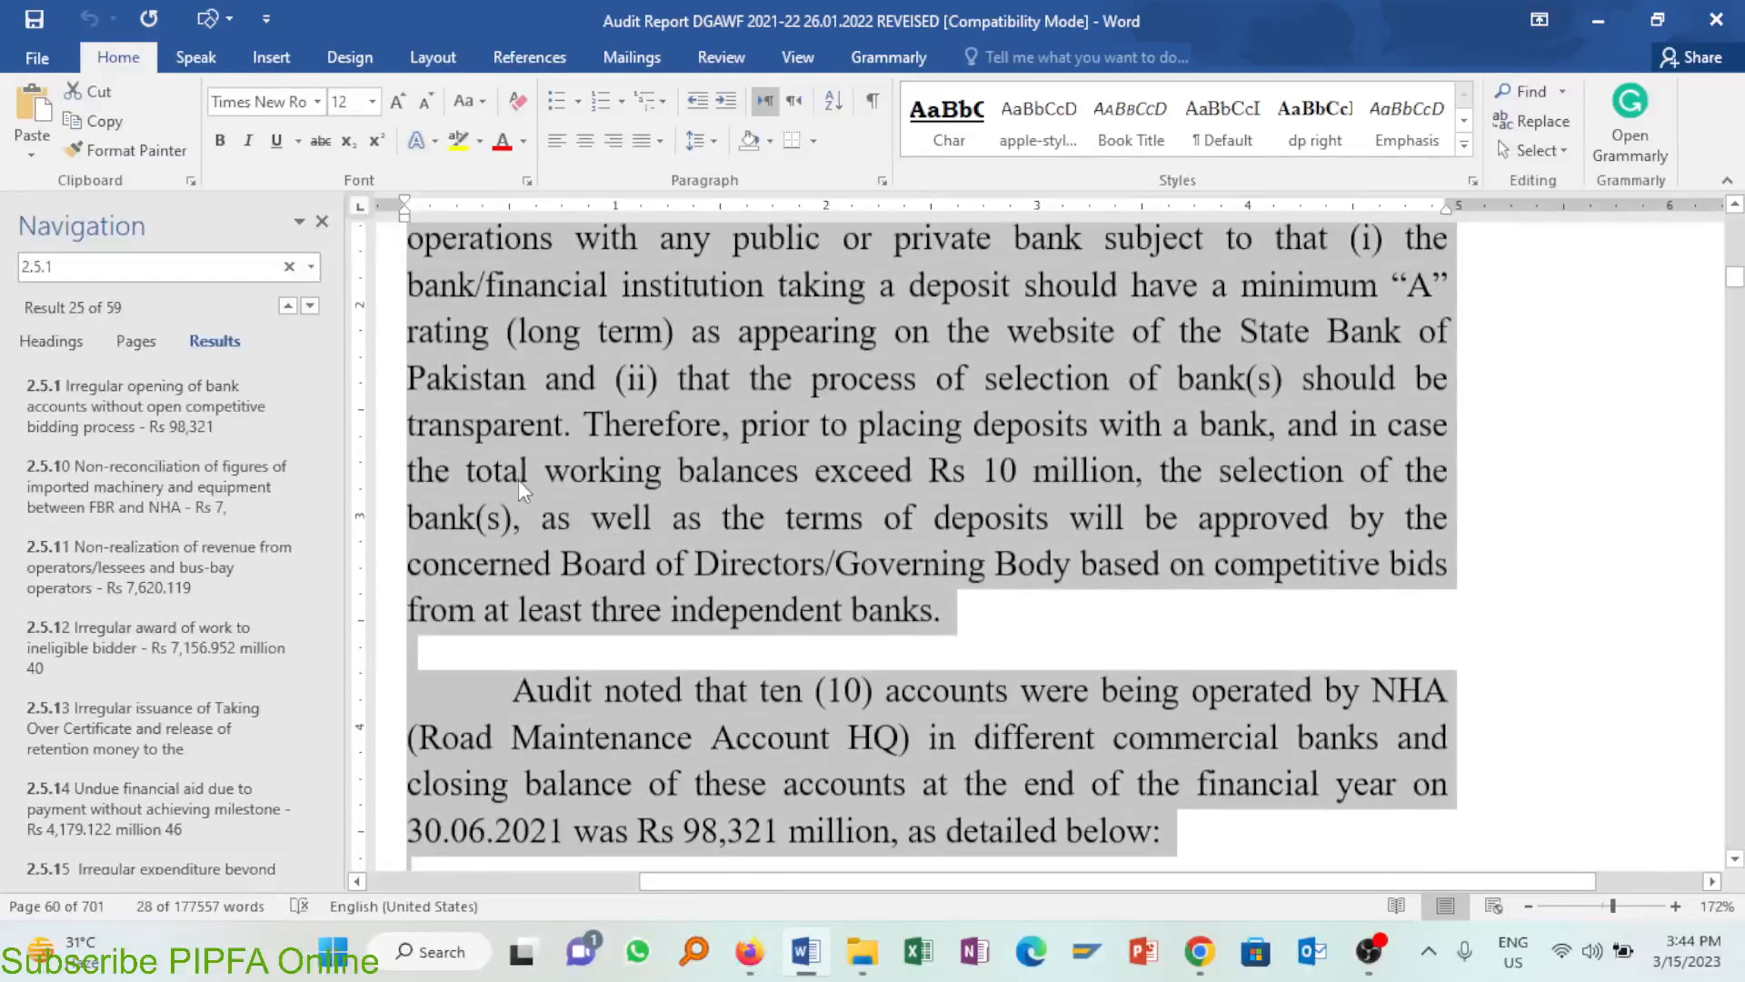
pyautogui.hotkey('shift', 'Up')
pyautogui.hotkey('shift', 'Up')
pyautogui.hotkey('shift', 'Up')
pyautogui.hotkey('shift', 'Up')
pyautogui.hotkey('shift', 'Up')
pyautogui.hotkey('shift', 'Up')
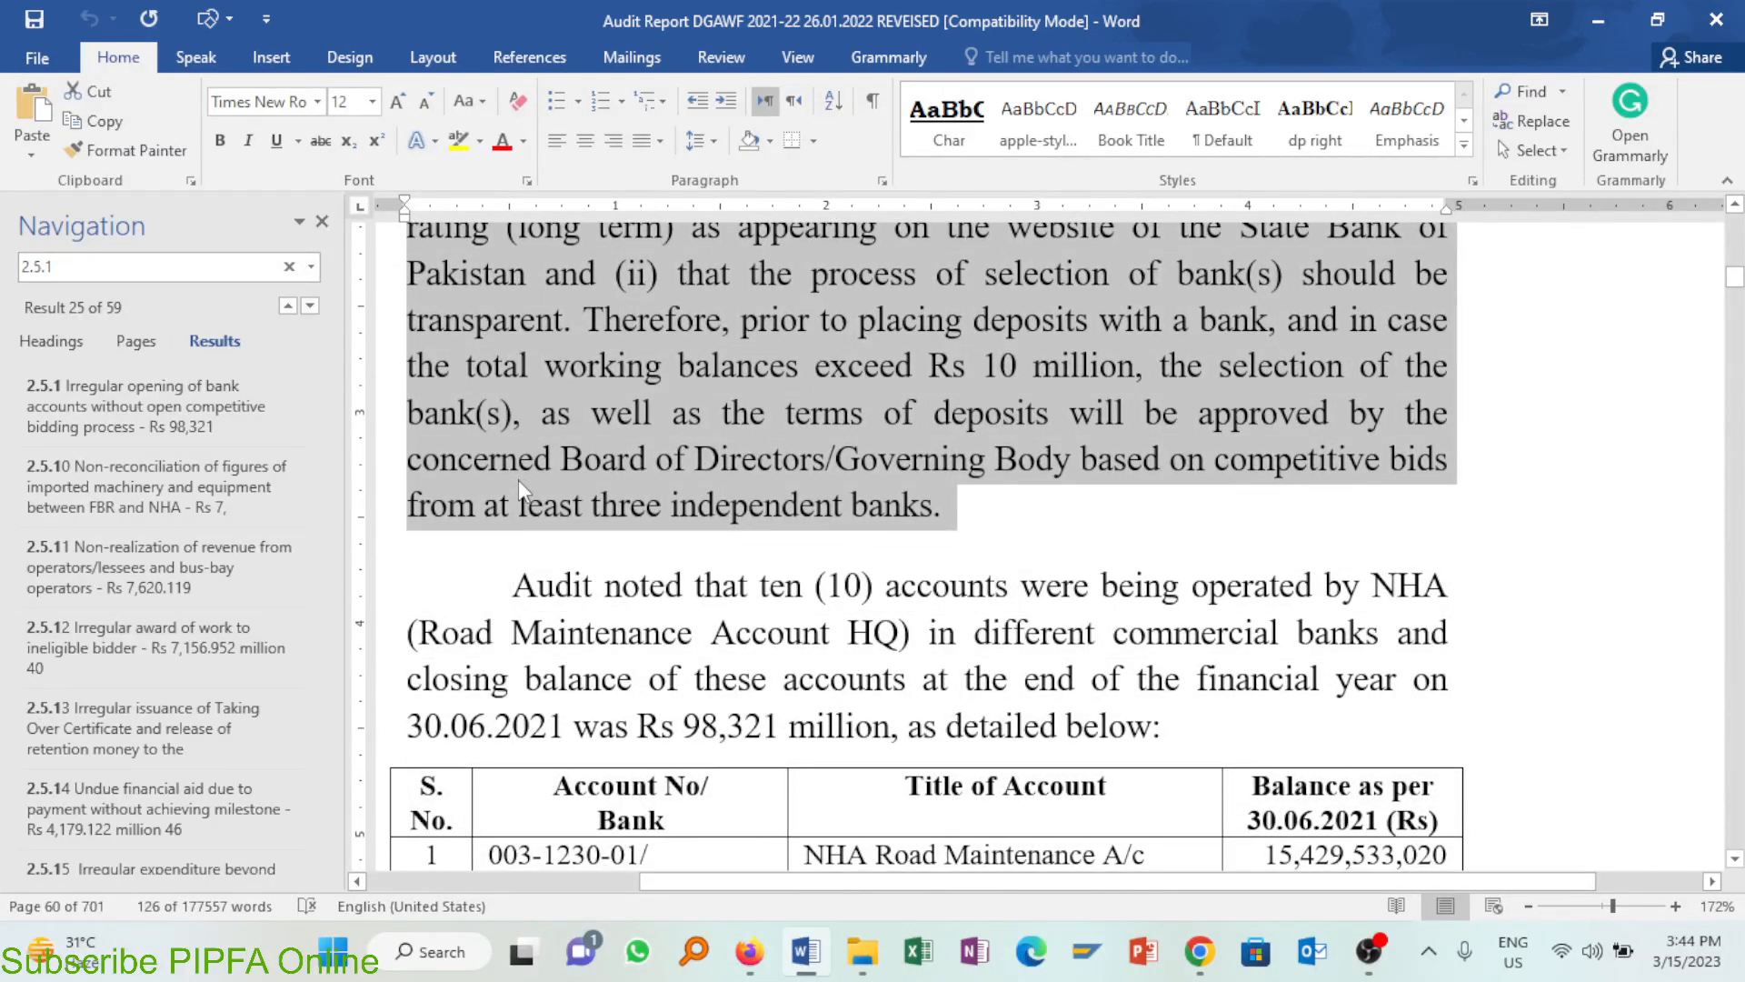
pyautogui.hotkey('alt', 'Tab')
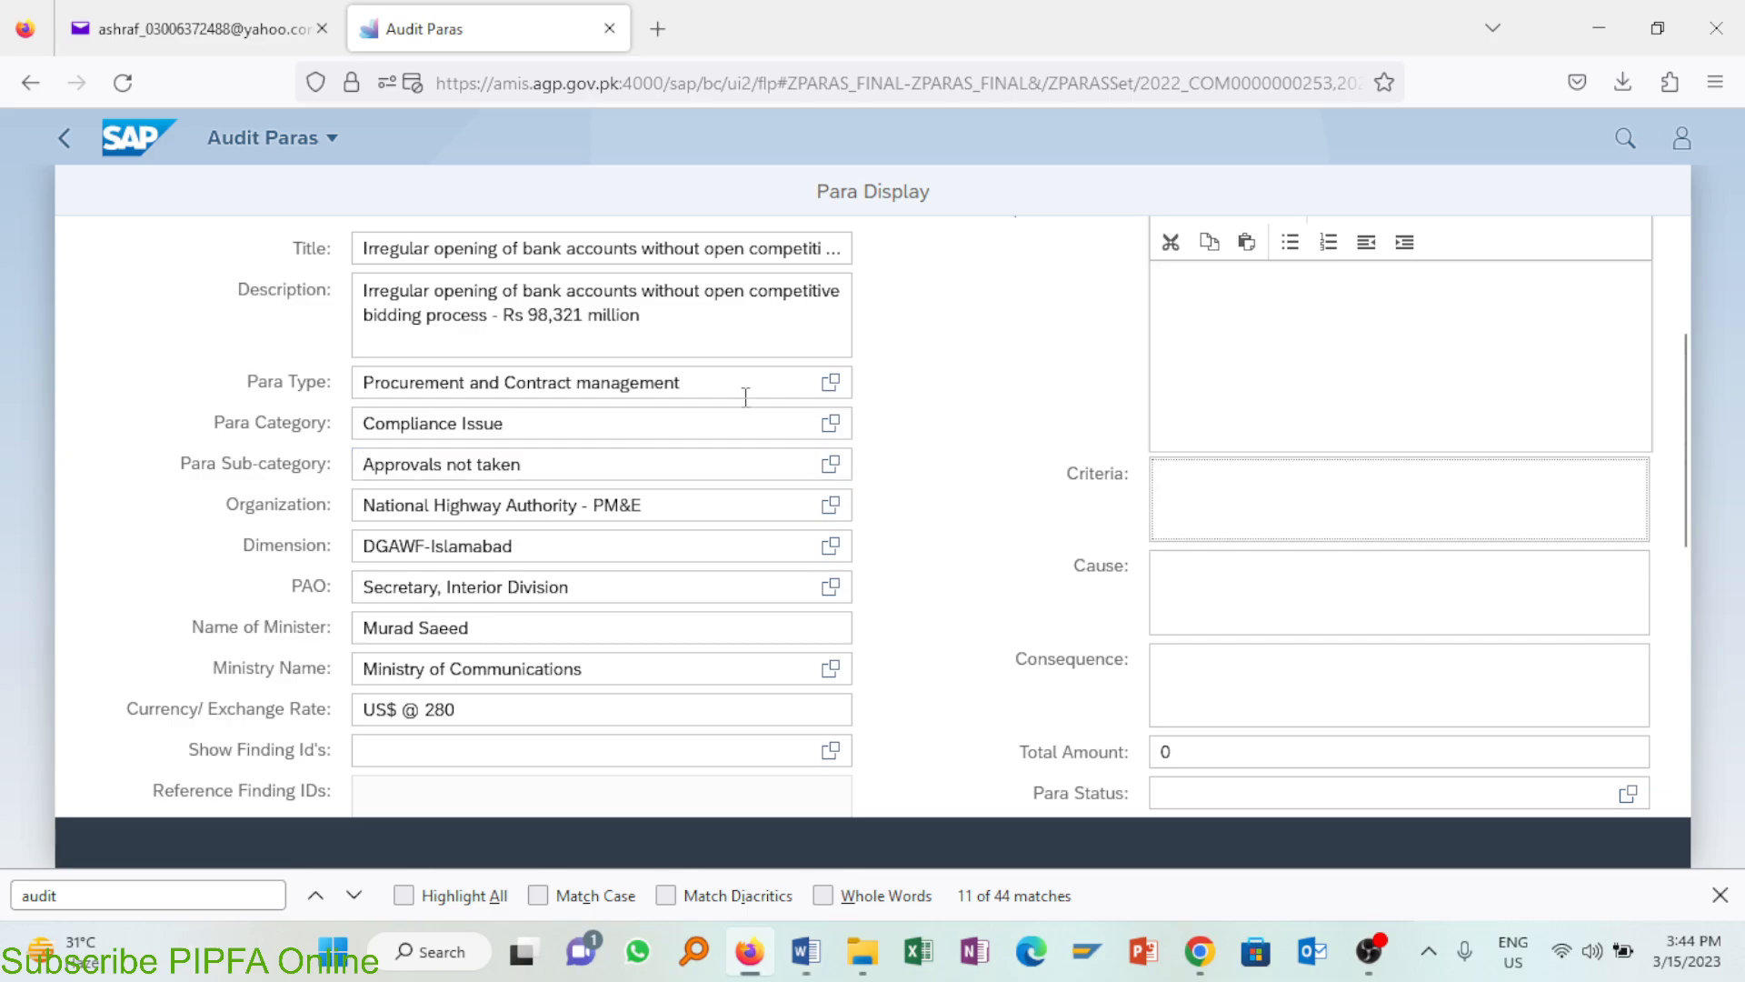
pyautogui.hotkey('ctrl', 'v')
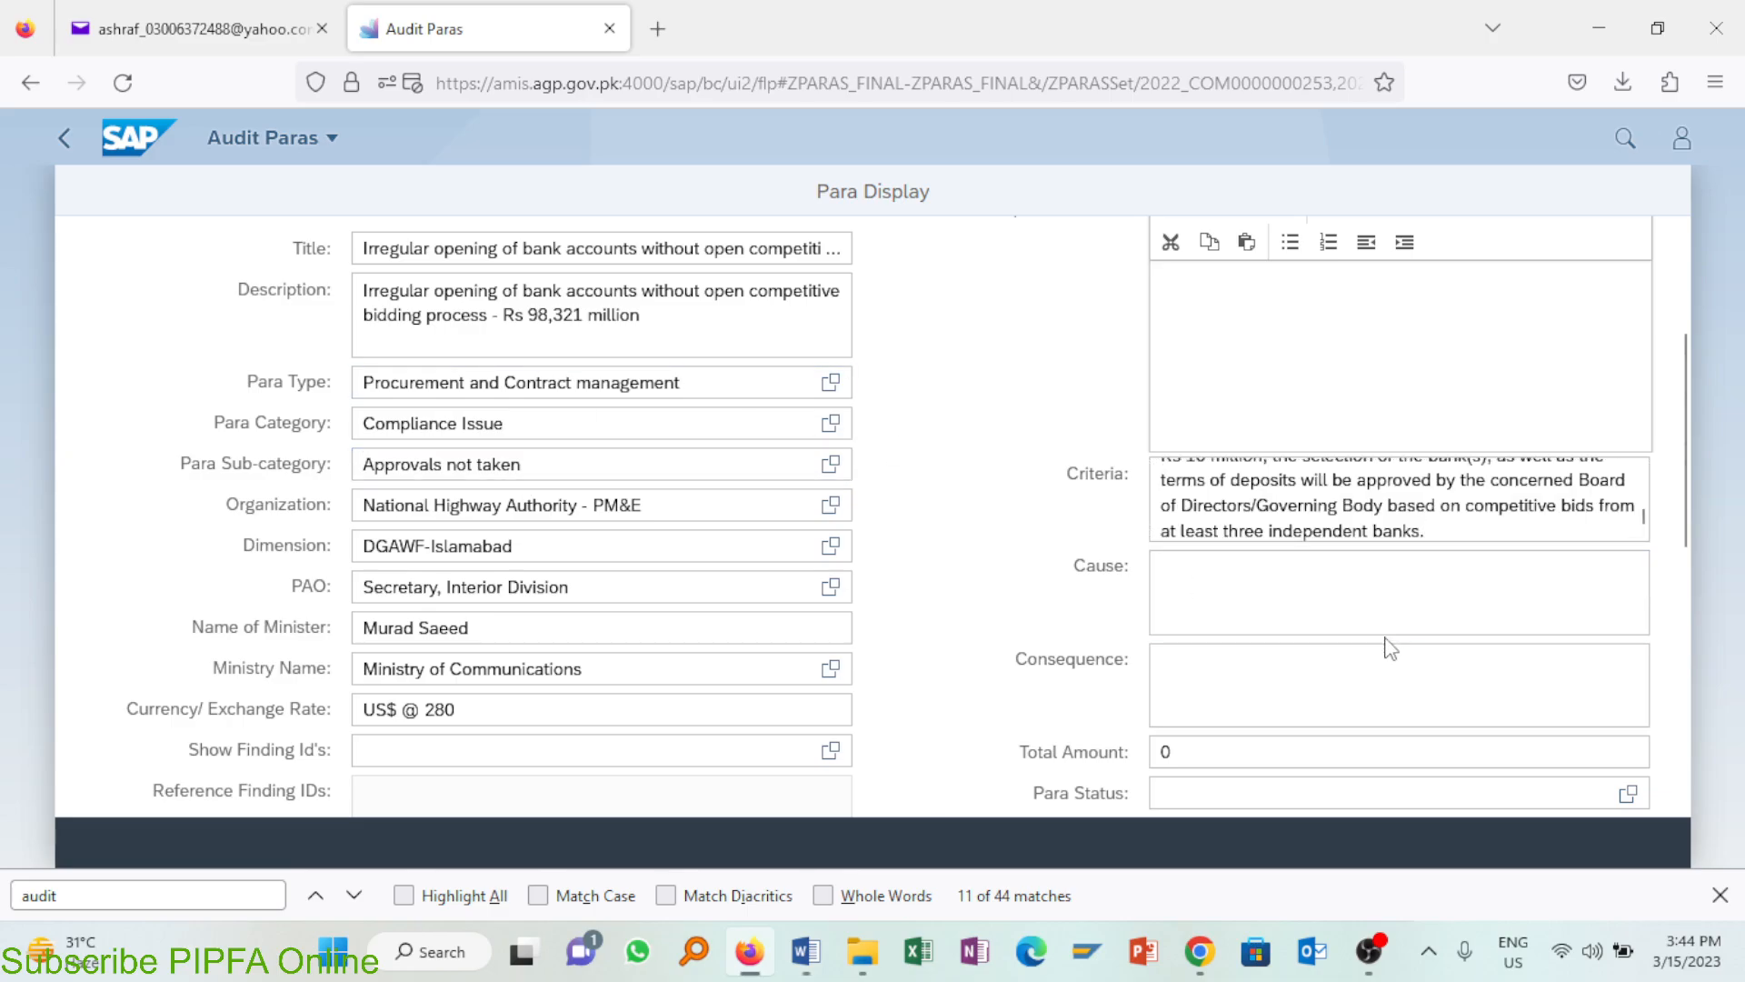
# Step: Copy the Word report text from "Audit noted that ten (10) accounts" through "Rs 98,321 million" into the Condition field in Audit Paras
pyautogui.click(1404, 623)
pyautogui.scroll(-3, 1704, 526)
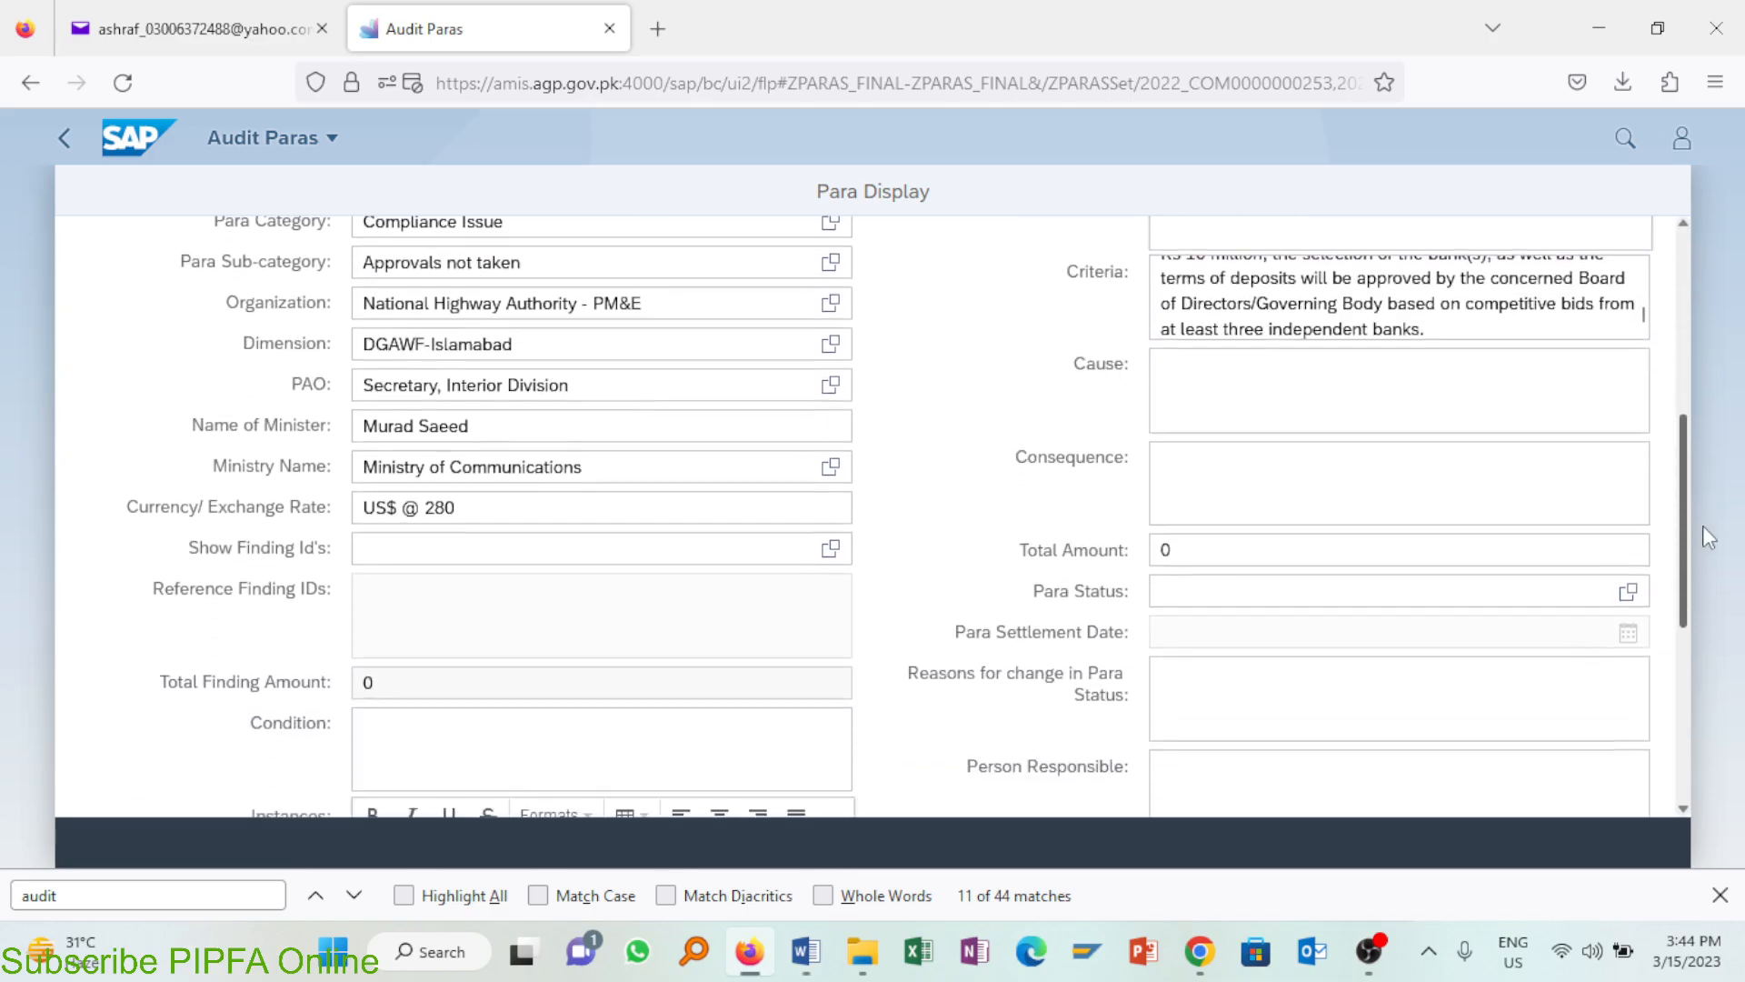
pyautogui.hotkey('alt', 'Tab')
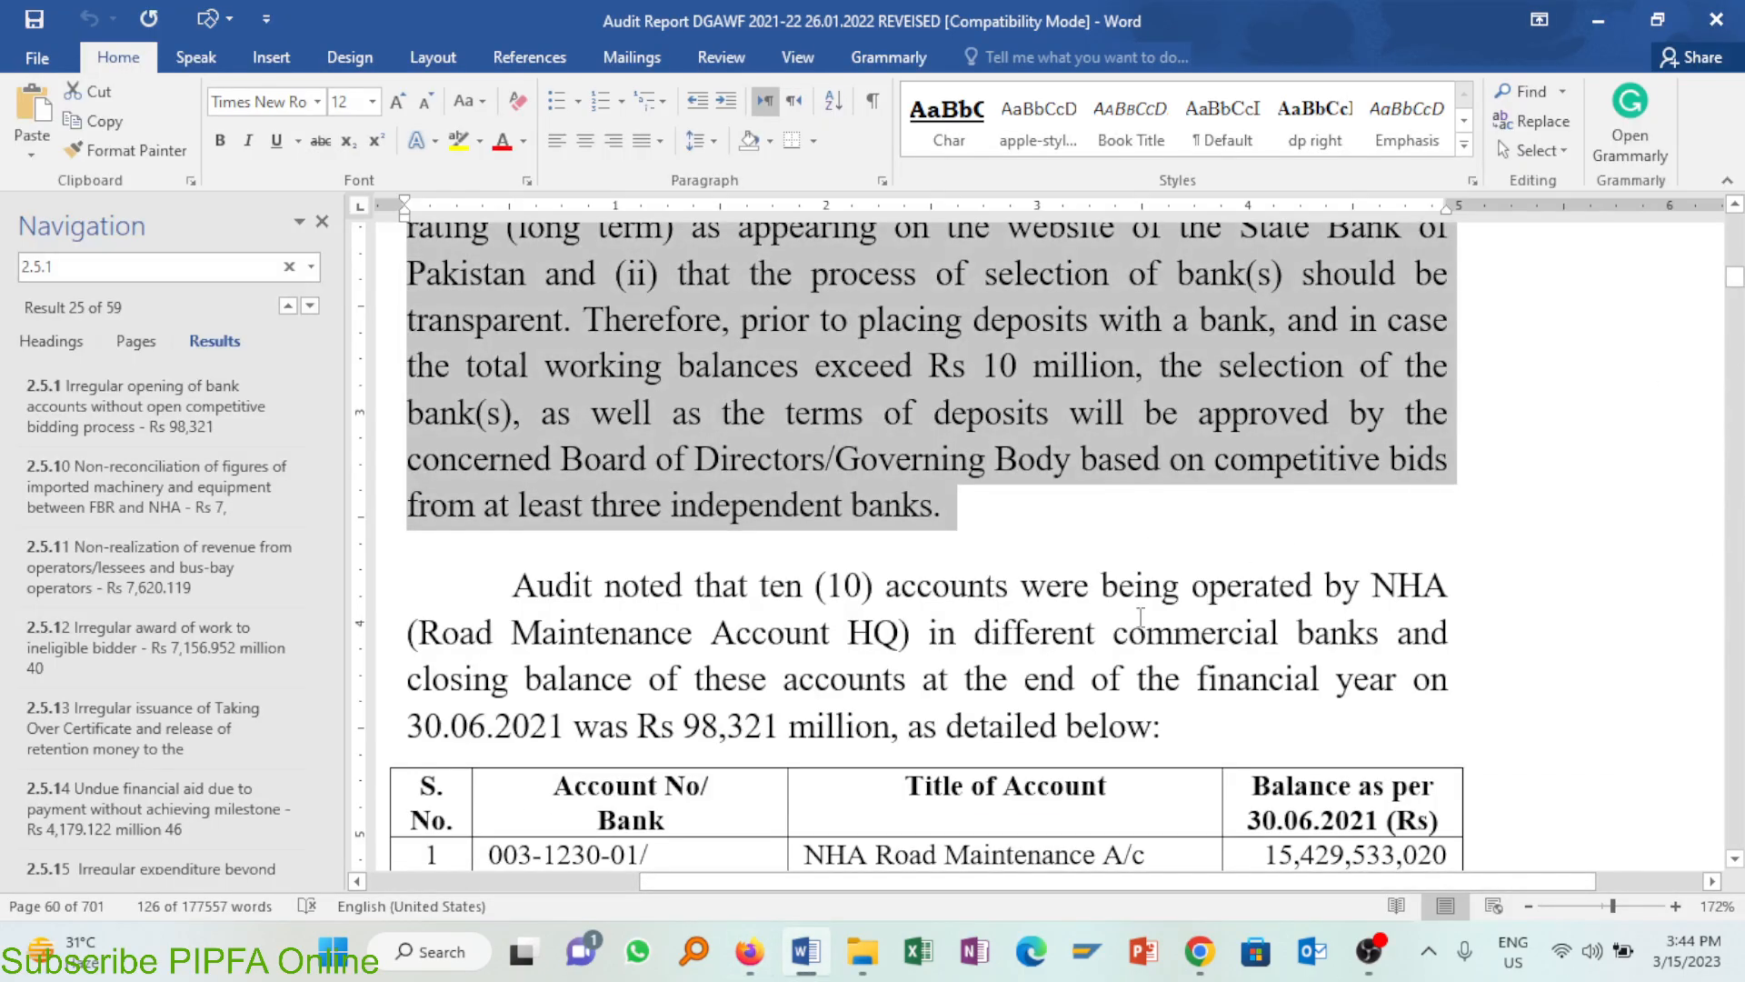
pyautogui.click(496, 567)
pyautogui.hotkey('shift', 'Down')
pyautogui.hotkey('shift', 'Down')
pyautogui.hotkey('shift', 'Down')
pyautogui.hotkey('shift', 'Down')
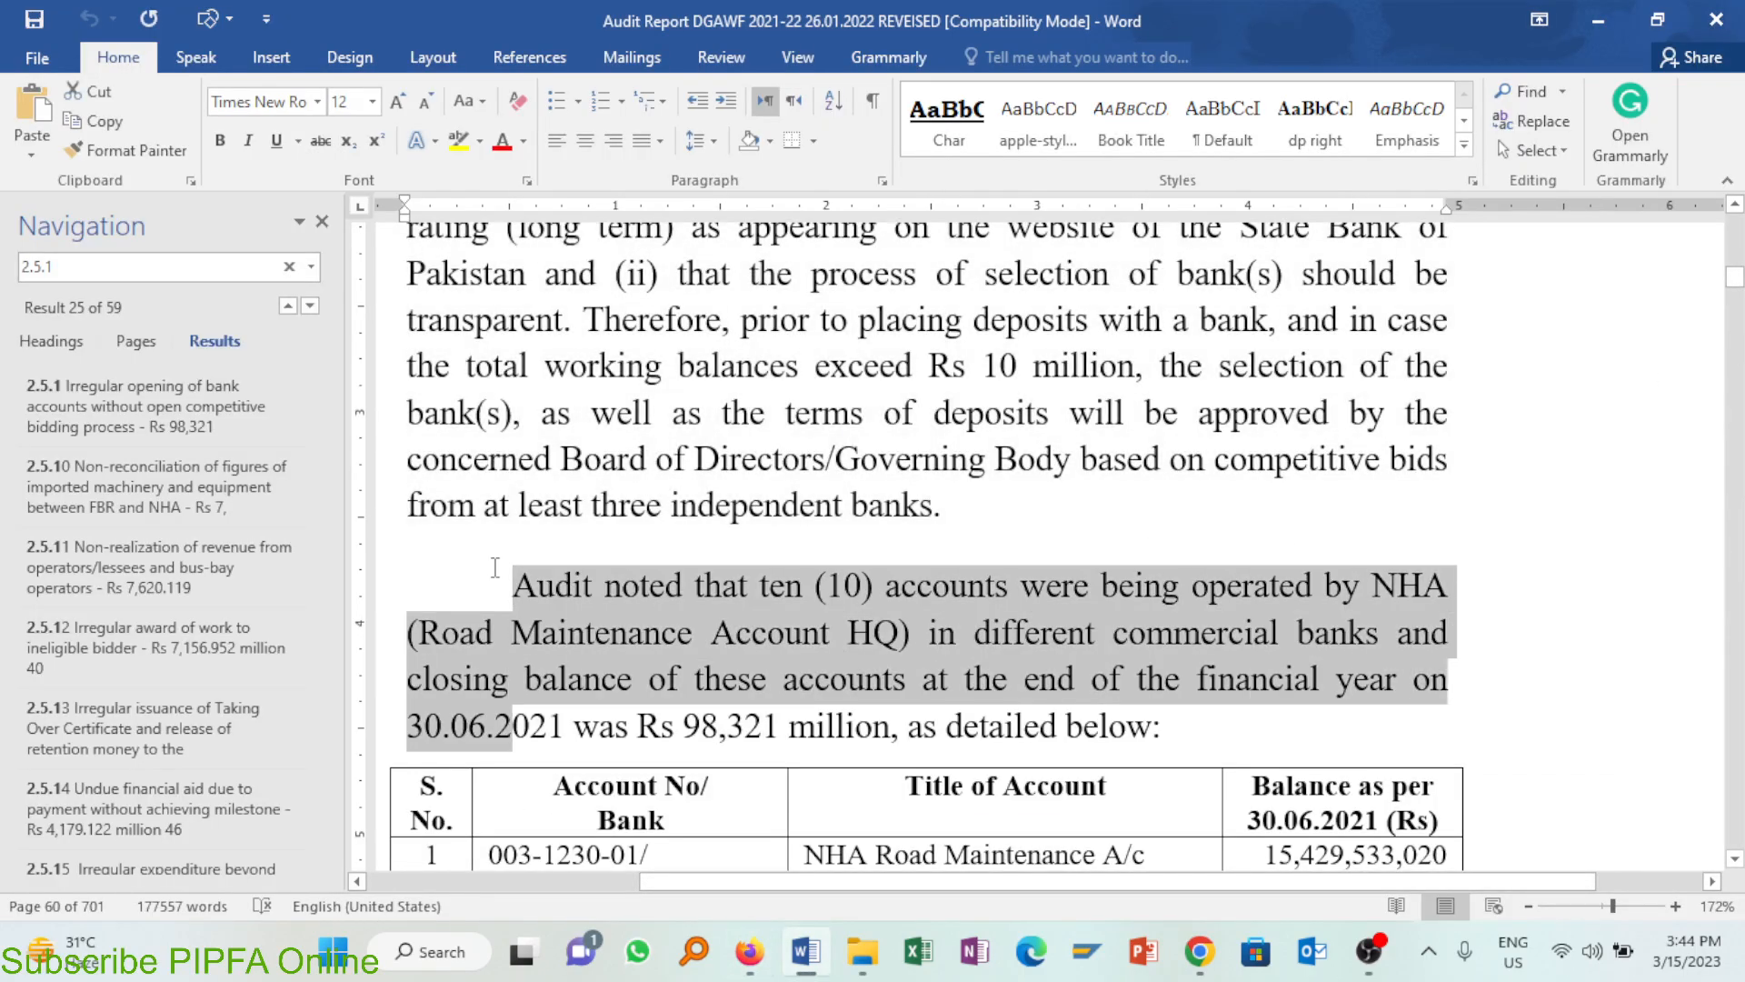
pyautogui.hotkey('shift', 'Left')
pyautogui.hotkey('shift', 'Left')
pyautogui.hotkey('shift', 'Left')
pyautogui.hotkey('shift', 'Left')
pyautogui.hotkey('shift', 'Left')
pyautogui.hotkey('shift', 'Left')
pyautogui.hotkey('shift', 'Left')
pyautogui.hotkey('shift', 'Left')
pyautogui.hotkey('shift', 'Left')
pyautogui.hotkey('shift', 'Left')
pyautogui.hotkey('shift', 'Left')
pyautogui.hotkey('shift', 'Left')
pyautogui.hotkey('shift', 'Left')
pyautogui.hotkey('shift', 'Left')
pyautogui.hotkey('shift', 'Left')
pyautogui.hotkey('shift', 'Left')
pyautogui.hotkey('shift', 'Left')
pyautogui.hotkey('shift', 'Left')
pyautogui.hotkey('shift', 'Left')
pyautogui.hotkey('shift', 'Left')
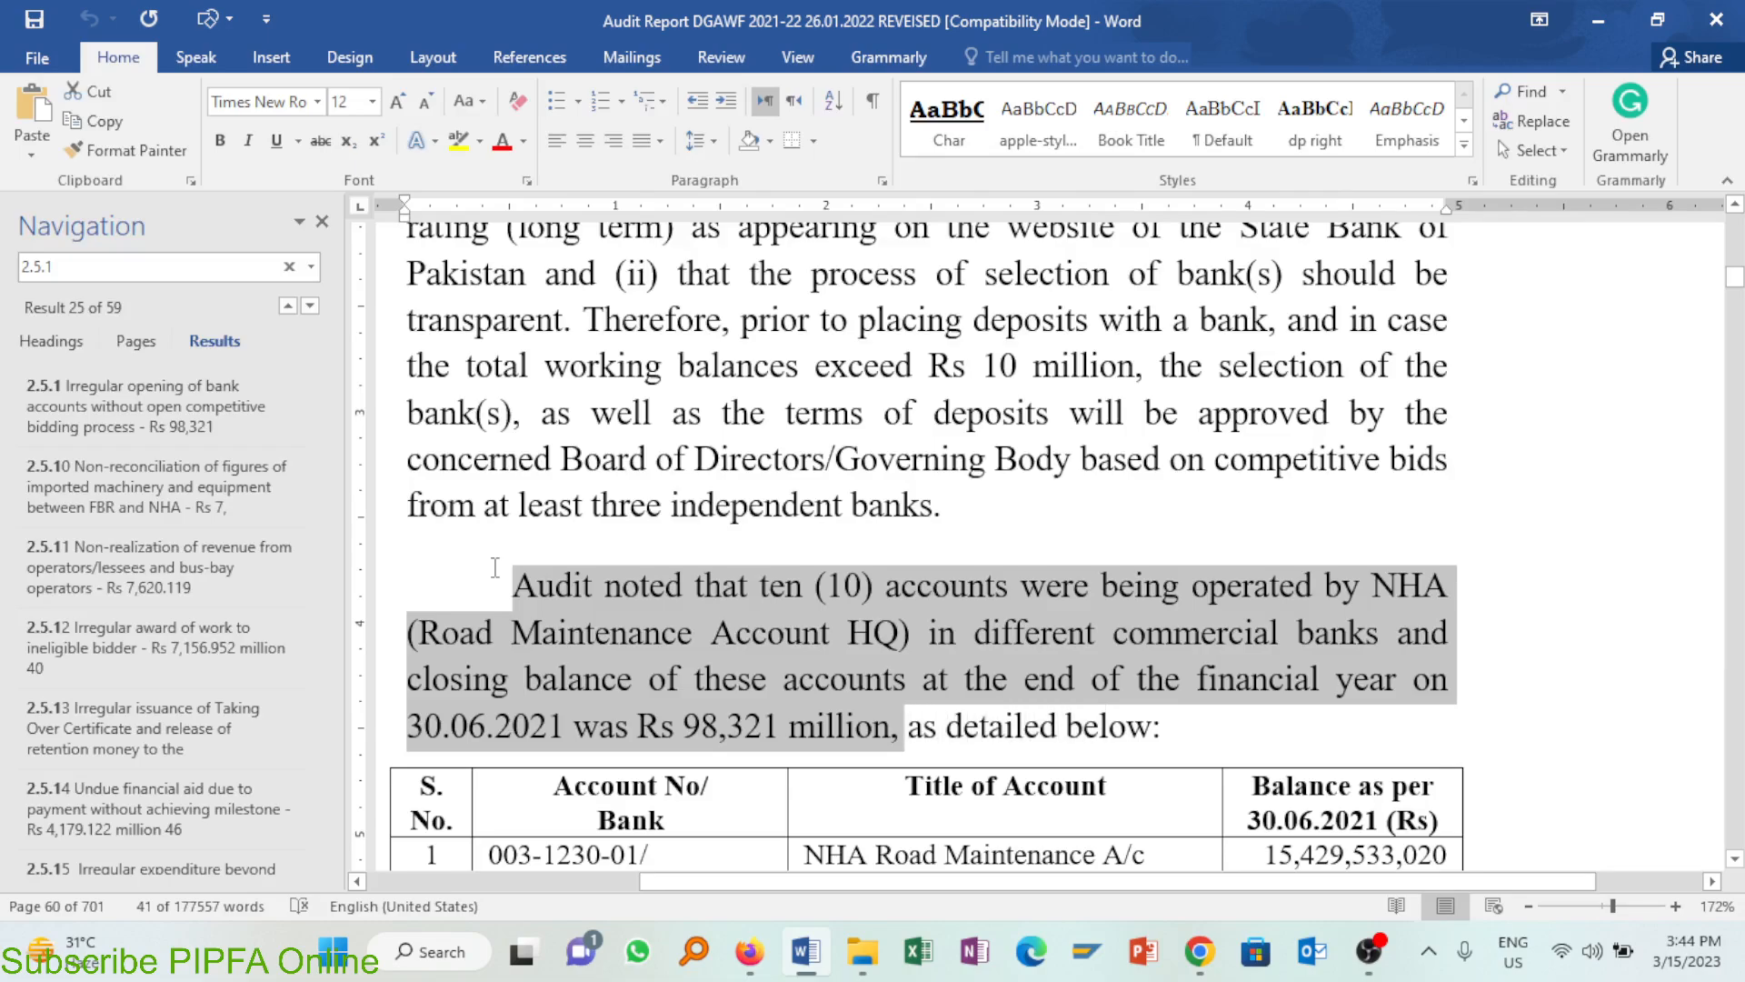
pyautogui.hotkey('shift', 'Right')
pyautogui.hotkey('alt', 'Tab')
pyautogui.click(516, 682)
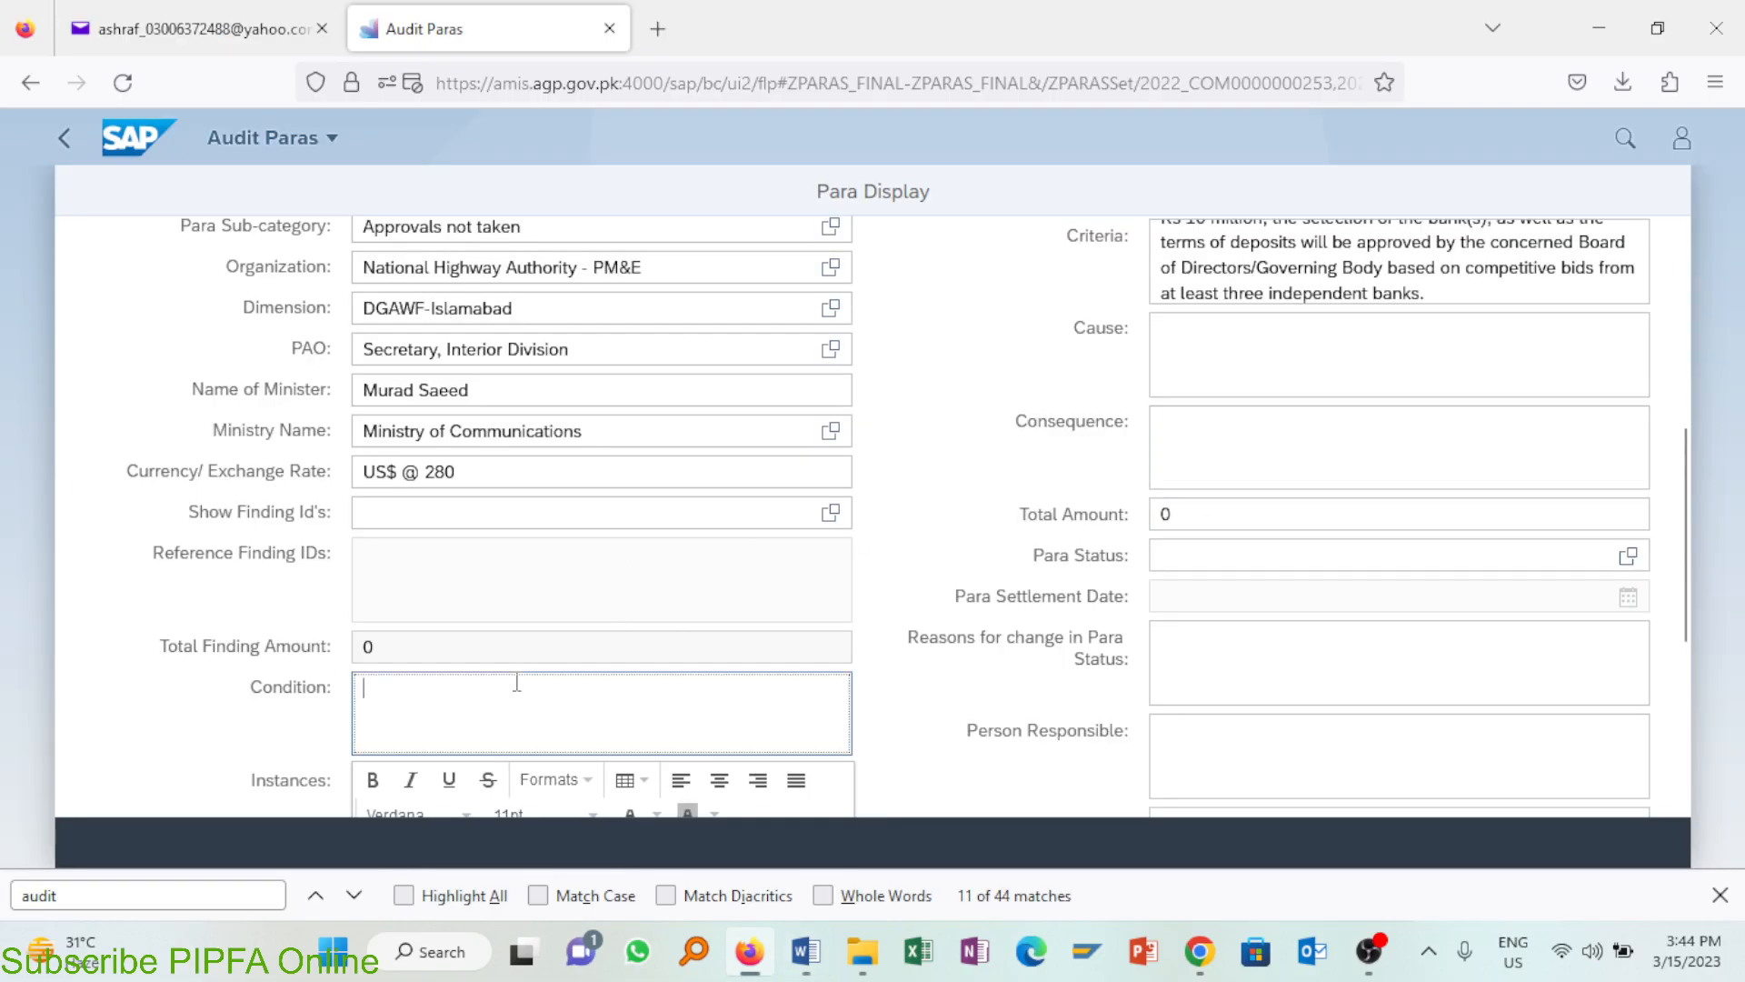
pyautogui.hotkey('ctrl', 'v')
# Step: Copy the Word report's table of ten bank accounts and balances into the Instances field in Audit Paras, keeping its formatting
pyautogui.scroll(-3, 1683, 637)
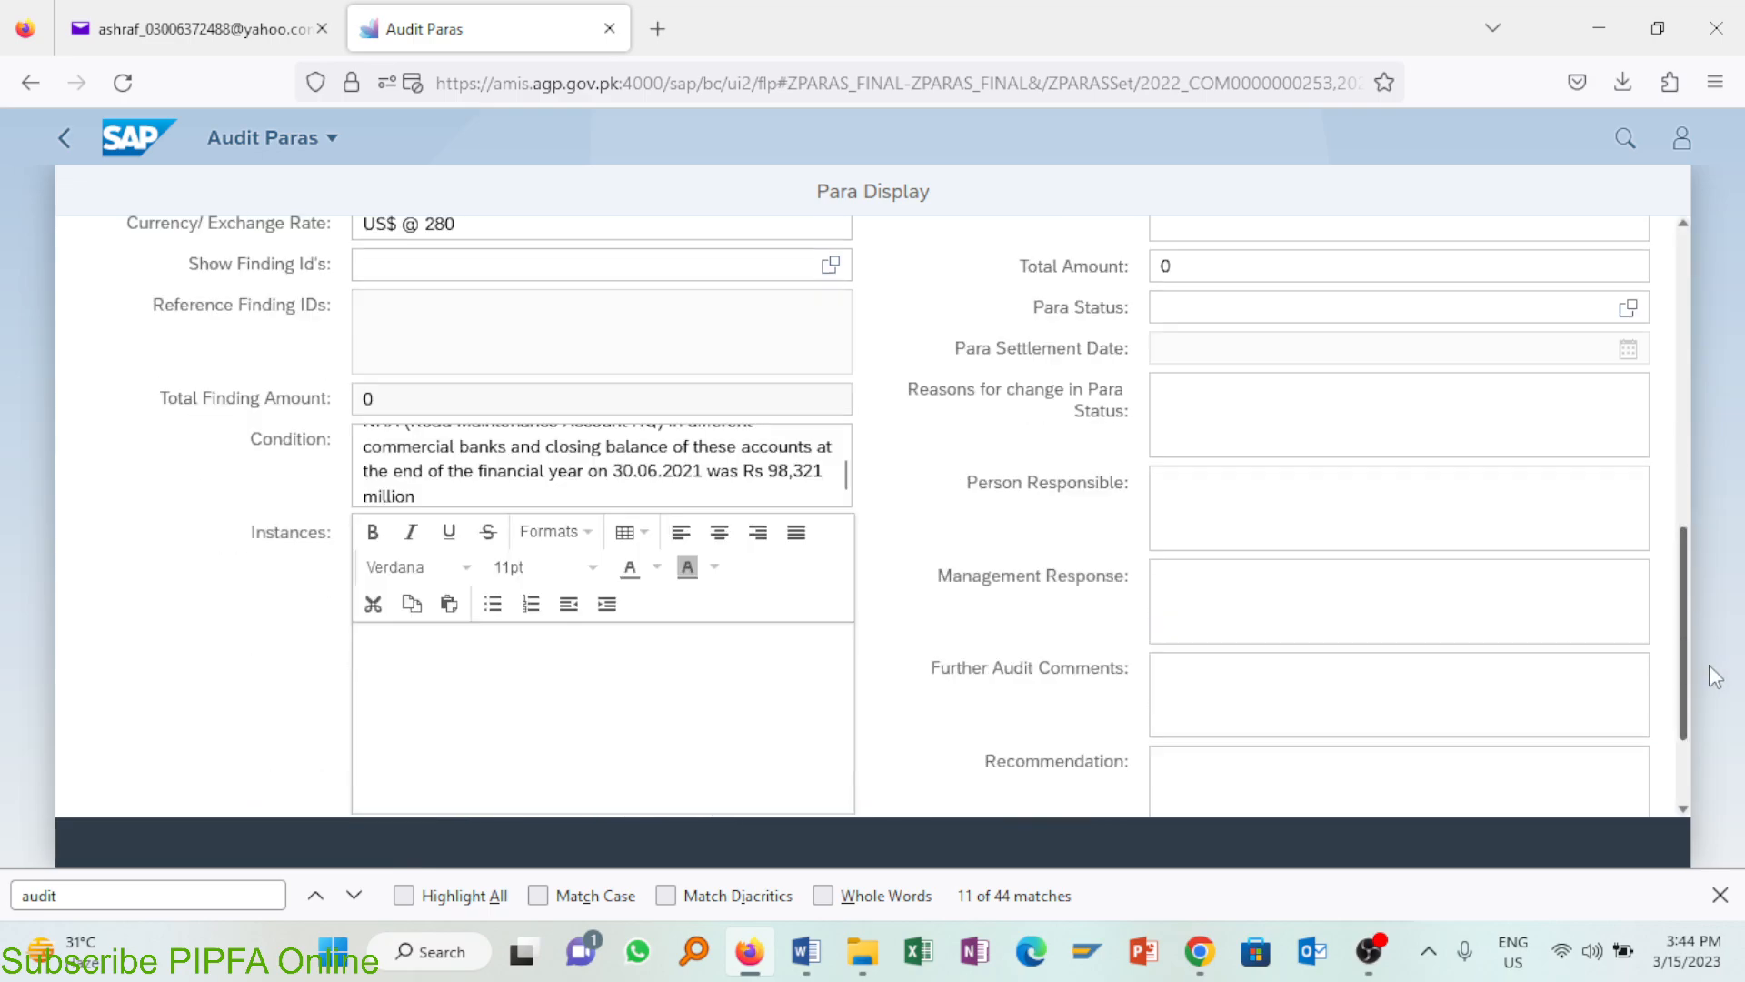
pyautogui.hotkey('alt', 'Tab')
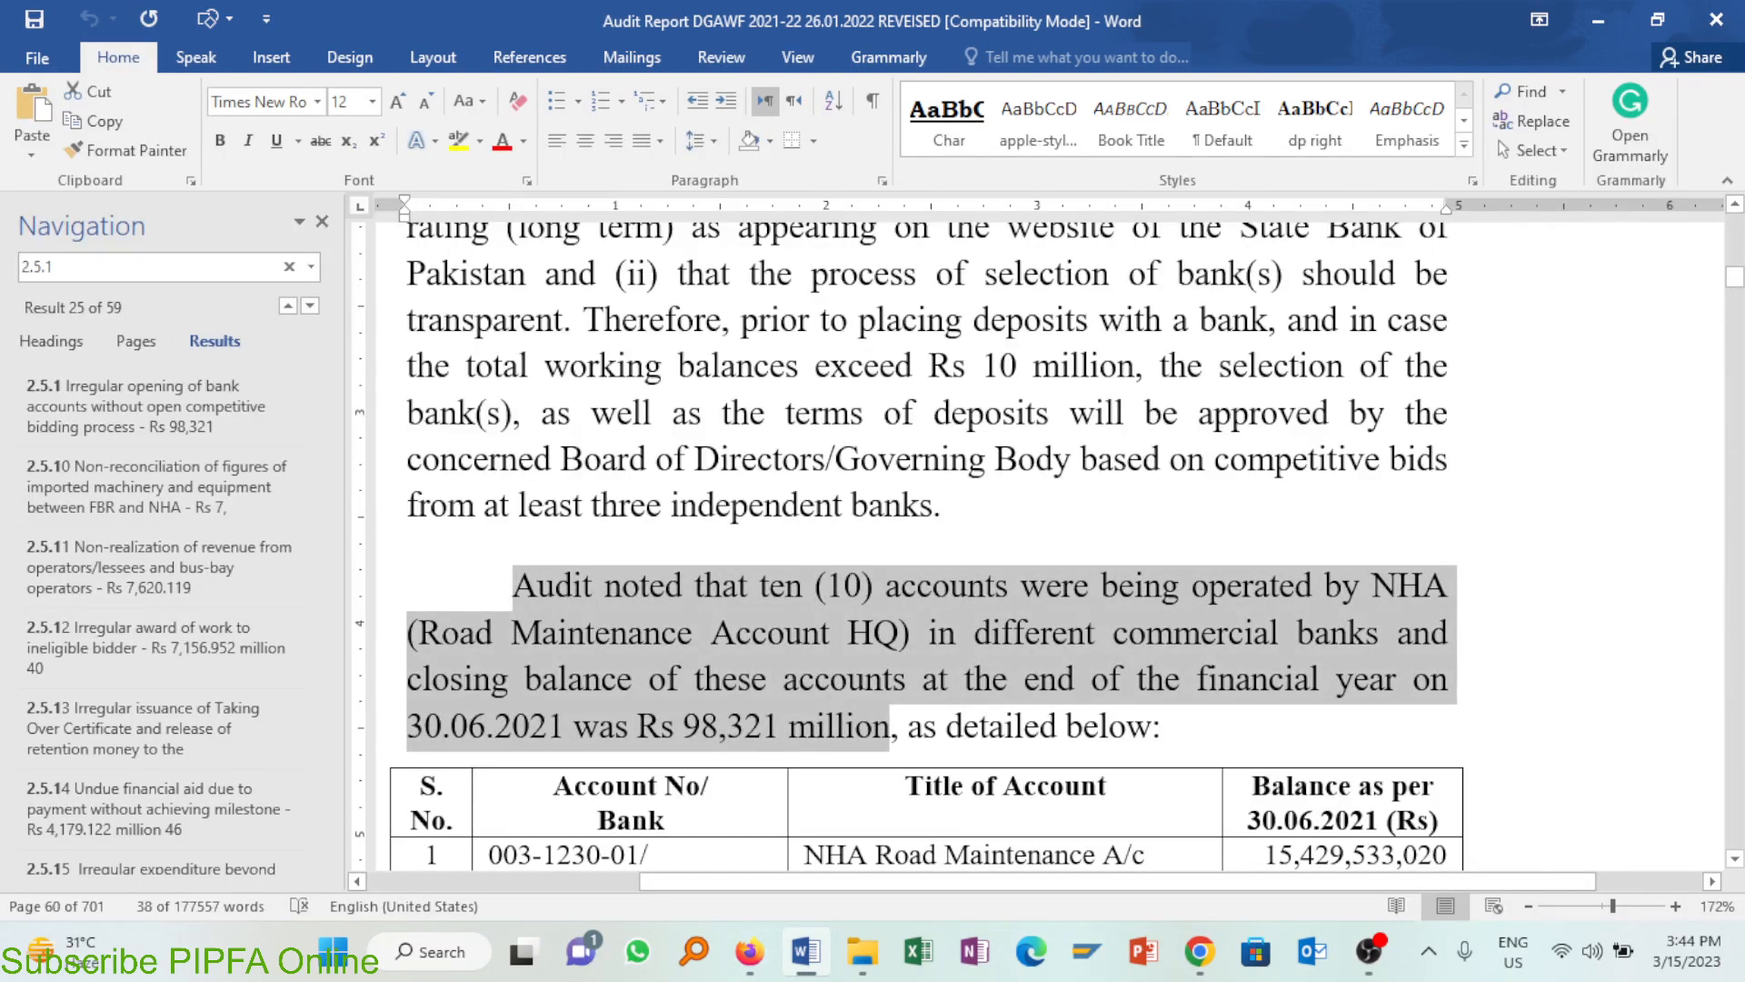
pyautogui.scroll(-6, 1734, 858)
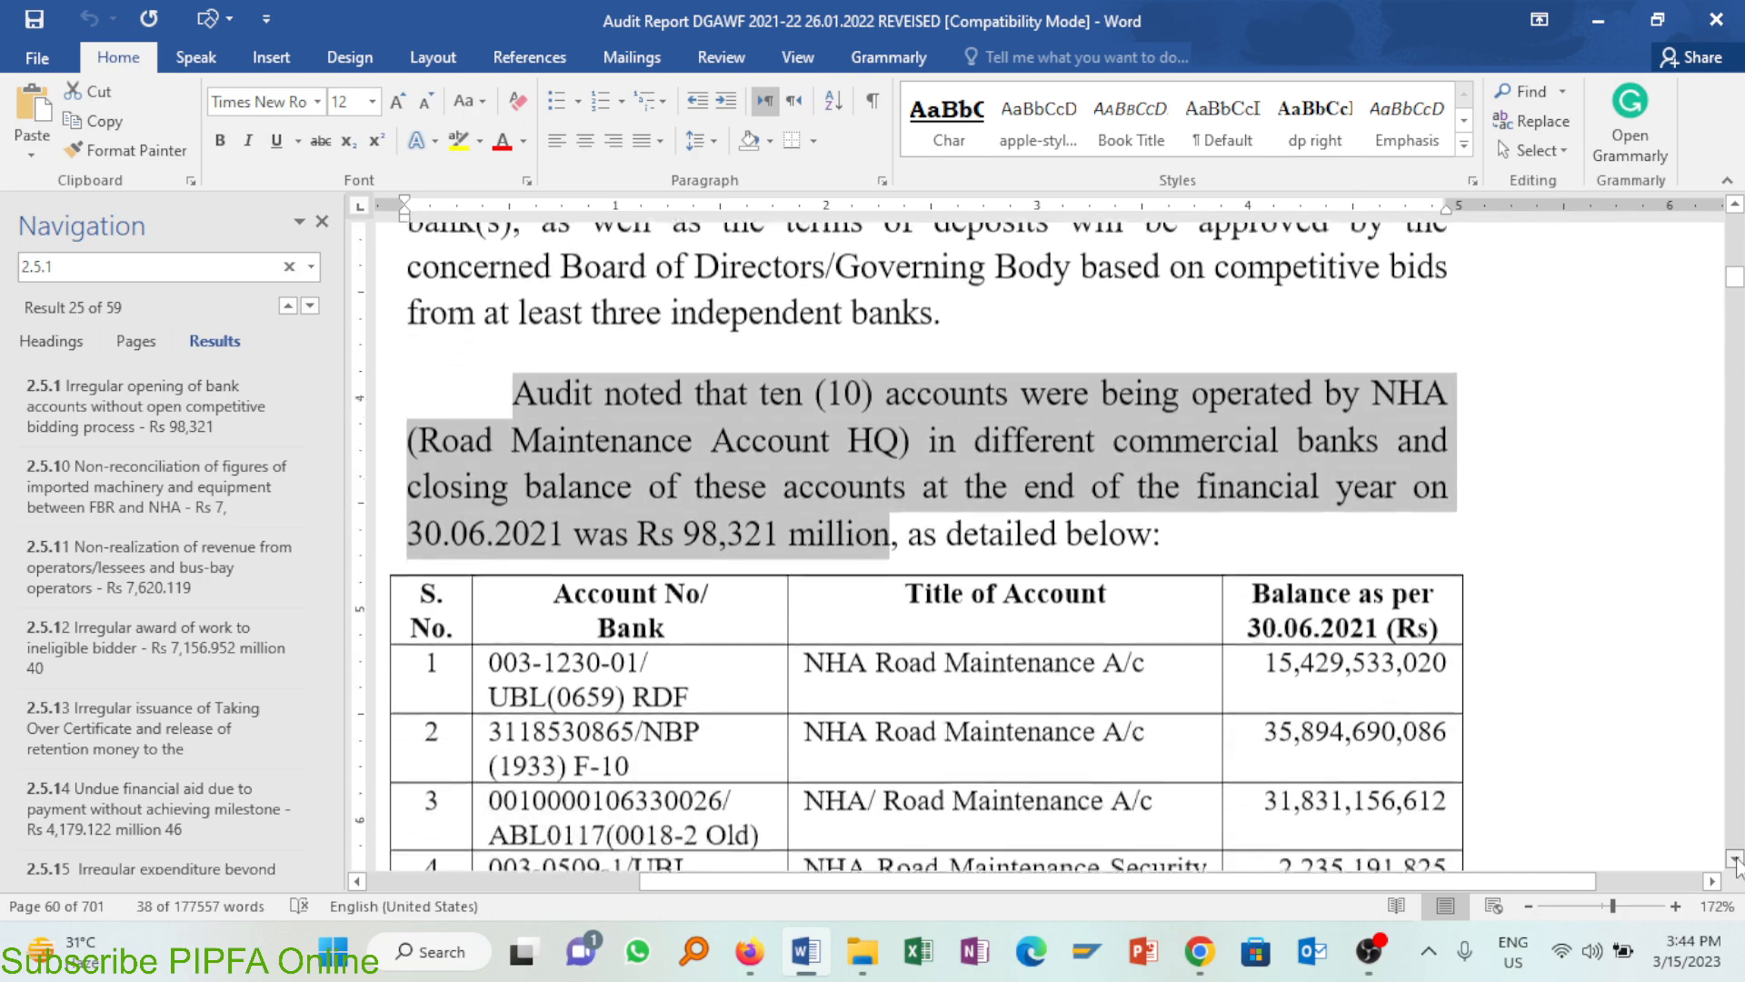
pyautogui.scroll(-3, 1734, 858)
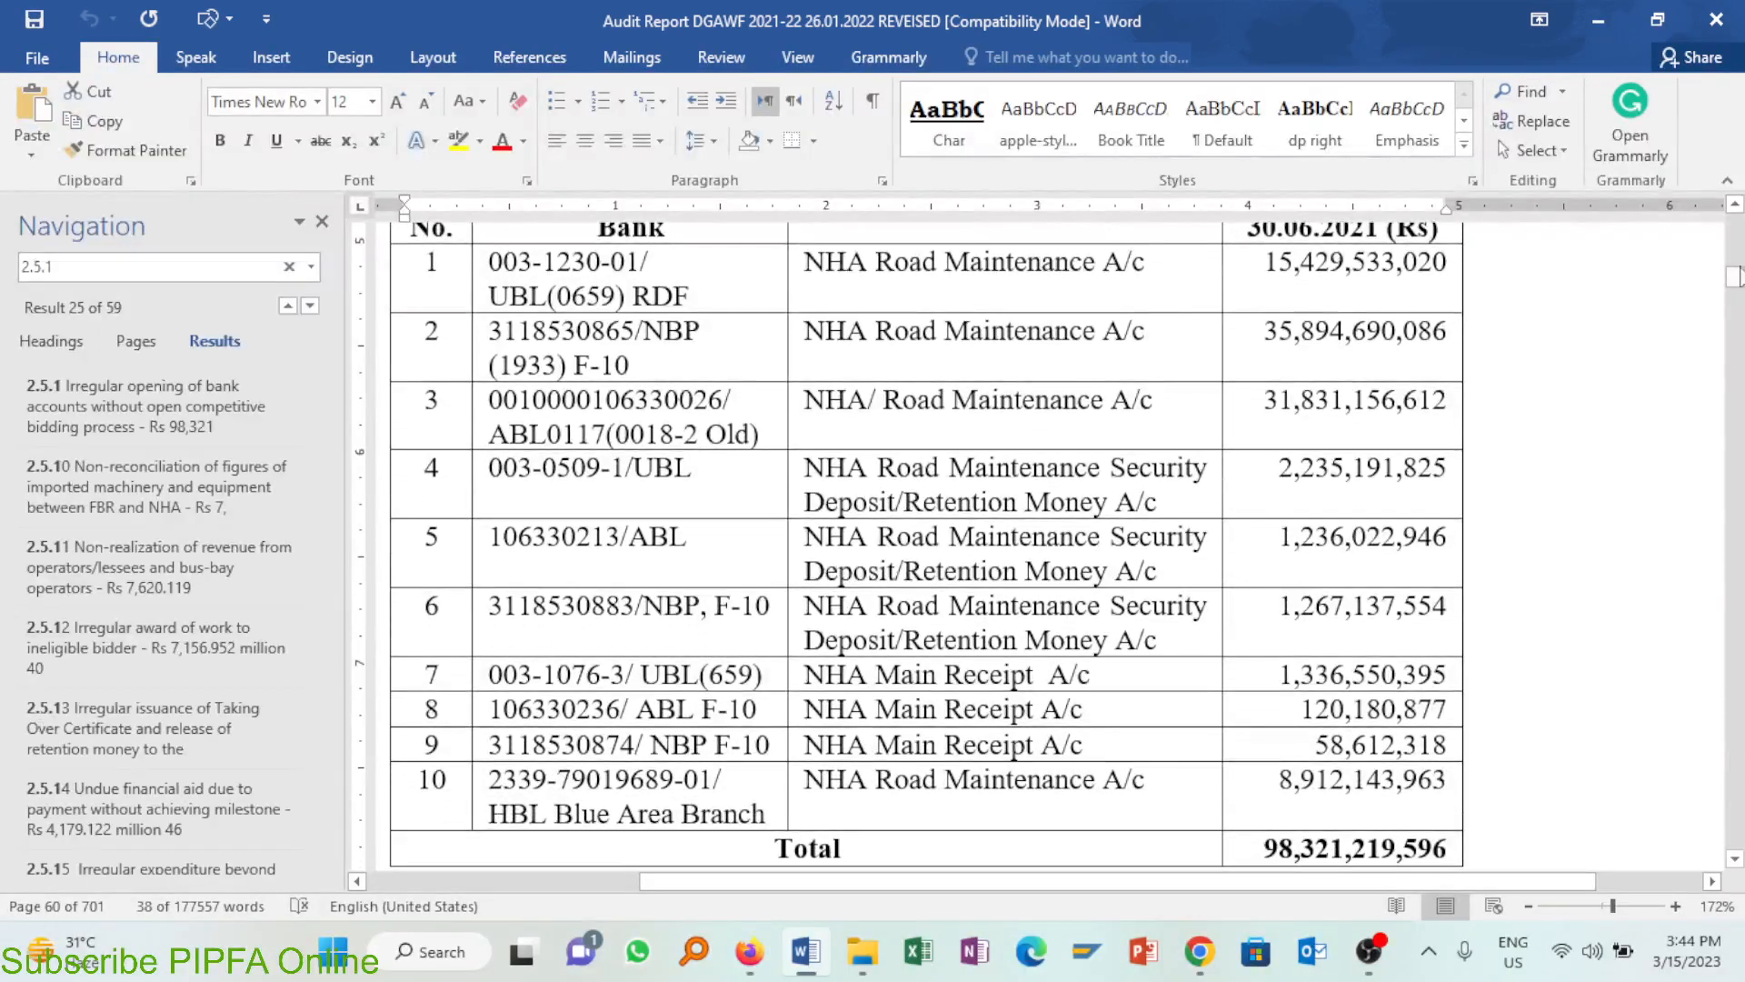
pyautogui.scroll(2, 1734, 209)
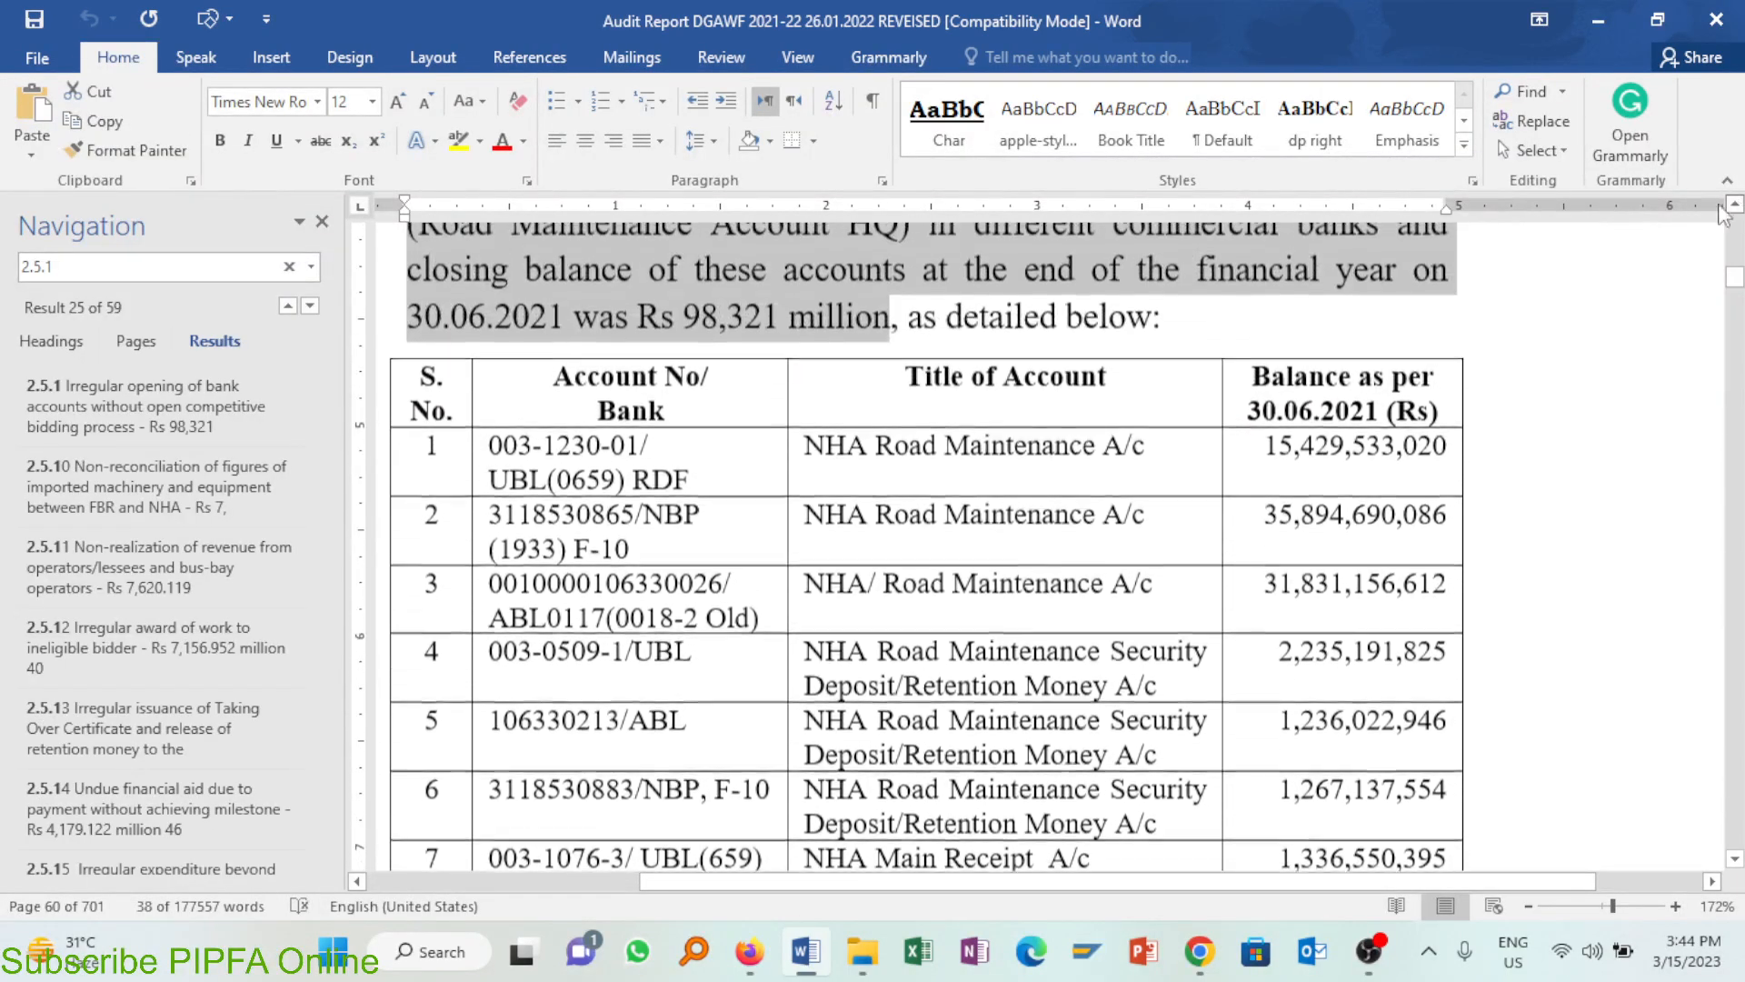
pyautogui.click(427, 368)
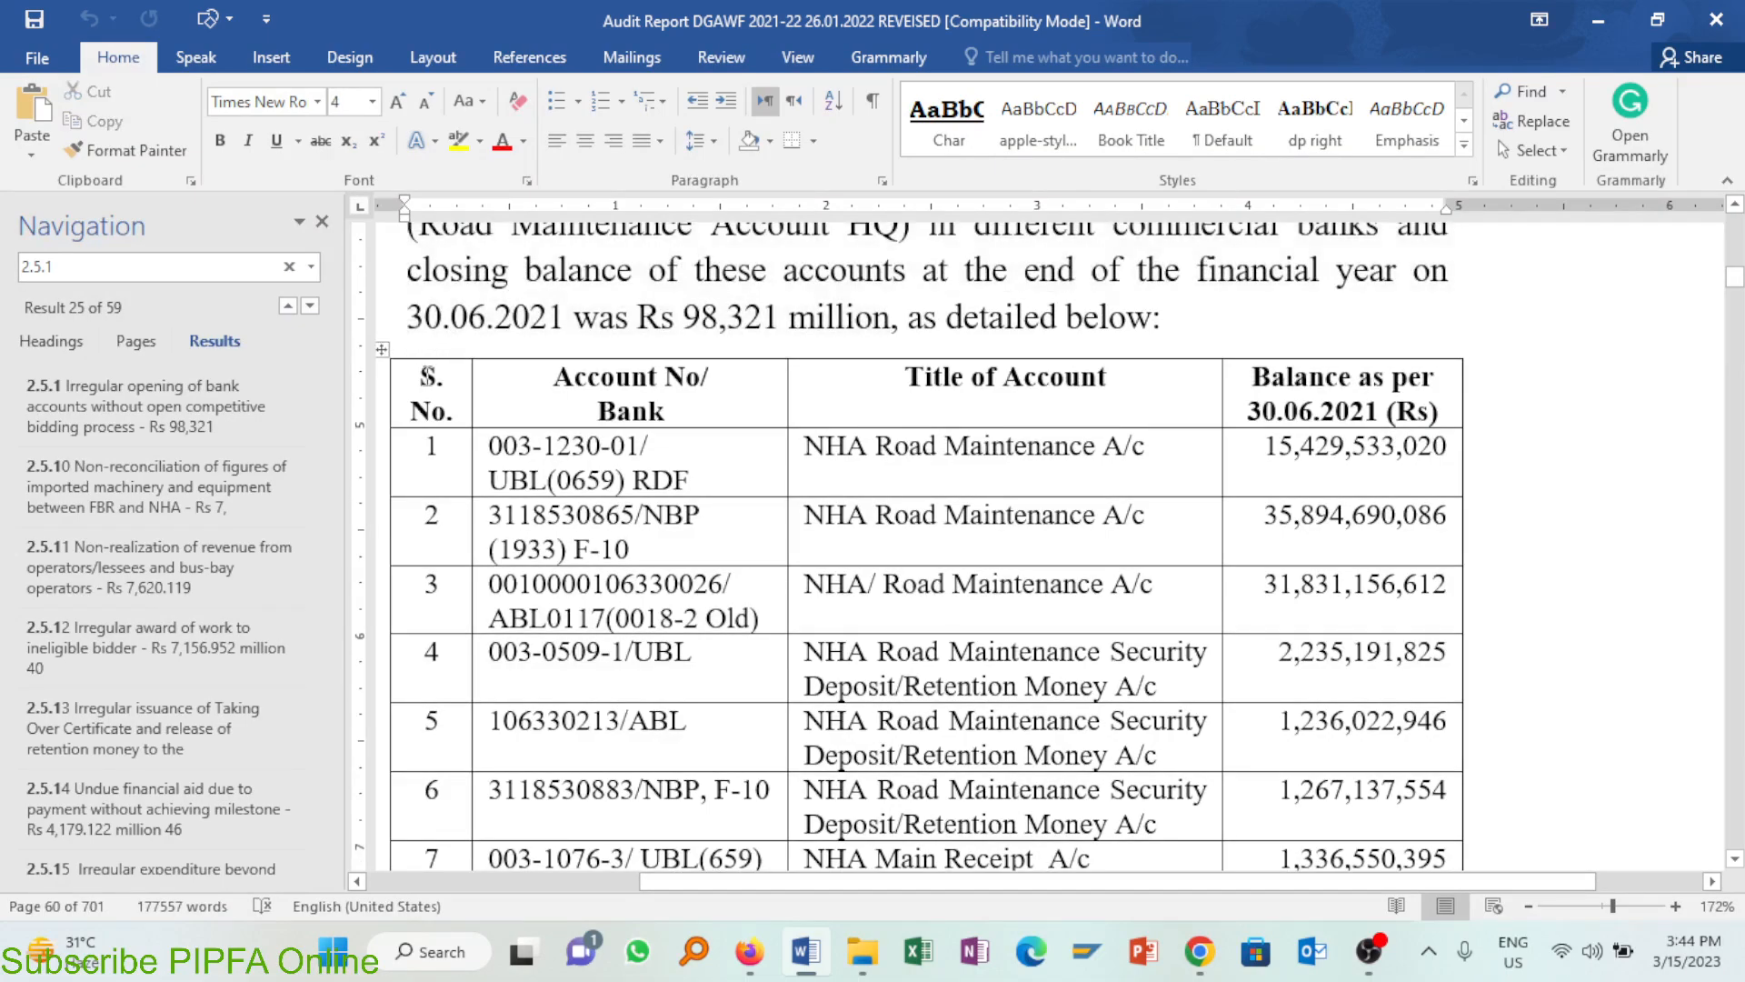
pyautogui.click(382, 354)
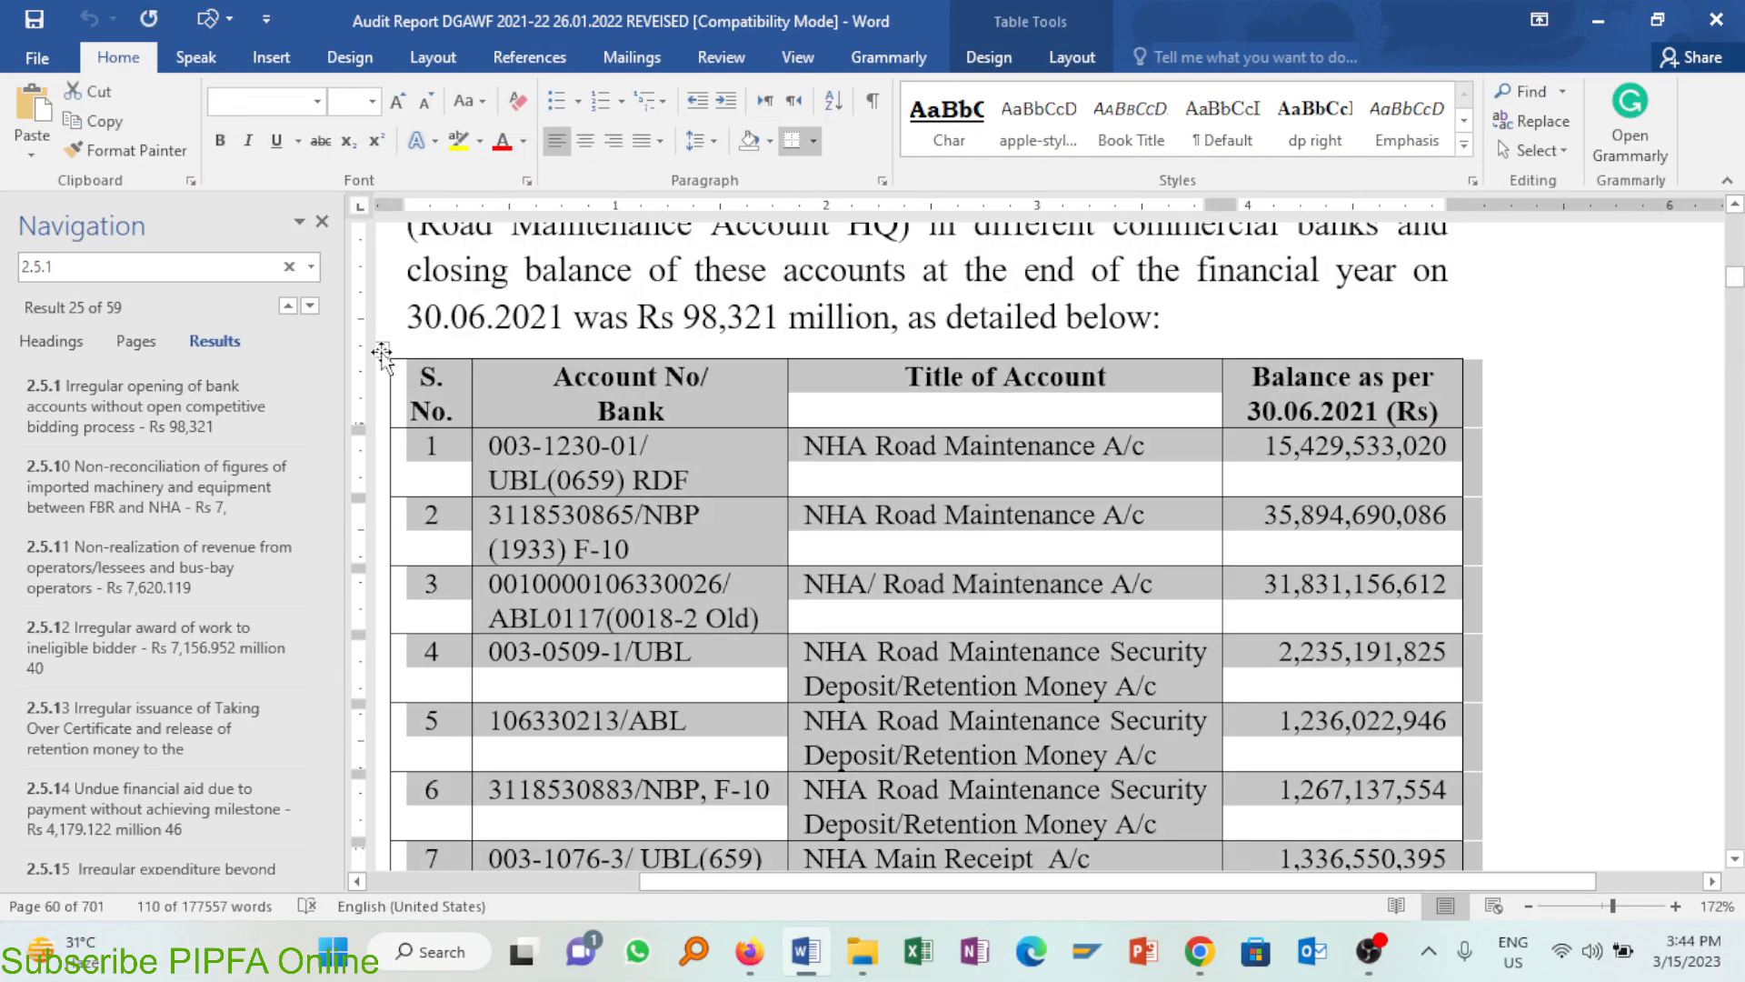
pyautogui.hotkey('alt', 'Tab')
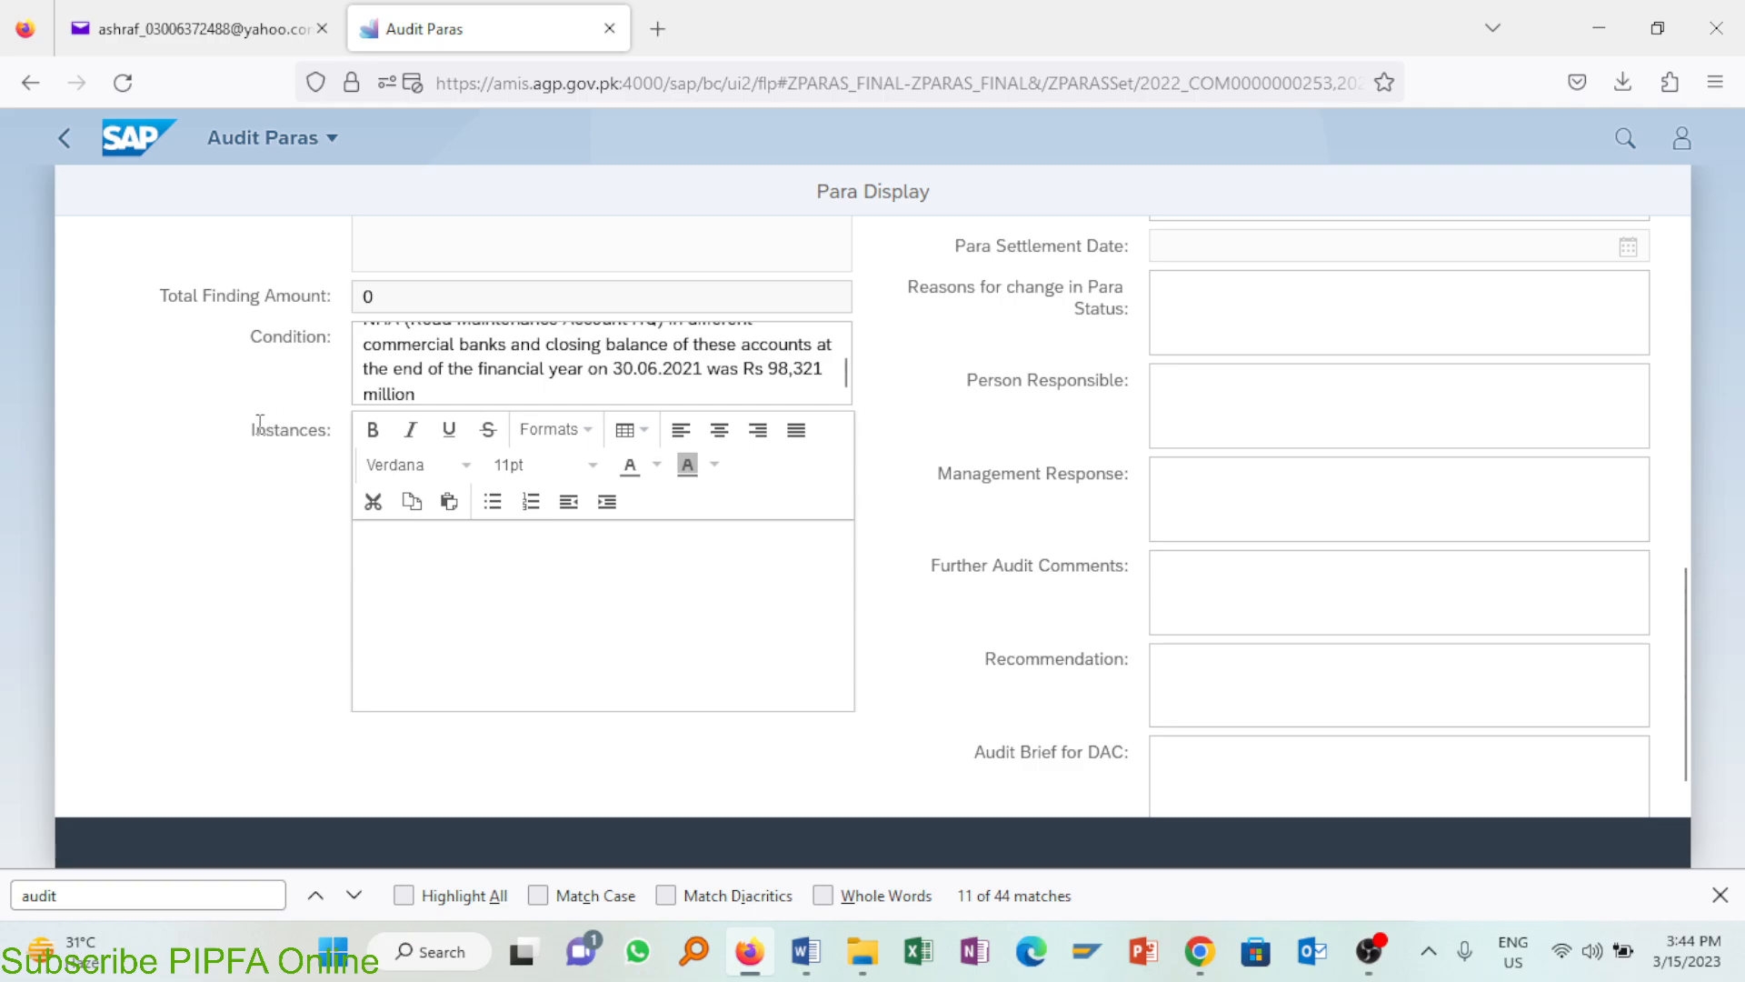
pyautogui.moveTo(259, 424); pyautogui.dragTo(327, 429)
pyautogui.click(525, 618)
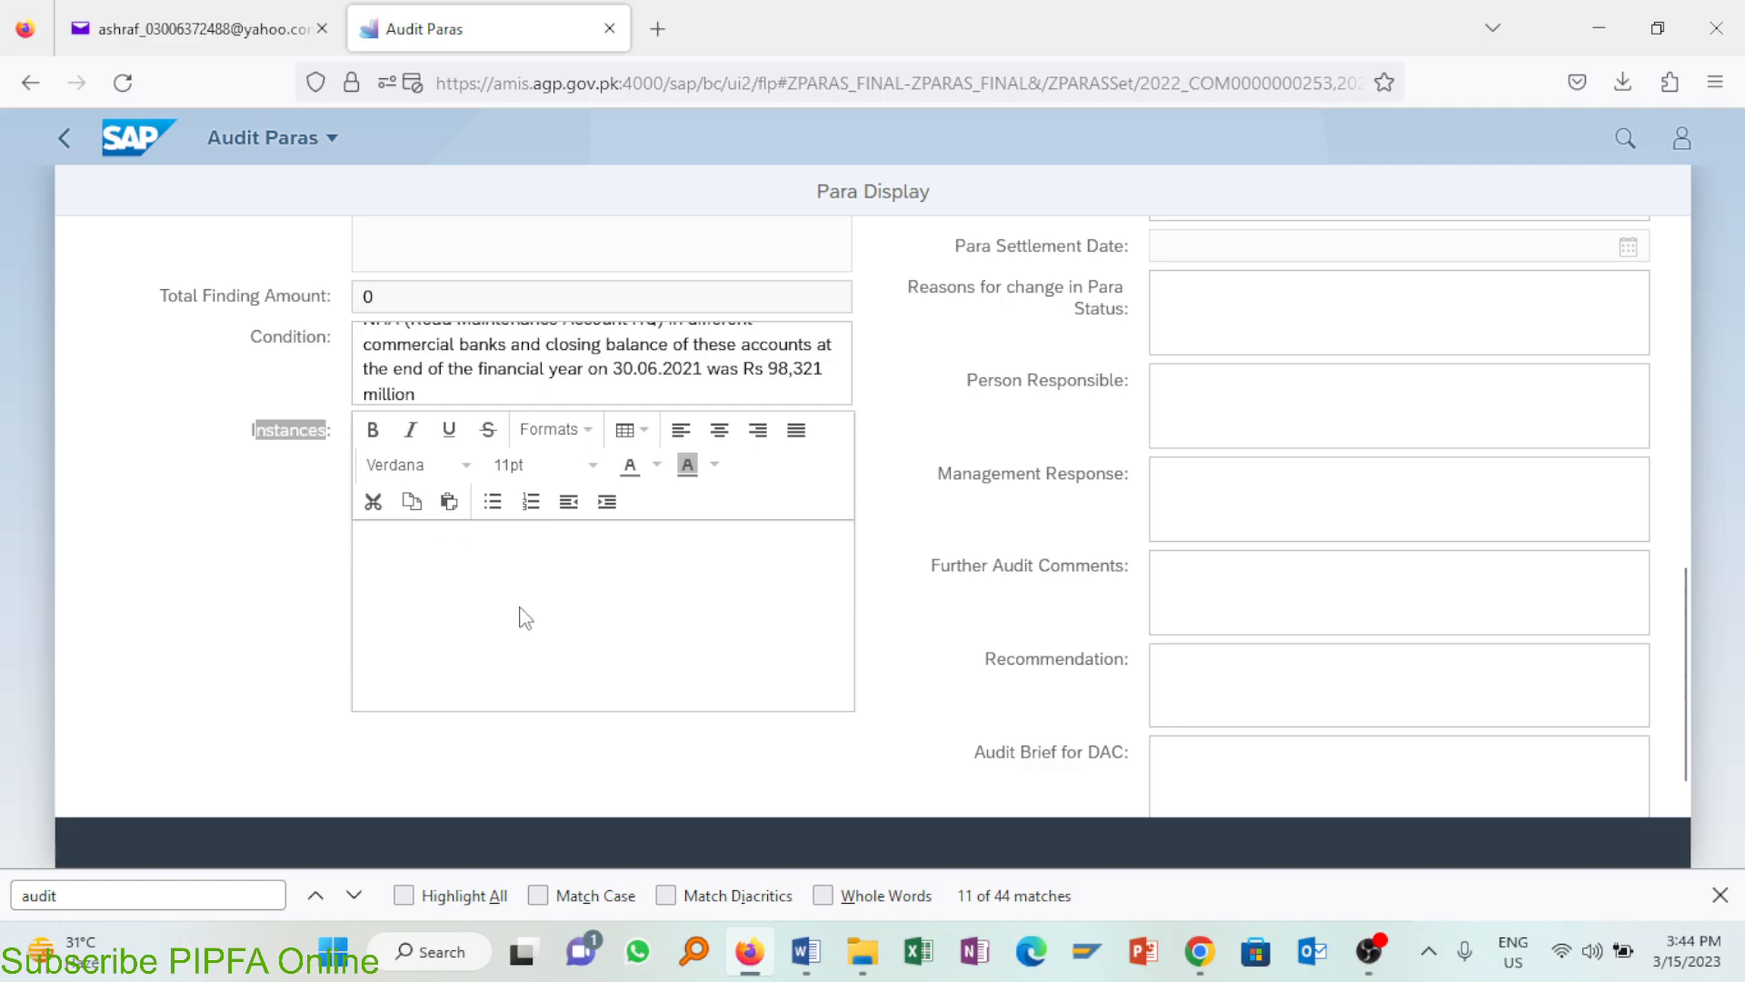
pyautogui.hotkey('ctrl', 'v')
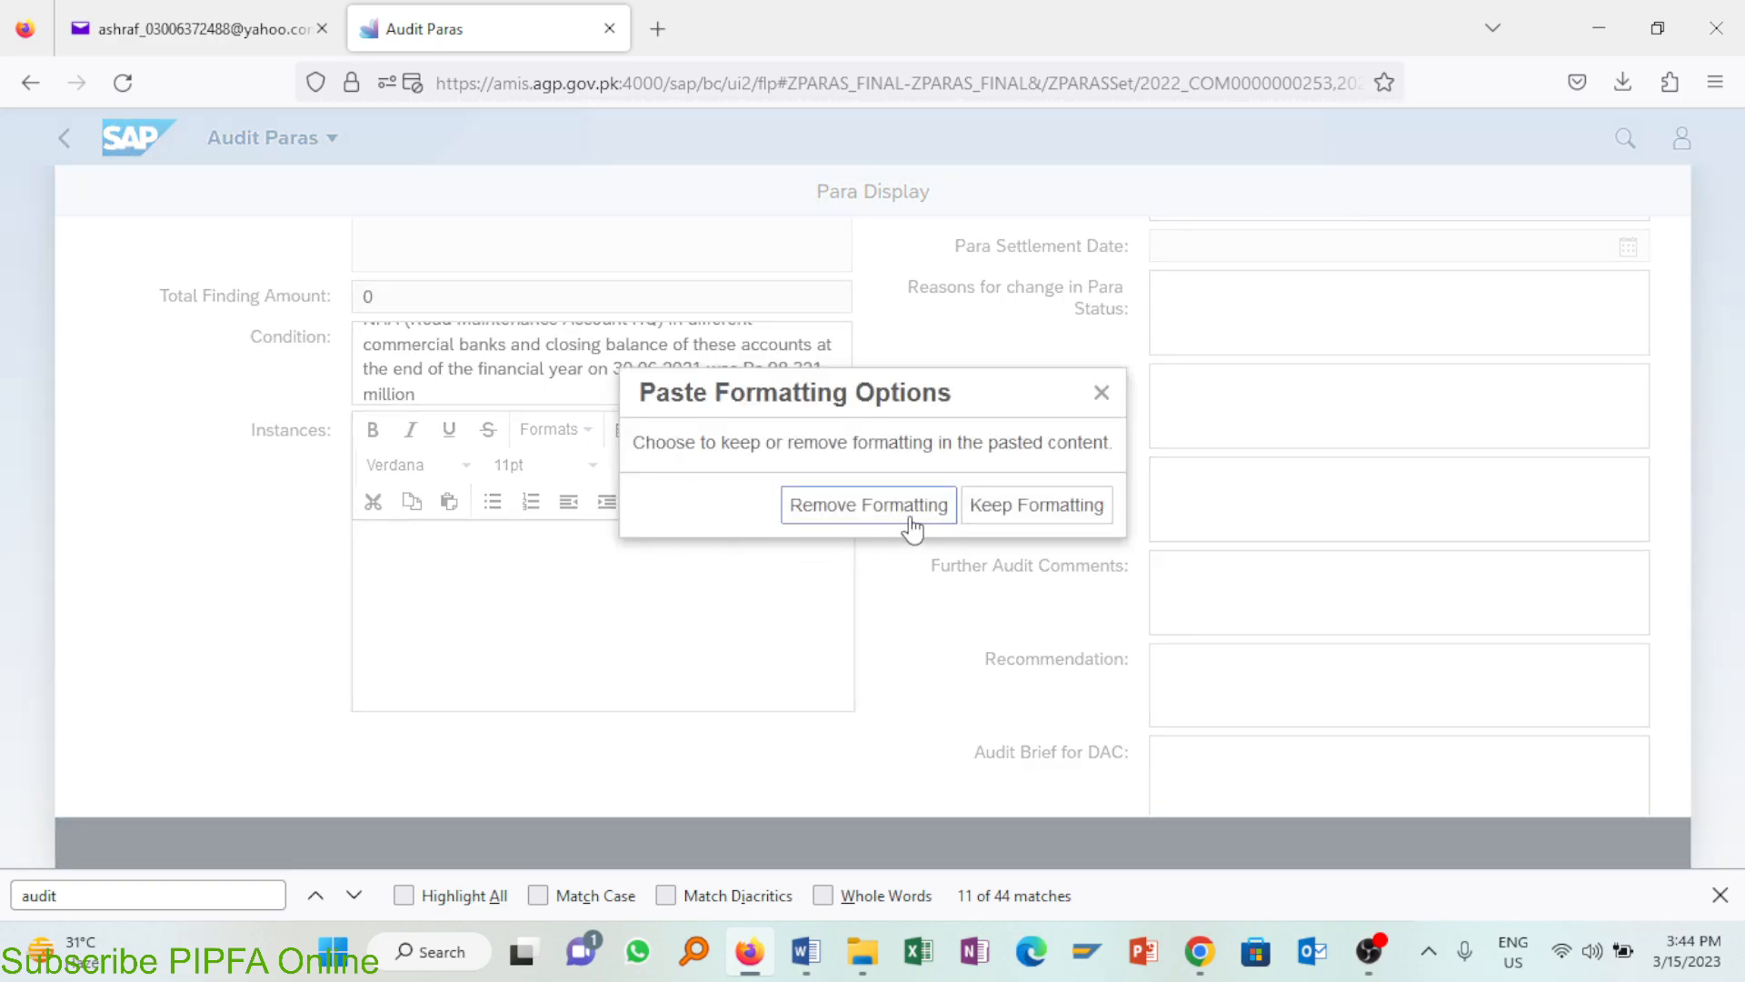
pyautogui.click(1004, 520)
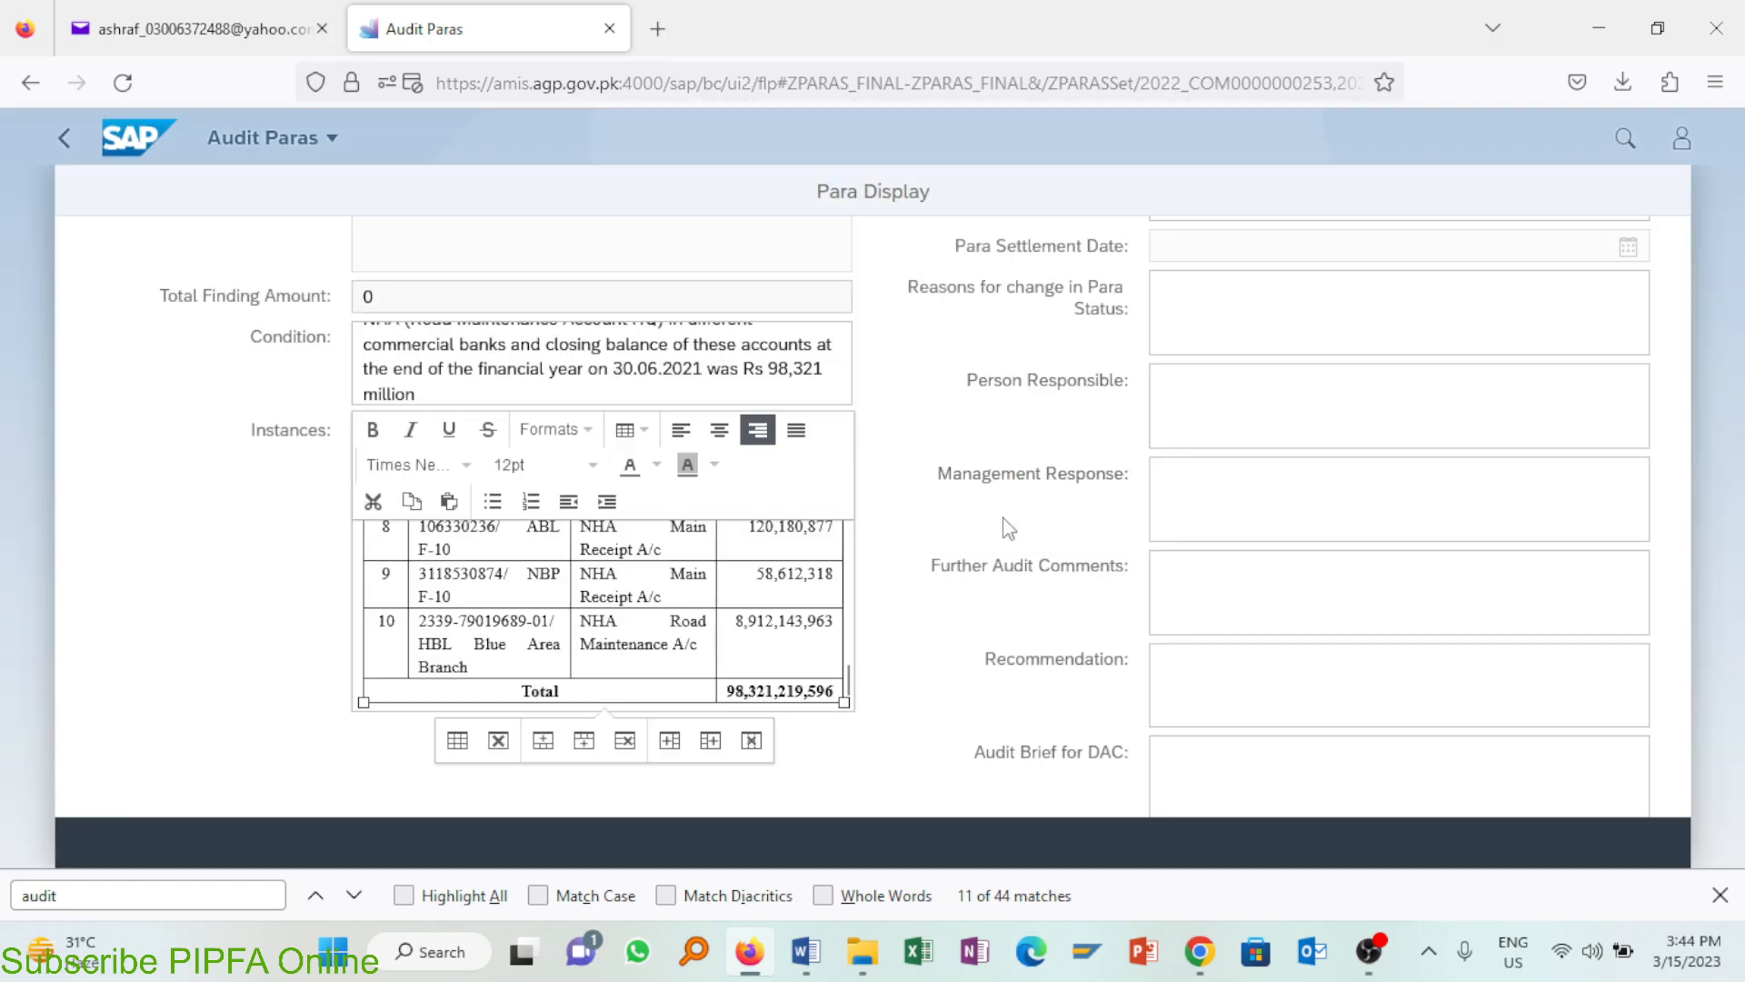
# Step: Copy the Word report paragraph beginning "Audit observed that Finance Division instructions" into the Consequence field in Audit Paras
pyautogui.hotkey('alt', 'Tab')
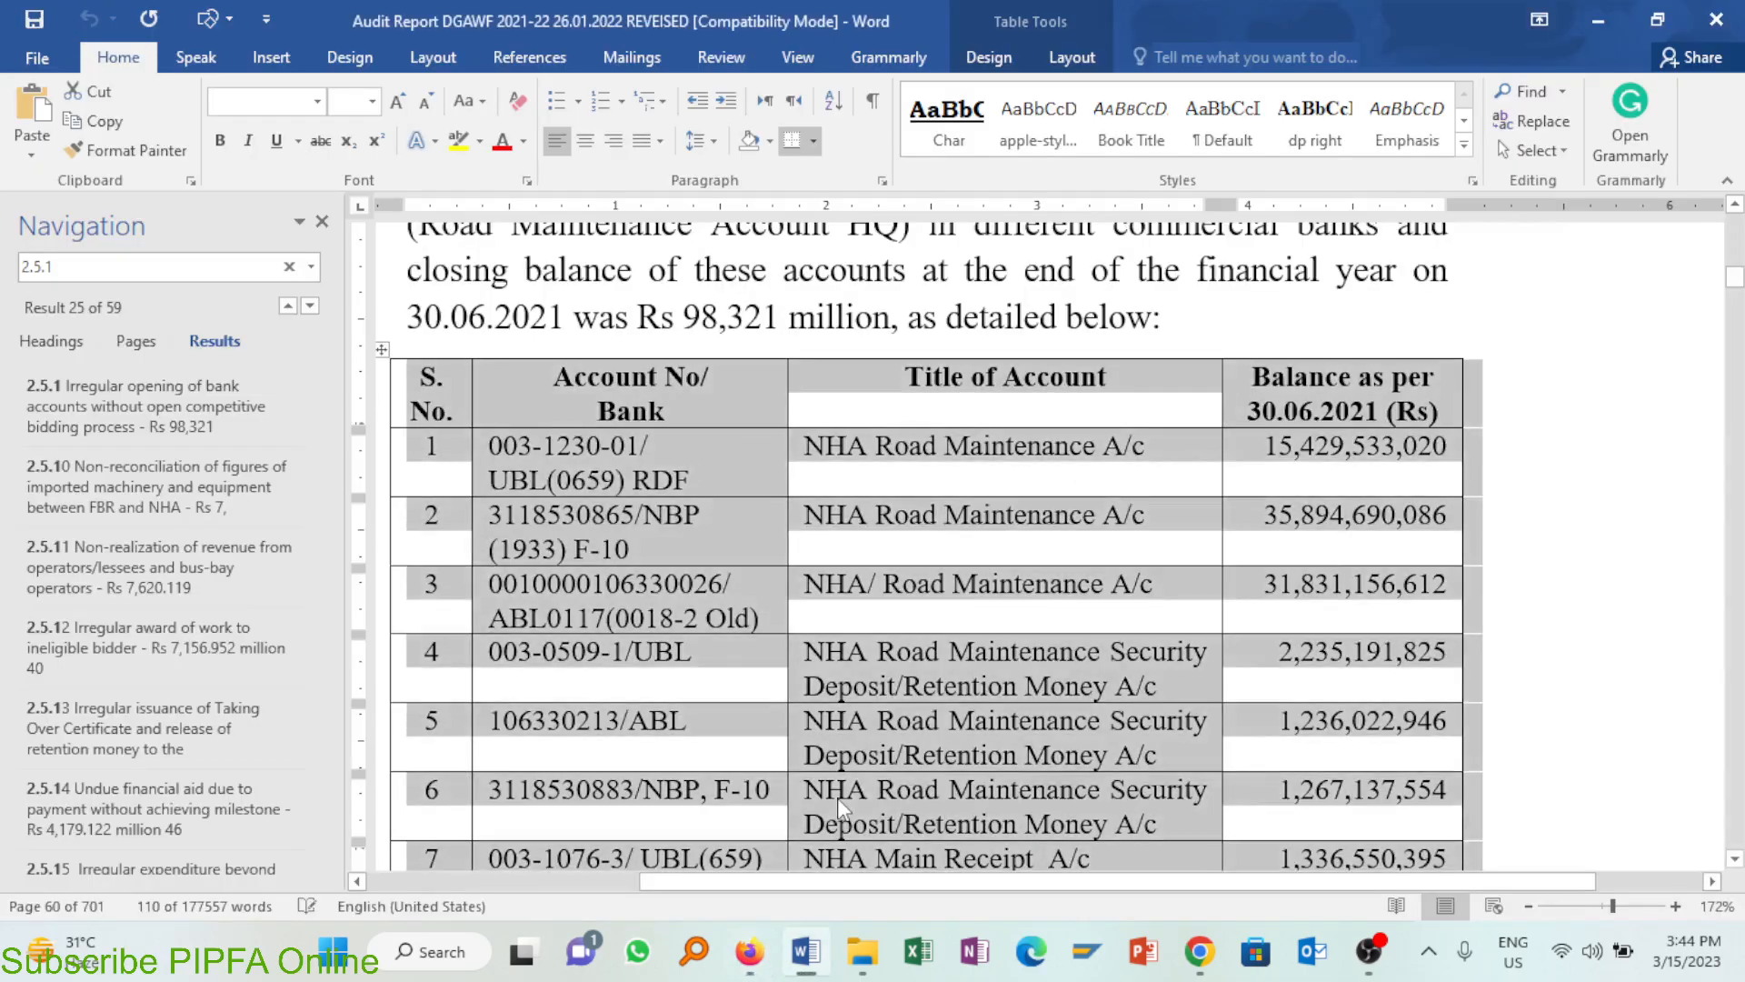
pyautogui.click(1731, 860)
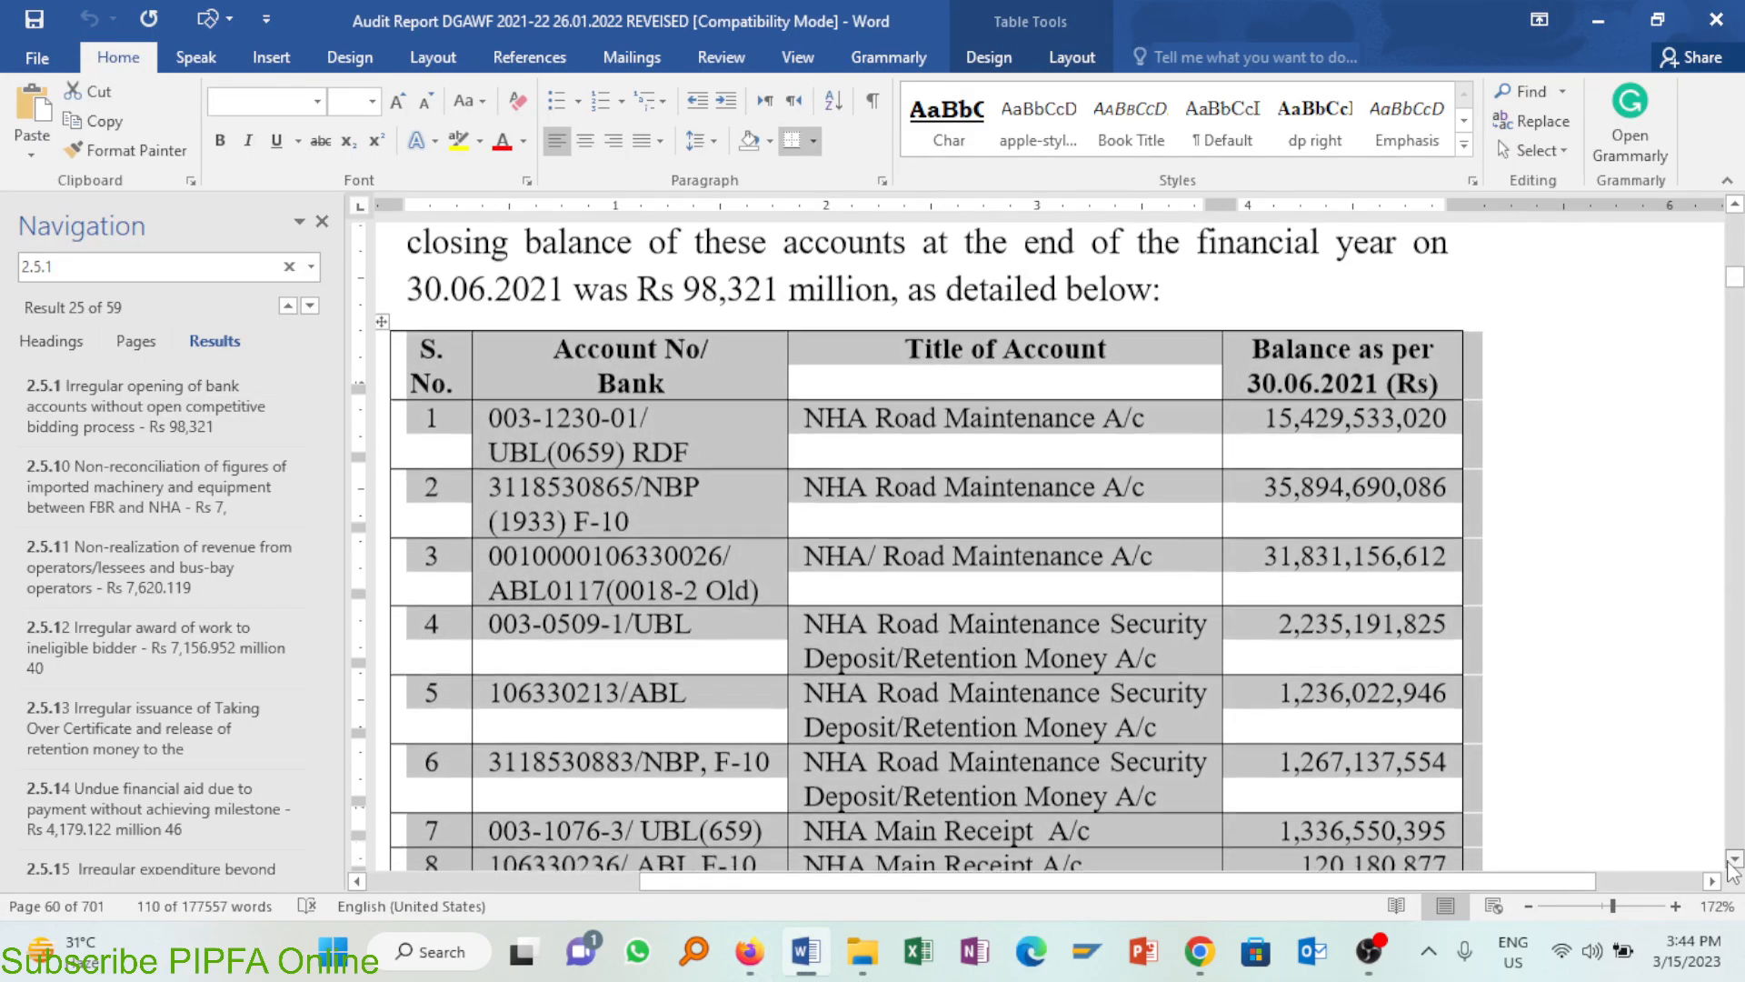
pyautogui.click(1732, 862)
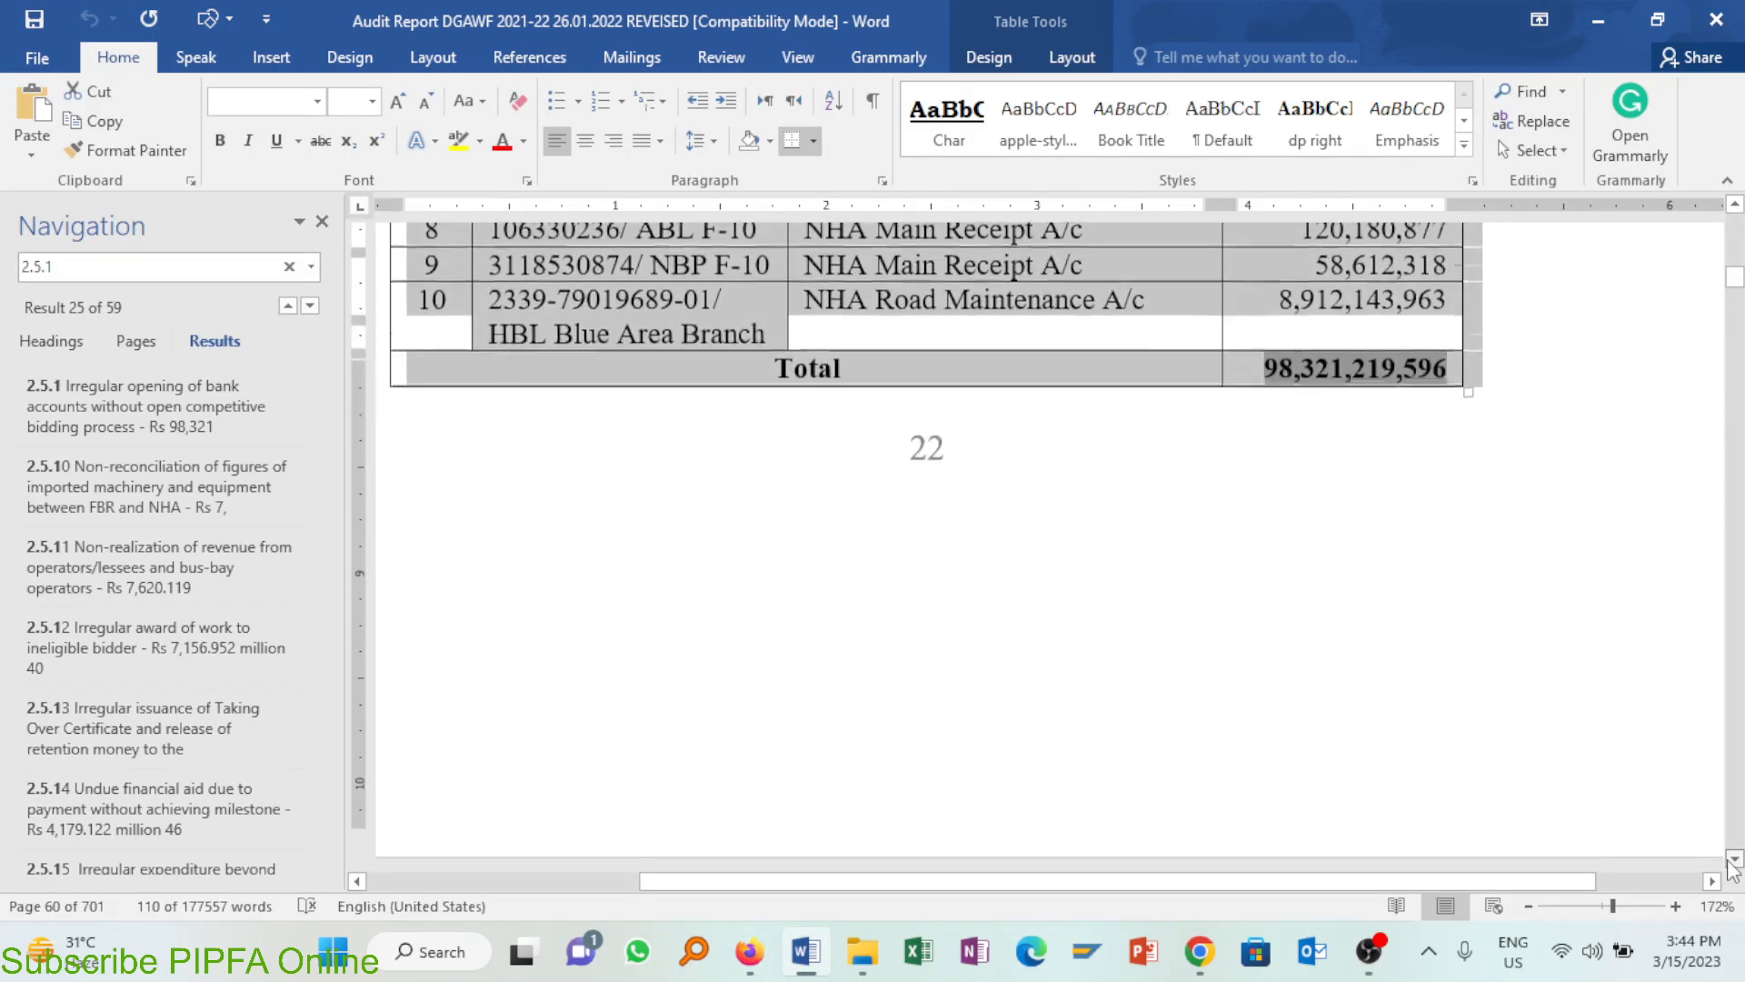
pyautogui.click(1733, 861)
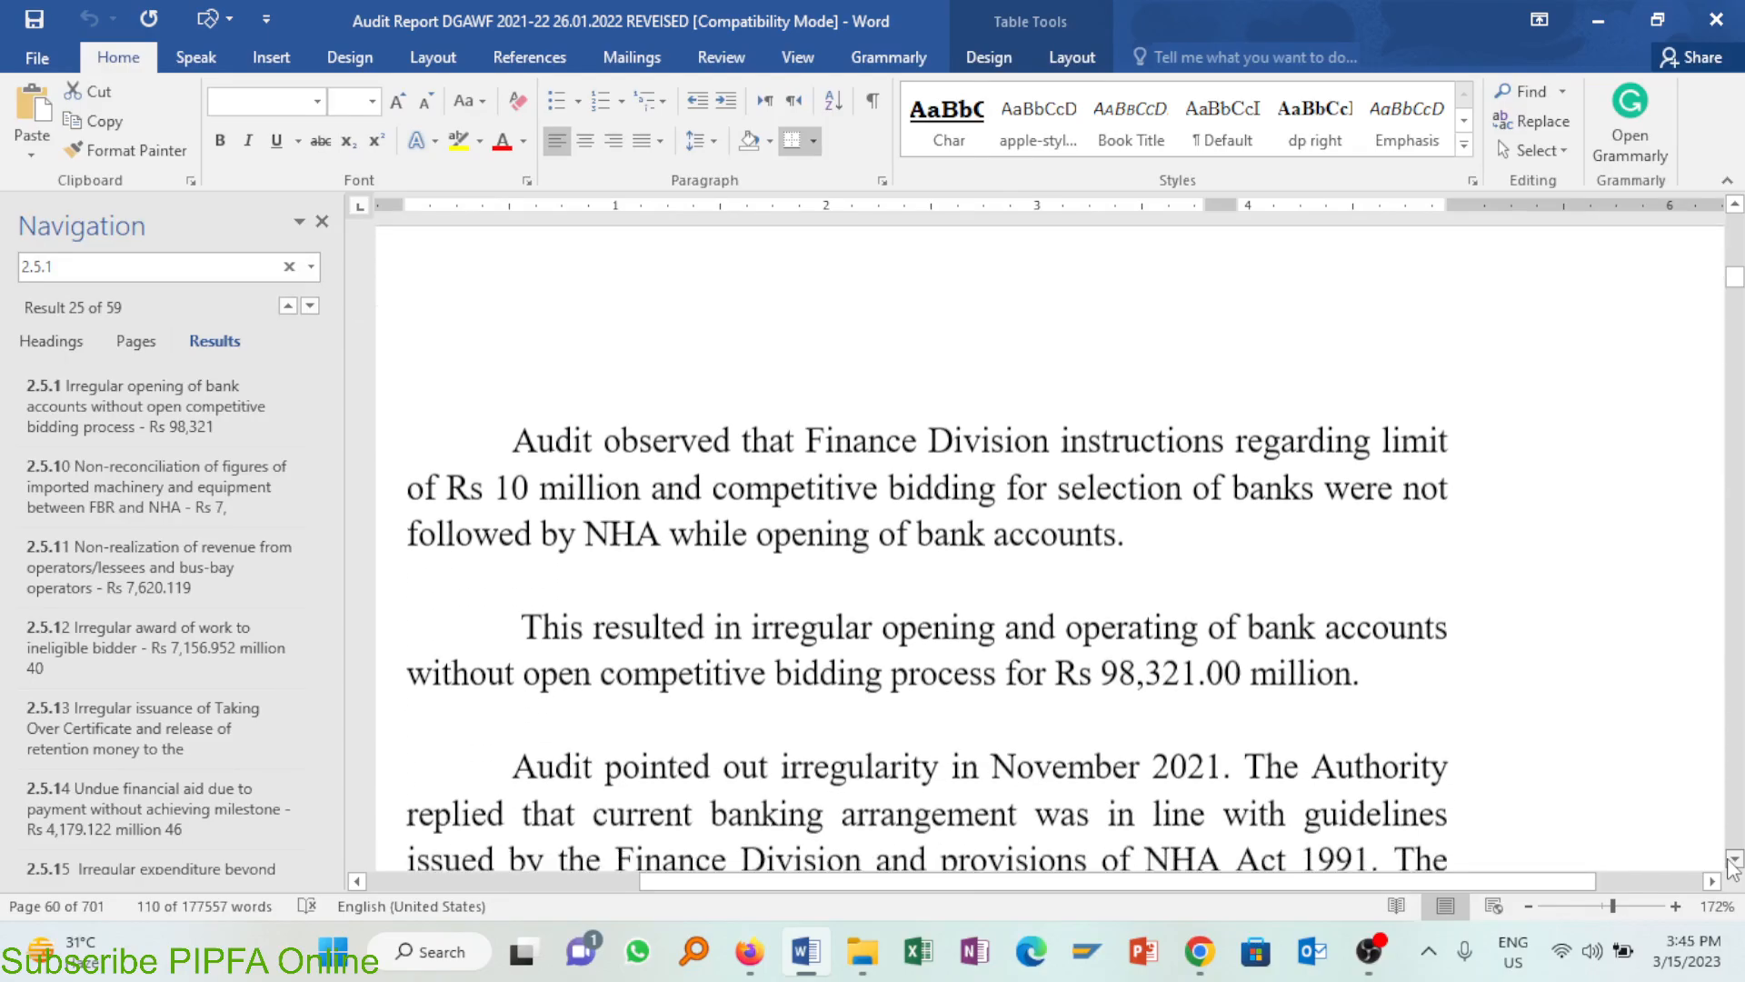
pyautogui.click(514, 347)
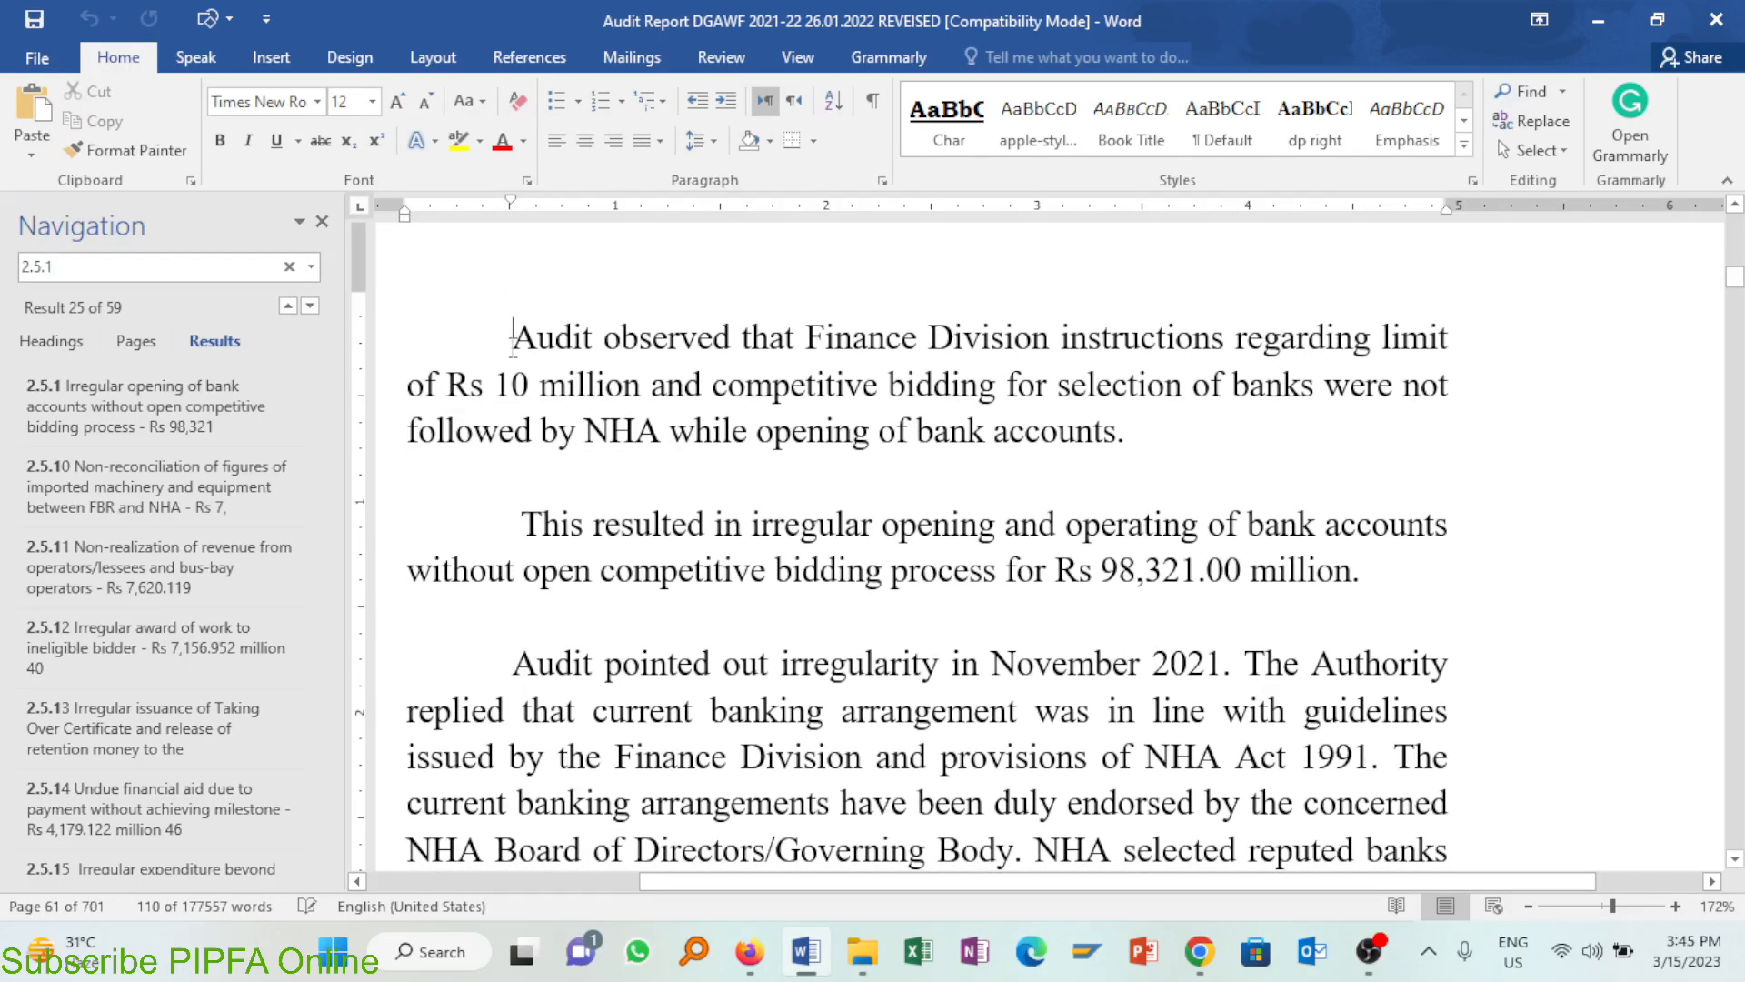
pyautogui.hotkey('shift', 'Down')
pyautogui.hotkey('shift', 'Down')
pyautogui.hotkey('shift', 'Down')
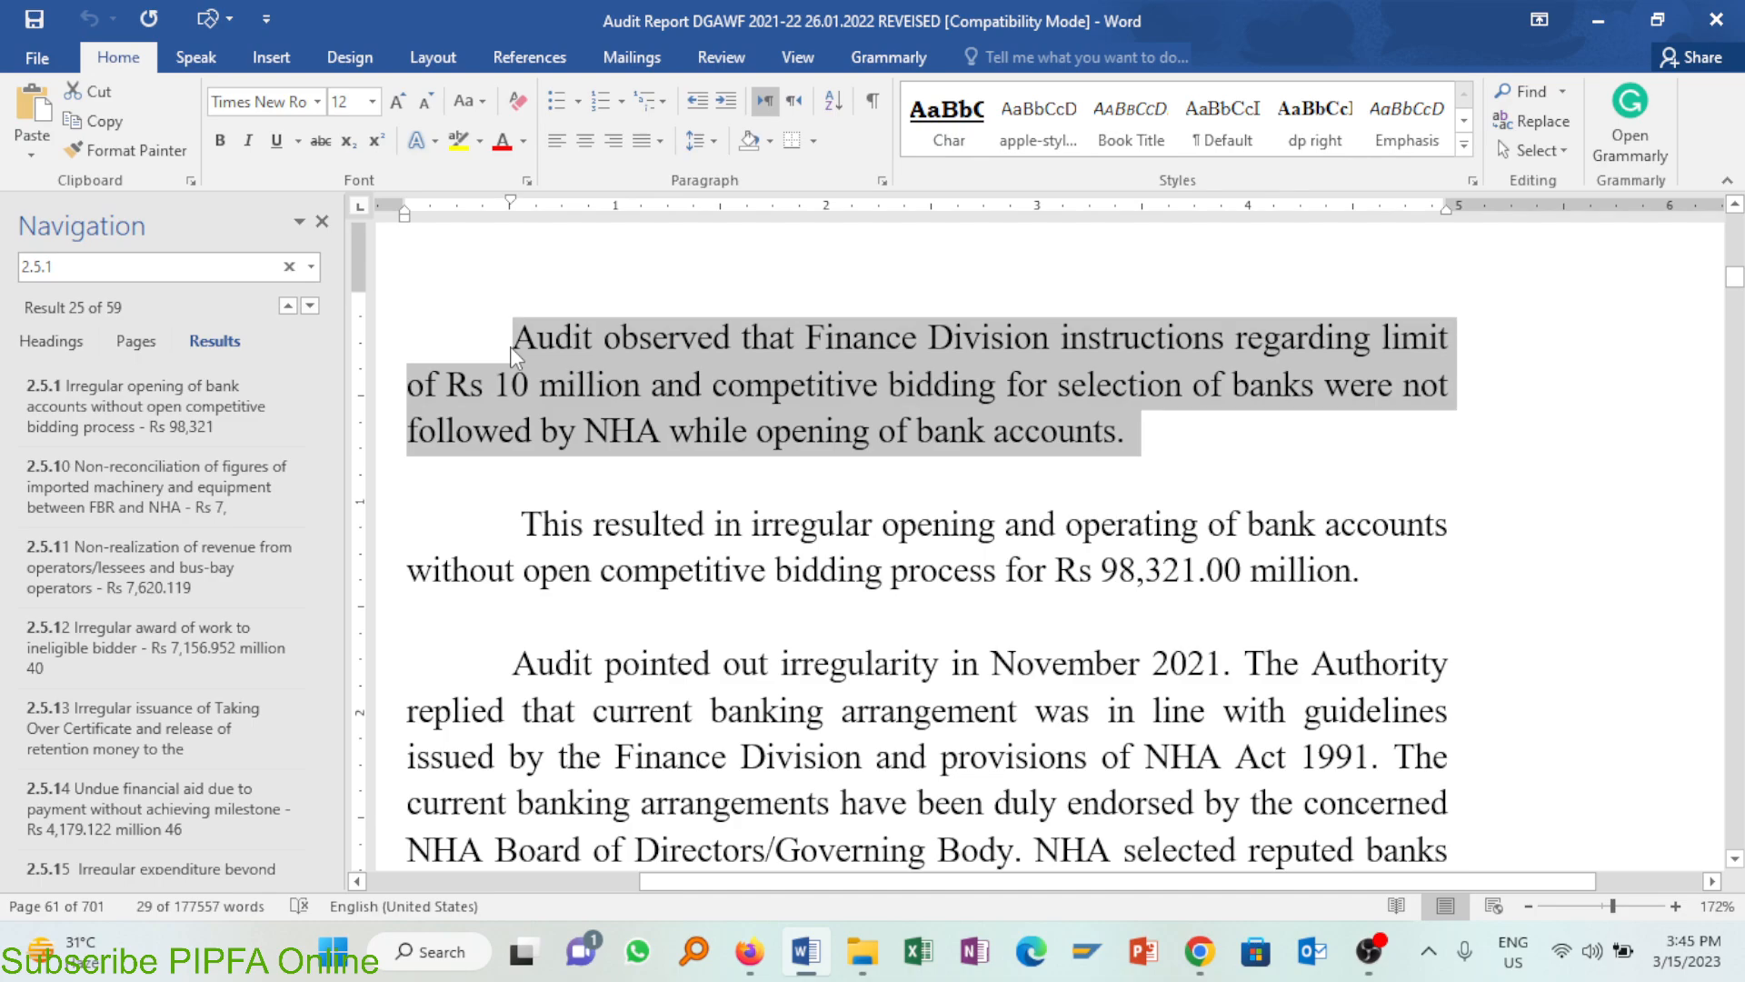
pyautogui.hotkey('alt', 'Tab')
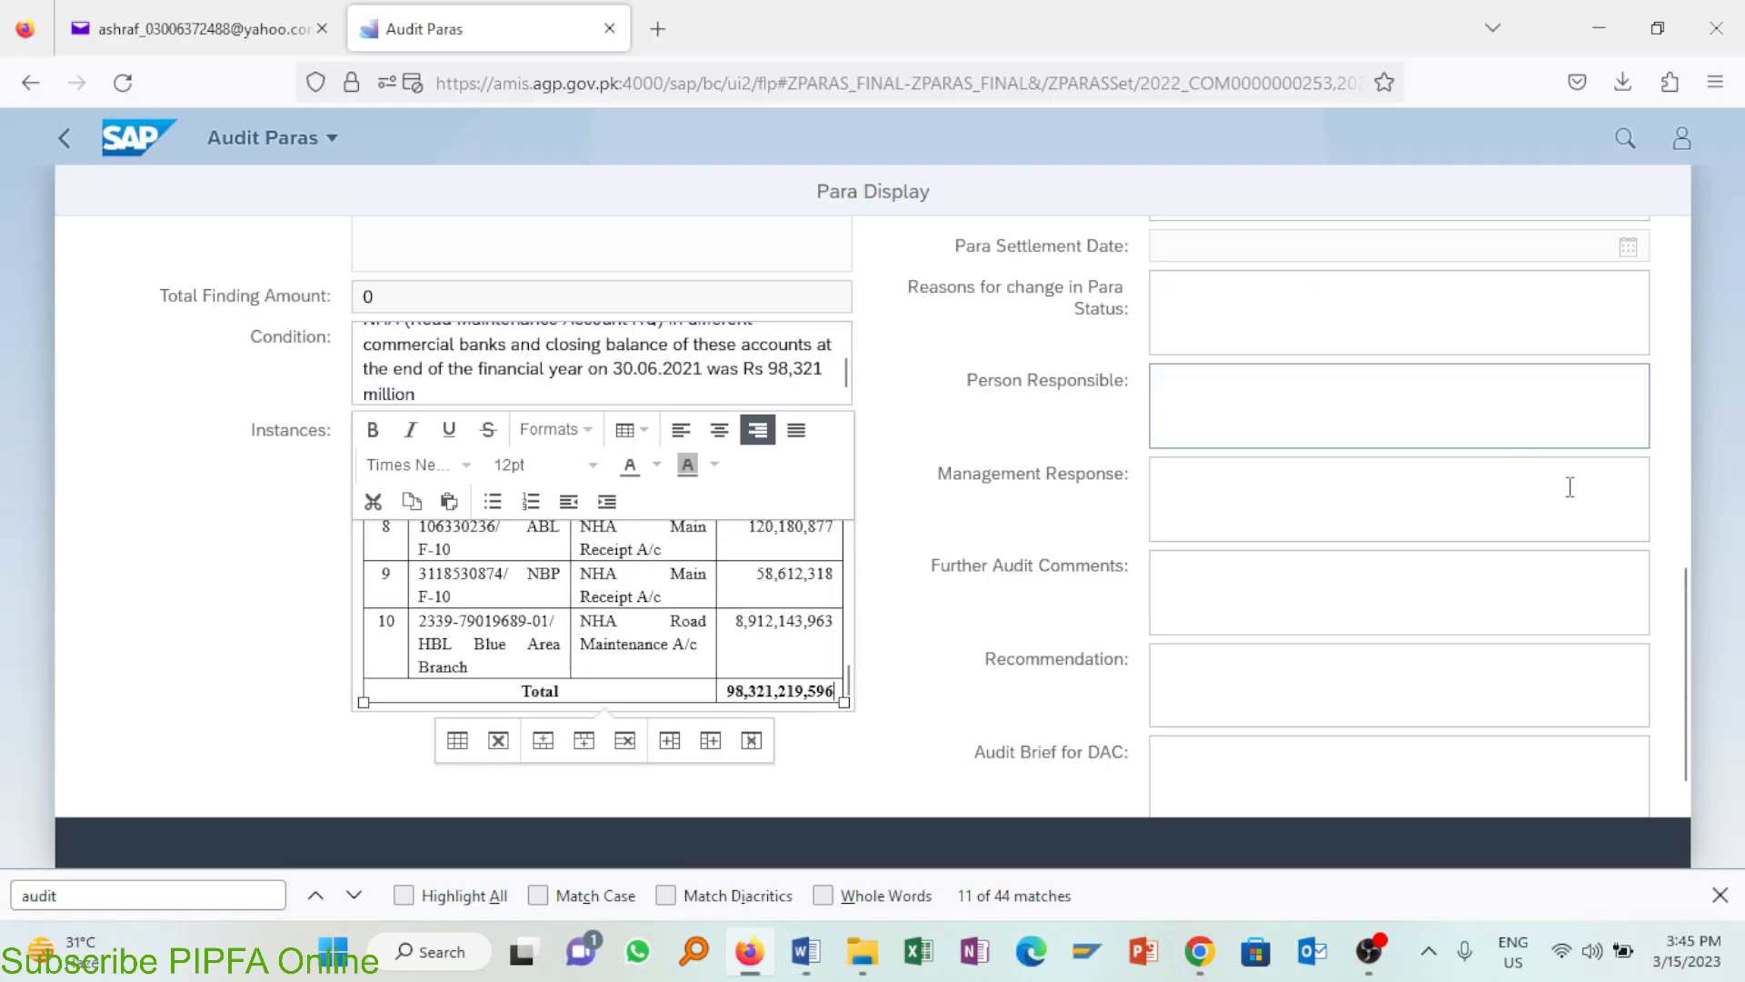
pyautogui.moveTo(1685, 657); pyautogui.dragTo(1683, 515)
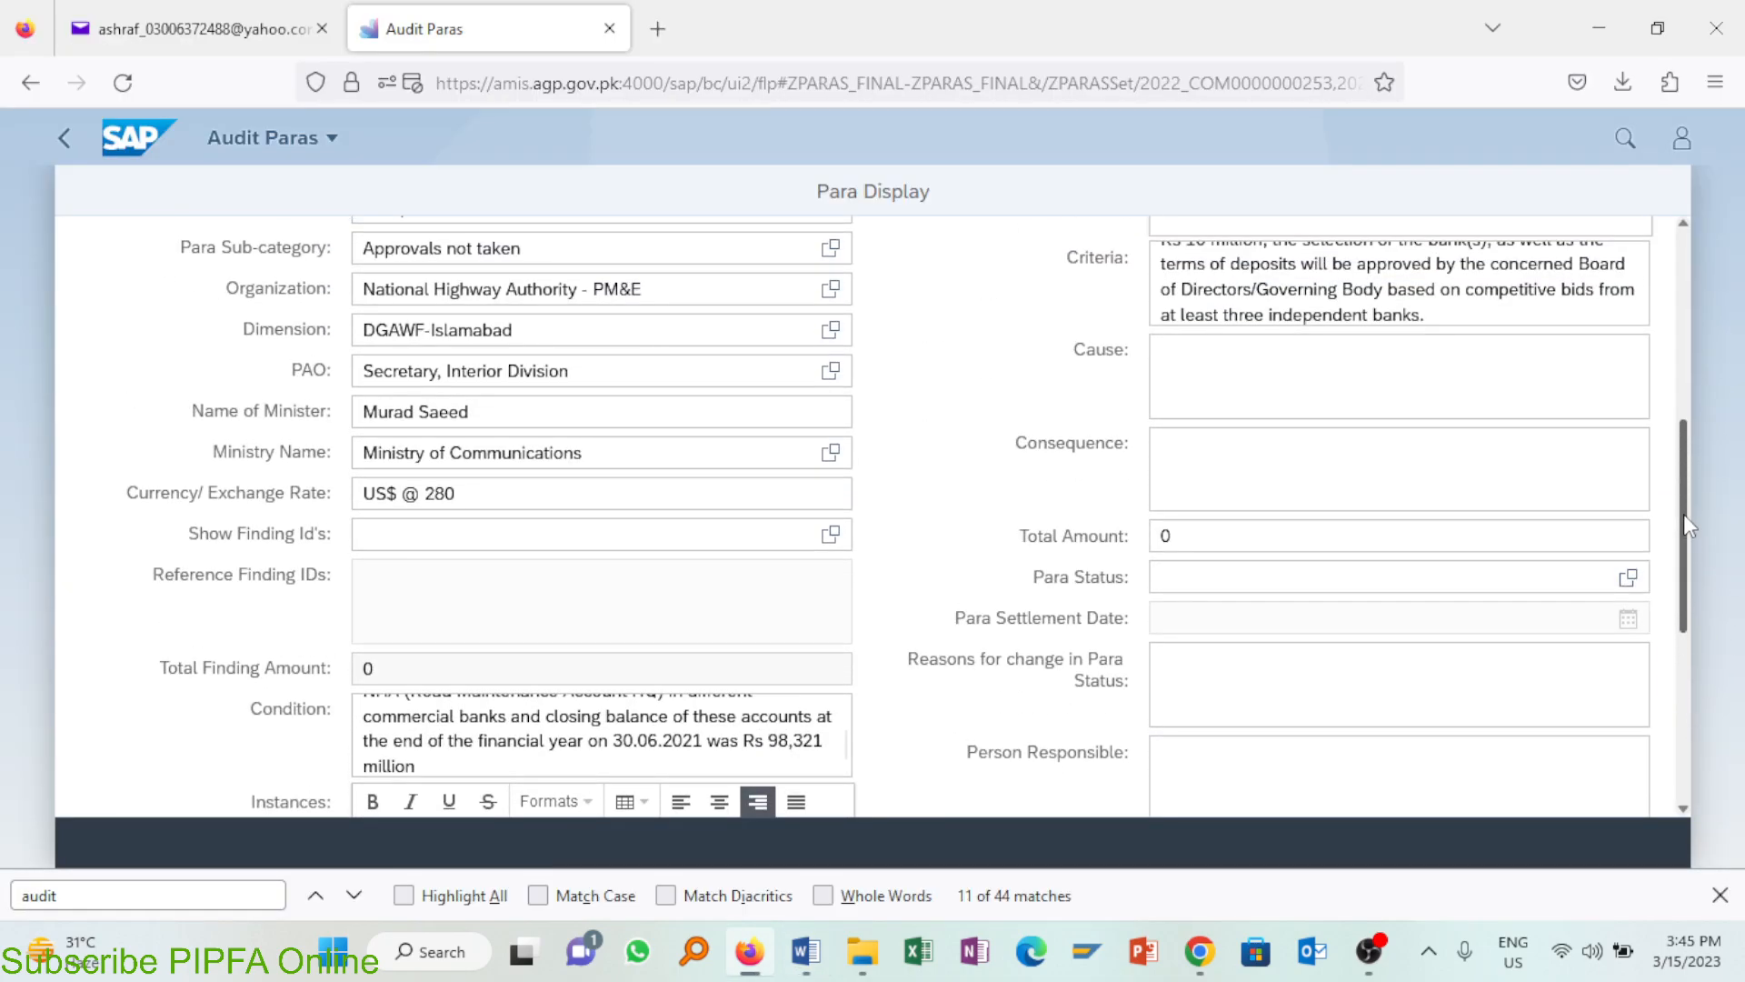
pyautogui.click(1409, 462)
pyautogui.hotkey('ctrl', 'v')
# Step: Append the Word report paragraph beginning "This resulted in irregular opening" on a new line of the Consequence field in Audit Paras
pyautogui.hotkey('alt', 'Tab')
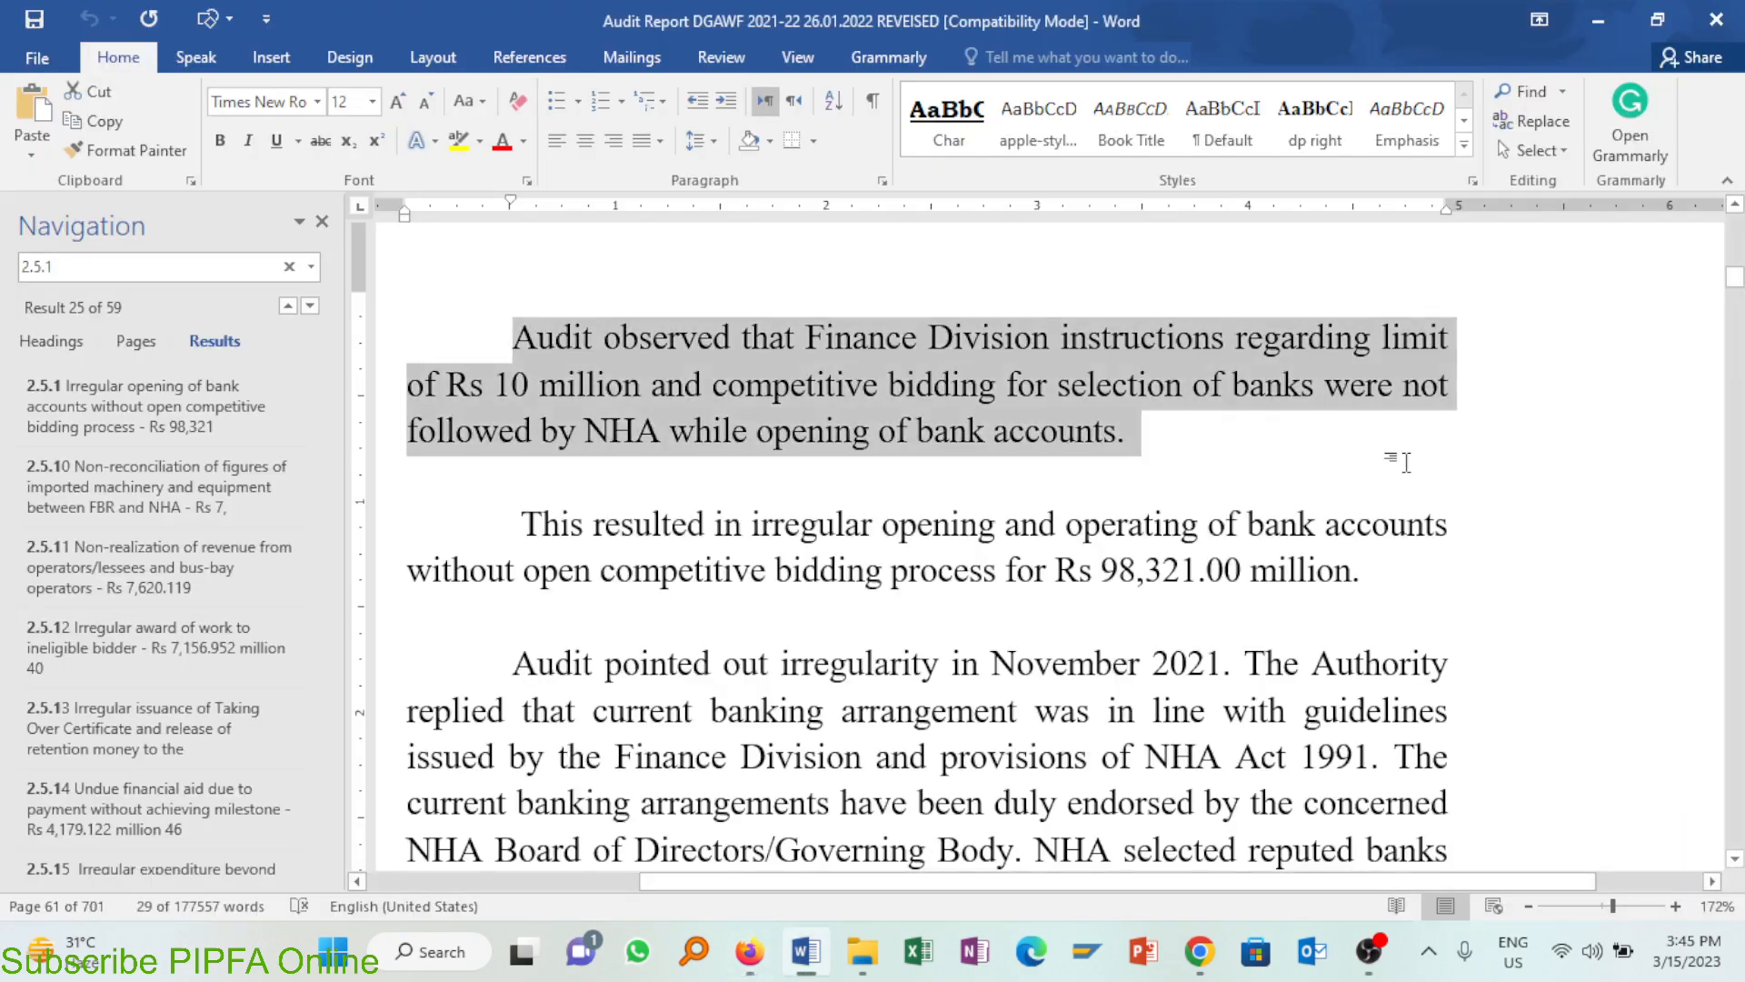
pyautogui.click(489, 503)
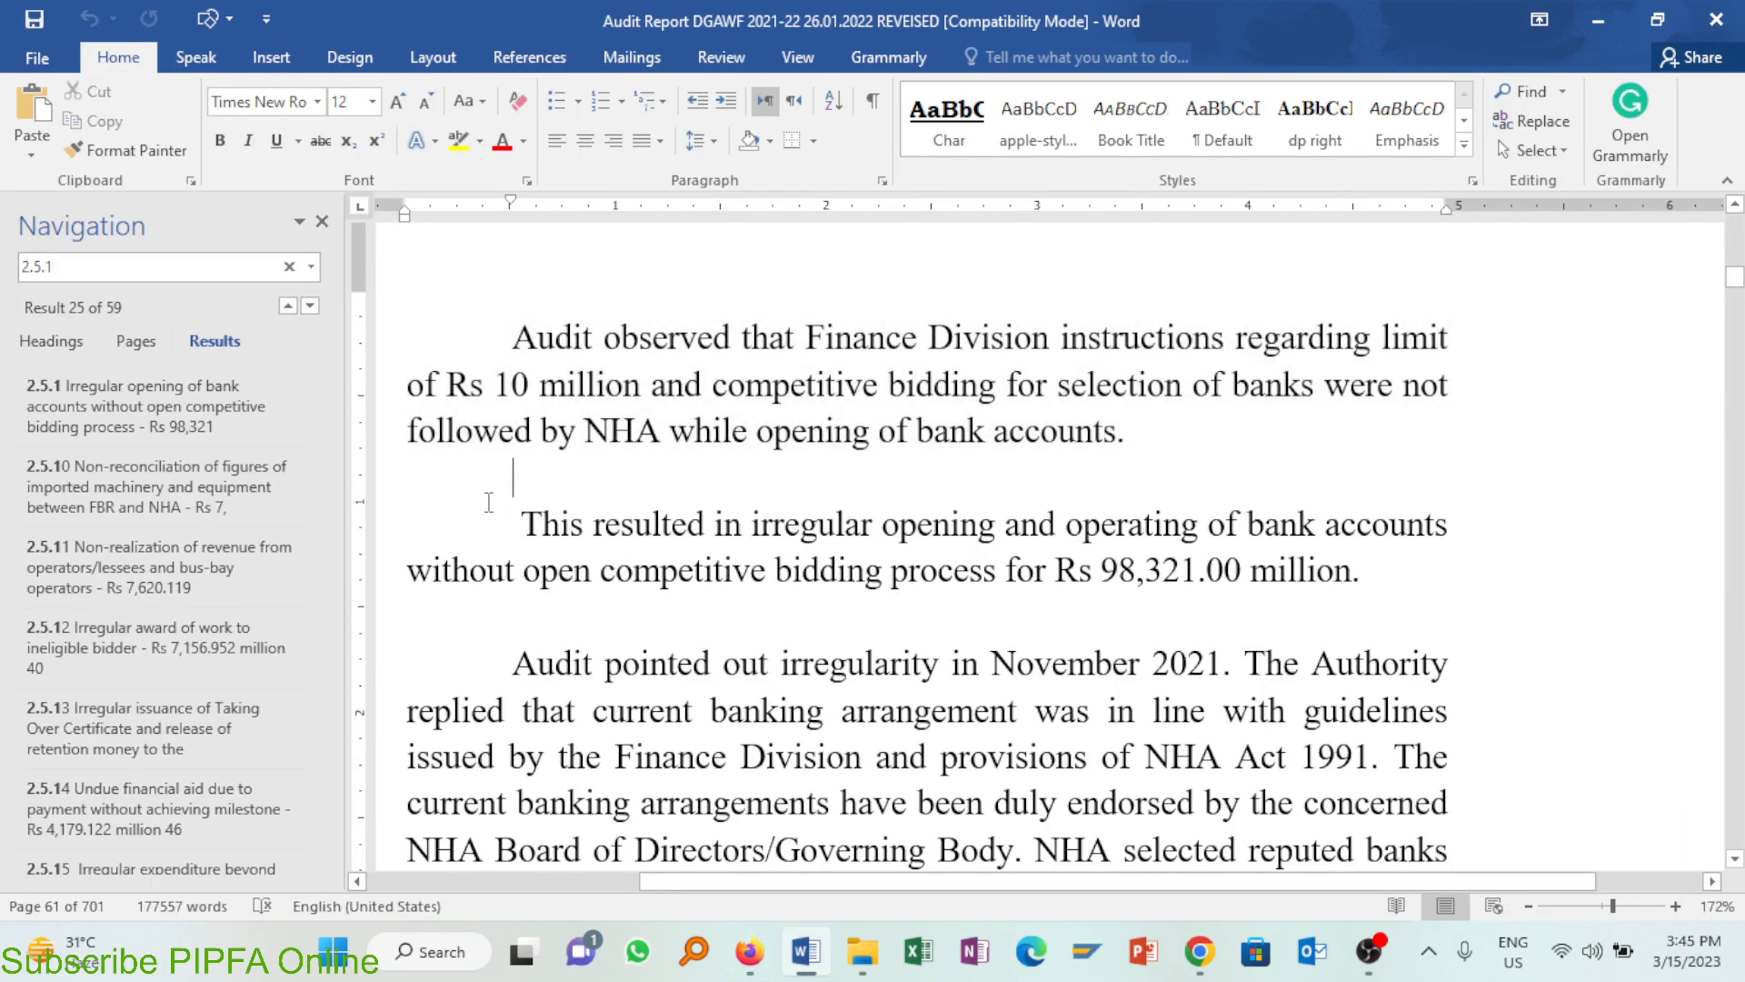
pyautogui.press('Down')
pyautogui.hotkey('shift', 'Down')
pyautogui.hotkey('shift', 'End')
pyautogui.hotkey('ctrl', 'c')
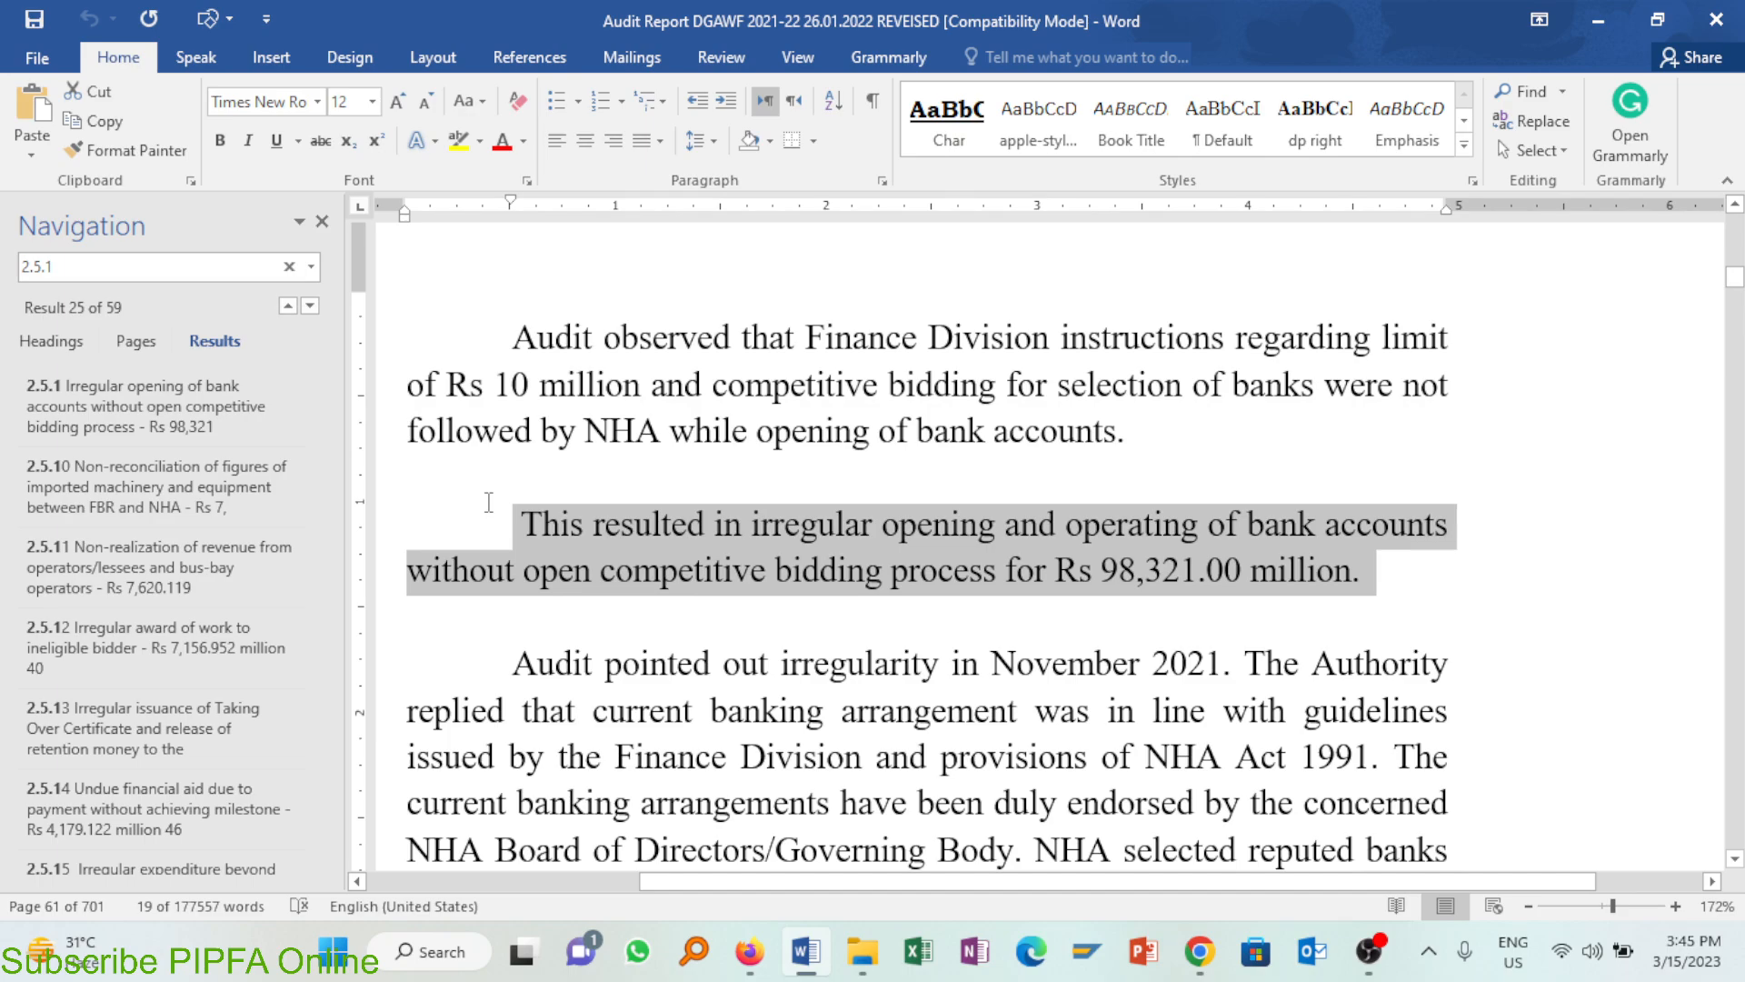
pyautogui.hotkey('alt', 'Tab')
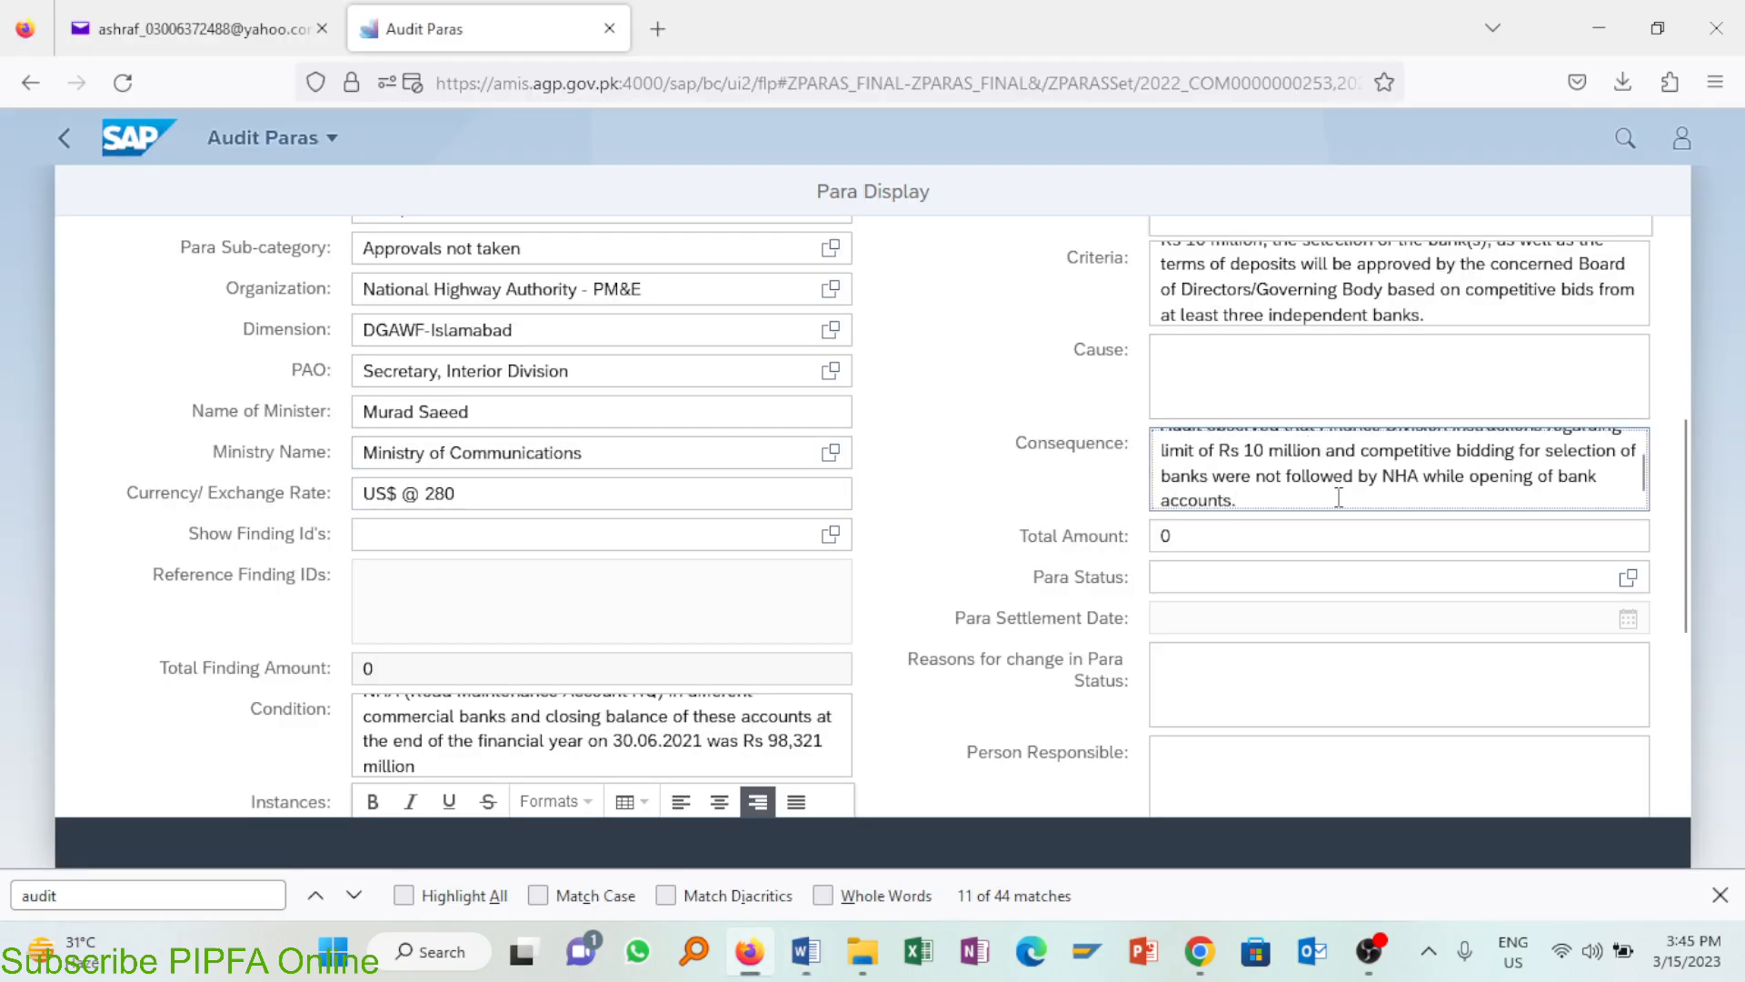
pyautogui.press('Return')
pyautogui.hotkey('ctrl', 'v')
# Step: Set the Para Status in Audit Paras to Audit Para
pyautogui.hotkey('alt', 'Tab')
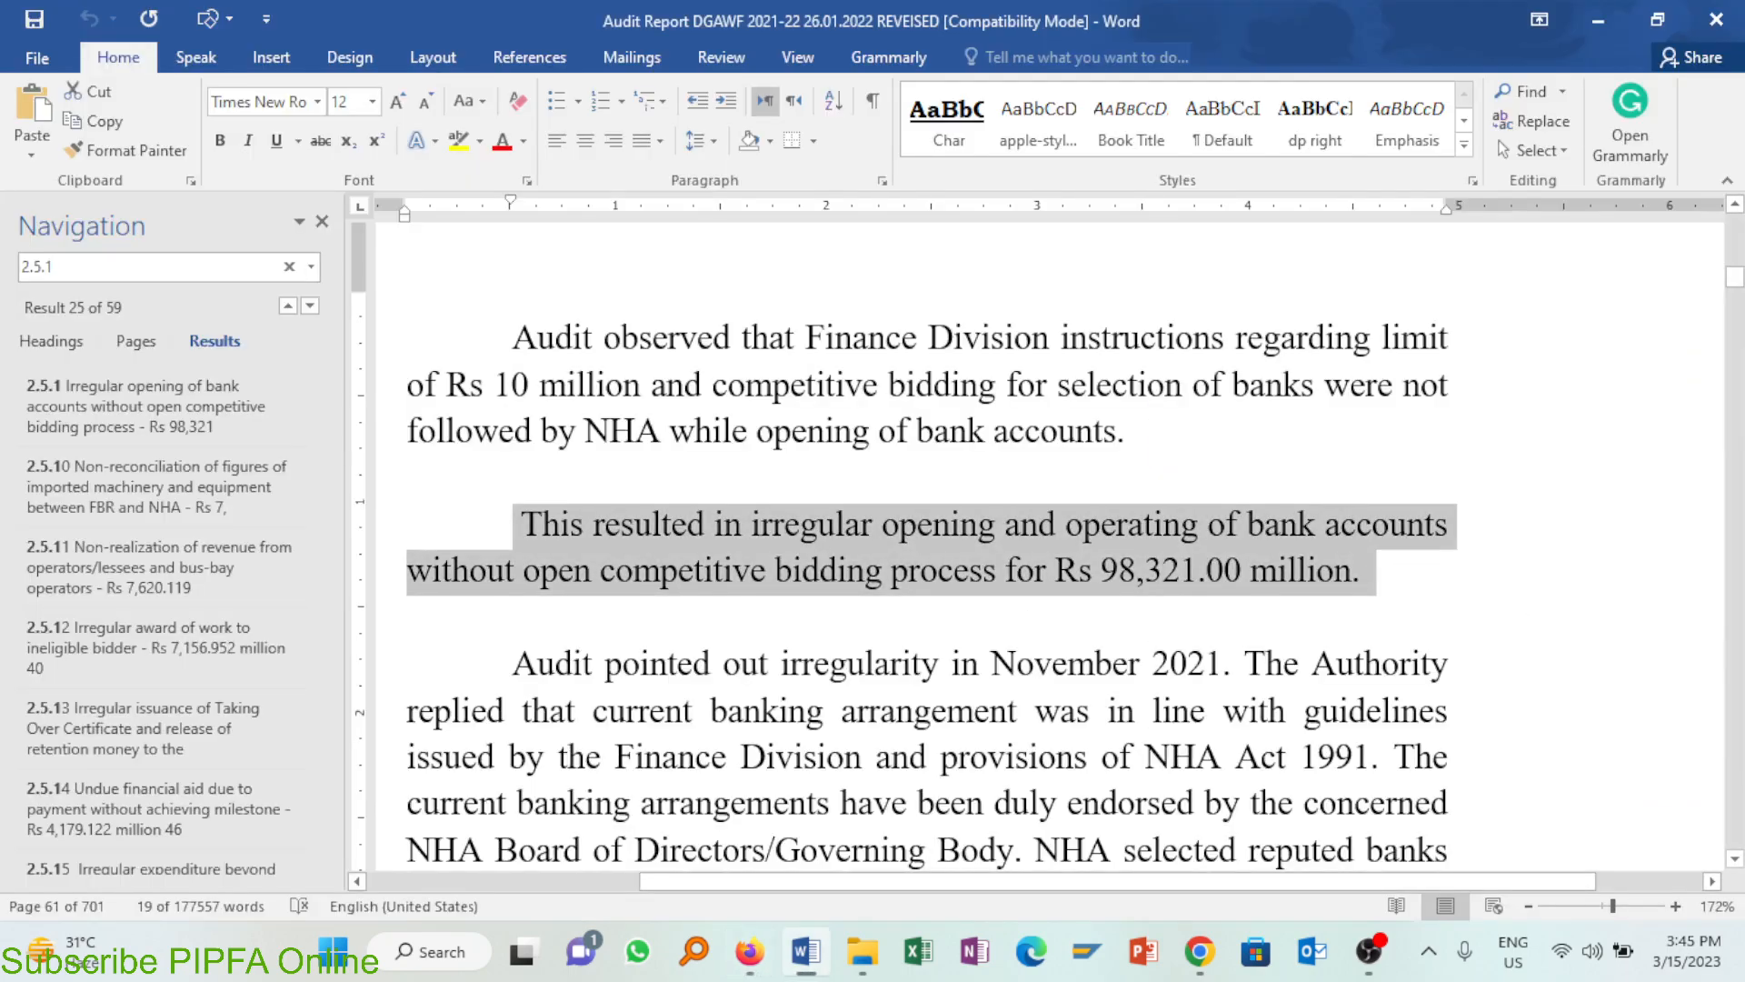
pyautogui.scroll(-3, 1738, 868)
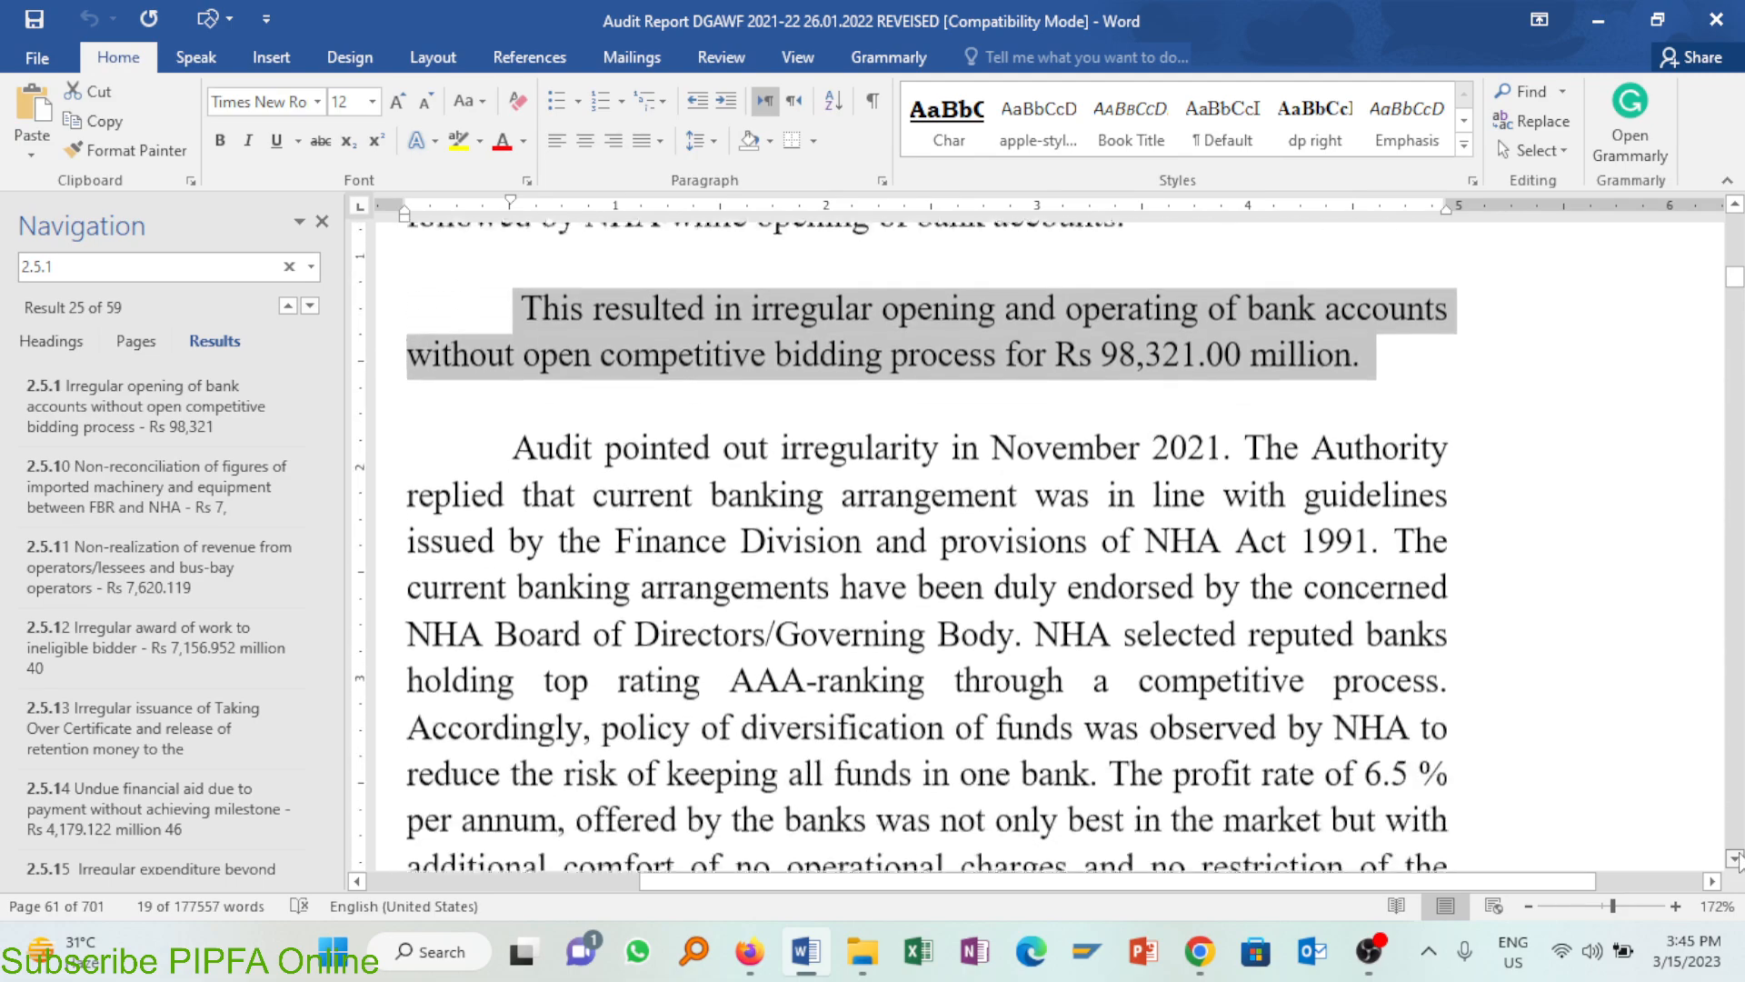
pyautogui.hotkey('alt', 'Tab')
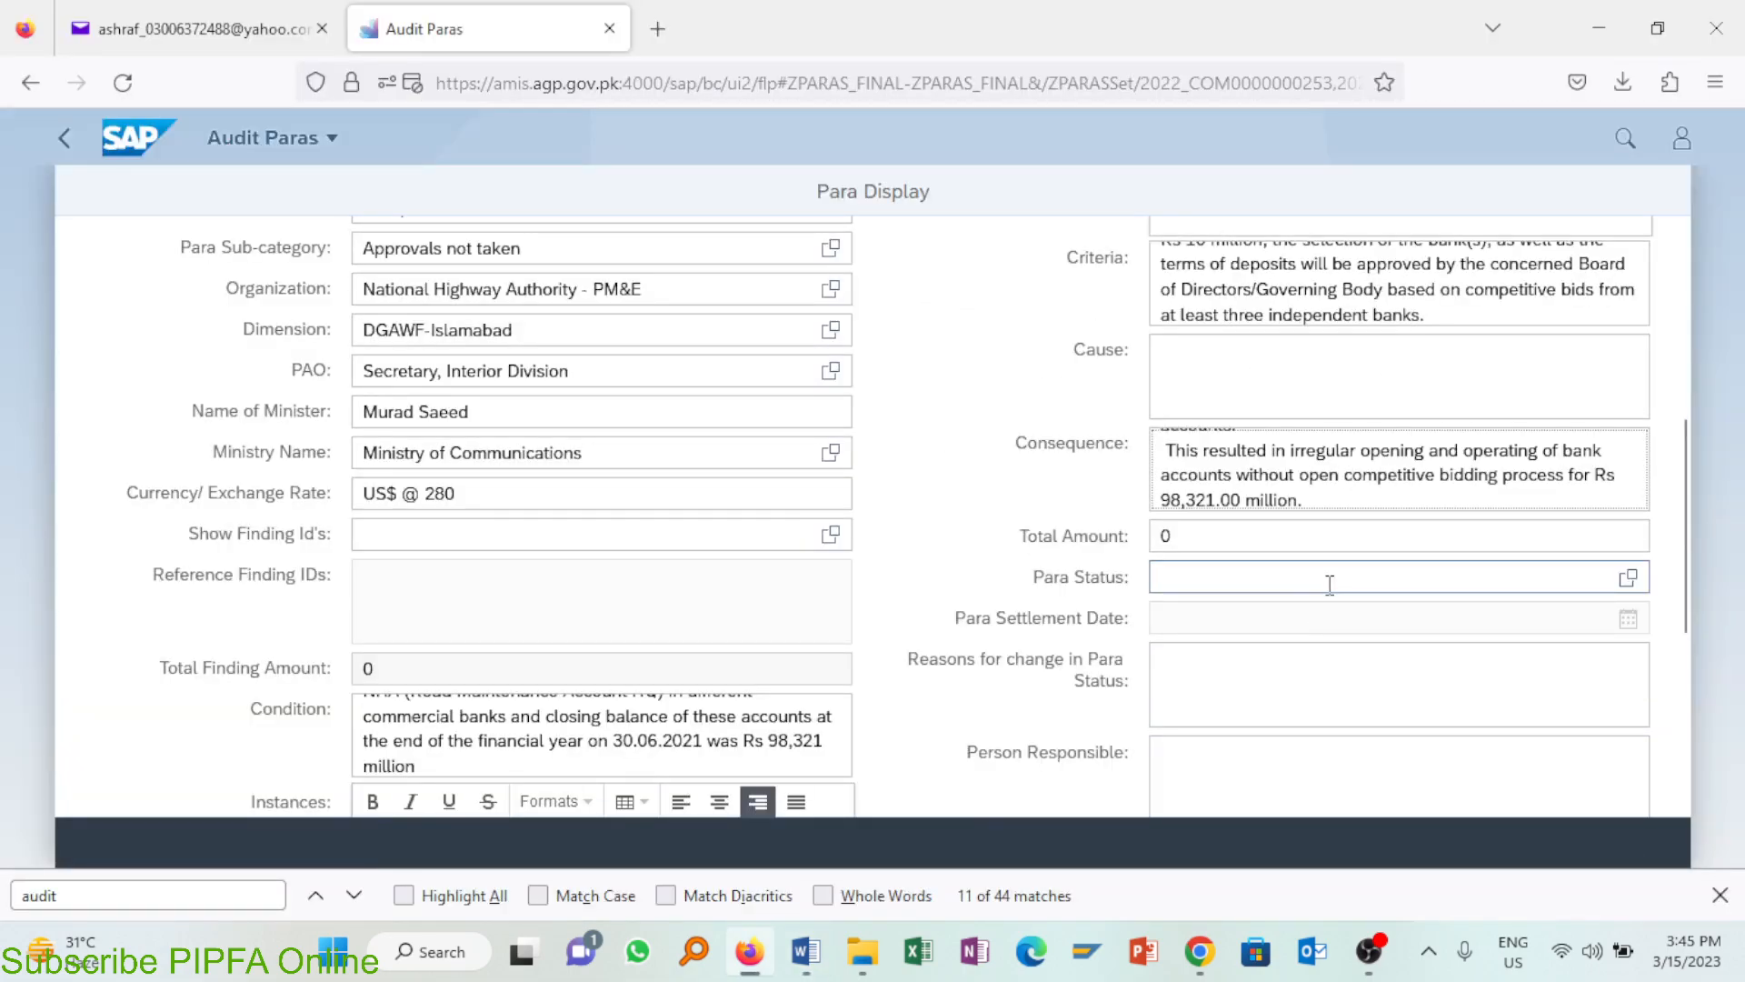
pyautogui.click(1638, 584)
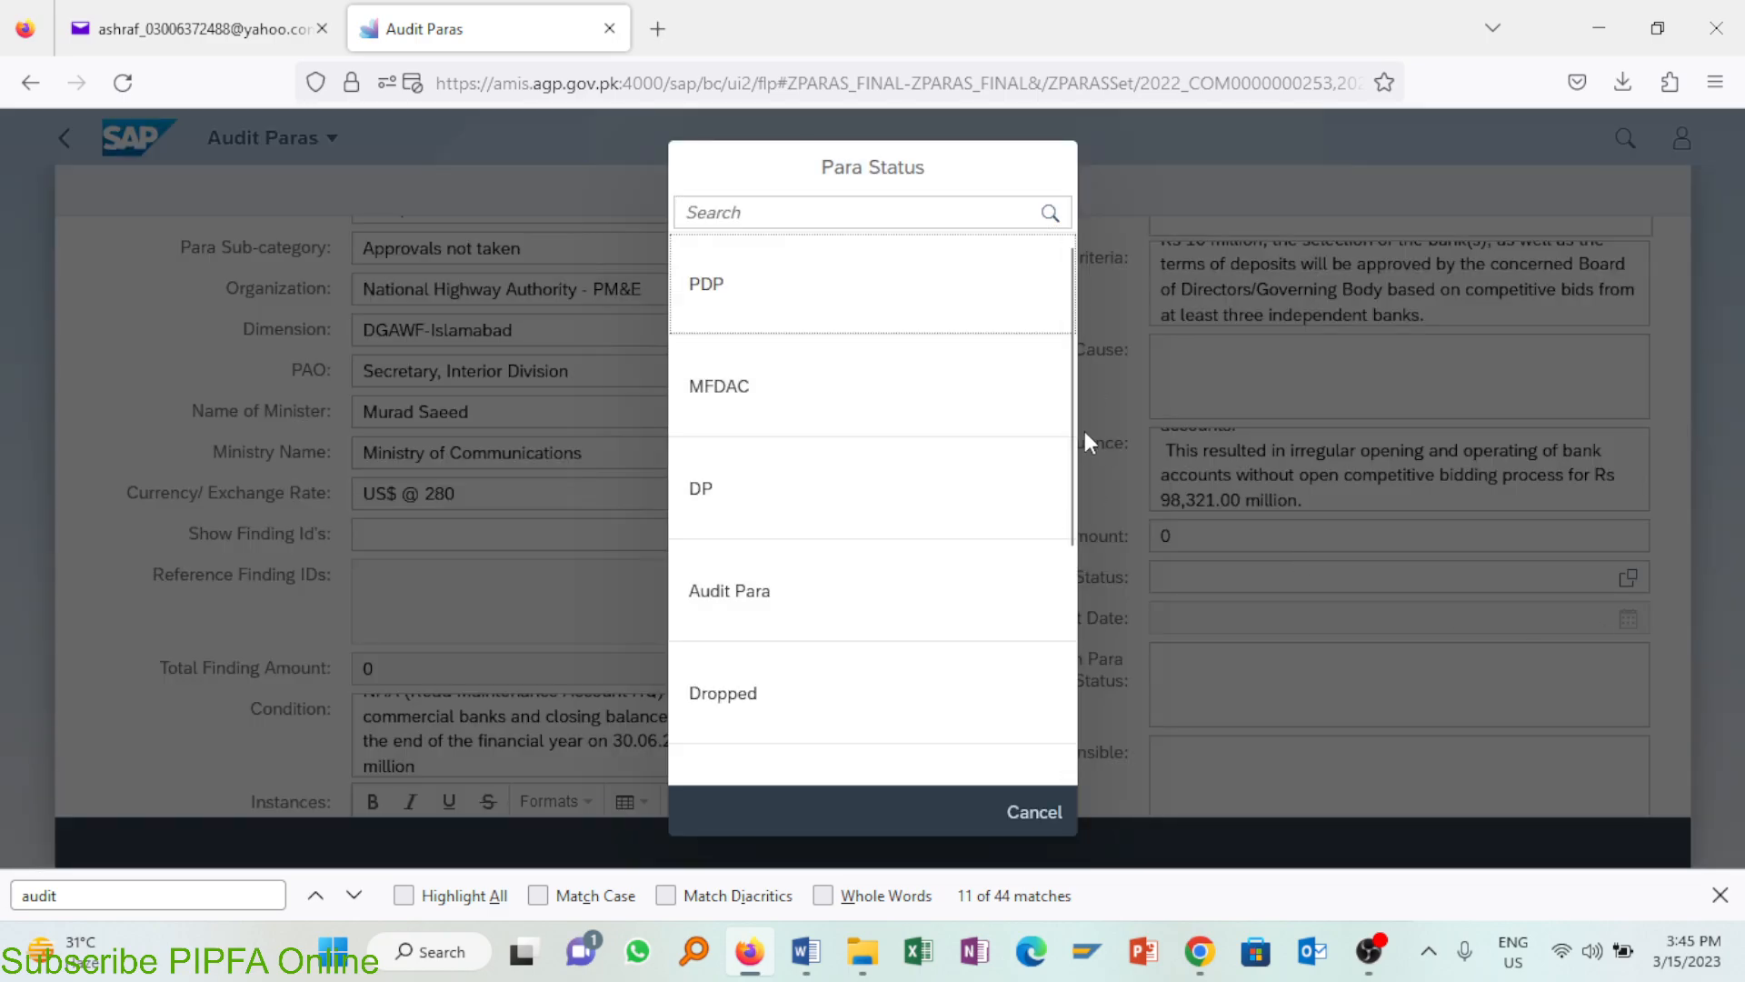
pyautogui.moveTo(1071, 425); pyautogui.dragTo(1078, 541)
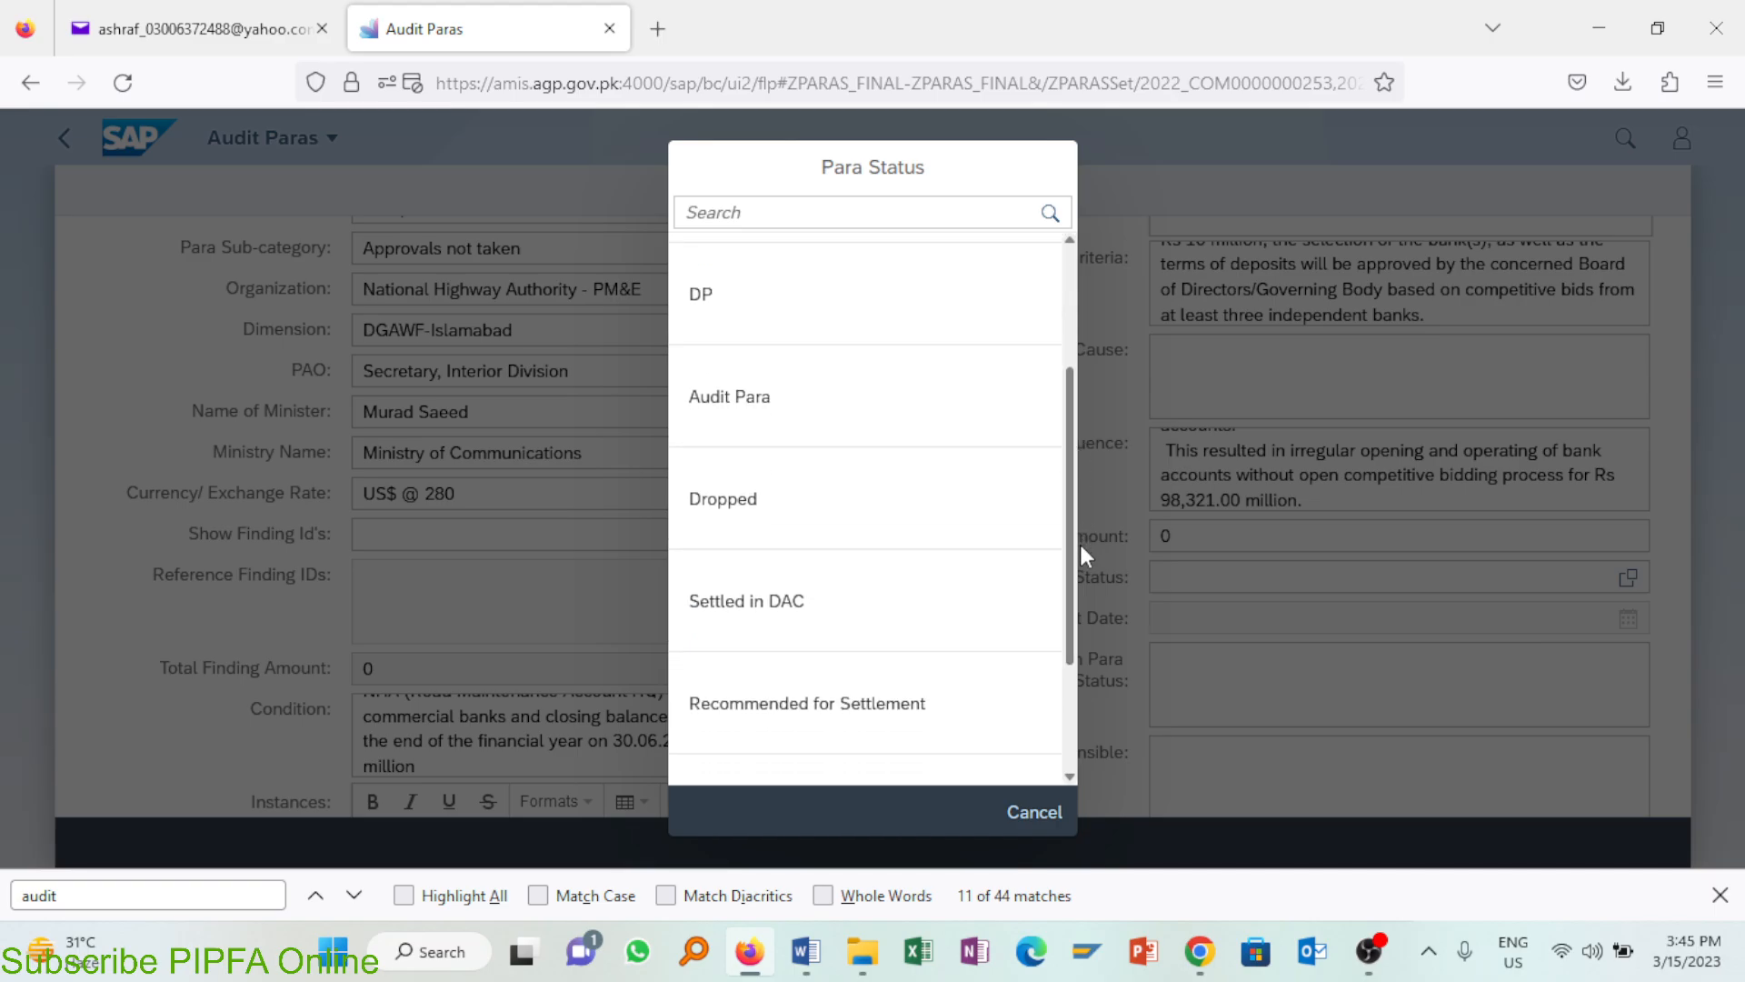
pyautogui.click(865, 373)
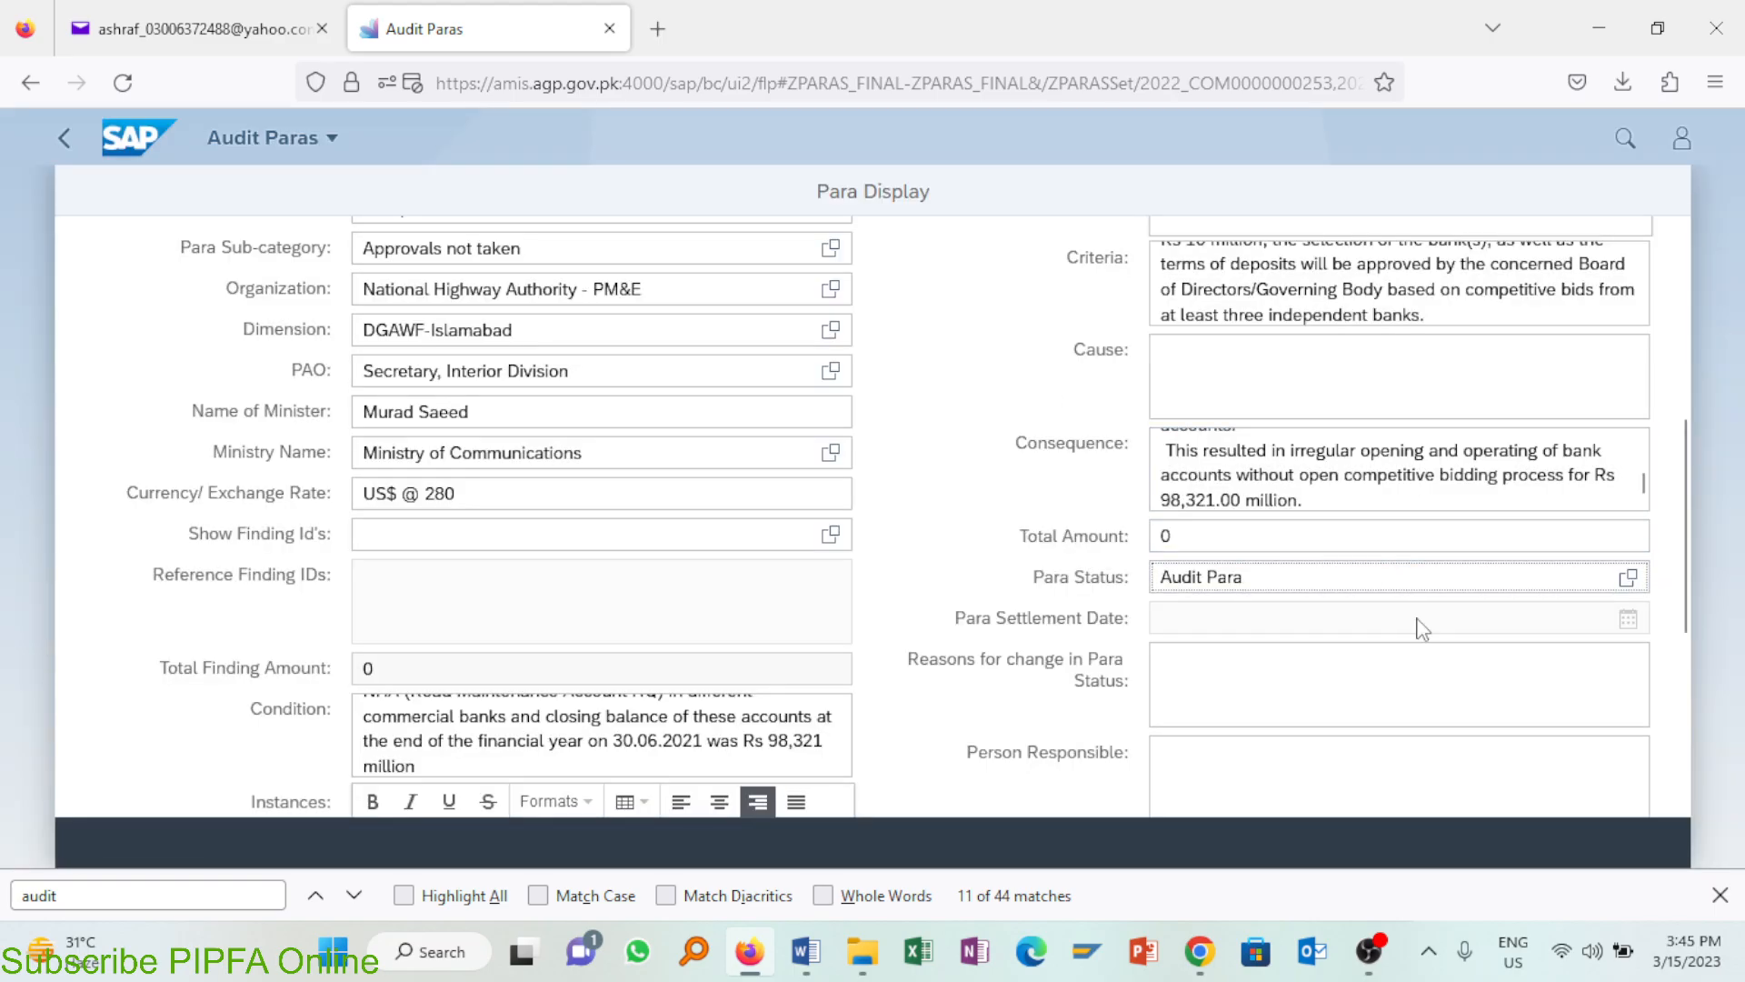
# Step: Enter "Historical Data" as the Reasons for change in Para Status
pyautogui.moveTo(1684, 546); pyautogui.dragTo(1694, 622)
pyautogui.click(1404, 550)
pyautogui.click(1387, 525)
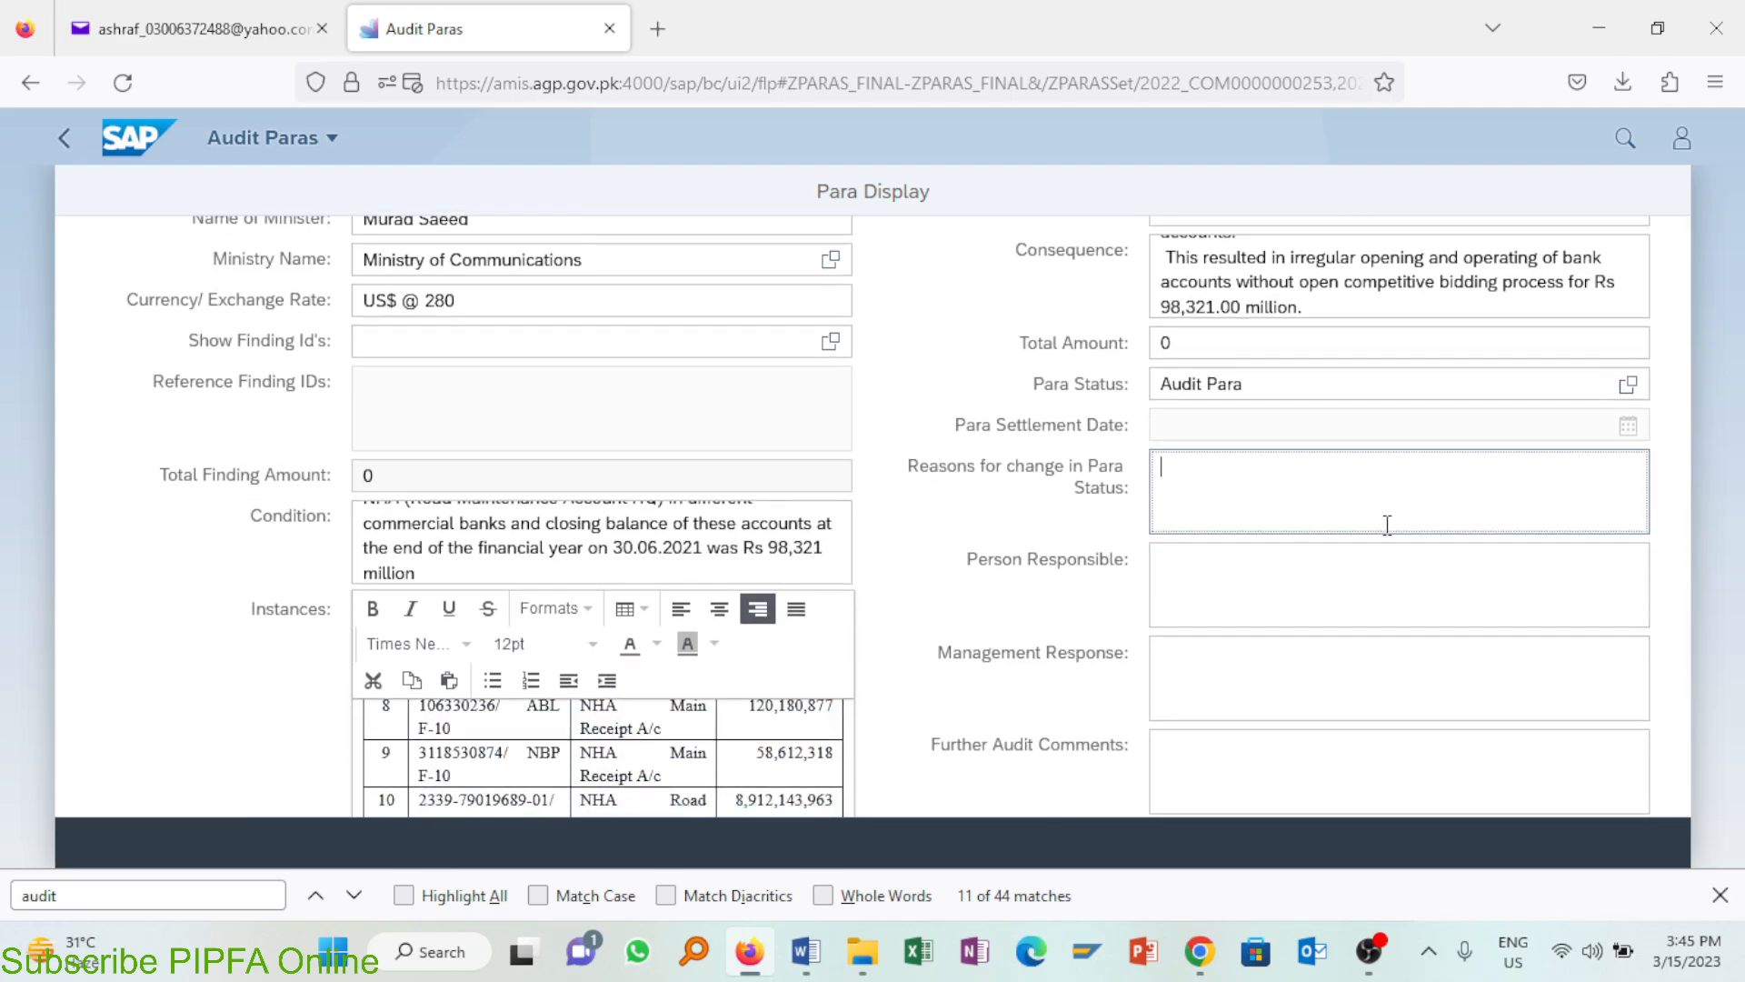
pyautogui.write('Hist')
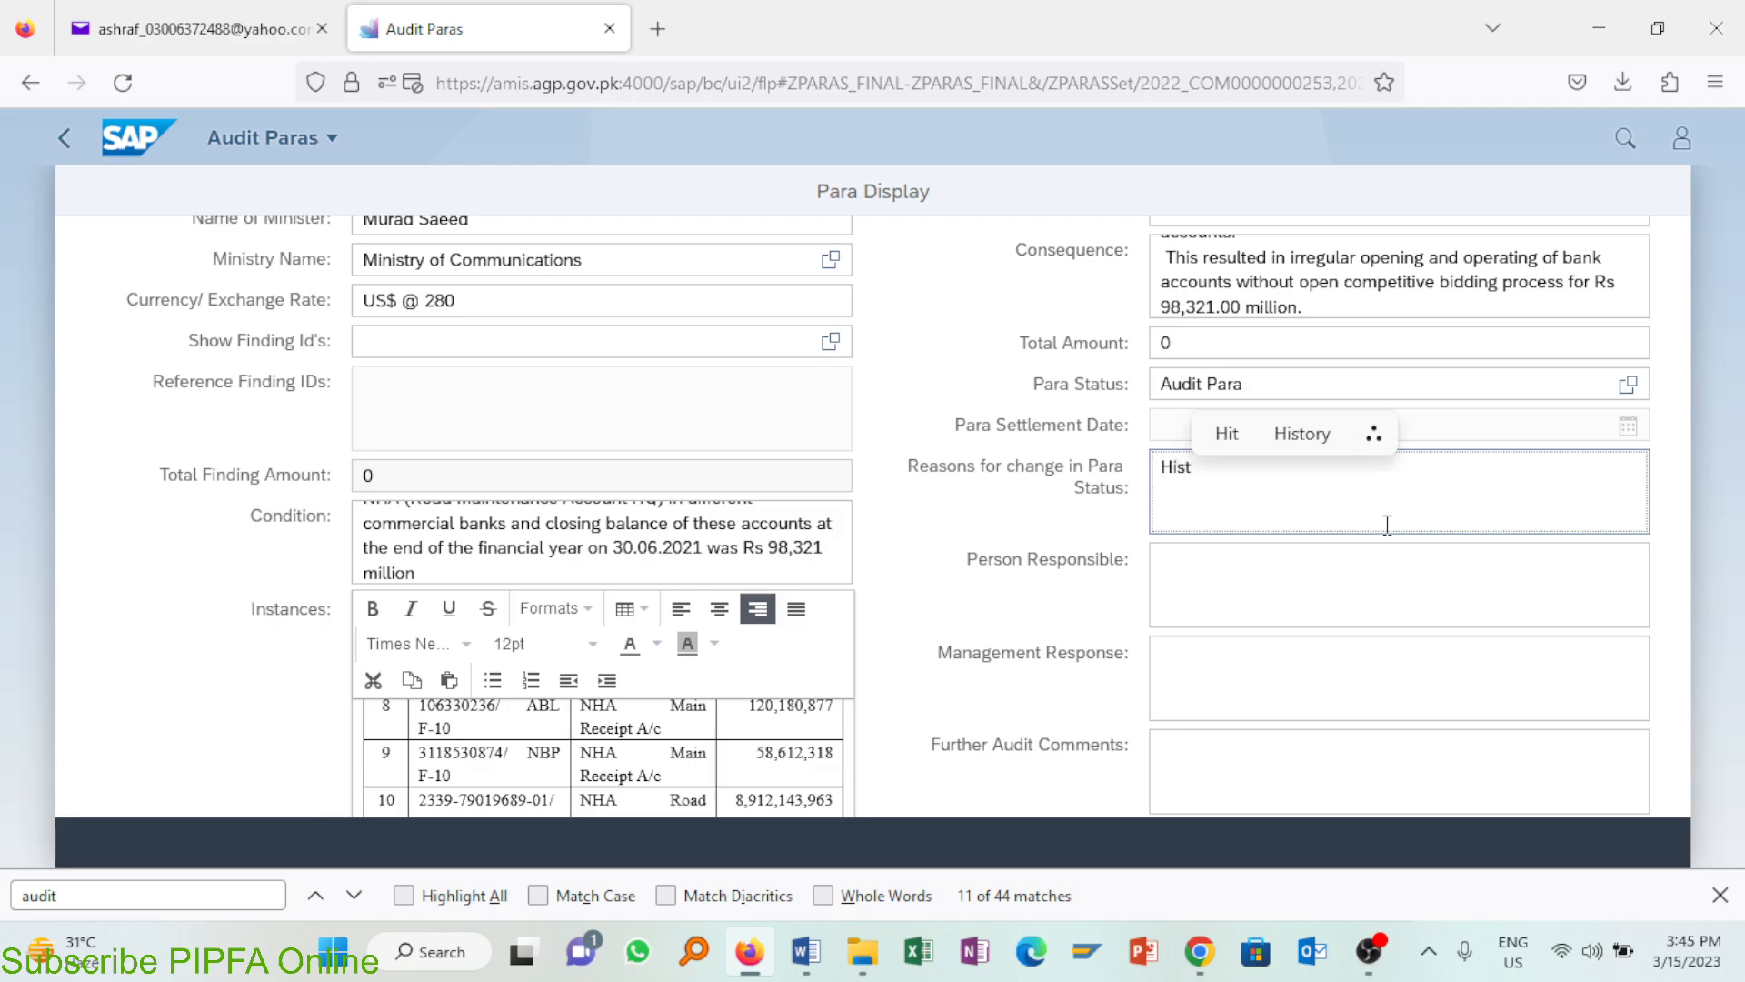
pyautogui.write('orical')
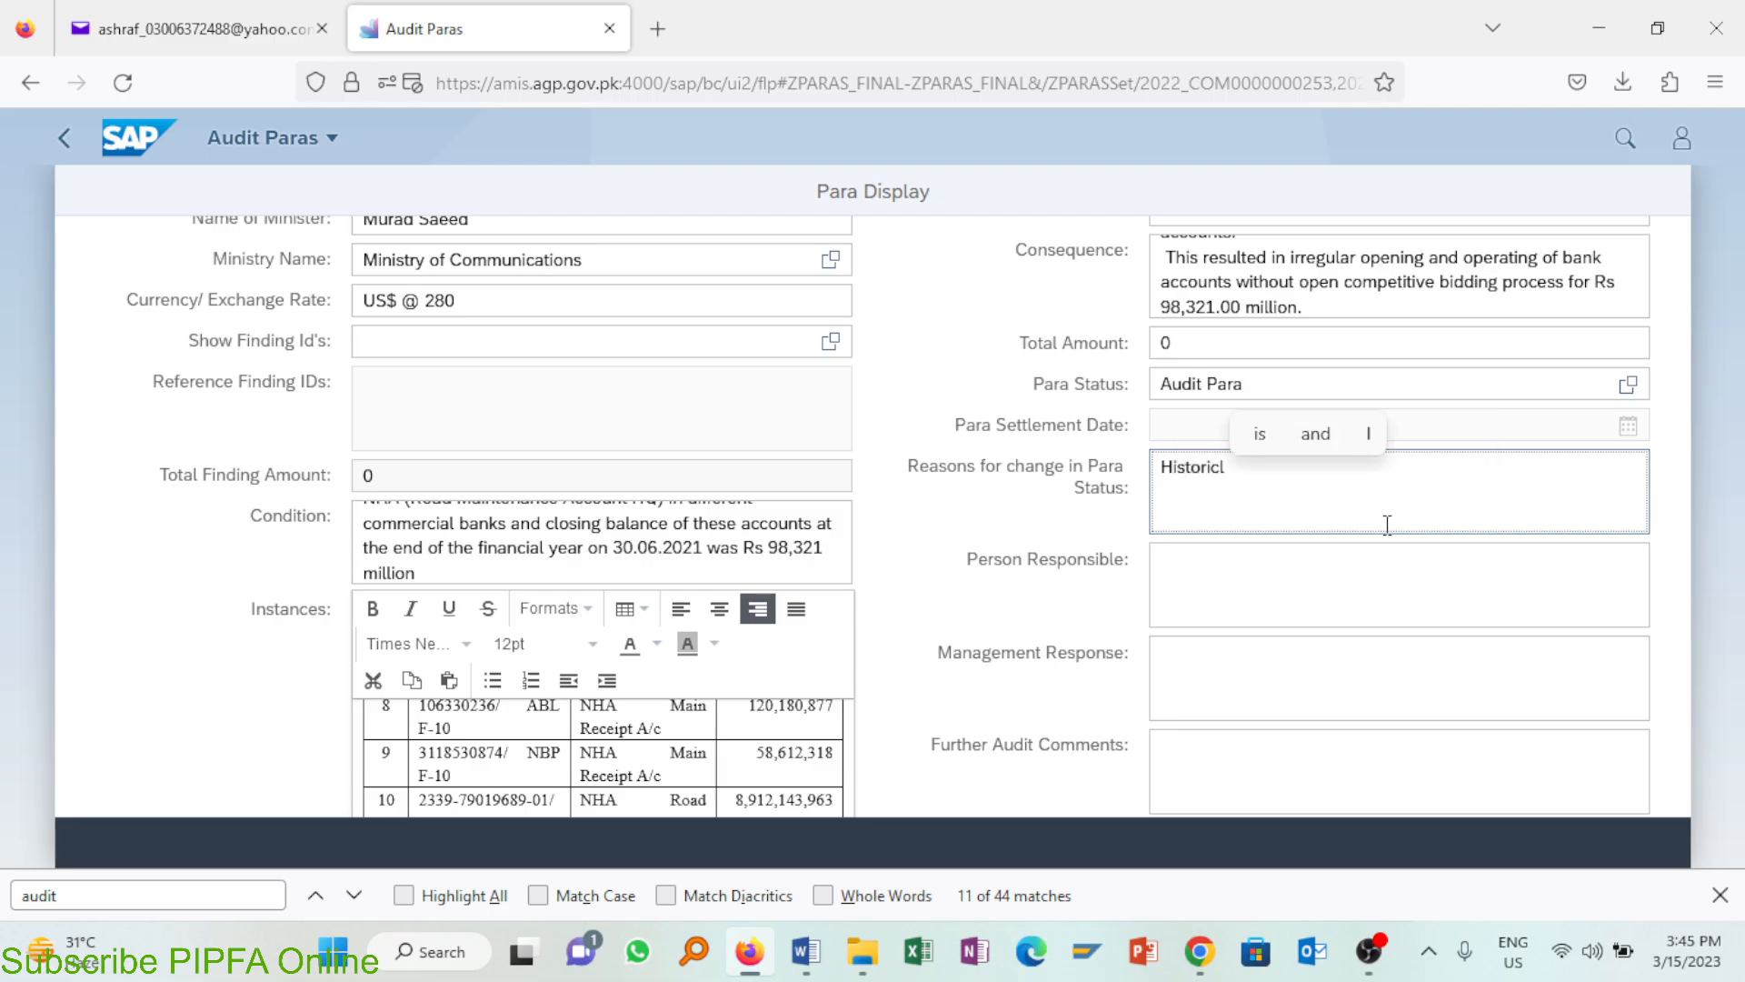
pyautogui.write(' Data')
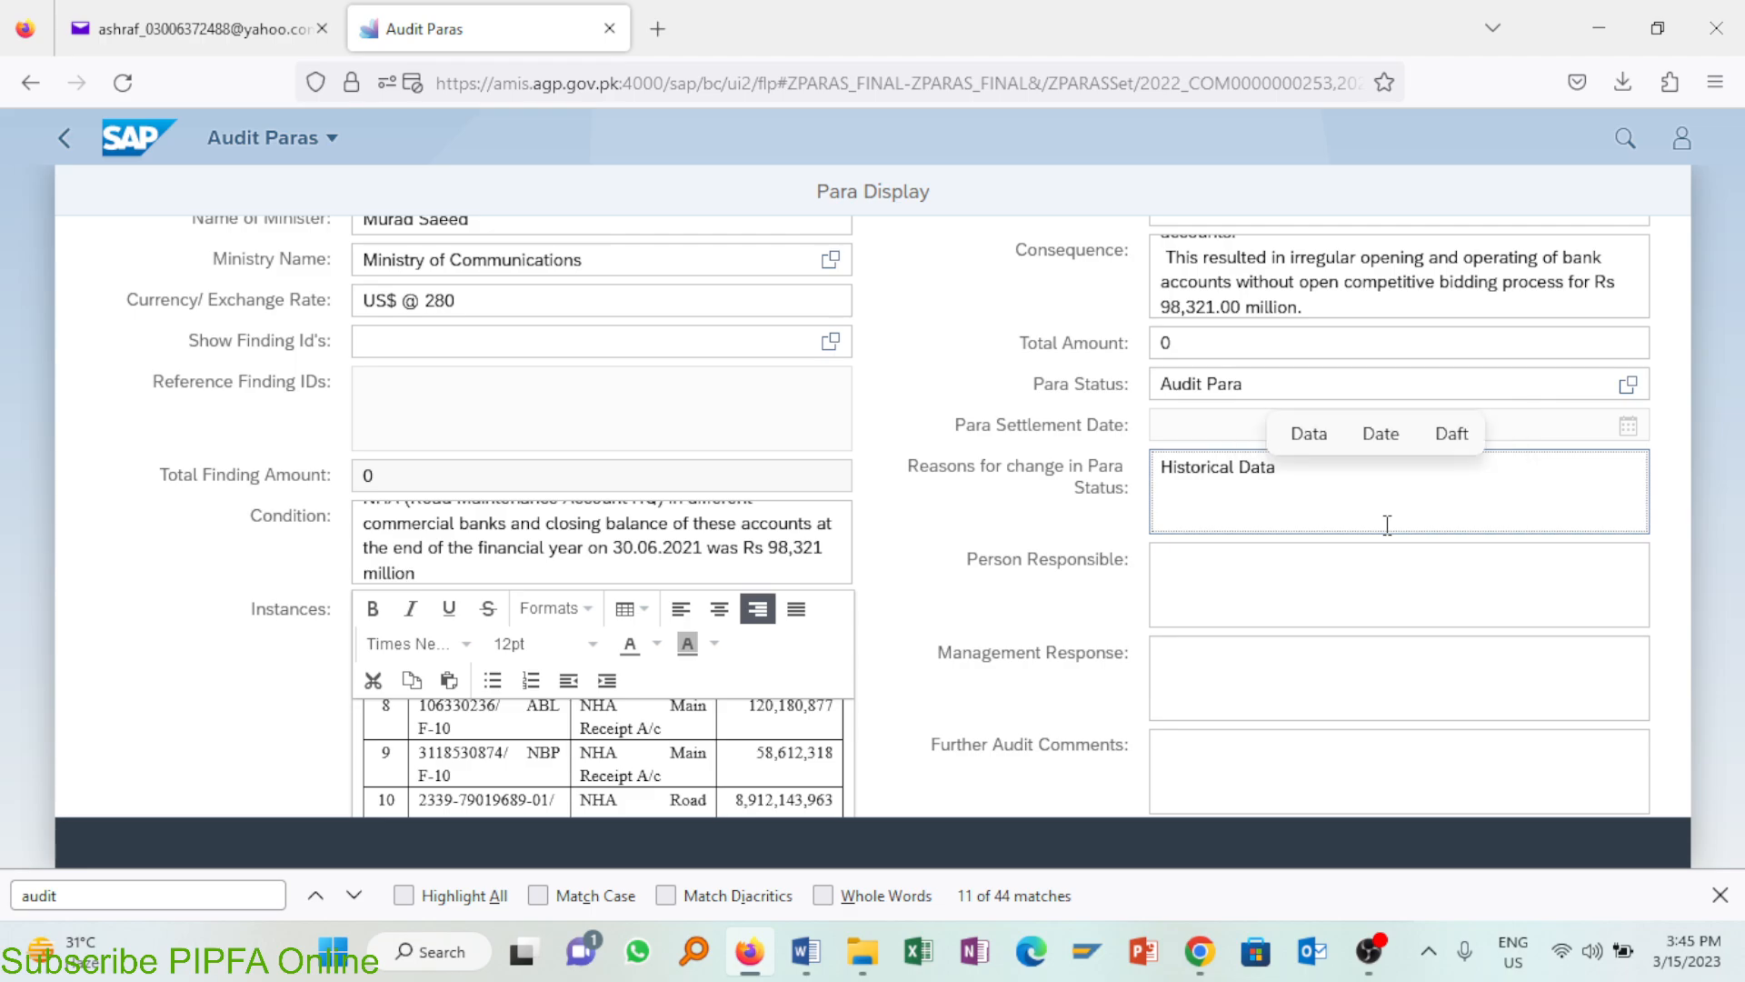
# Step: Copy the Word report text from "The Authority replied that" through "procedures draft document." into the Management Response field in Audit Paras
pyautogui.click(1370, 552)
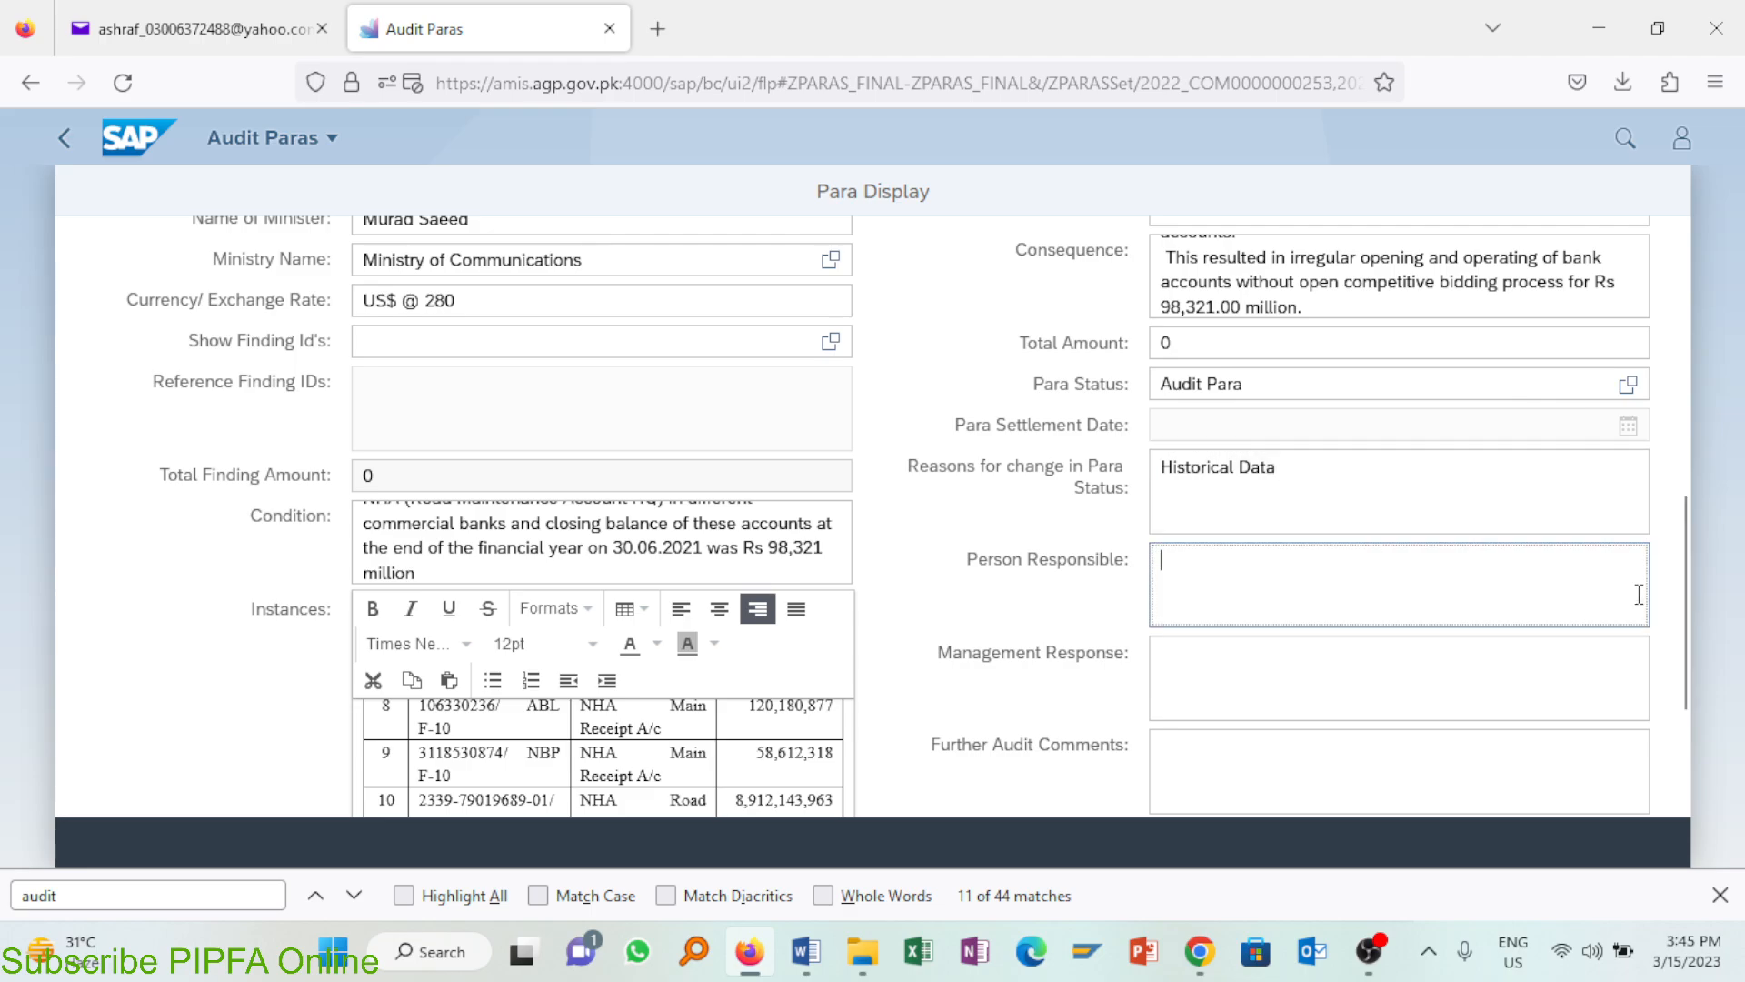
pyautogui.moveTo(1682, 571); pyautogui.dragTo(1689, 632)
pyautogui.click(1416, 464)
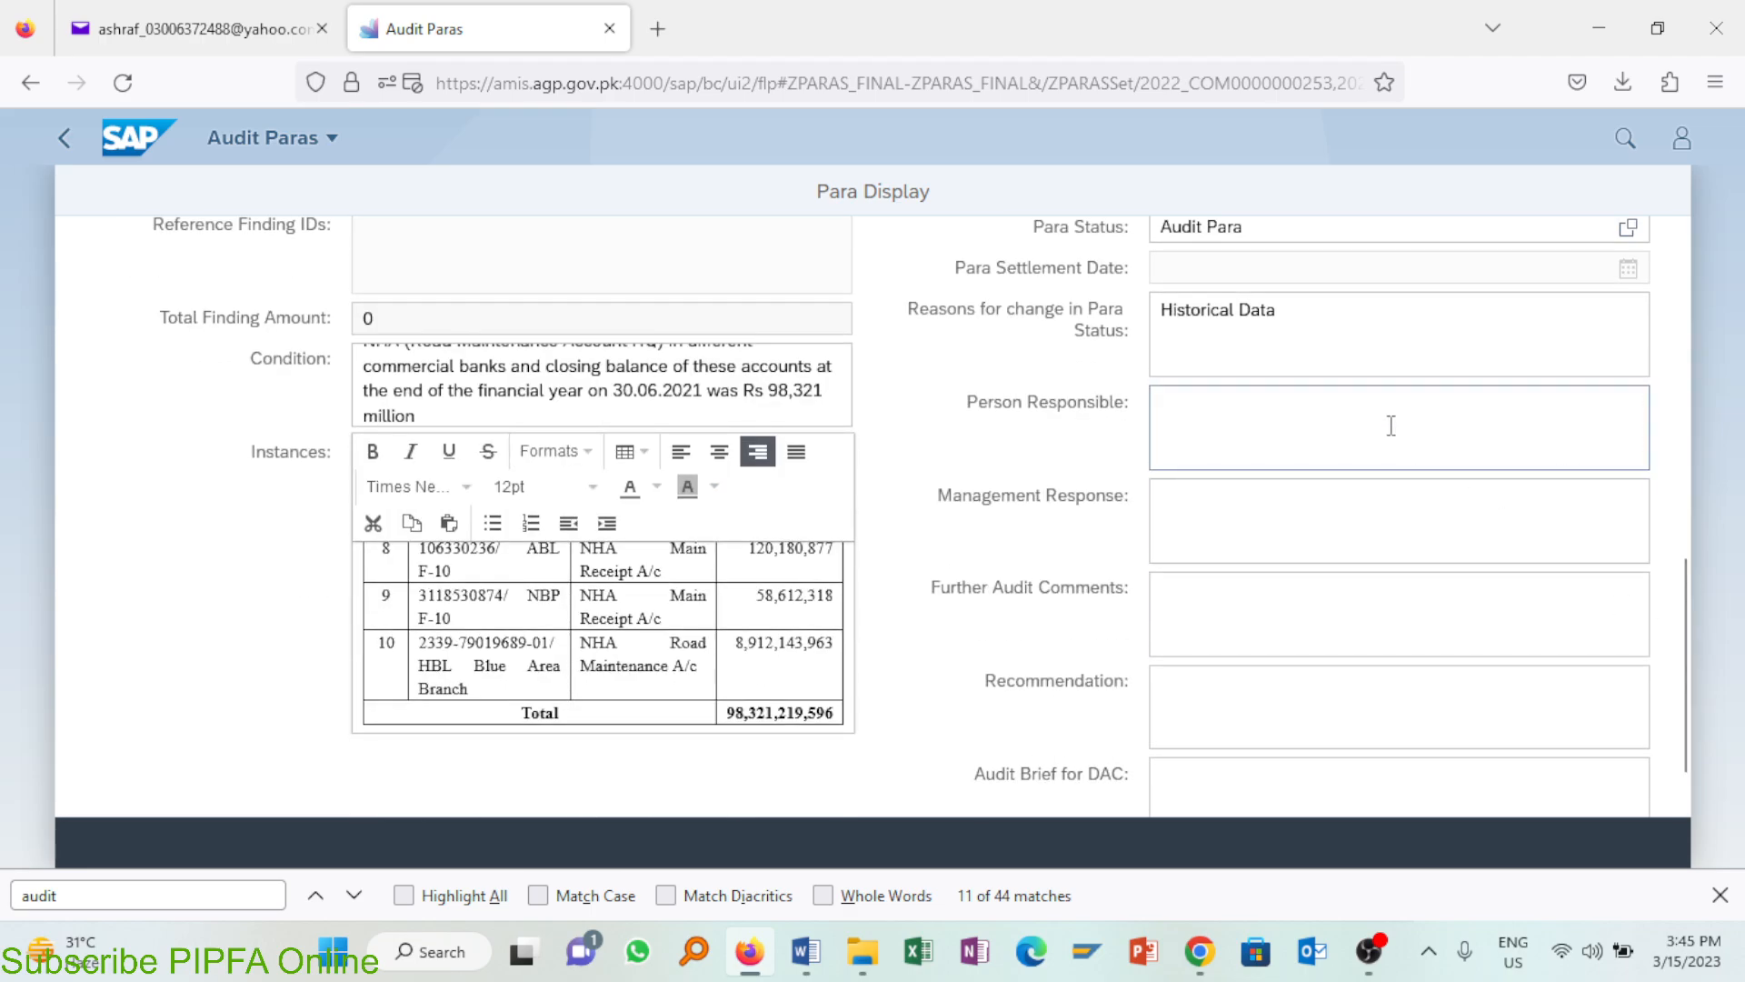
pyautogui.click(1391, 425)
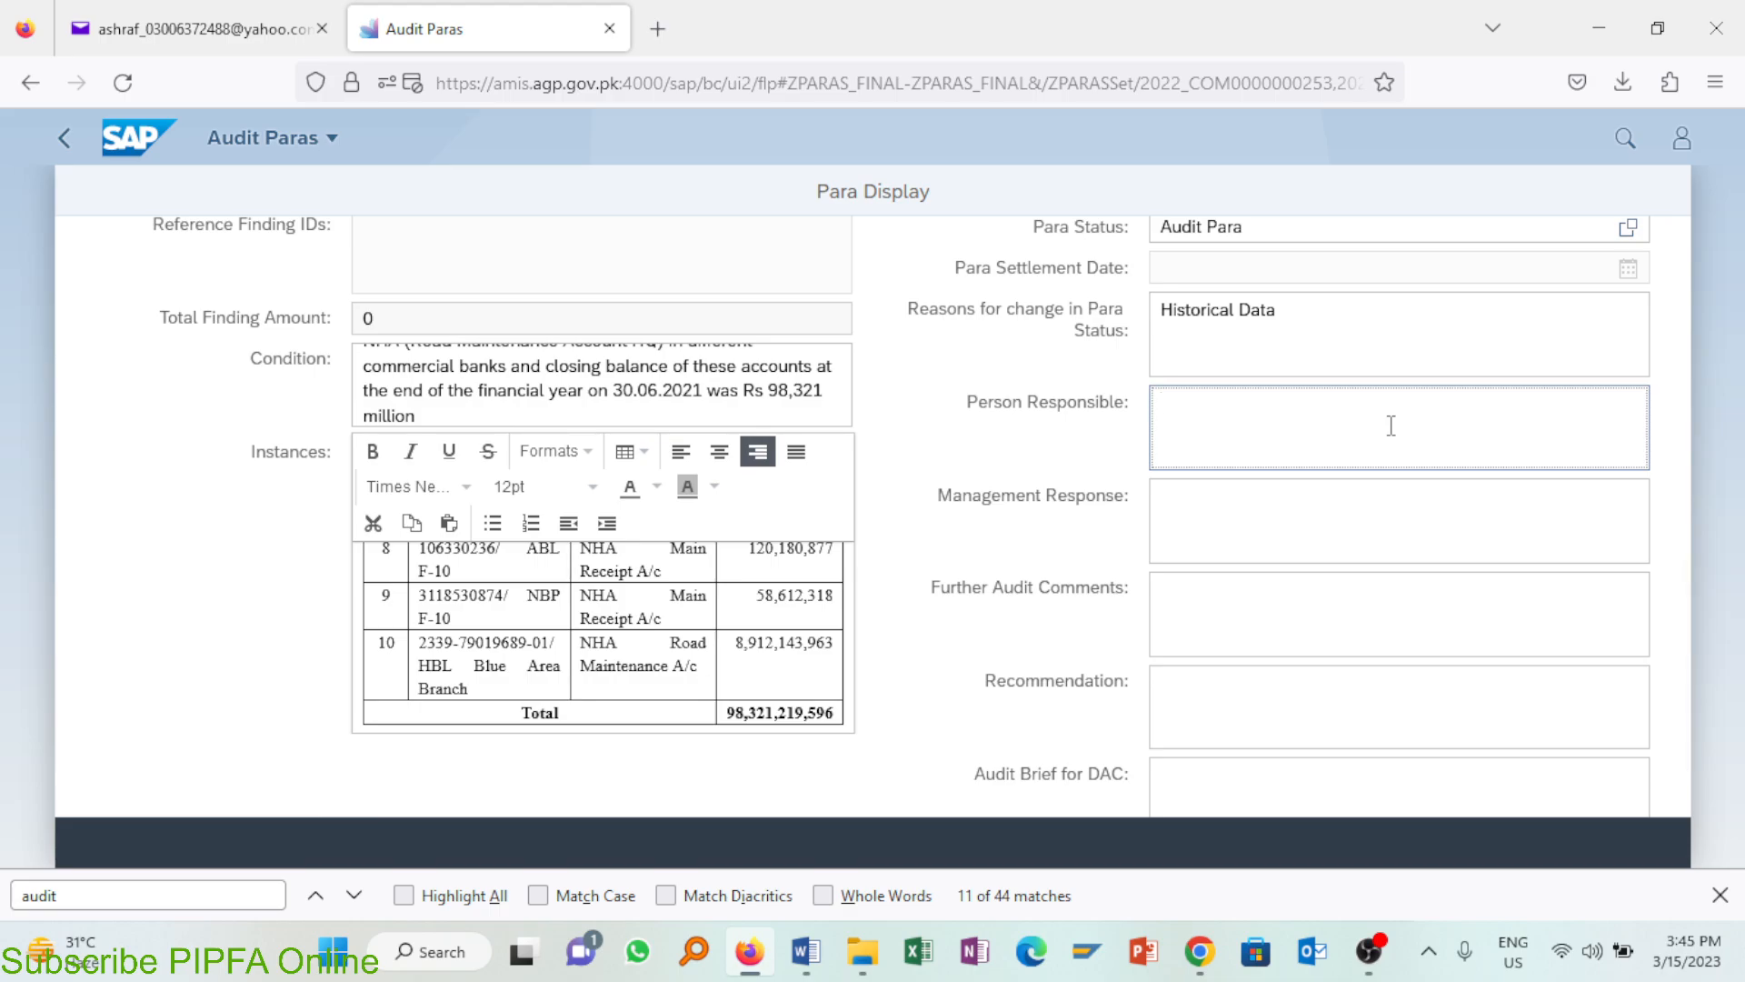
pyautogui.click(1406, 541)
pyautogui.hotkey('alt', 'Tab')
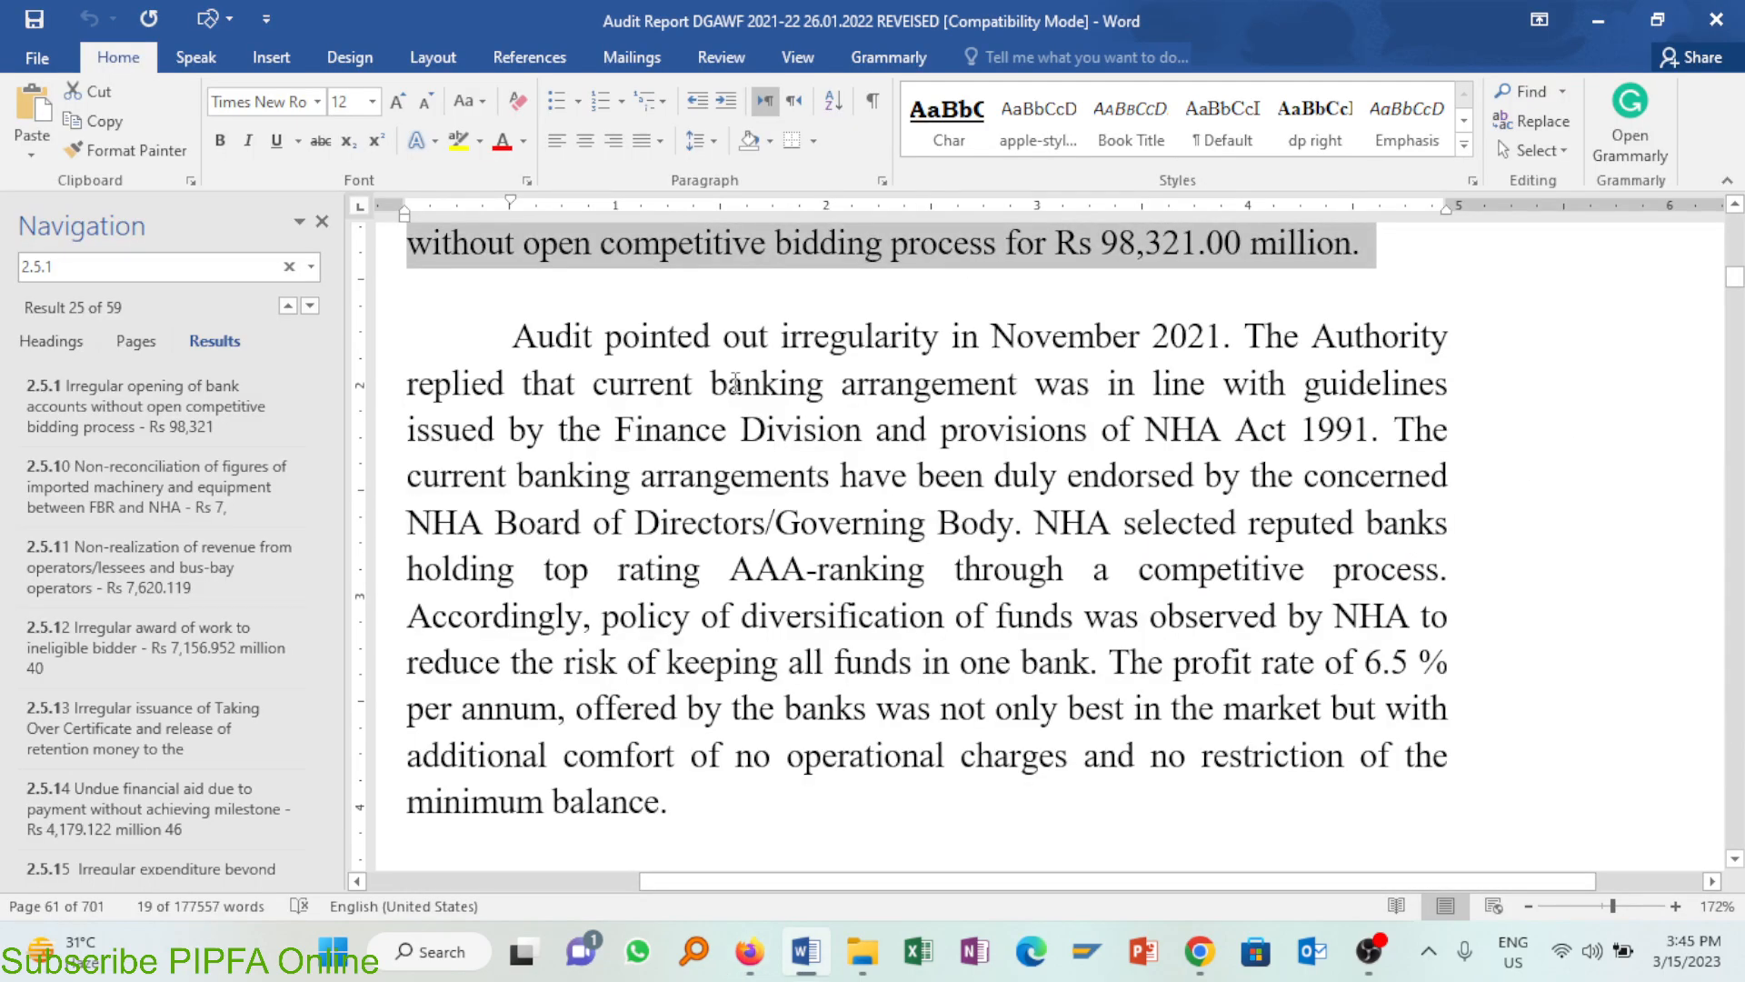
pyautogui.moveTo(1243, 332); pyautogui.dragTo(1248, 383)
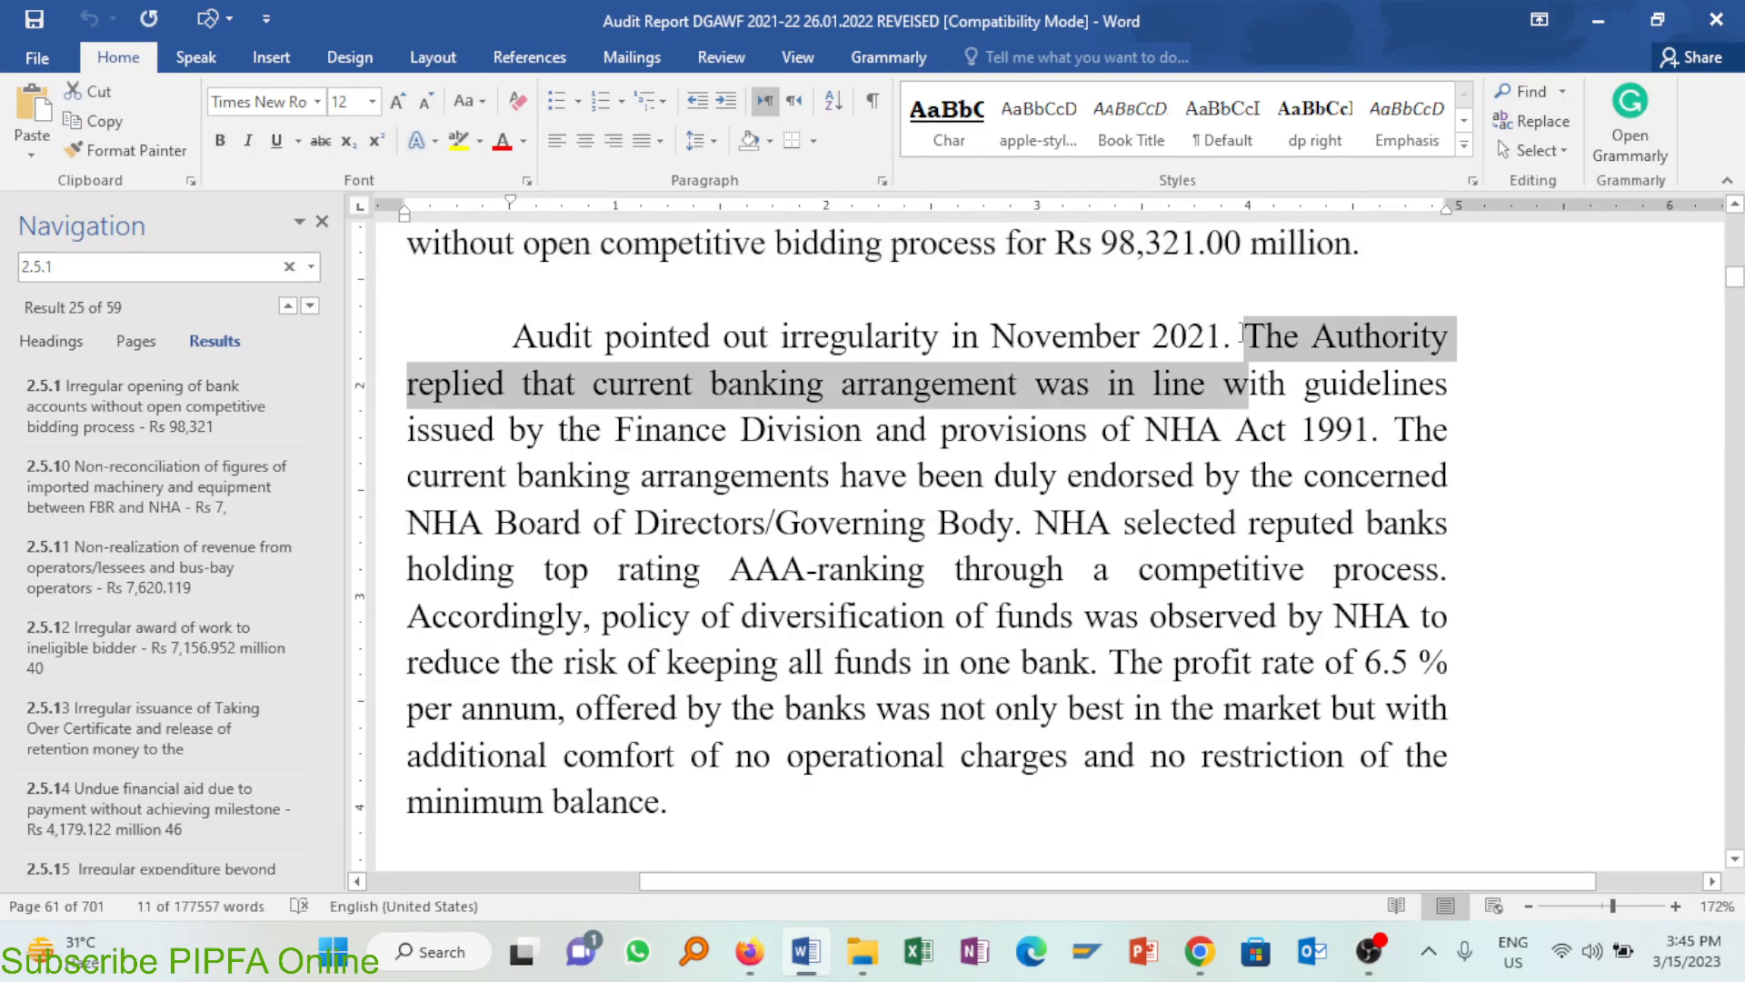
pyautogui.hotkey('shift', 'Down')
pyautogui.hotkey('shift', 'Down')
pyautogui.hotkey('shift', 'Down')
pyautogui.hotkey('shift', 'Down')
pyautogui.hotkey('shift', 'Down')
pyautogui.hotkey('shift', 'Down')
pyautogui.hotkey('shift', 'Down')
pyautogui.hotkey('shift', 'Down')
pyautogui.hotkey('shift', 'Down')
pyautogui.scroll(-2, 1241, 333)
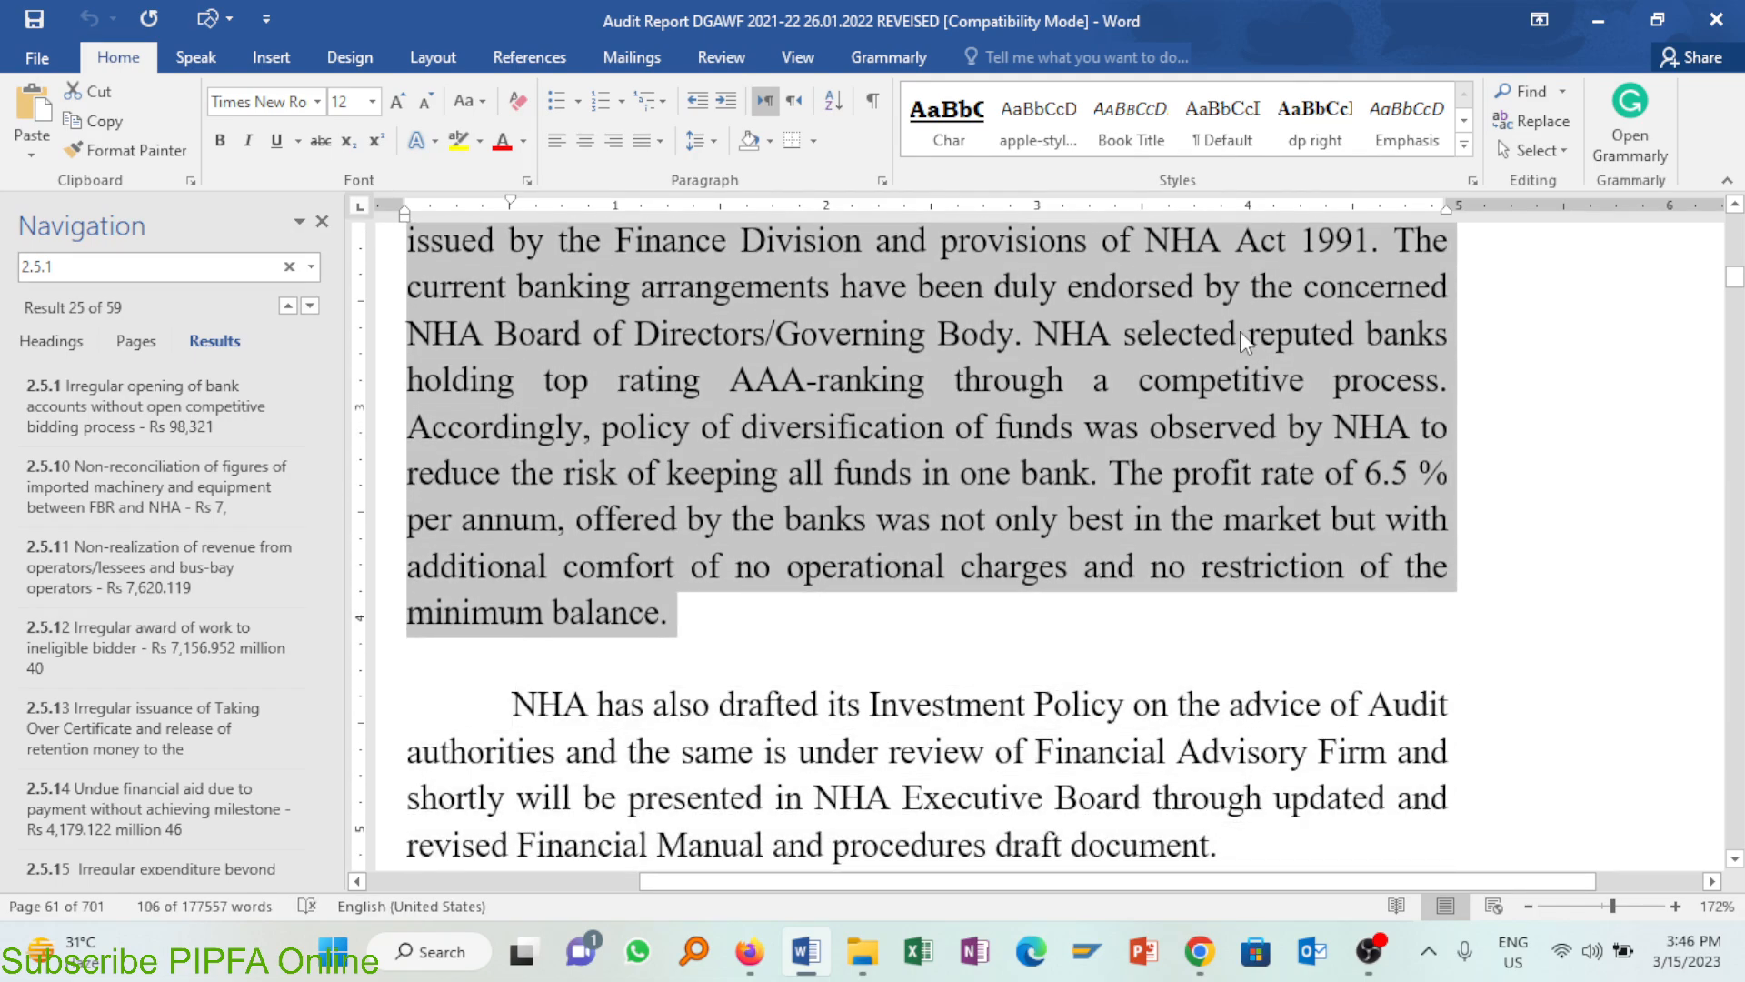
pyautogui.hotkey('shift', 'Down')
pyautogui.hotkey('shift', 'Down')
pyautogui.hotkey('shift', 'Down')
pyautogui.hotkey('shift', 'Down')
pyautogui.hotkey('shift', 'Down')
pyautogui.scroll(-2, 1240, 331)
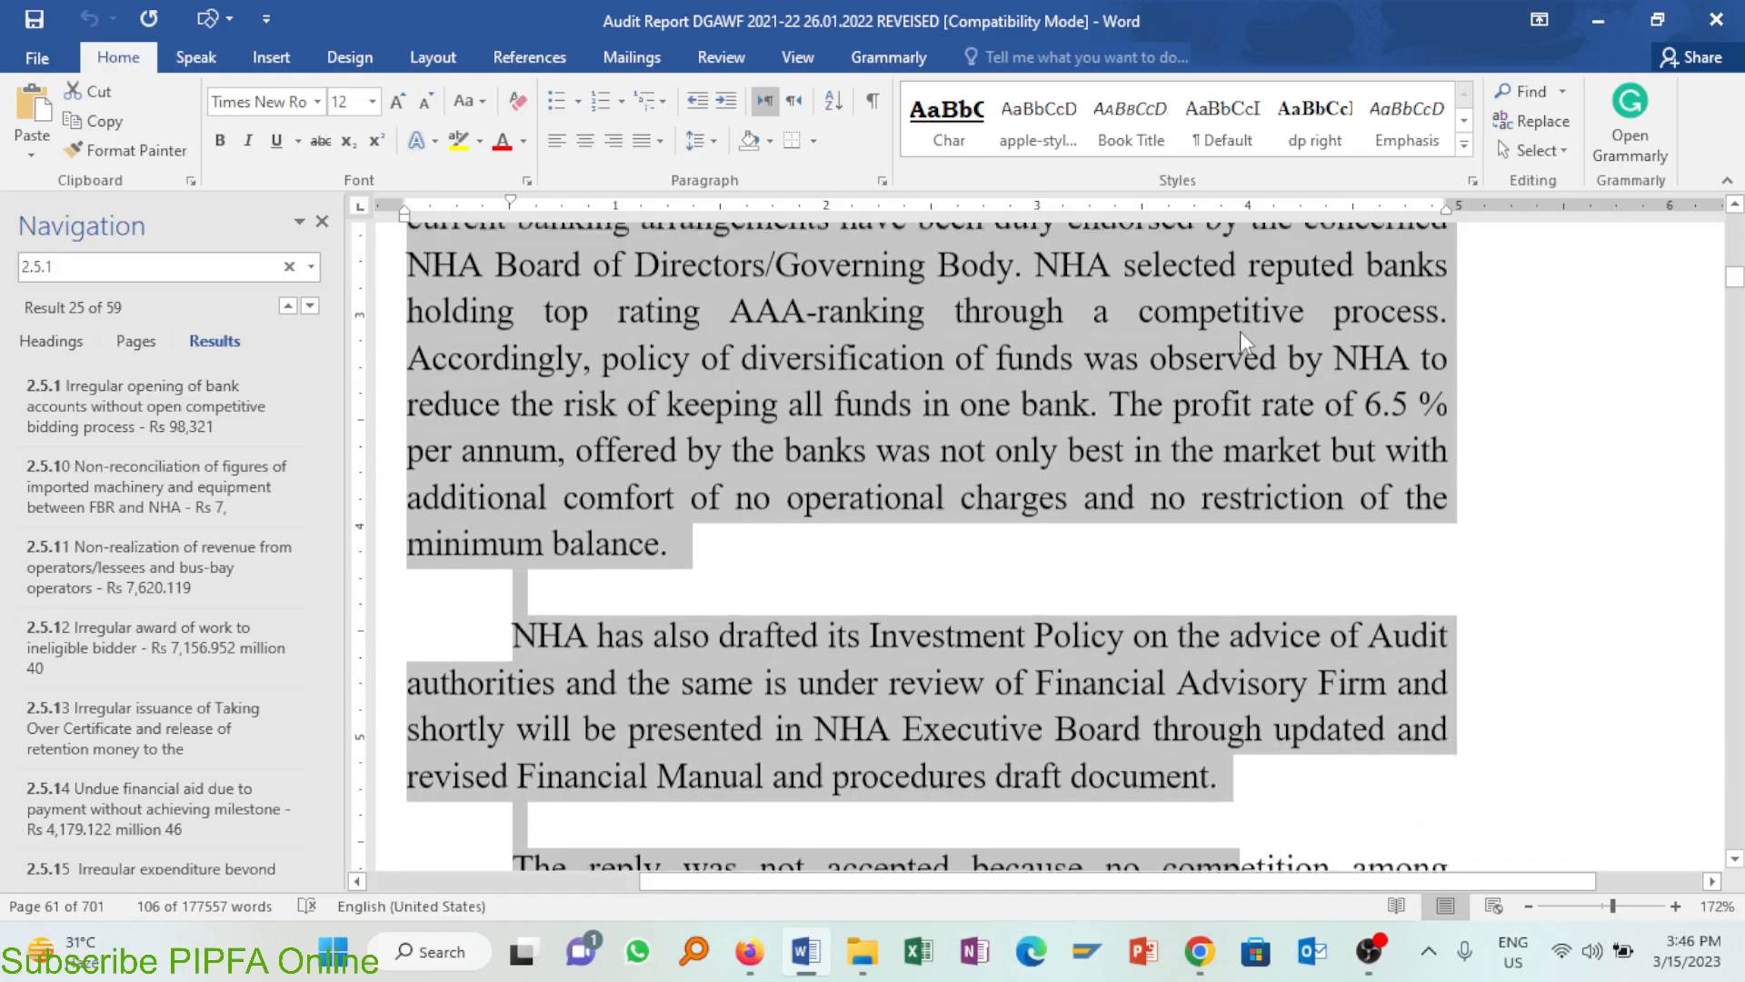
pyautogui.hotkey('shift', 'Left')
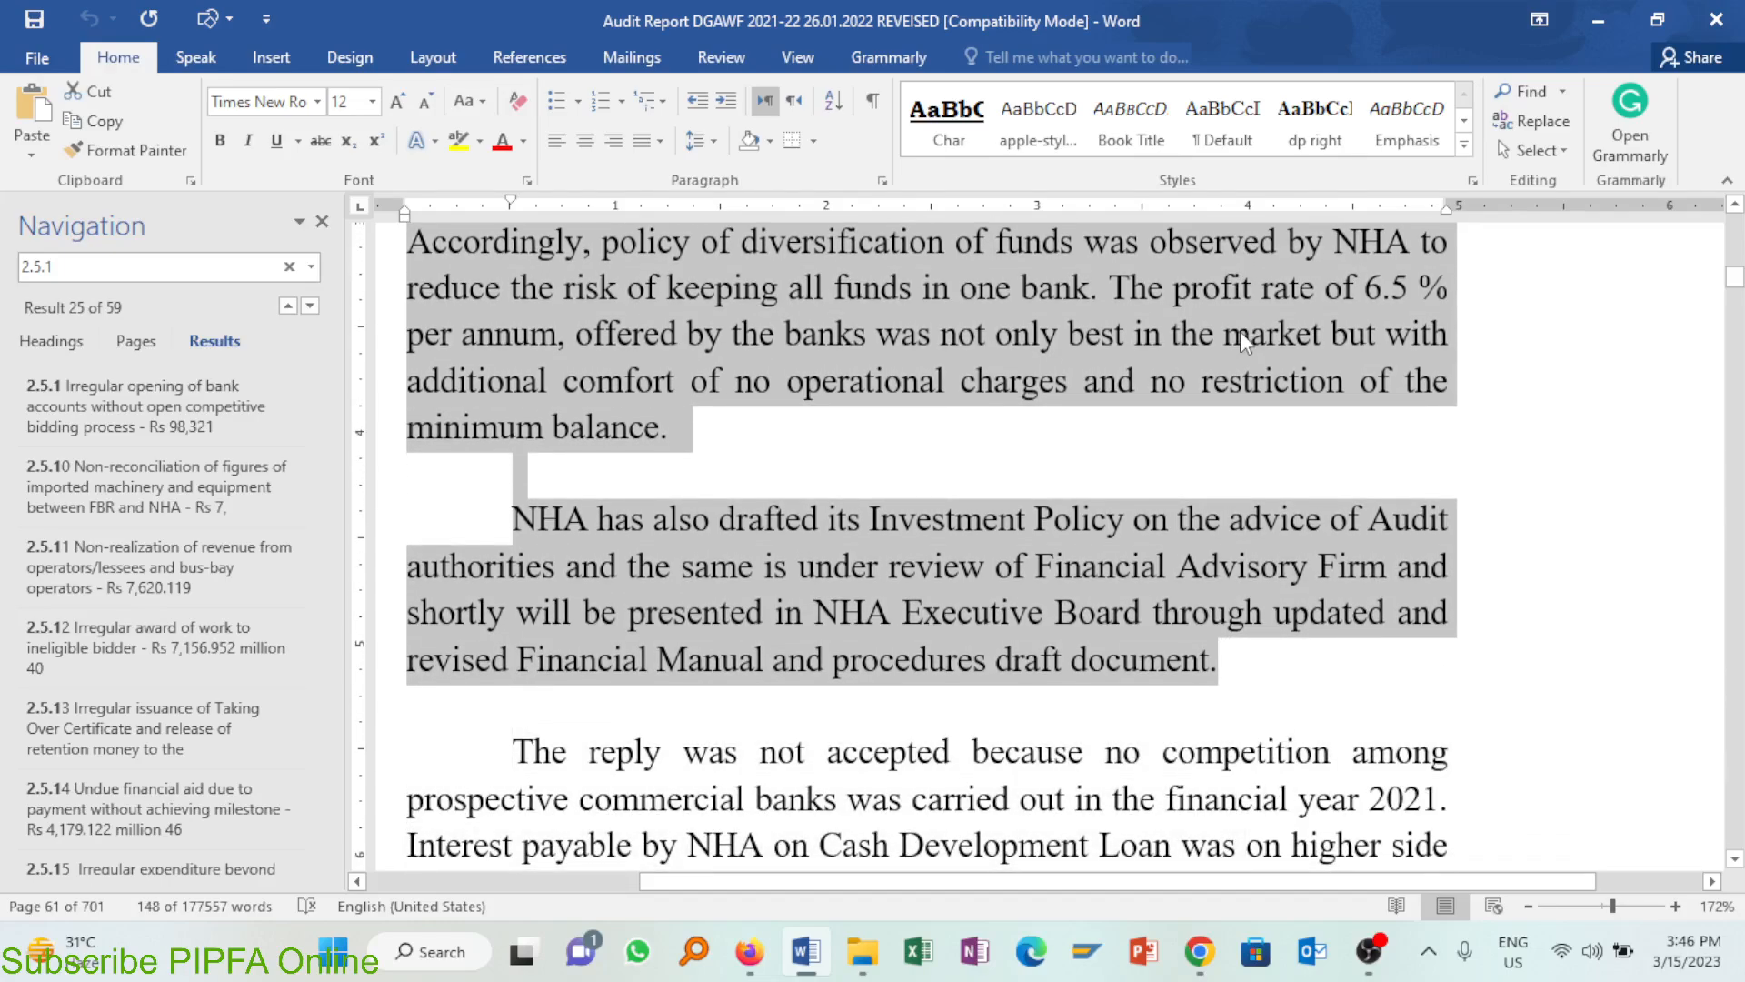
pyautogui.hotkey('alt', 'Tab')
pyautogui.hotkey('ctrl', 'v')
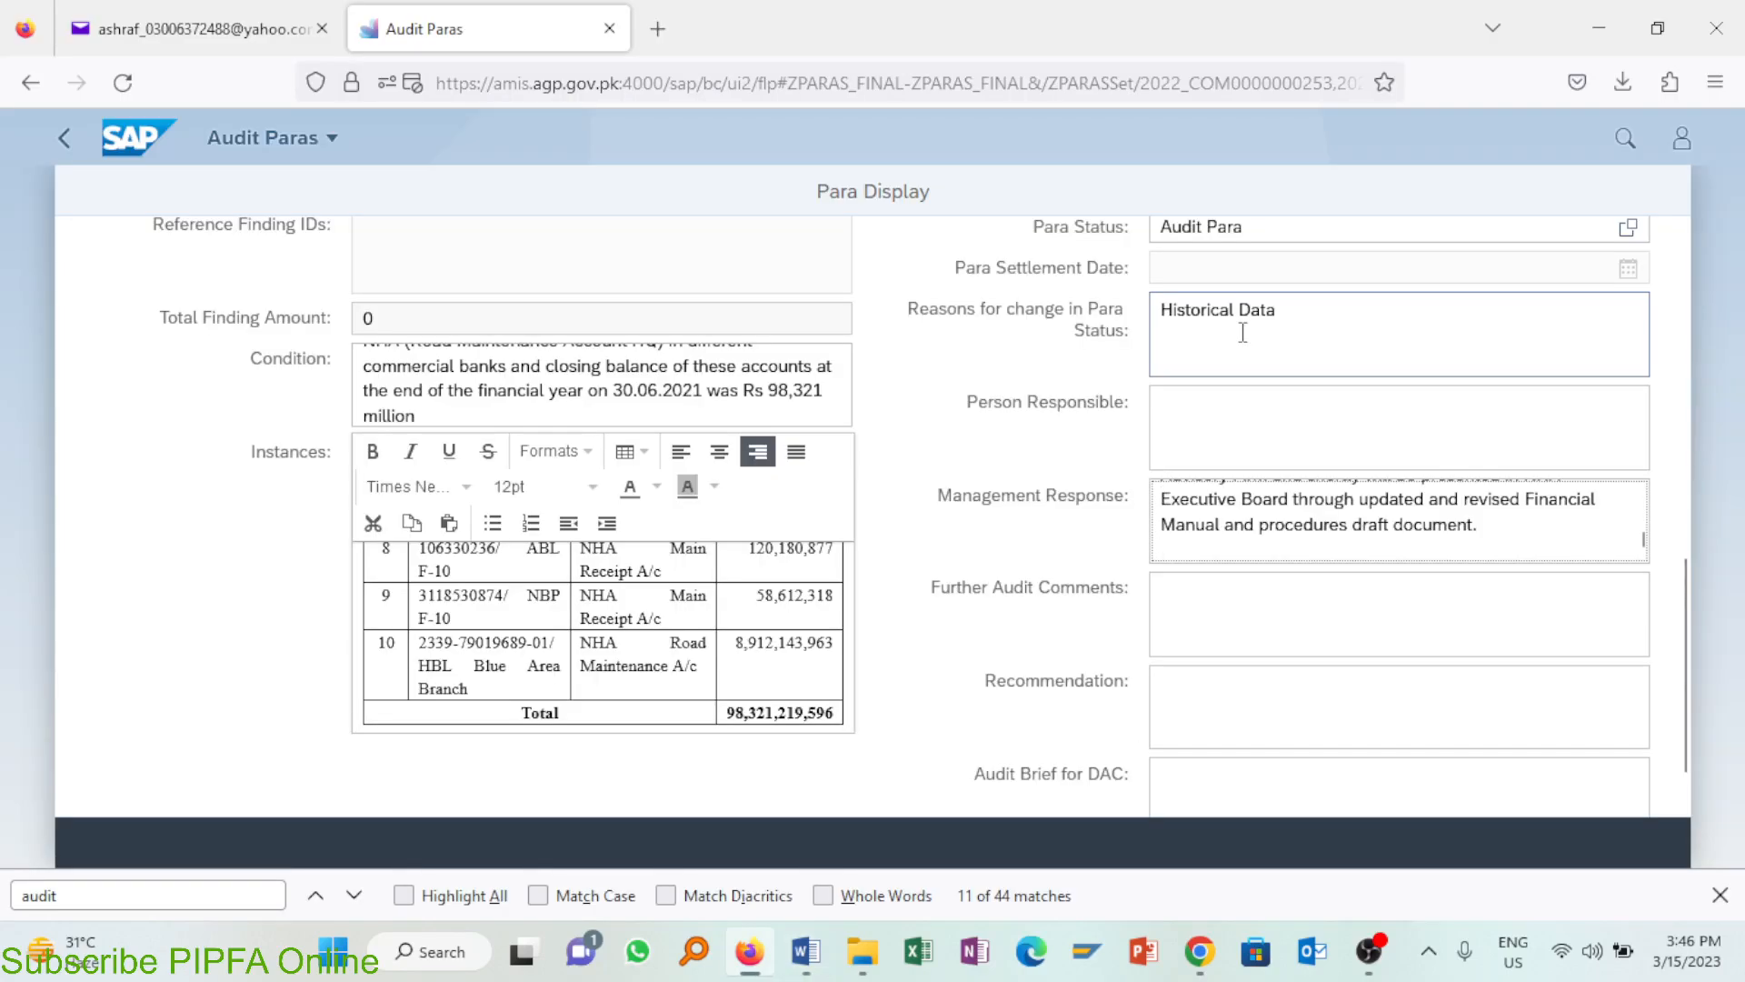
# Step: Copy the Word report paragraph beginning "The reply was not accepted" into the Further Audit Comments field in Audit Paras
pyautogui.click(1445, 628)
pyautogui.hotkey('alt', 'Tab')
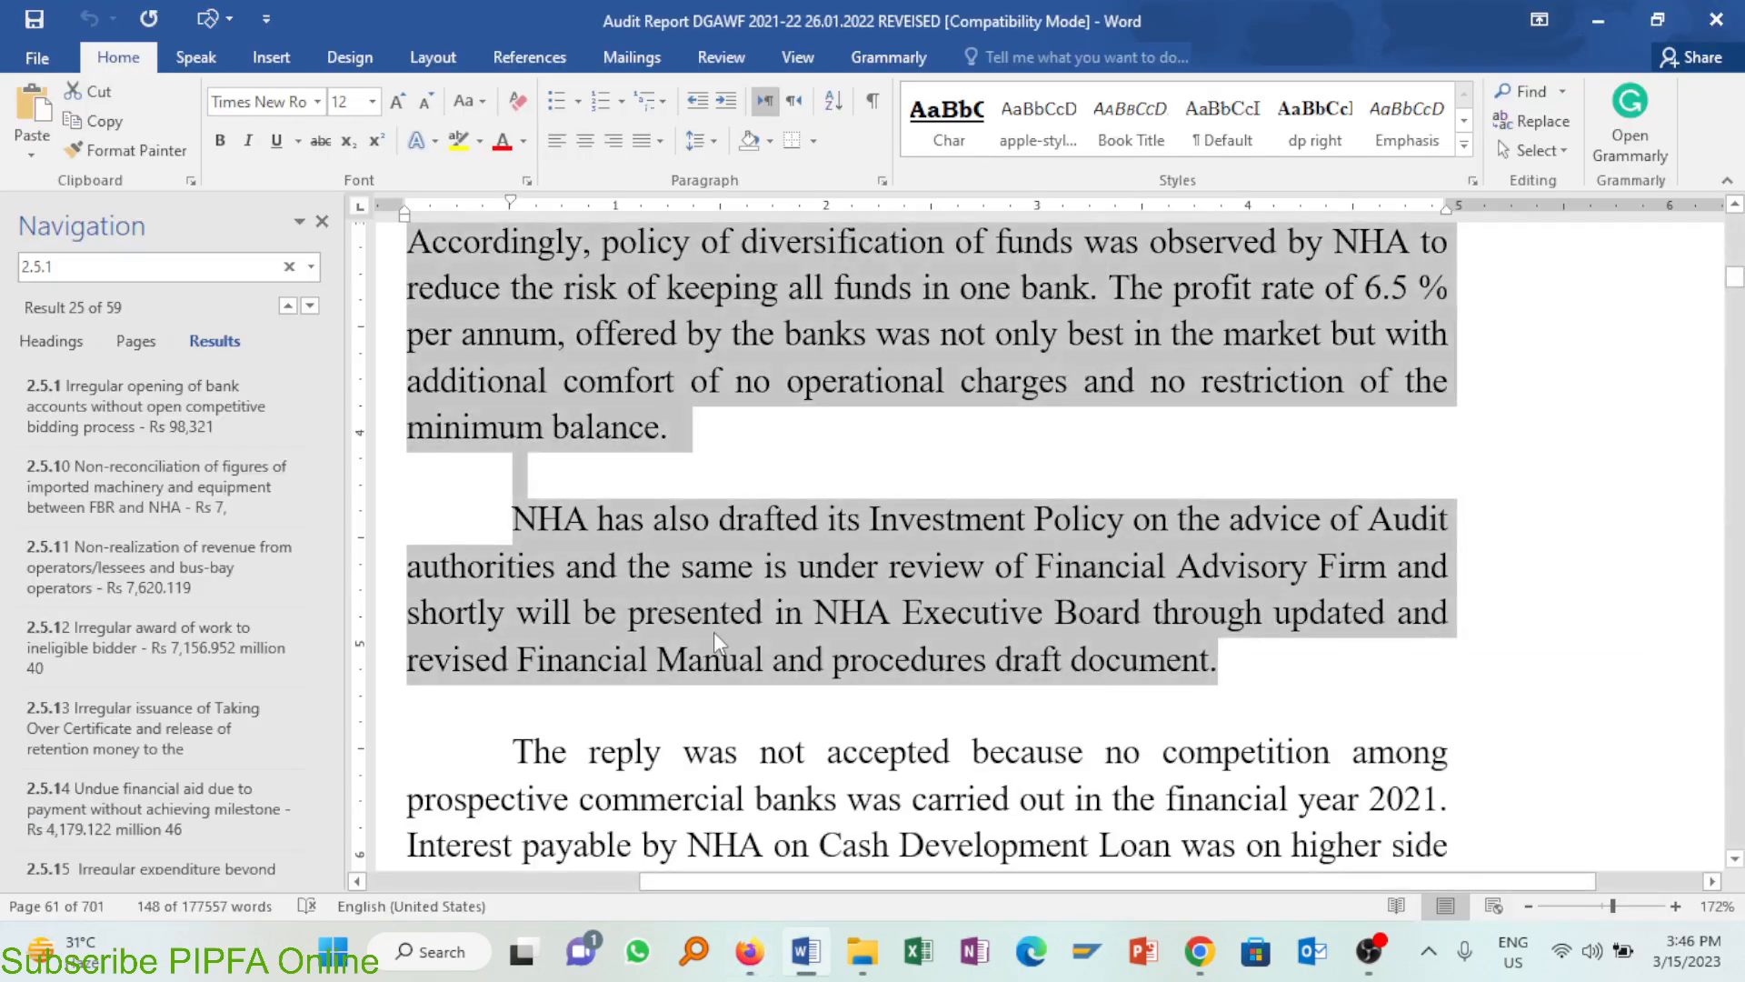
pyautogui.click(492, 757)
pyautogui.hotkey('shift', 'Down')
pyautogui.hotkey('shift', 'Down')
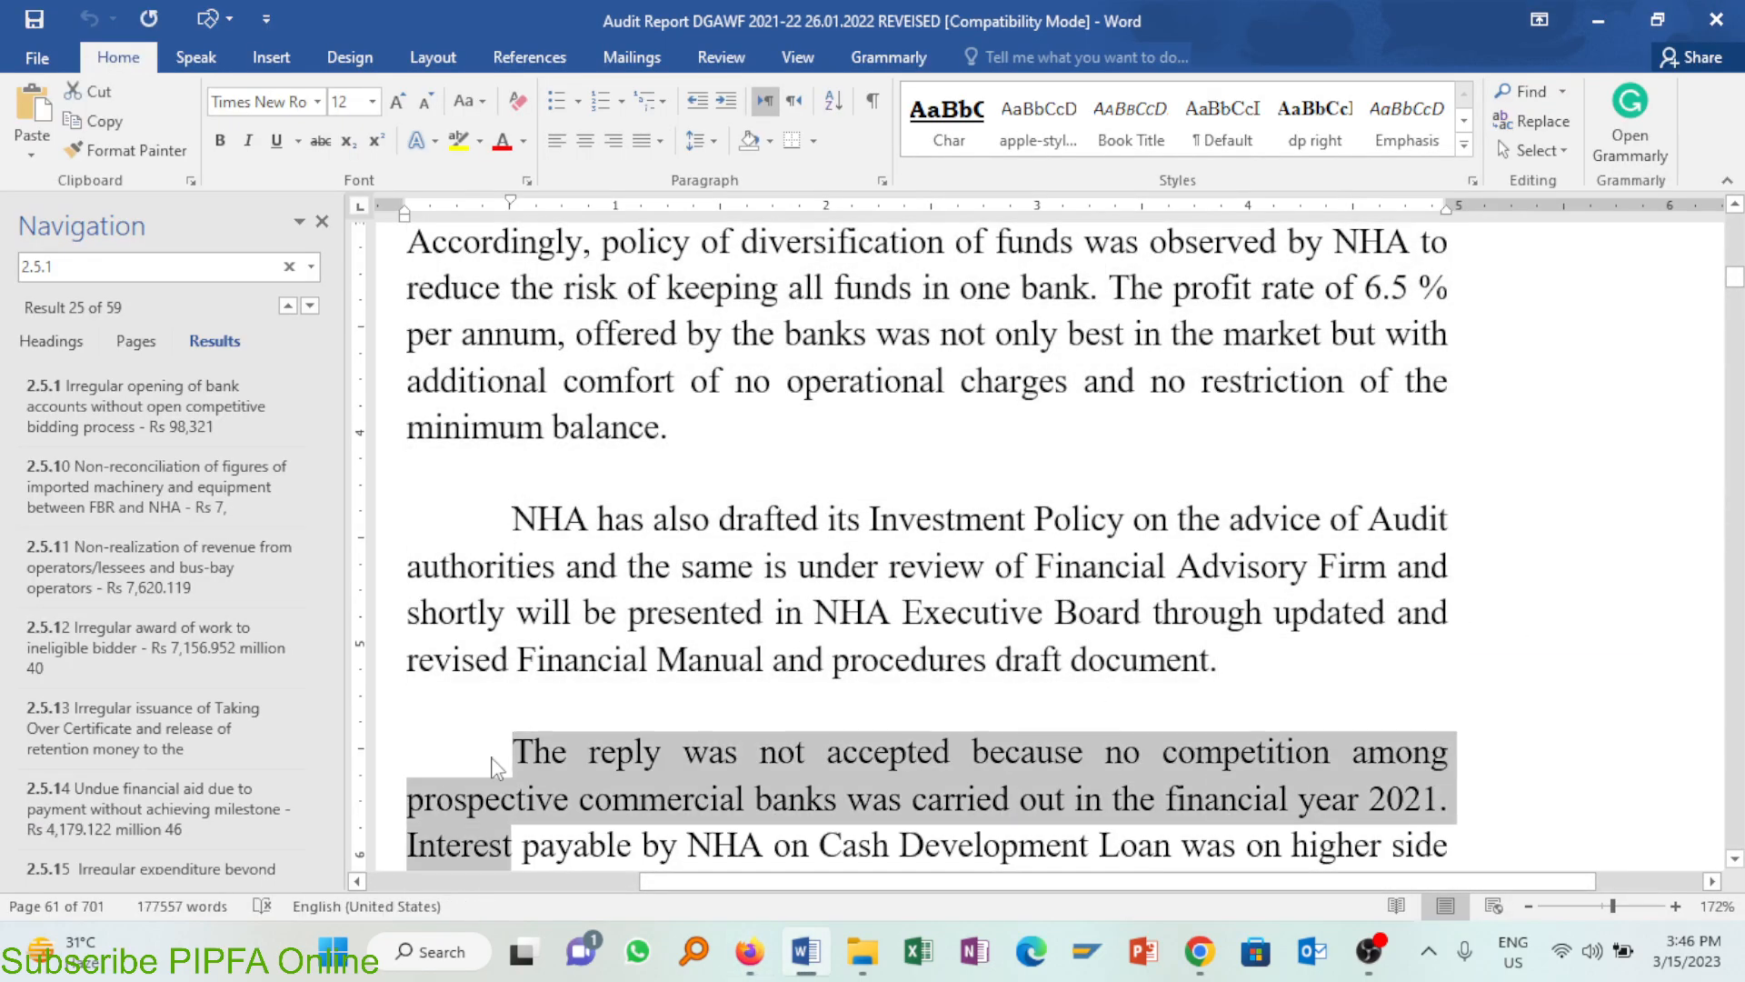
pyautogui.hotkey('shift', 'Down')
pyautogui.hotkey('shift', 'Down')
pyautogui.hotkey('shift', 'Down')
pyautogui.hotkey('shift', 'Down')
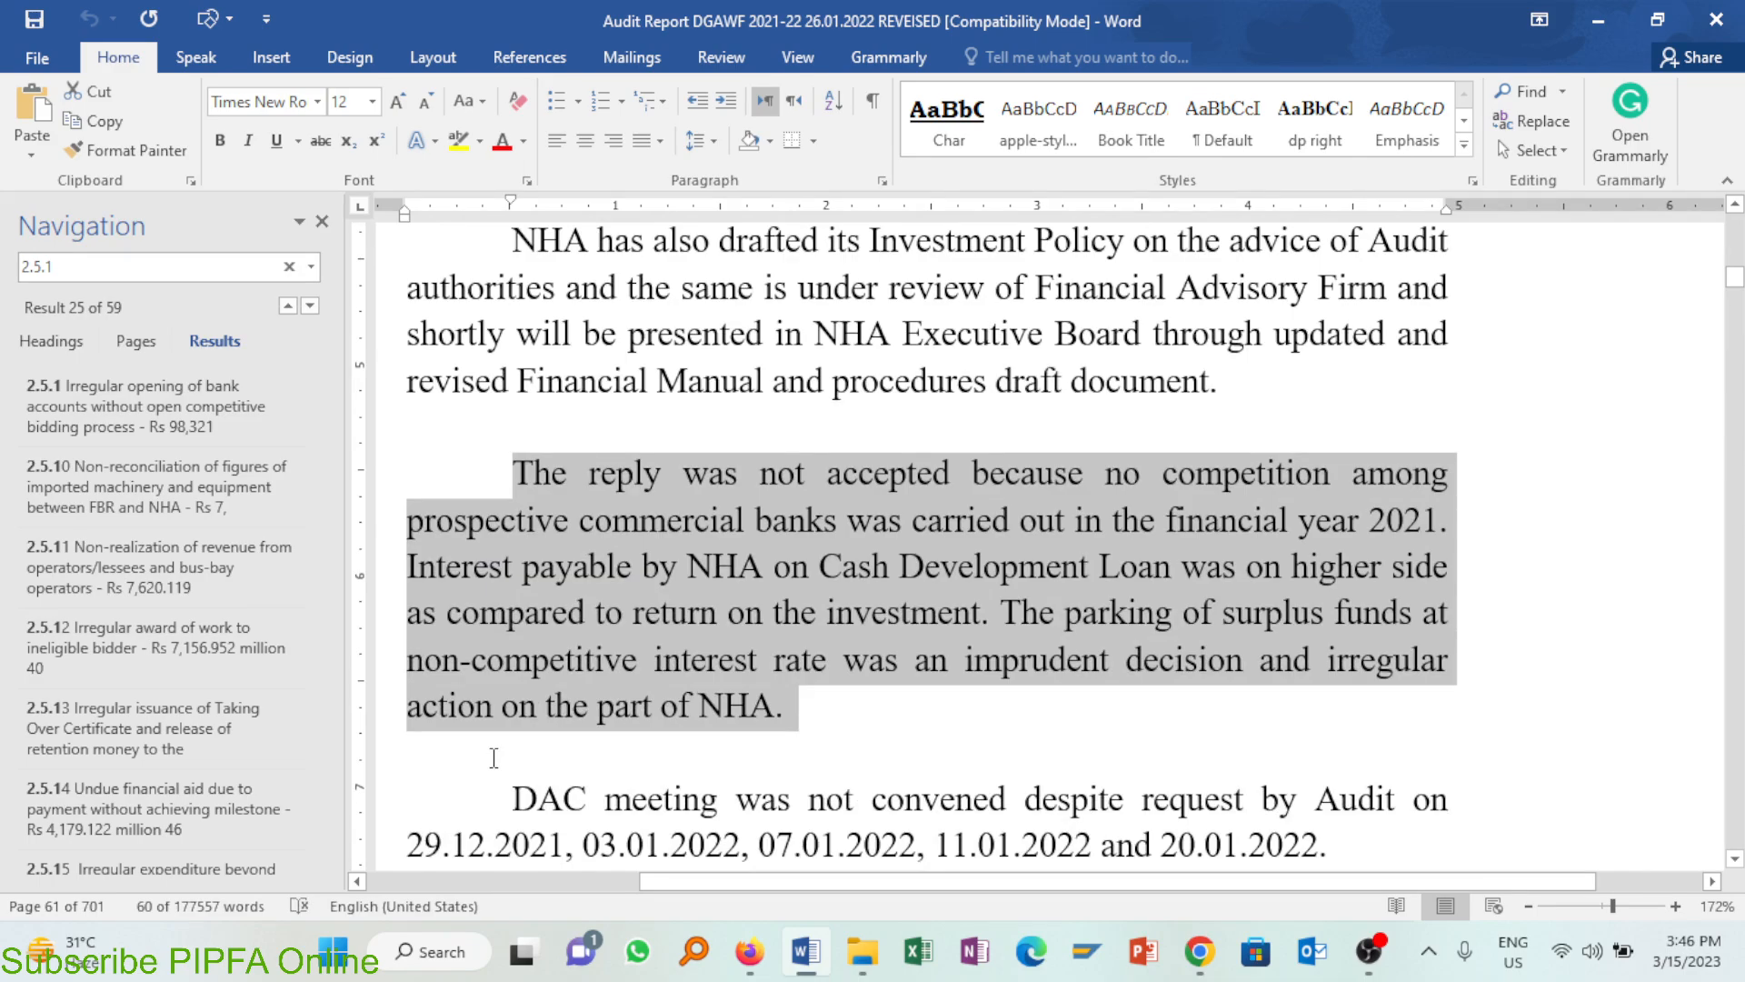
pyautogui.hotkey('ctrl', 'c')
pyautogui.hotkey('alt', 'Tab')
pyautogui.hotkey('ctrl', 'v')
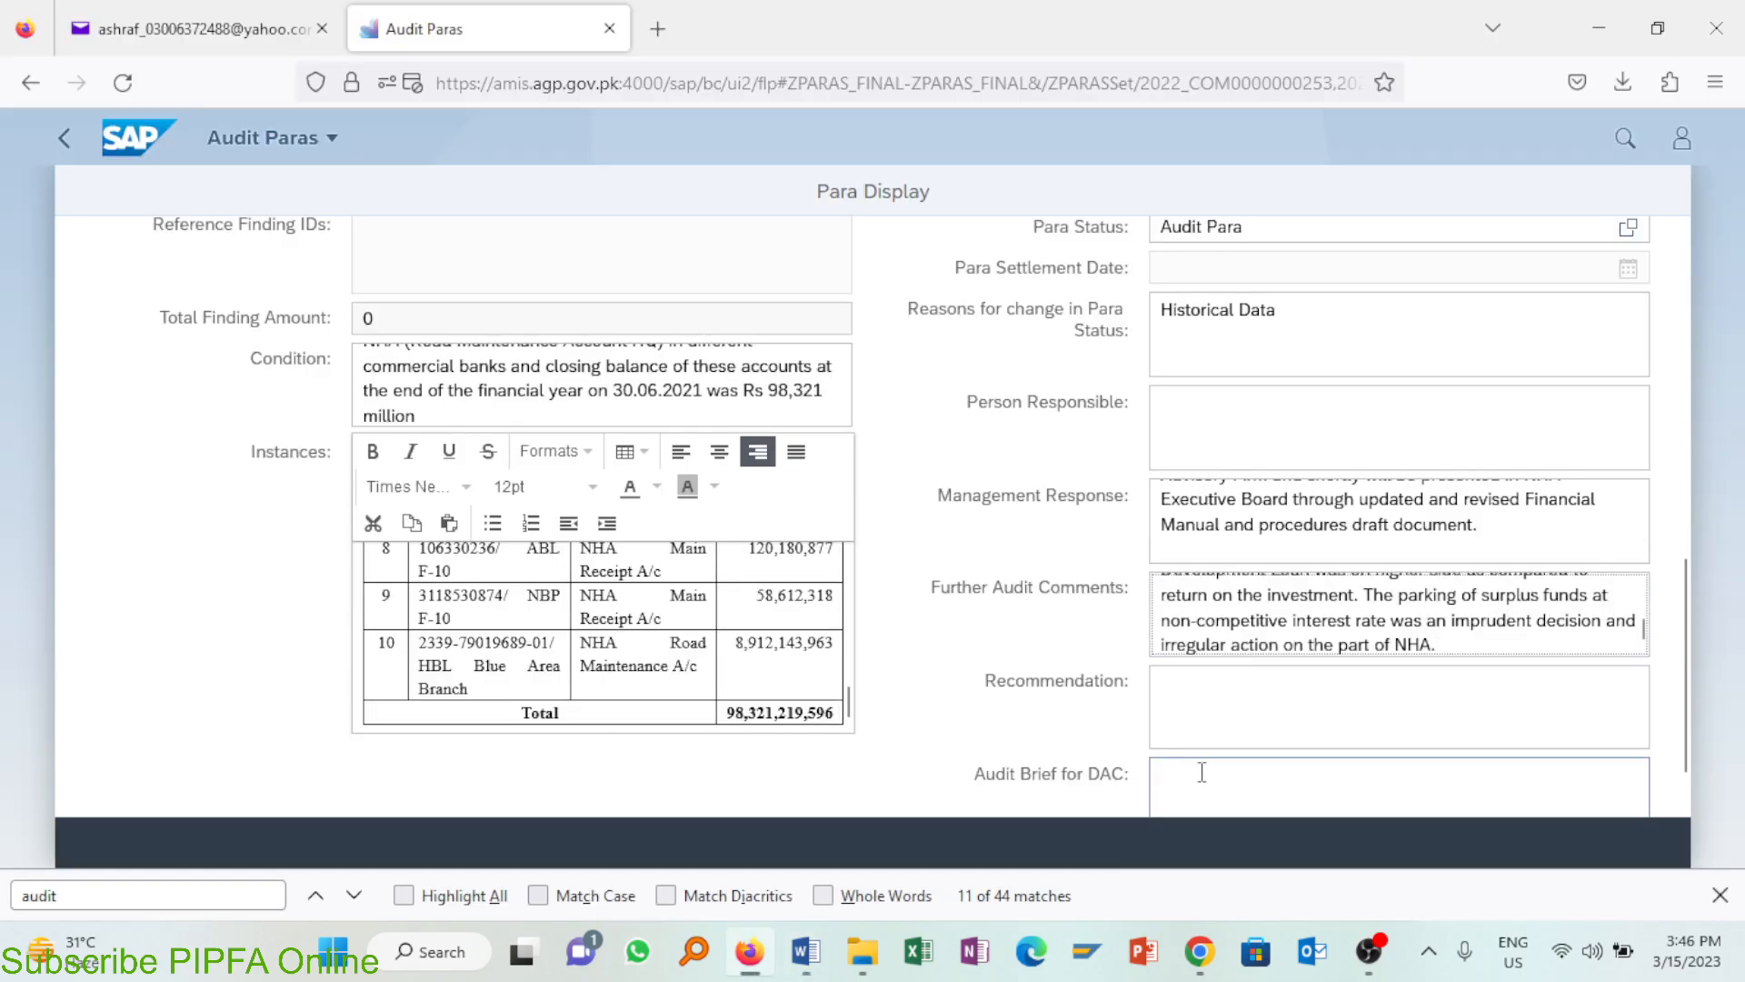
# Step: Copy the Word report paragraph beginning "Audit recommends that matter be investigated" into the Recommendation field in Audit Paras
pyautogui.scroll(-2, 1687, 696)
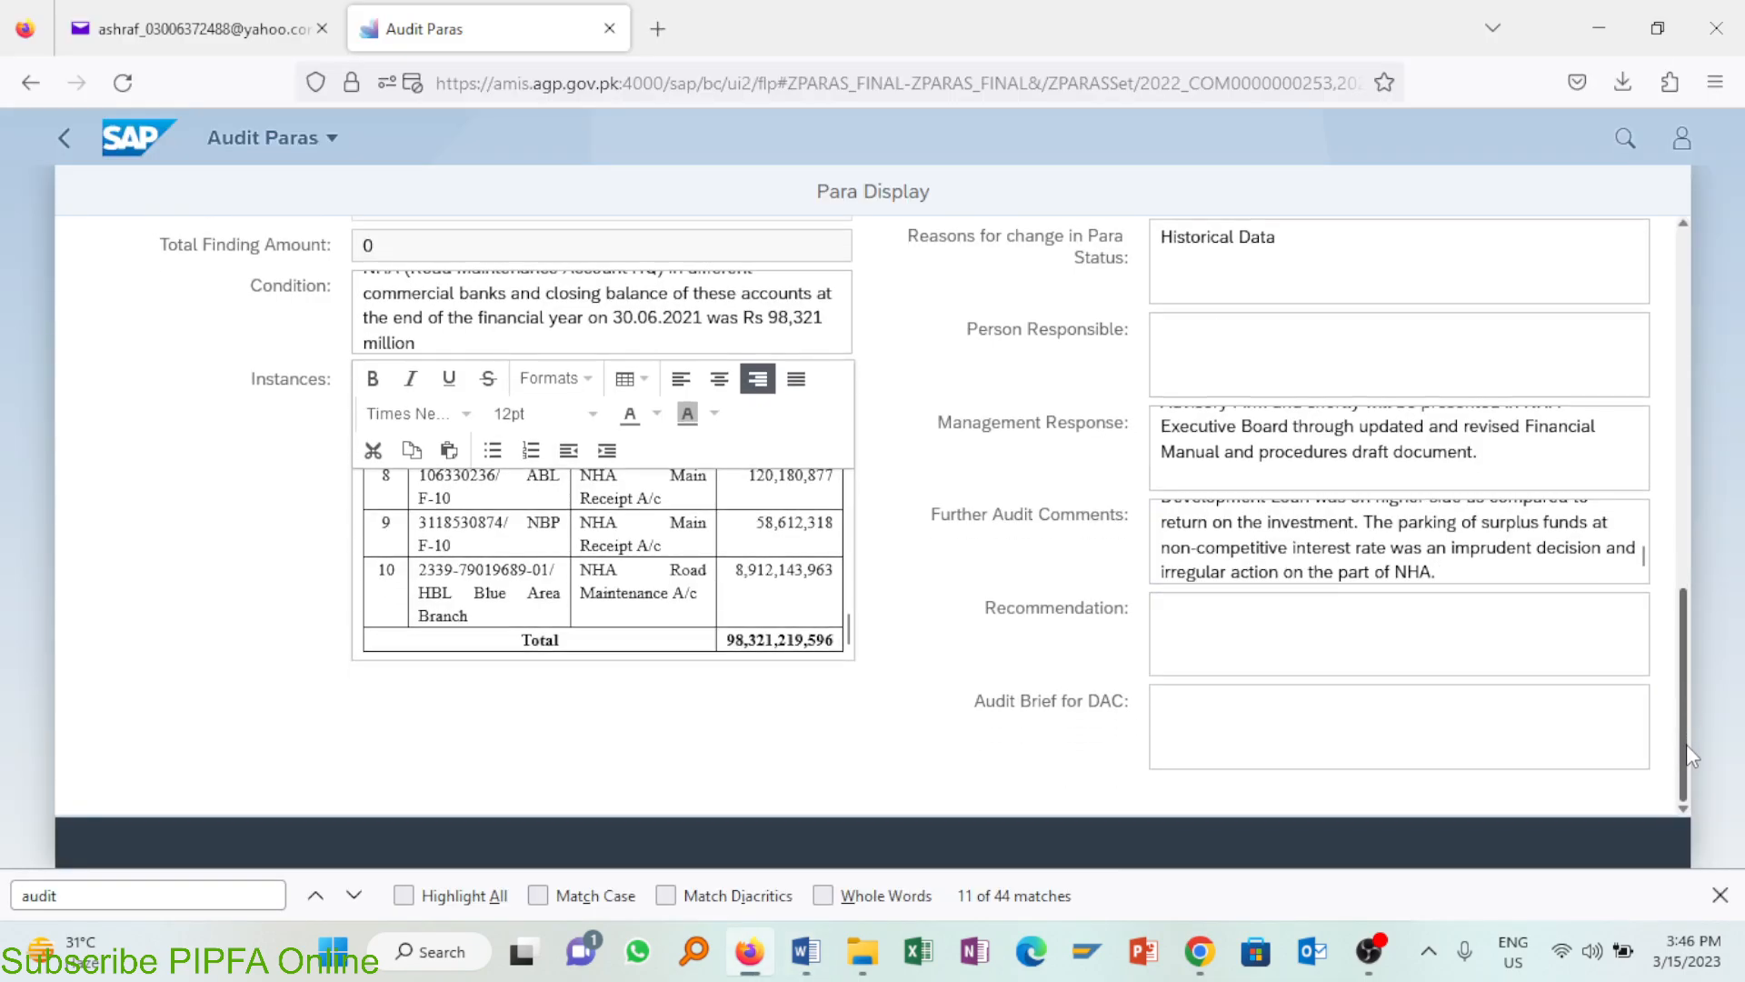
pyautogui.doubleClick(1320, 571)
pyautogui.click(1309, 614)
pyautogui.hotkey('alt', 'Tab')
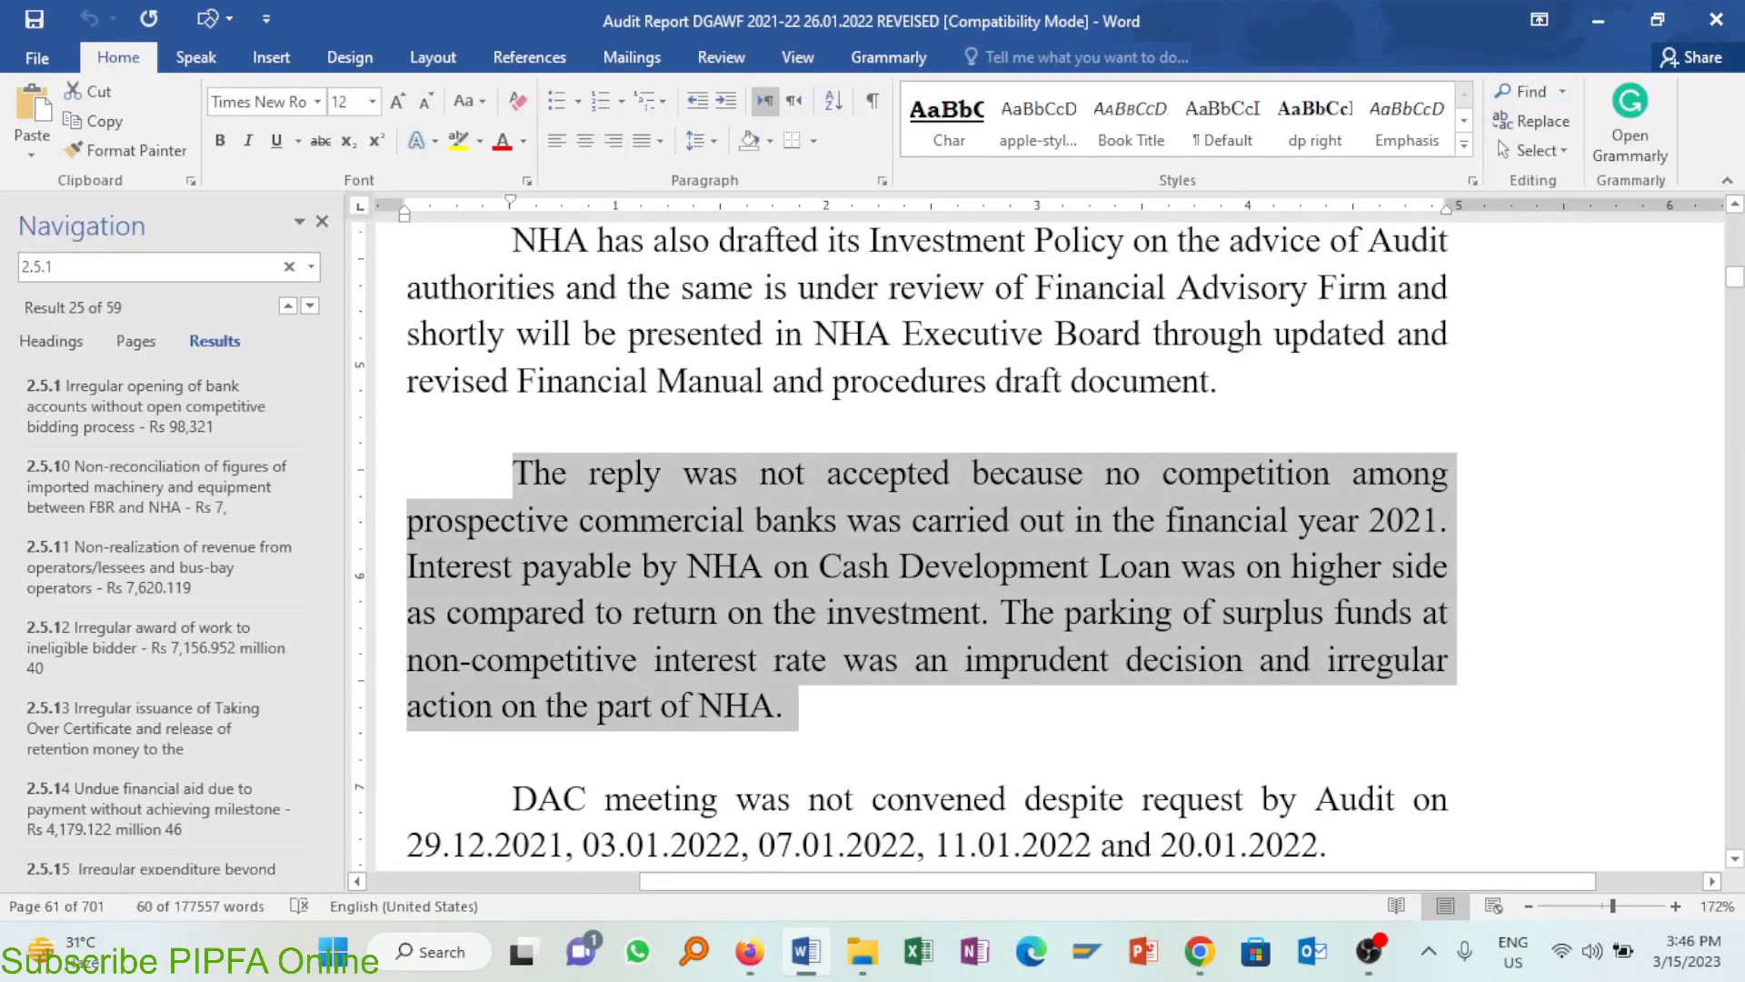
pyautogui.scroll(-10, 1736, 859)
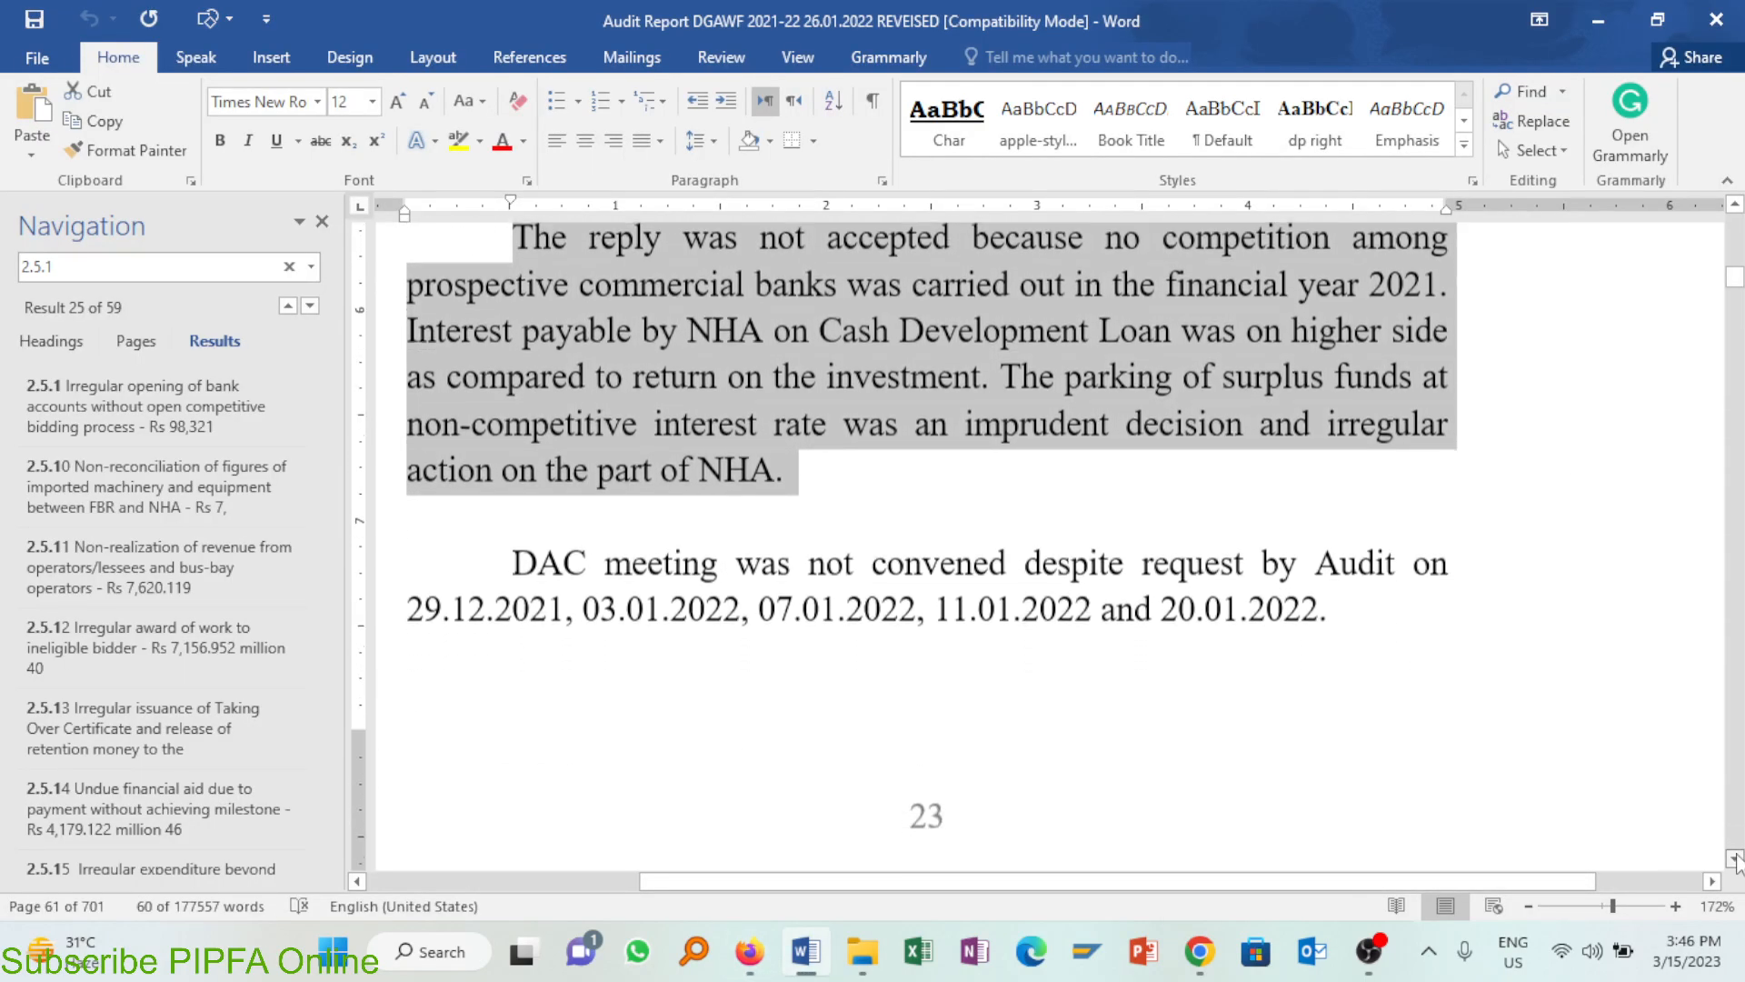
pyautogui.scroll(-15, 1736, 859)
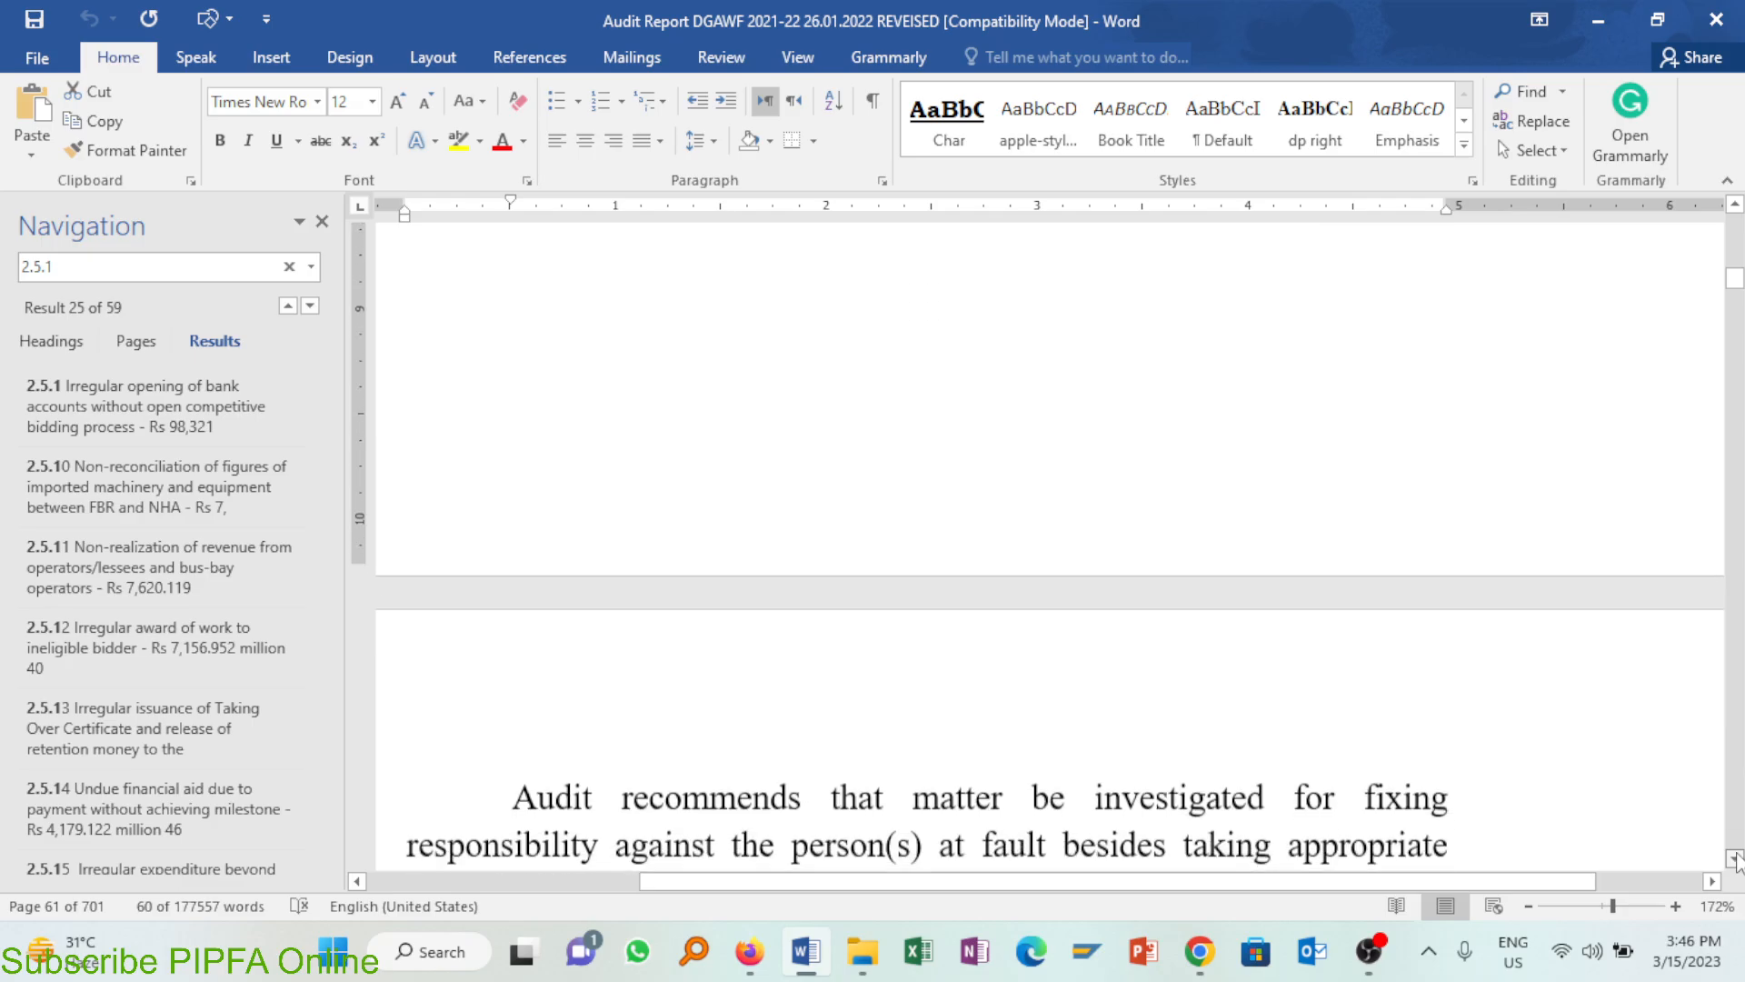
pyautogui.scroll(-3, 1736, 859)
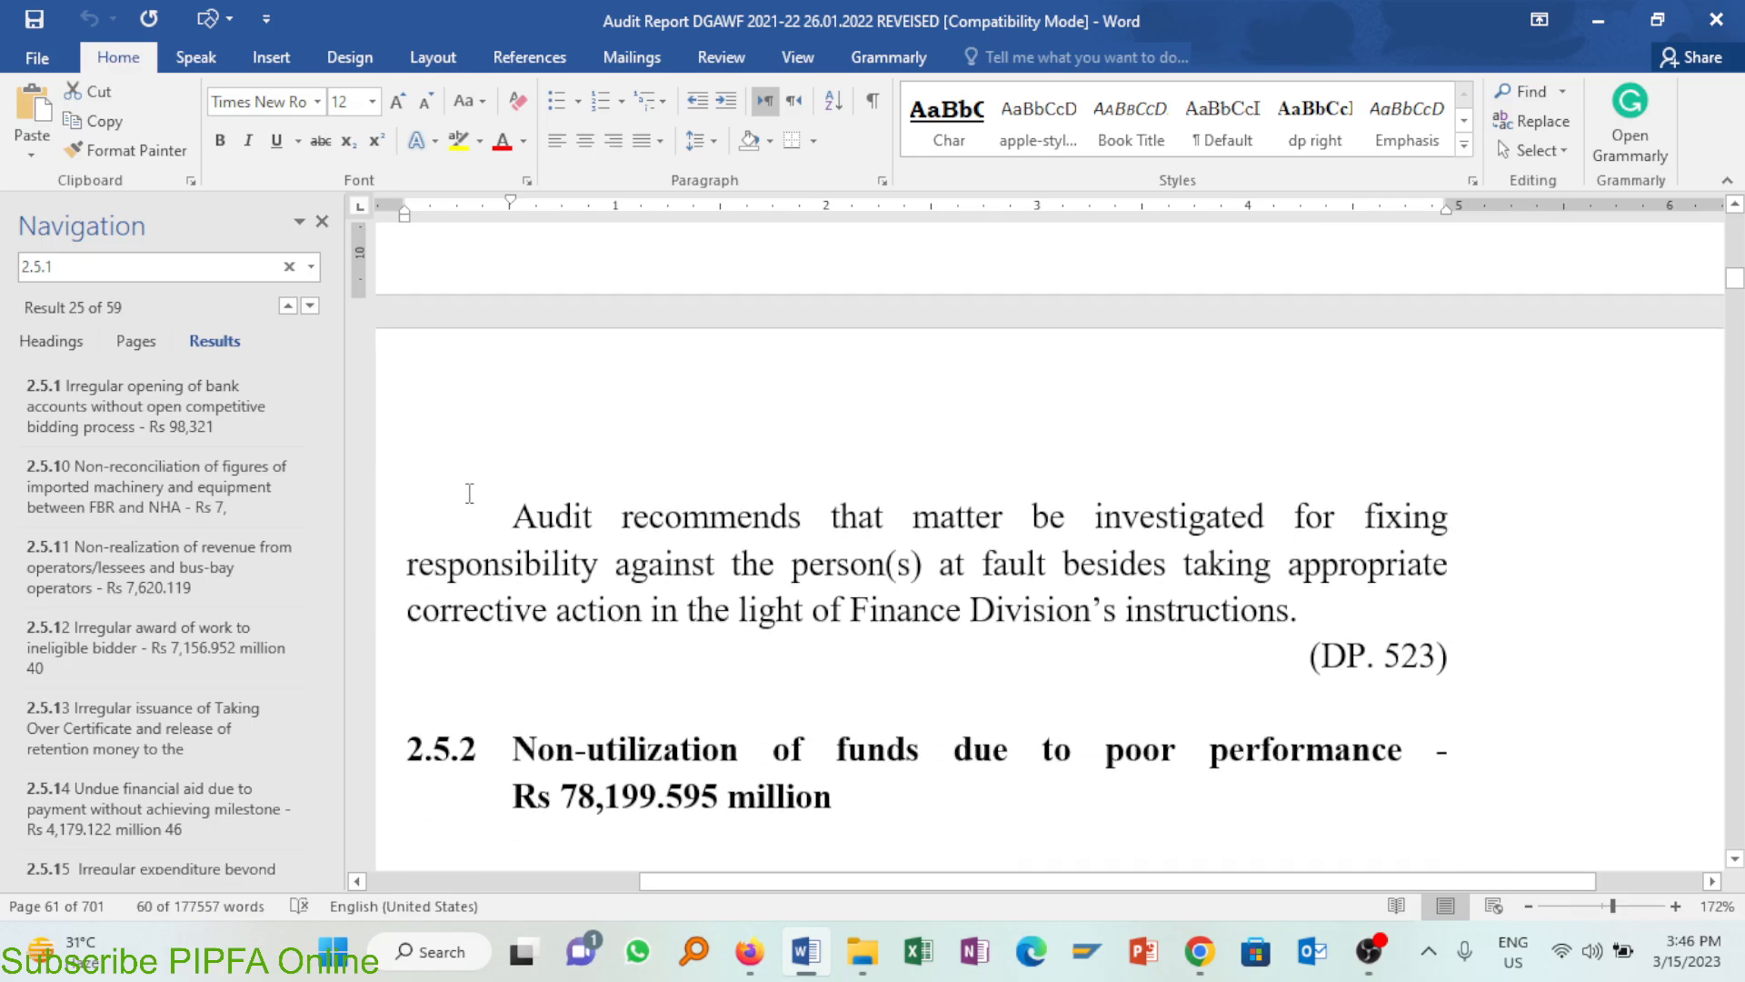
pyautogui.click(503, 514)
pyautogui.hotkey('shift', 'Down')
pyautogui.hotkey('shift', 'Down')
pyautogui.hotkey('shift', 'Down')
pyautogui.hotkey('shift', 'Down')
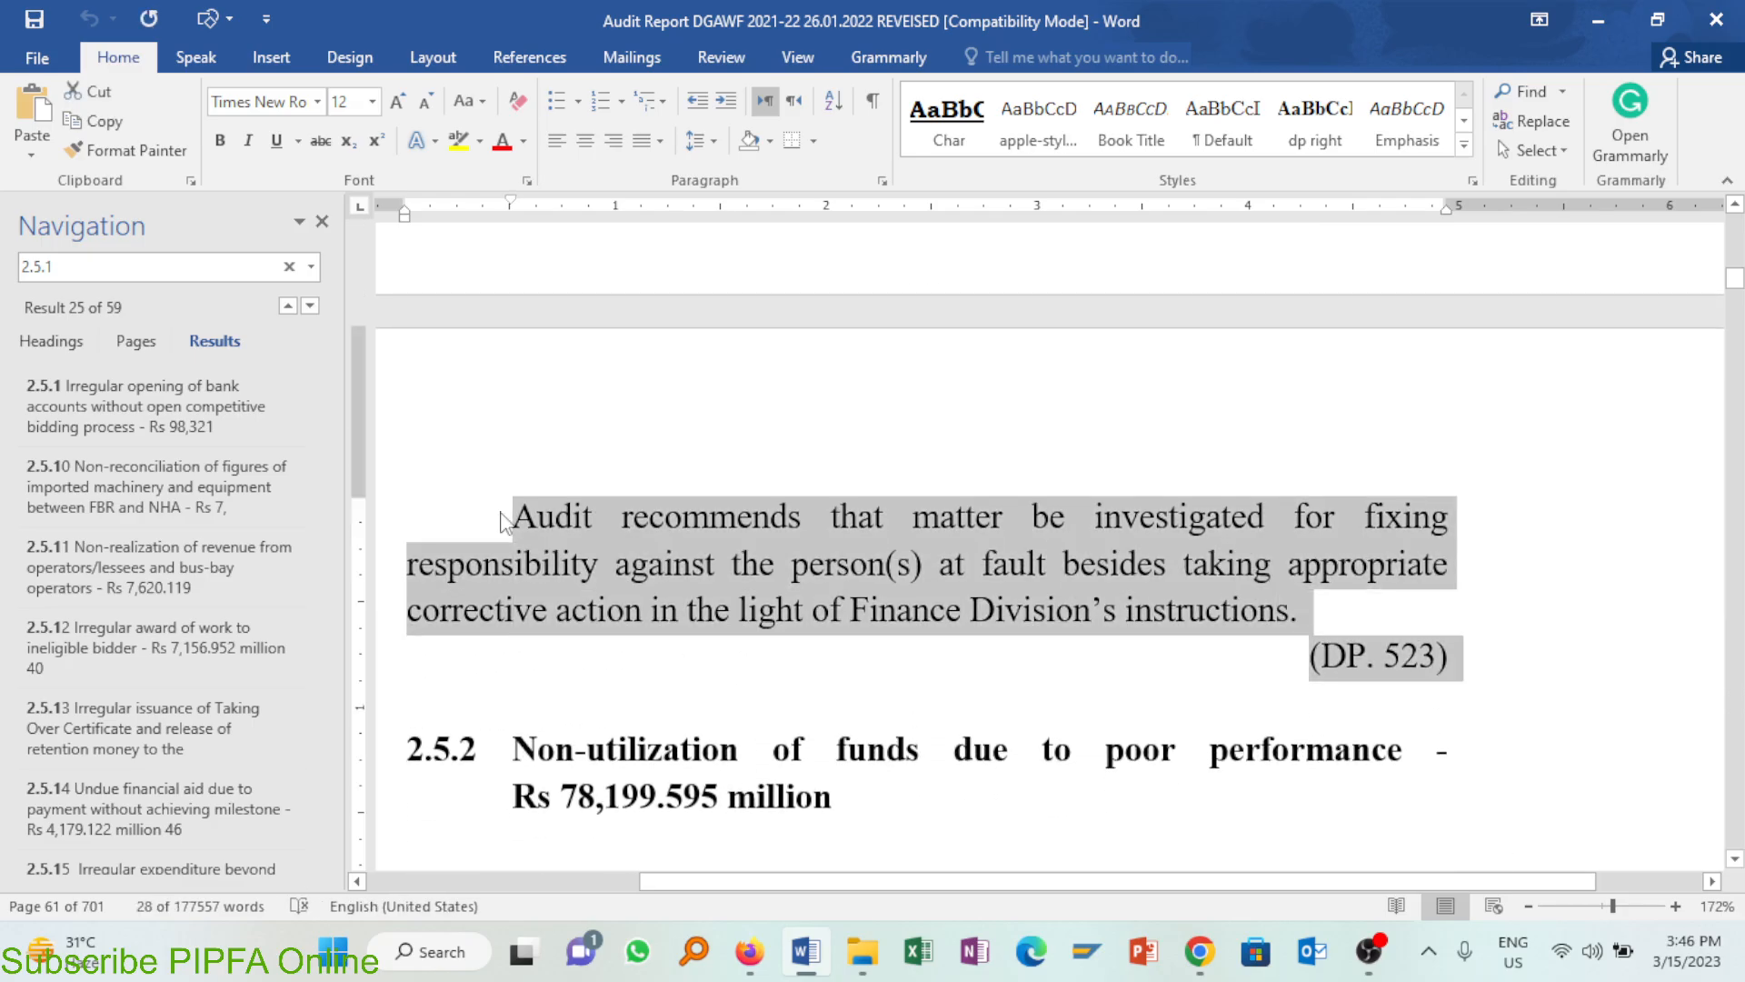
pyautogui.hotkey('shift', 'Up')
pyautogui.hotkey('ctrl', 'c')
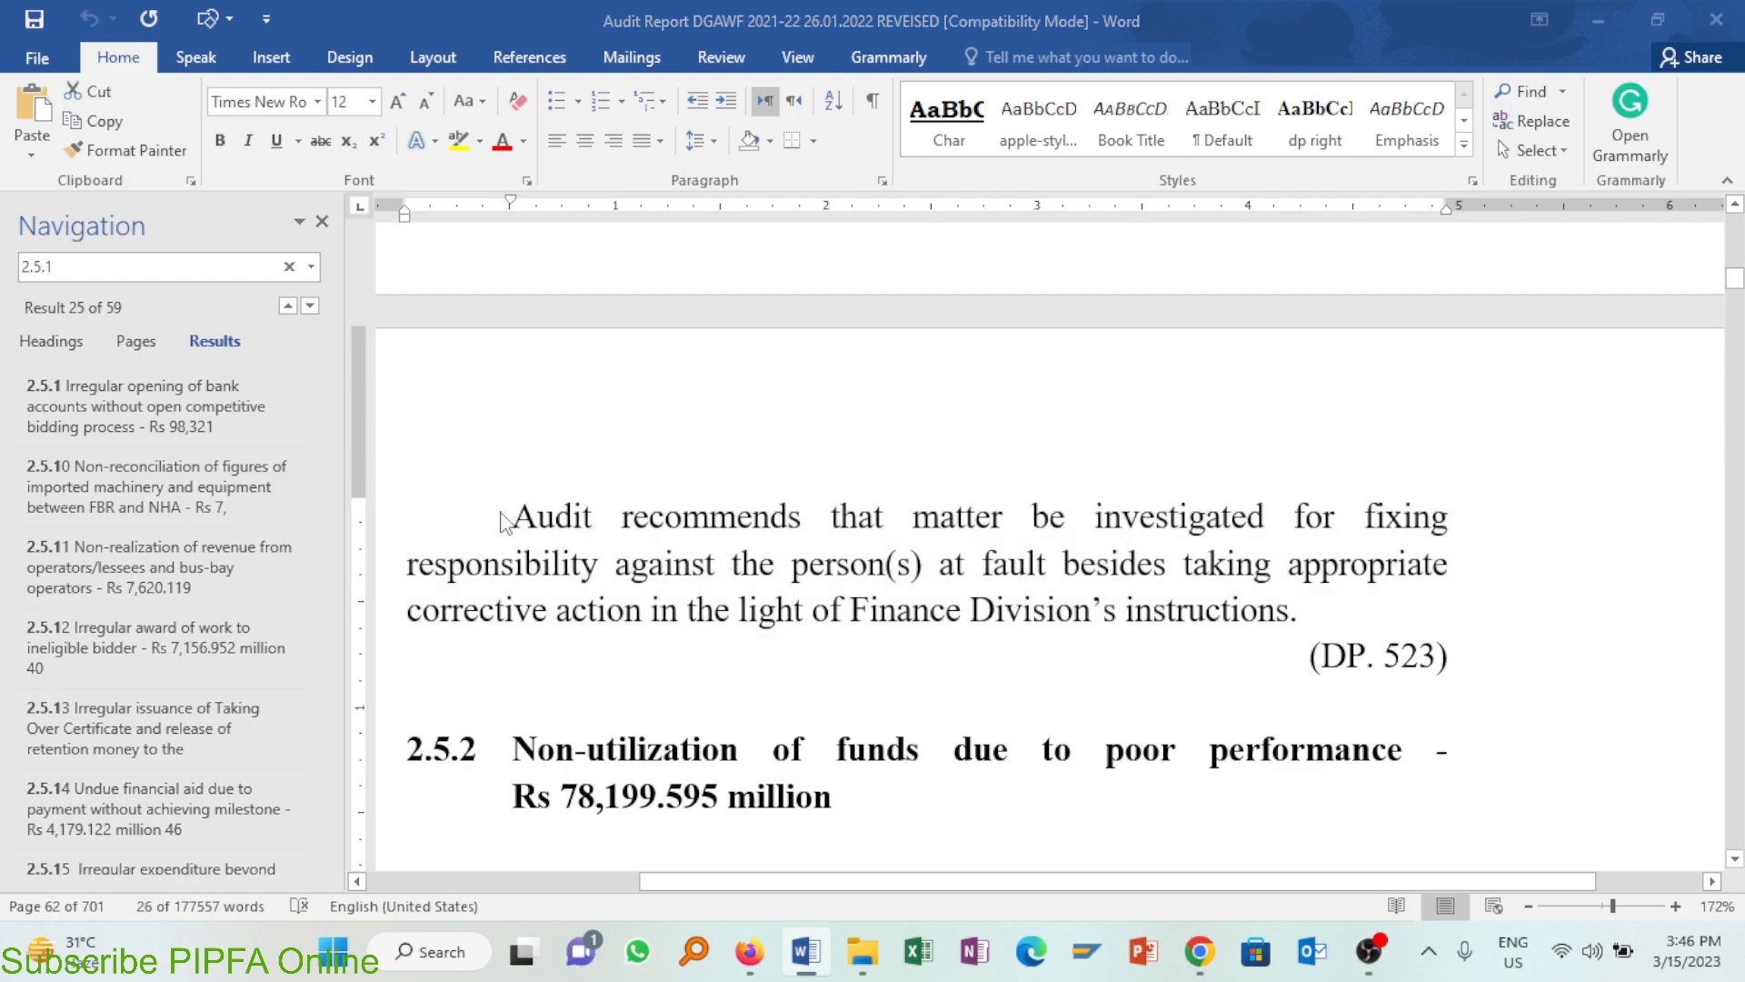
pyautogui.hotkey('alt', 'Tab')
pyautogui.hotkey('ctrl', 'v')
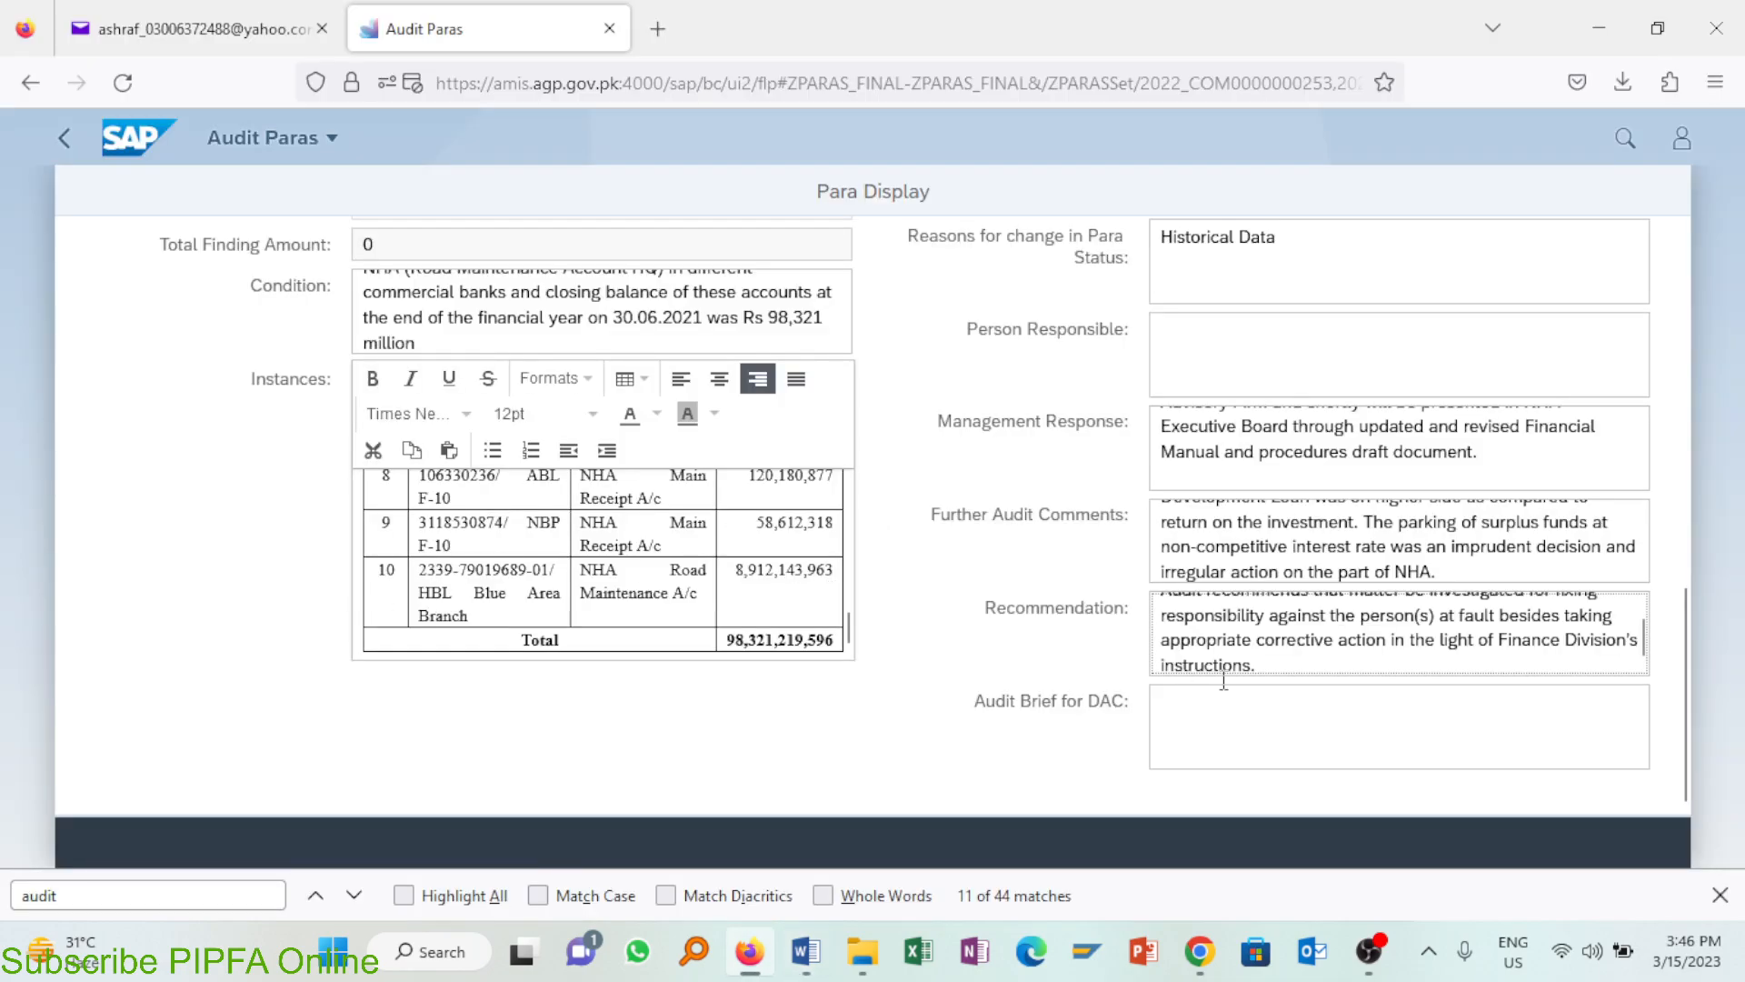
# Step: Append the draft para reference "(DP. 523)" from the Word report to the end of the Recommendation text in Audit Paras
pyautogui.click(1317, 696)
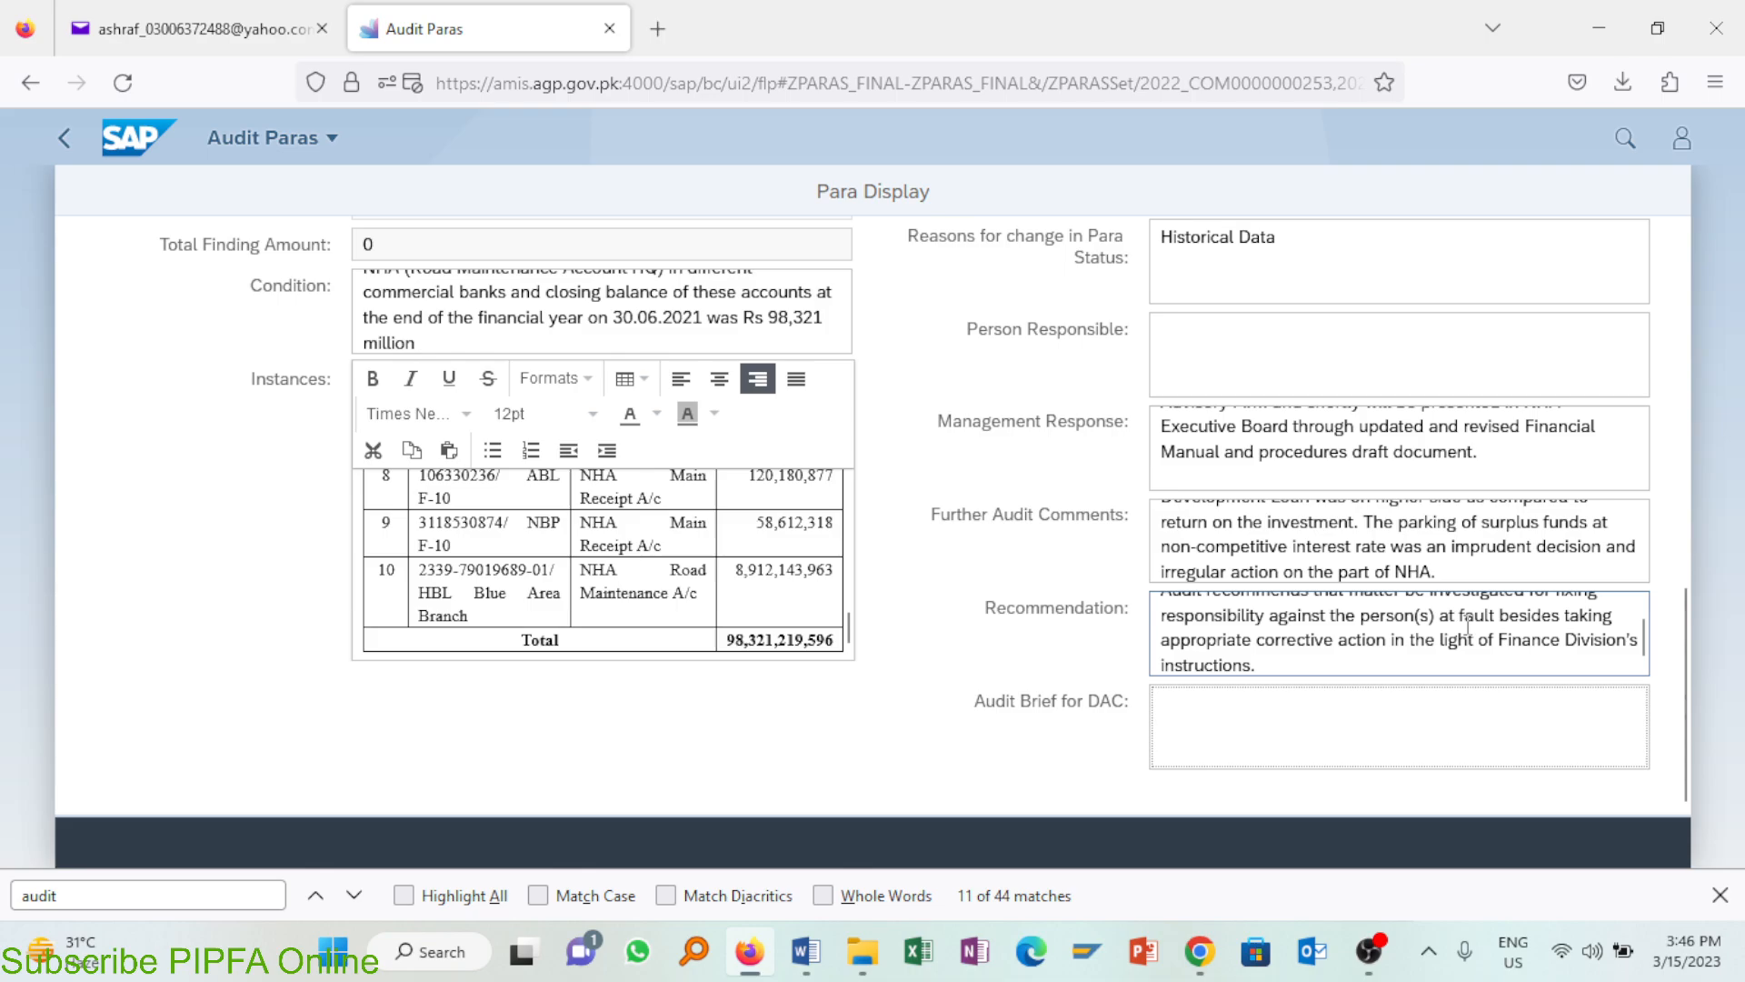
pyautogui.click(1348, 664)
pyautogui.write('*')
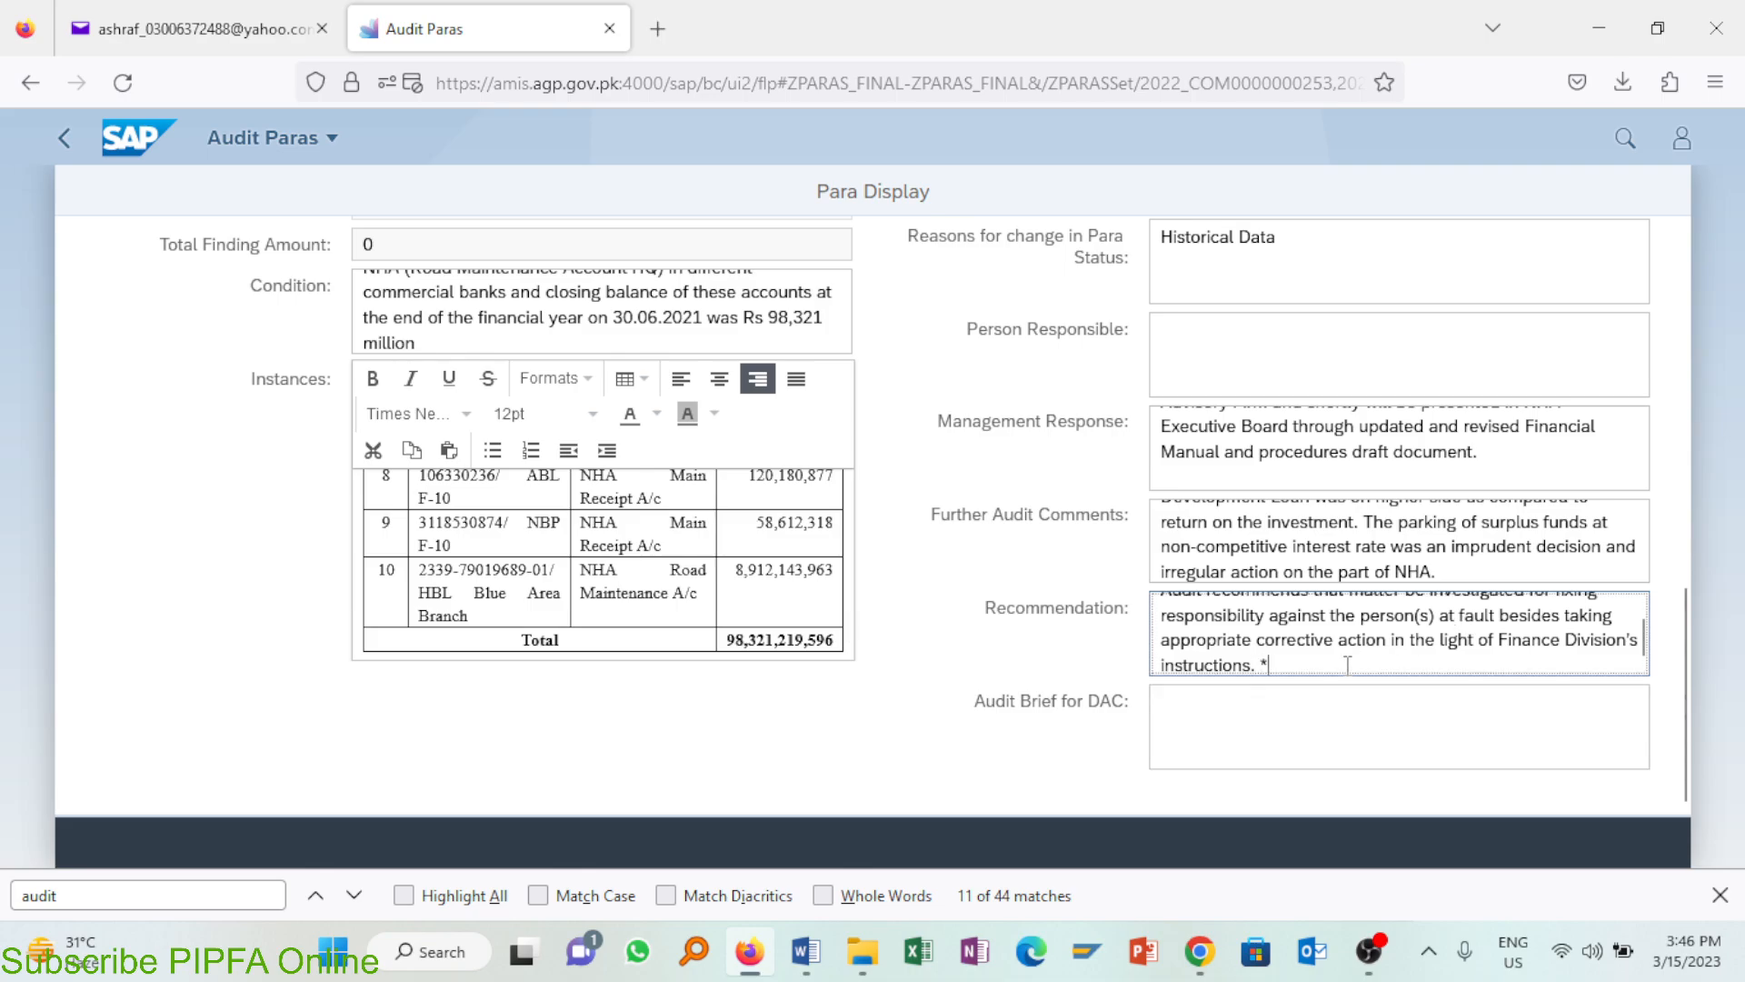
pyautogui.hotkey('alt', 'Tab')
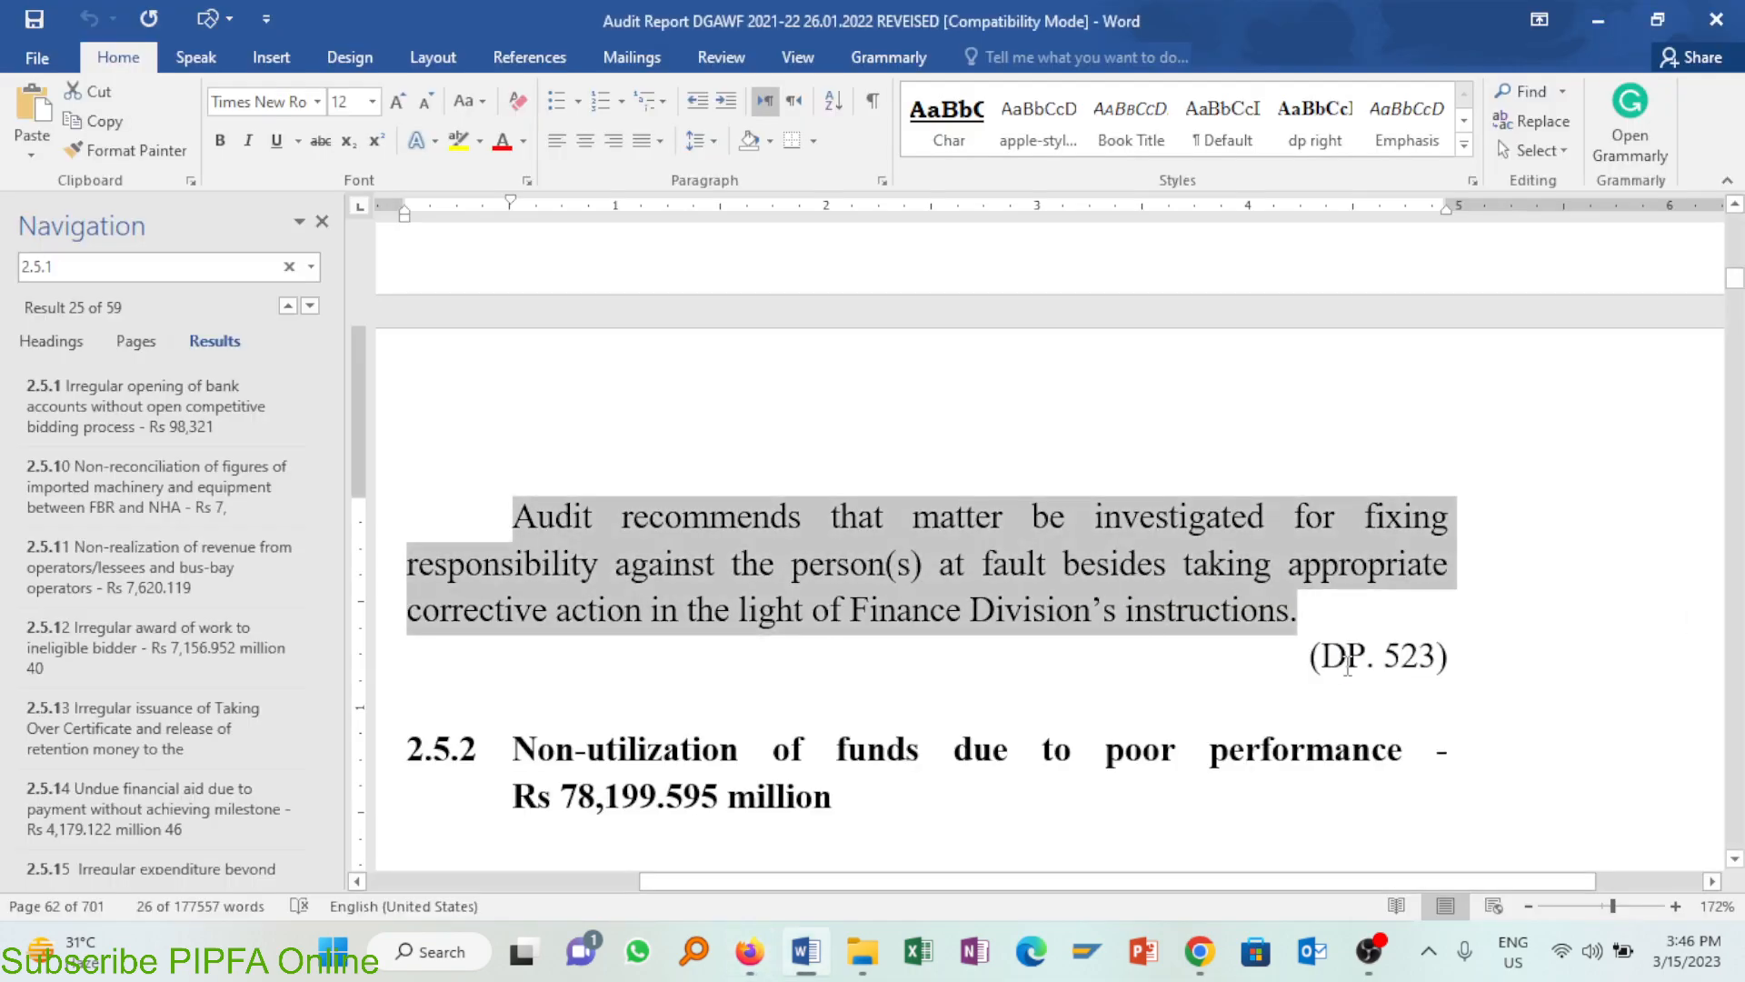
pyautogui.moveTo(1309, 660); pyautogui.dragTo(1452, 664)
pyautogui.hotkey('ctrl', 'c')
pyautogui.hotkey('alt', 'Tab')
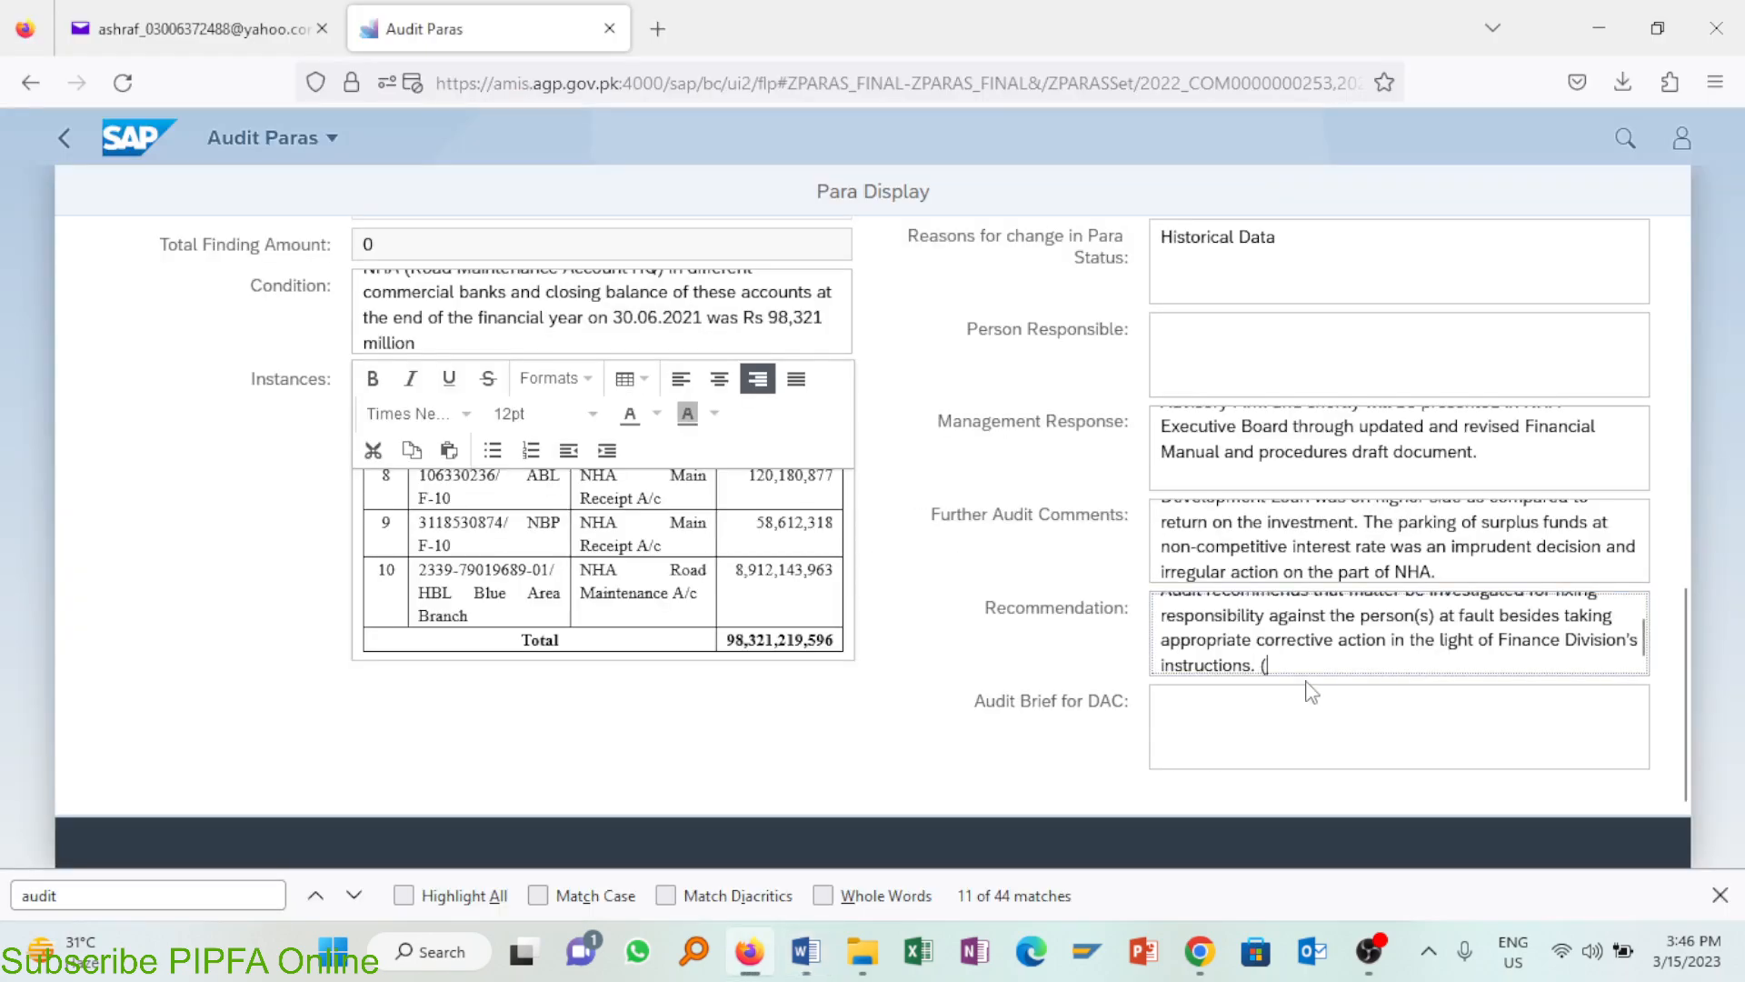
pyautogui.hotkey('shift', 'Up')
pyautogui.hotkey('shift', 'Up')
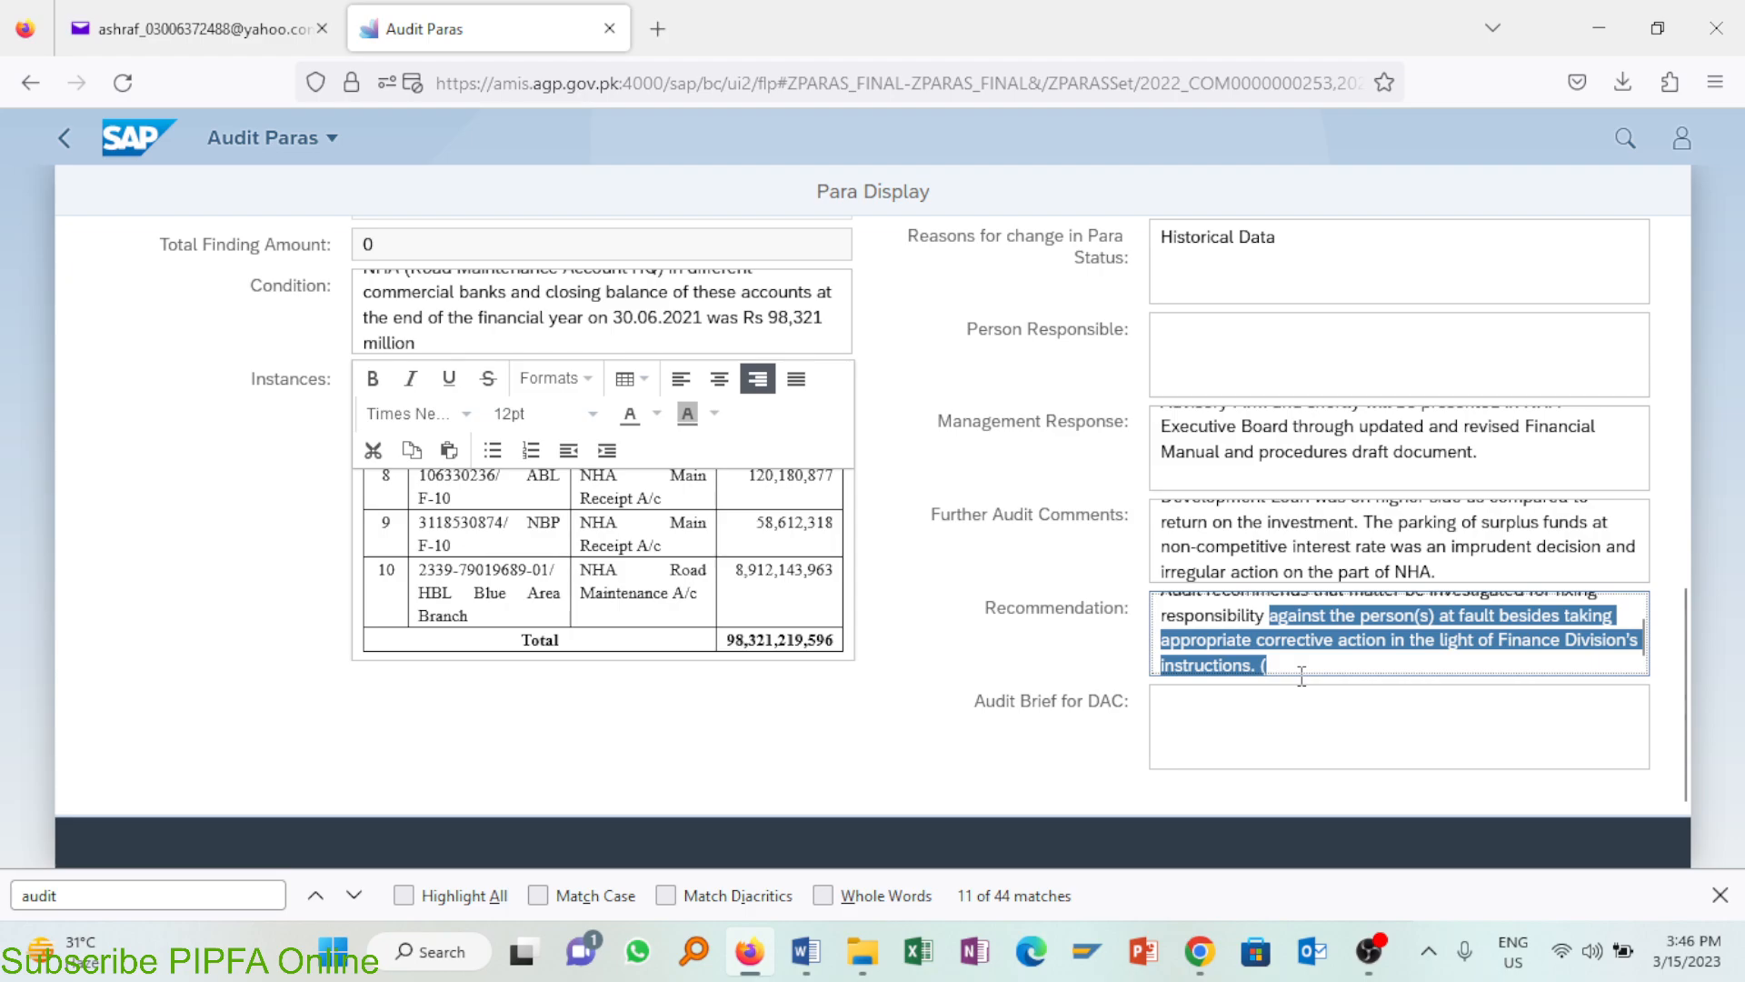
pyautogui.click(1301, 677)
pyautogui.press('BackSpace')
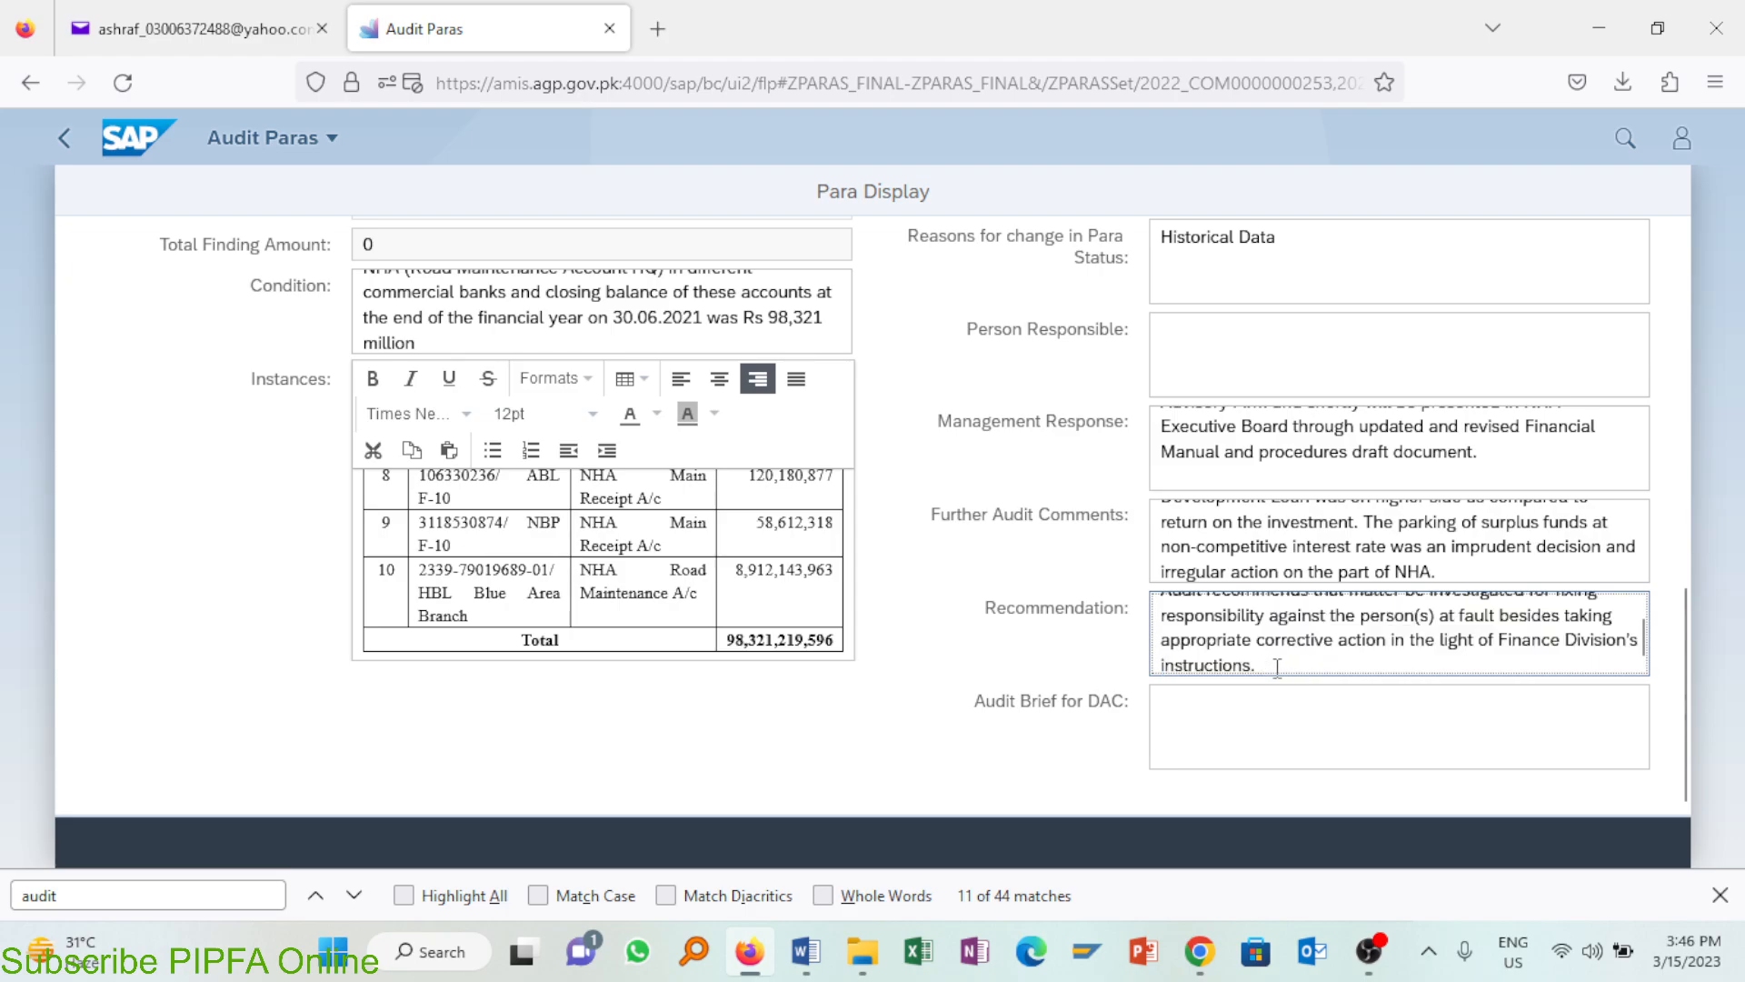
pyautogui.hotkey('ctrl', 'v')
# Step: Leave the Audit Brief for DAC empty and save the para details
pyautogui.click(1431, 744)
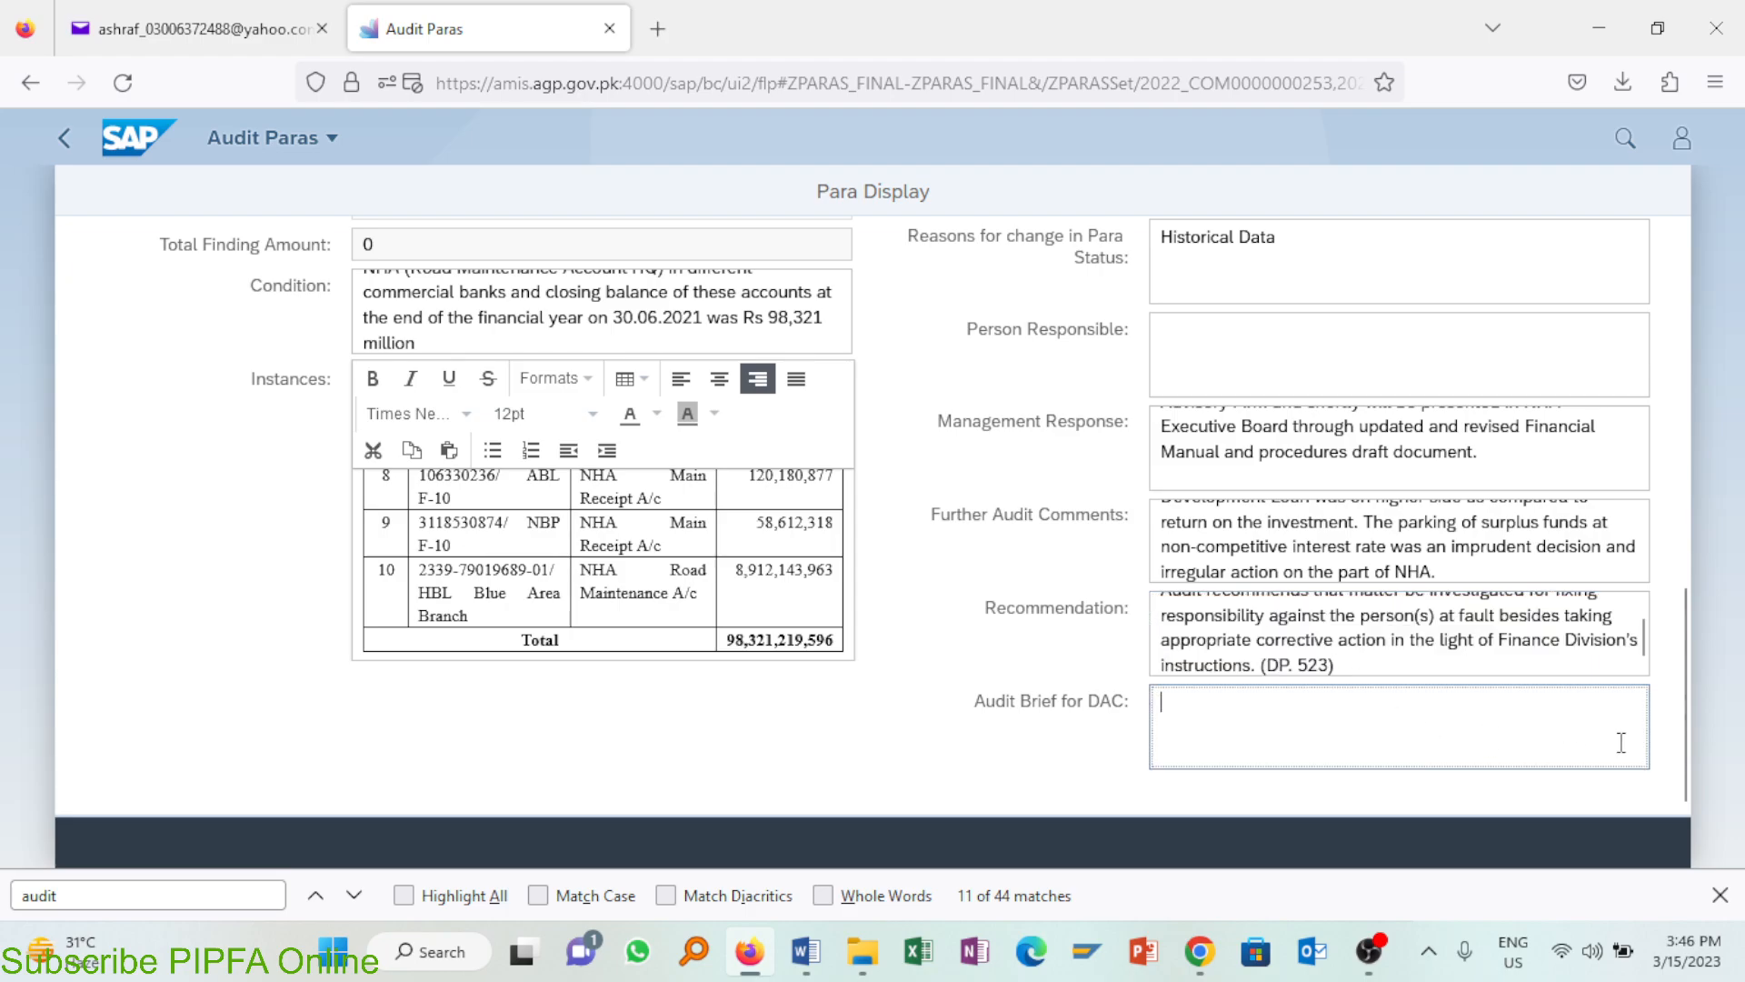
pyautogui.moveTo(1686, 718); pyautogui.dragTo(1682, 346)
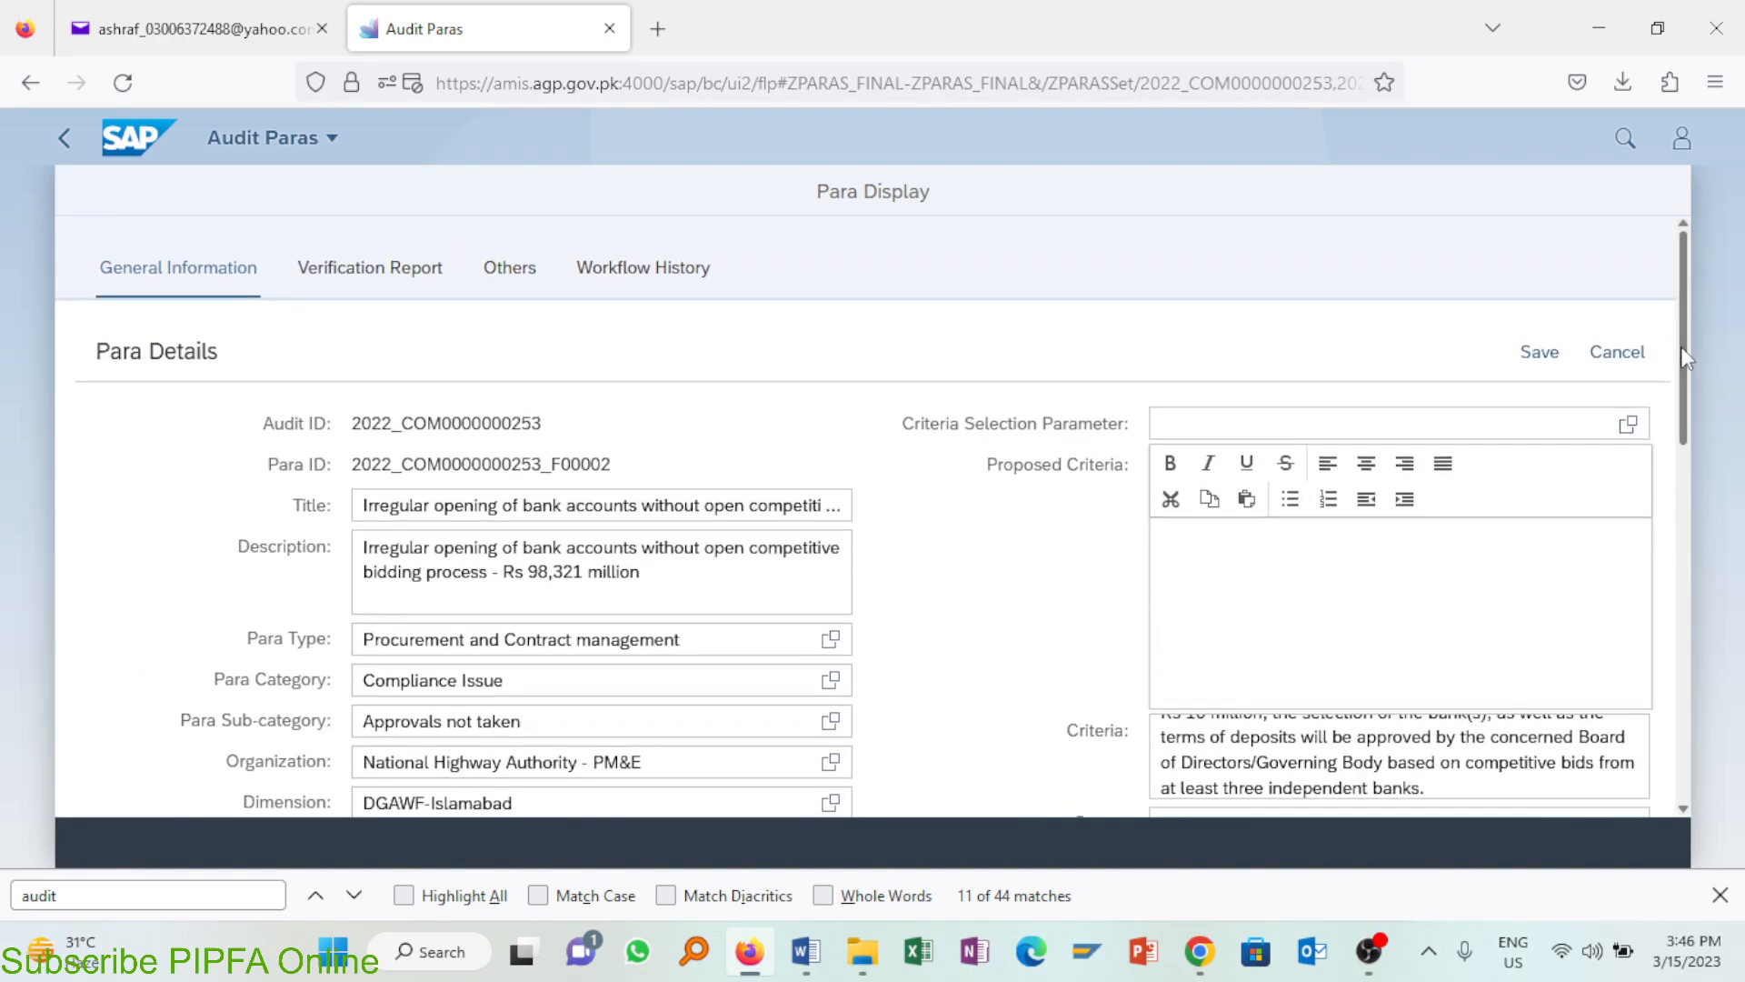
pyautogui.click(1538, 363)
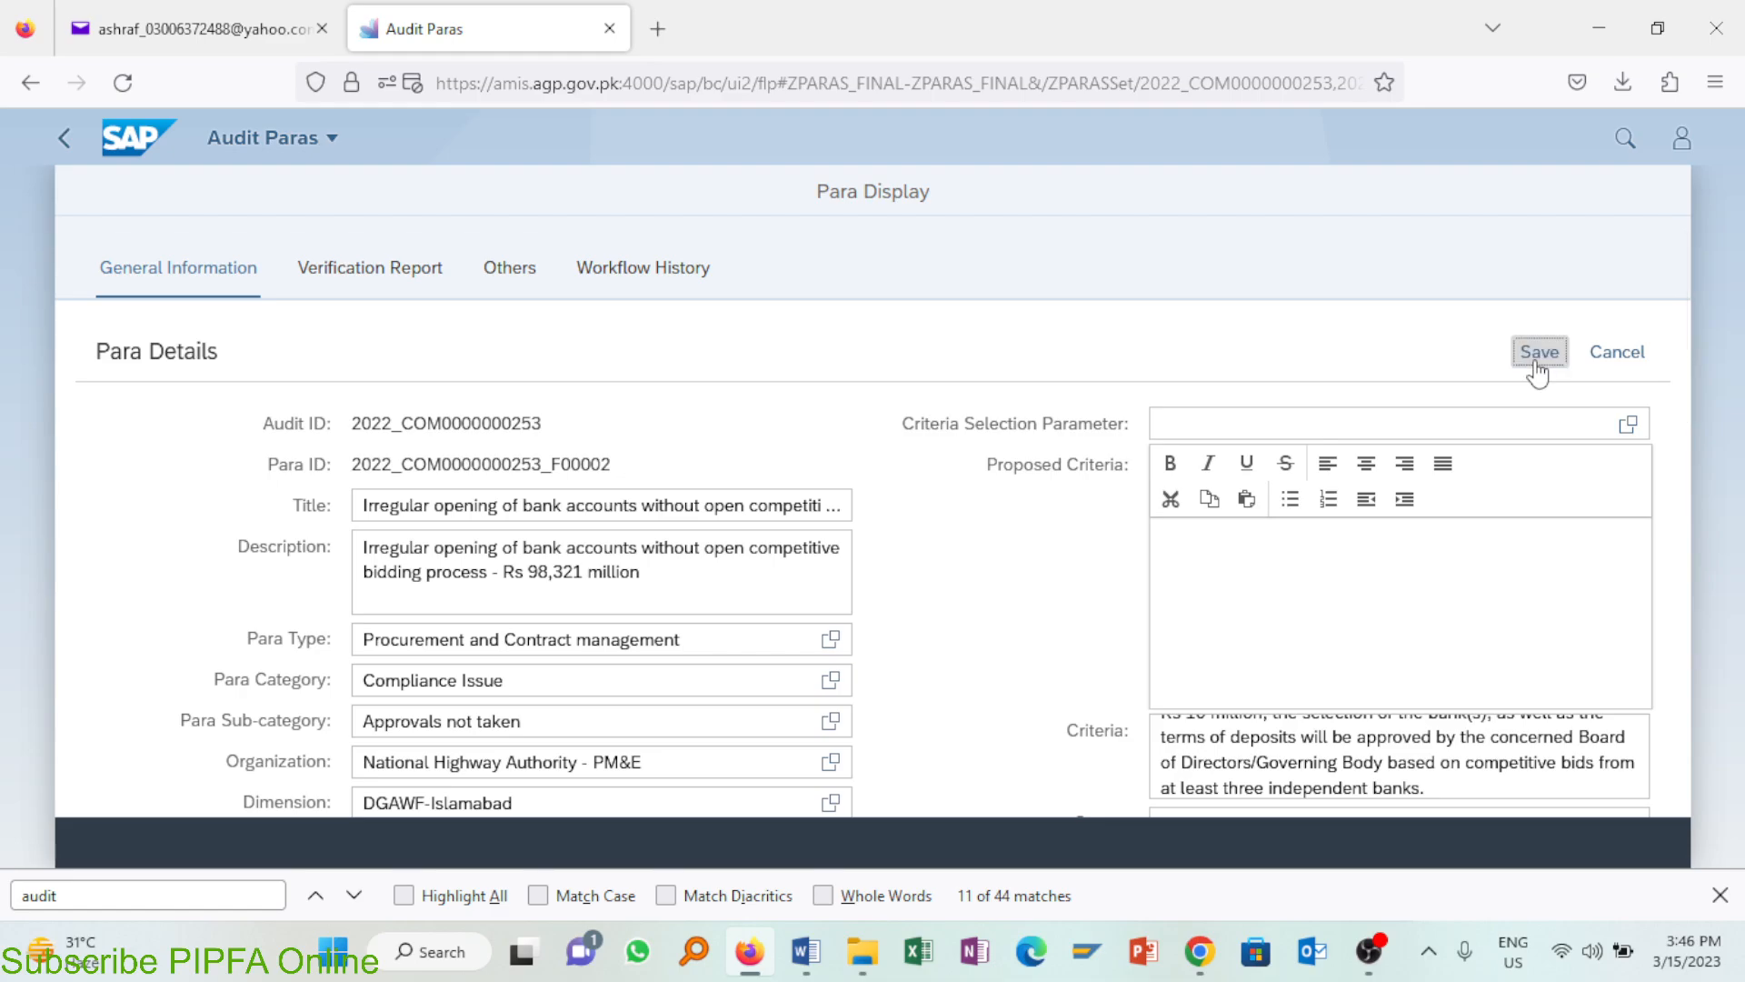